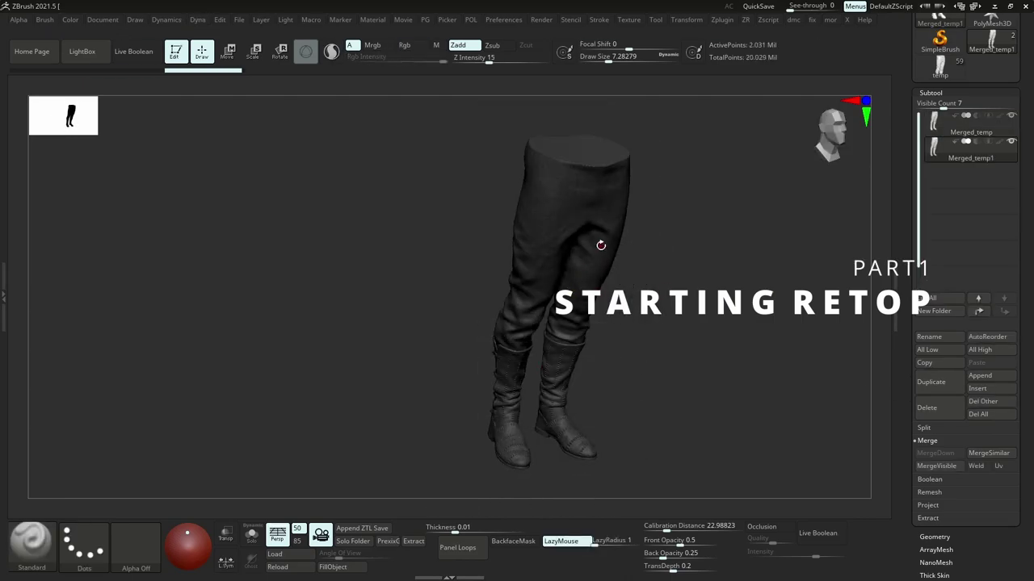
Frame the boots close-up in ZBrush and bring up the Zplugin list.
{"action": "left_click_drag", "start_coordinate": [601, 250], "coordinate": [633, 388], "text": "alt"}
{"action": "key", "text": "d"}
{"action": "left_click", "coordinate": [659, 397]}
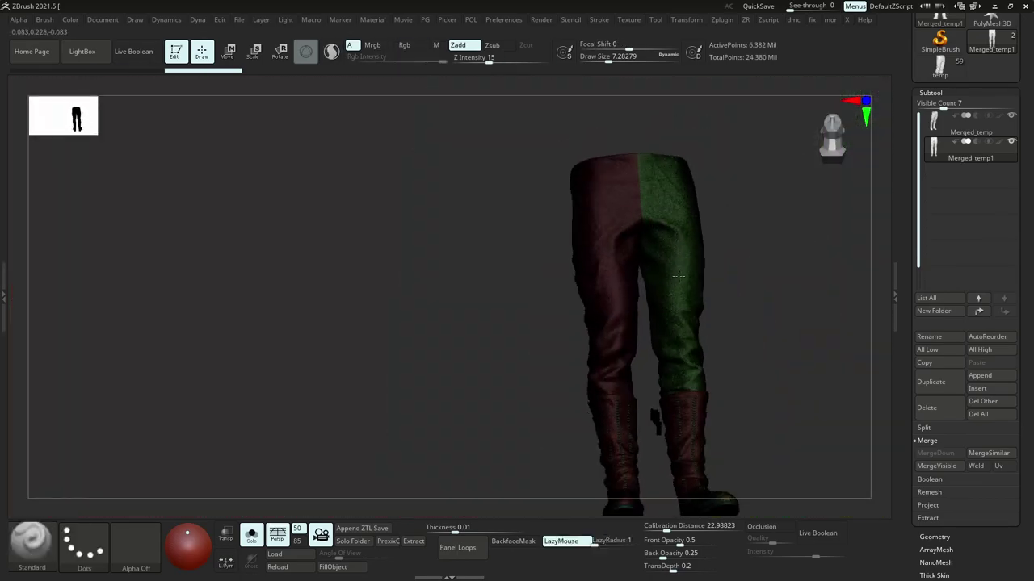
{"action": "left_click_drag", "start_coordinate": [621, 270], "coordinate": [638, 93], "text": "alt"}
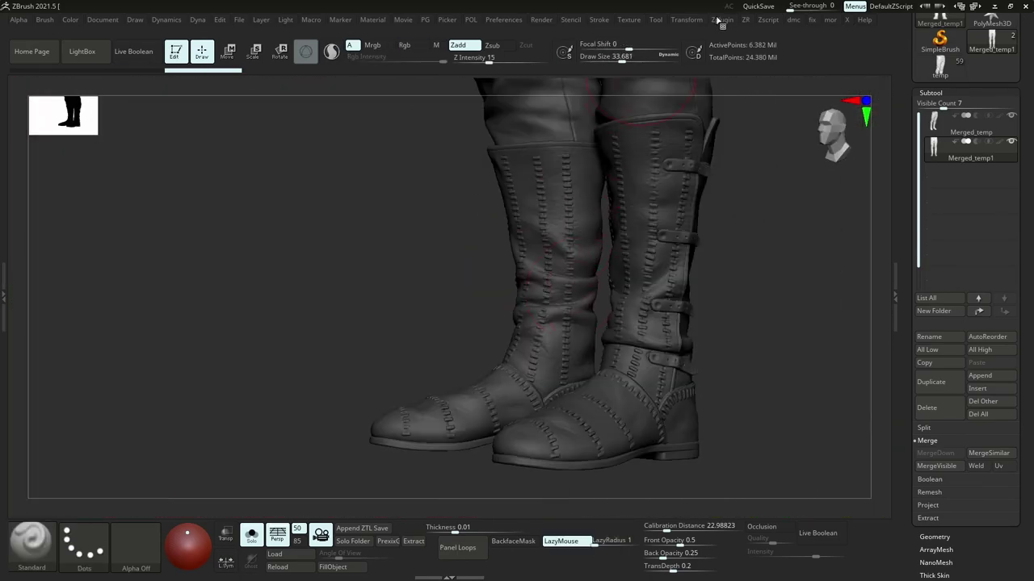
{"action": "left_click", "coordinate": [722, 19]}
Pre-process the boot mesh in Decimation Master, trial a 10.9% decimation, then undo it.
{"action": "left_click", "coordinate": [762, 130]}
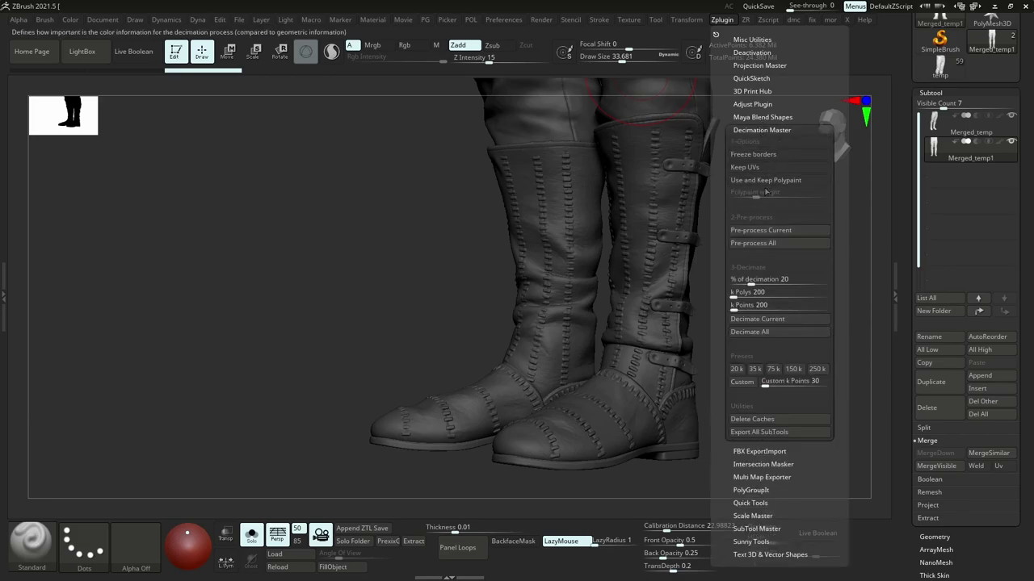
{"action": "left_click", "coordinate": [770, 230]}
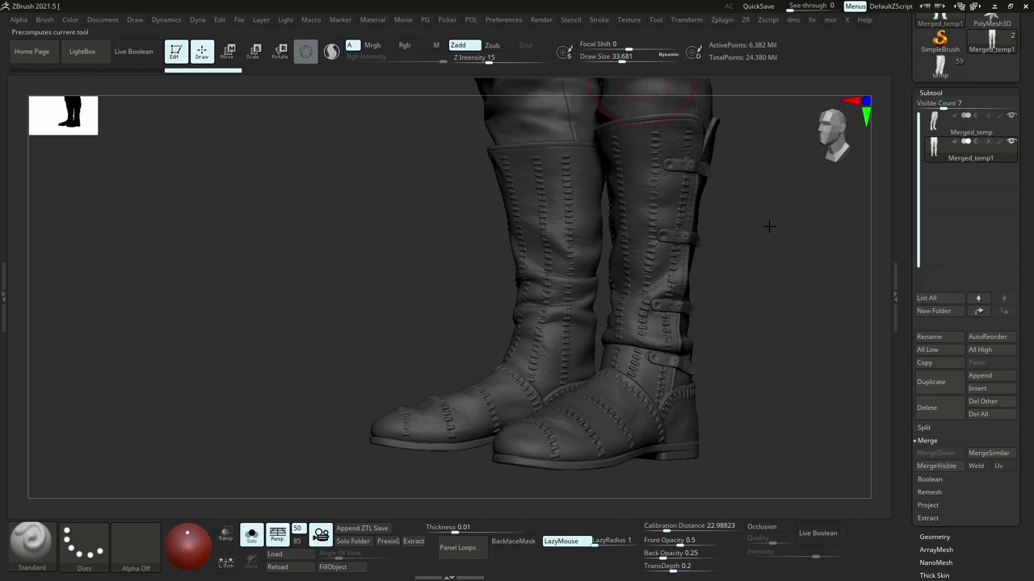
{"action": "left_click", "coordinate": [722, 19]}
{"action": "left_click_drag", "start_coordinate": [751, 280], "coordinate": [737, 284]}
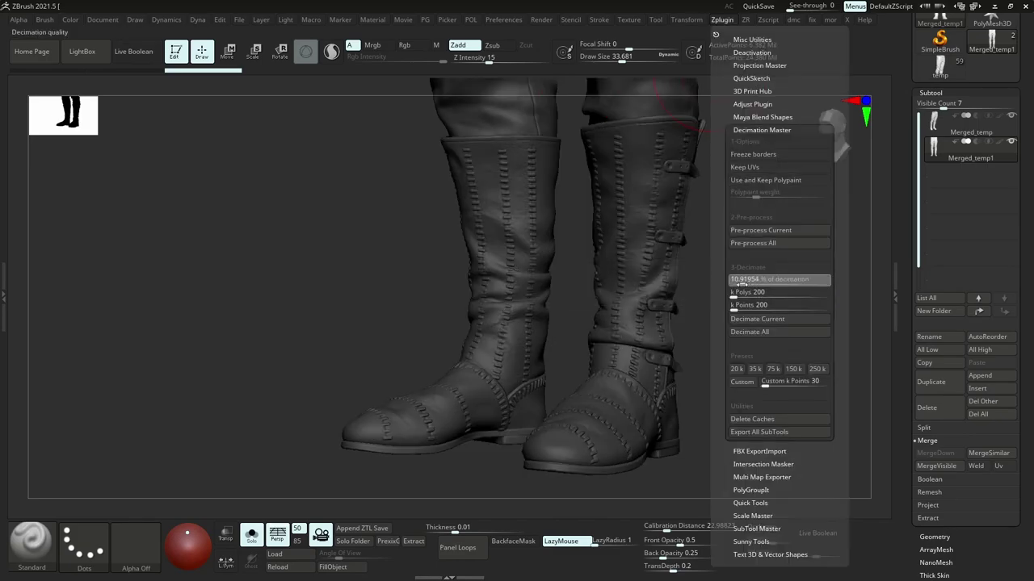
{"action": "left_click", "coordinate": [753, 318]}
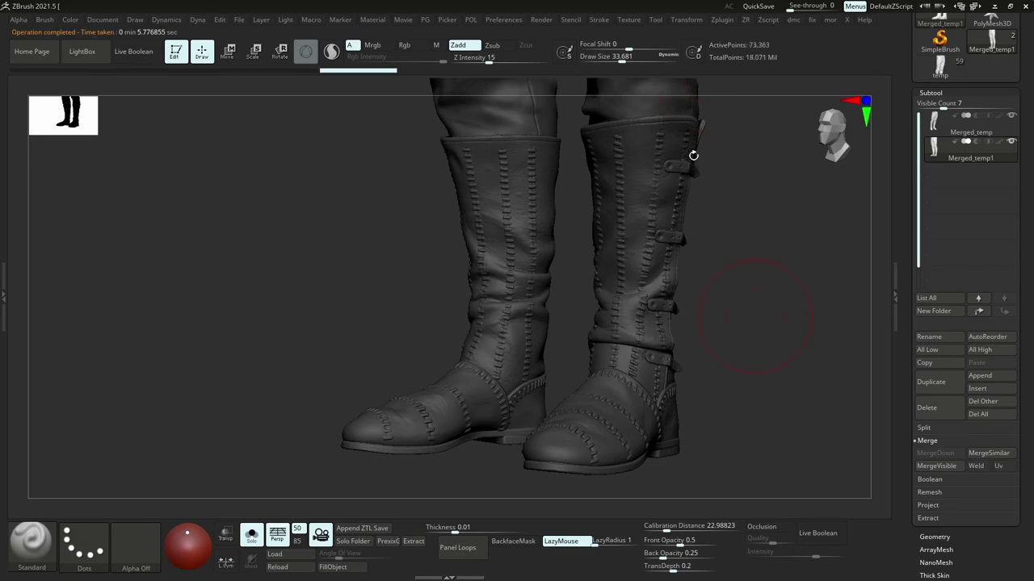
{"action": "key", "text": "ctrl+z"}
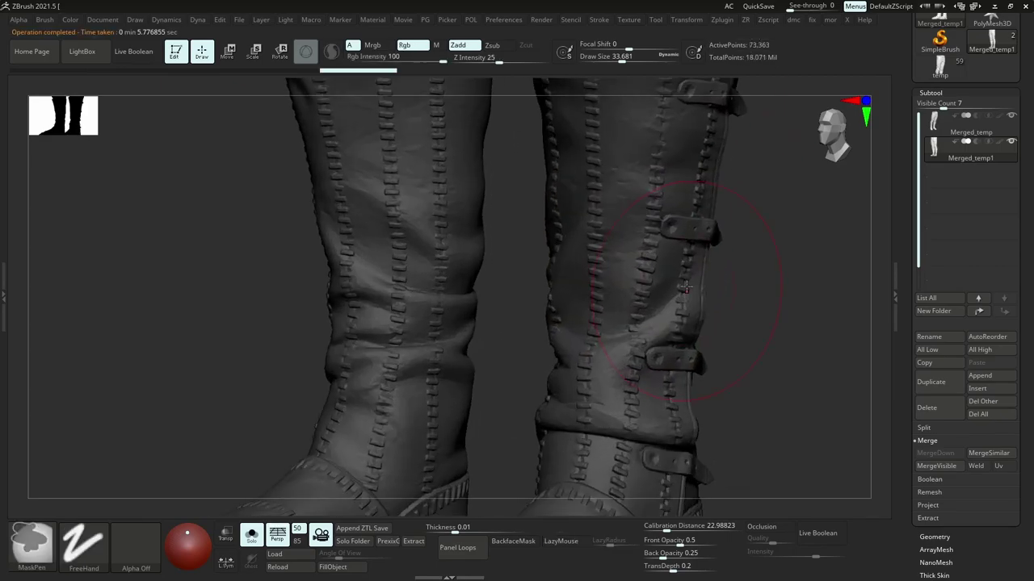
Decimate the boots to about 159.5k points and inspect the strap close-up.
{"action": "left_click", "coordinate": [727, 21]}
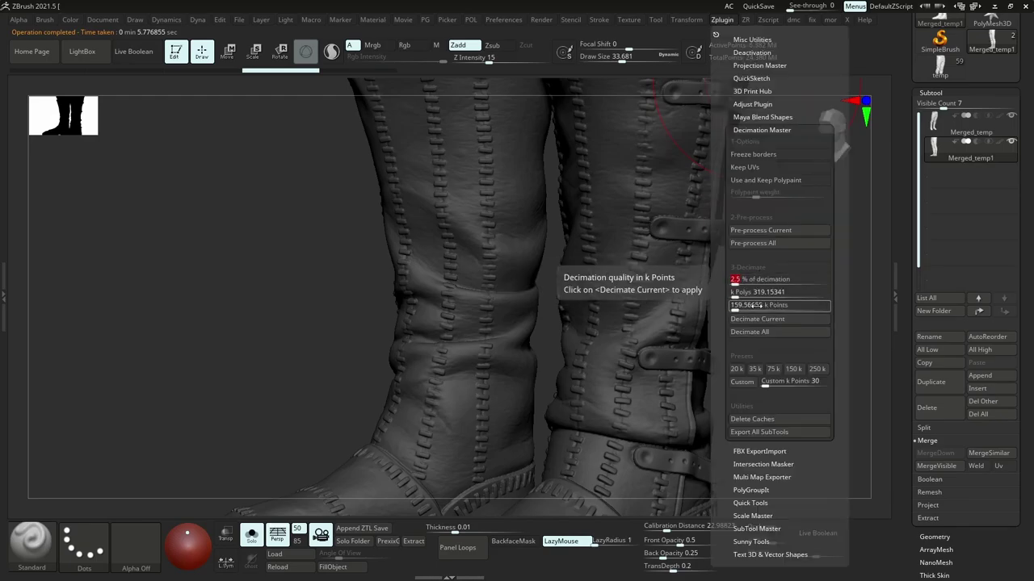
{"action": "left_click", "coordinate": [756, 319]}
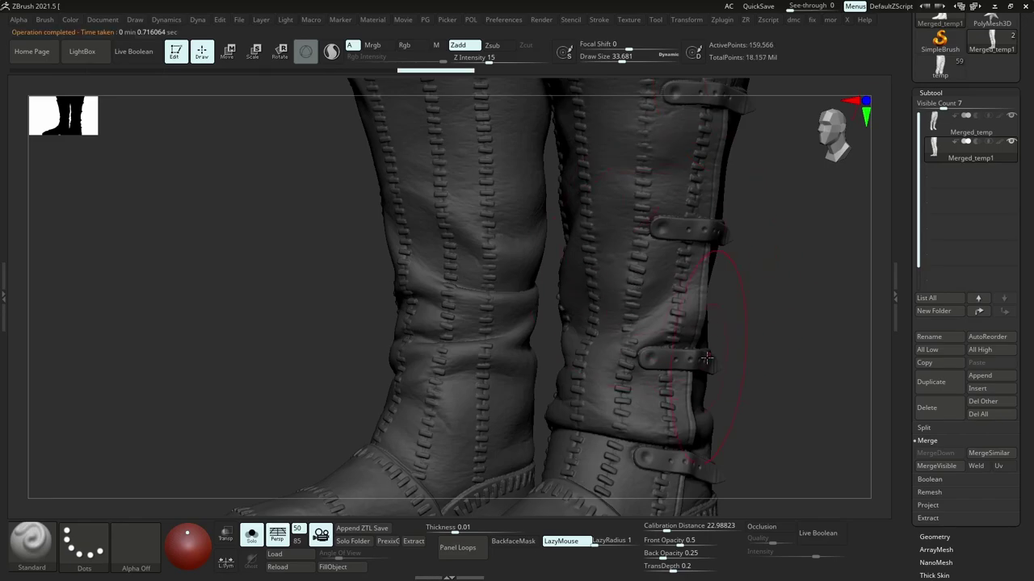
{"action": "right_click_drag", "start_coordinate": [686, 358], "coordinate": [670, 280], "text": "ctrl"}
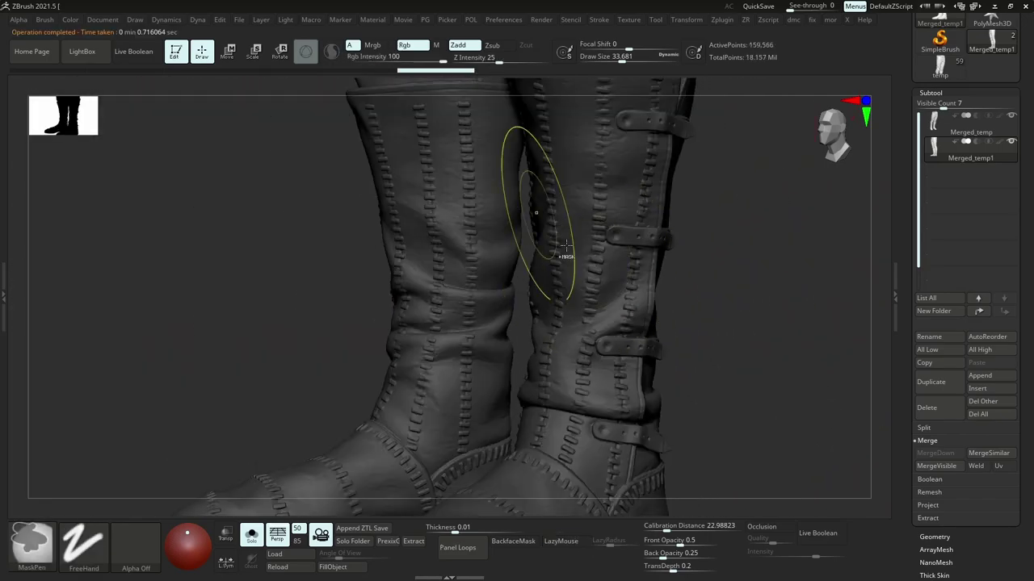
{"action": "right_click_drag", "start_coordinate": [533, 208], "coordinate": [566, 191]}
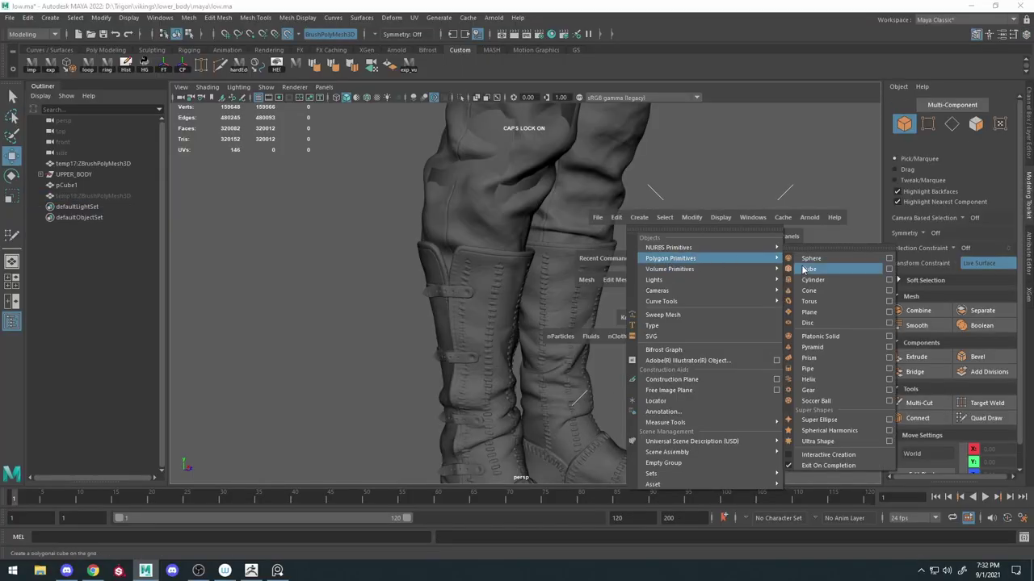
Create a polygon cube and push it into the left boot's lower shin.
{"action": "left_click", "coordinate": [806, 270]}
{"action": "mouse_move", "coordinate": [572, 450]}
{"action": "left_mouse_down"}
{"action": "mouse_move", "coordinate": [521, 454]}
{"action": "mouse_move", "coordinate": [494, 424]}
{"action": "mouse_move", "coordinate": [485, 376]}
{"action": "mouse_move", "coordinate": [570, 343]}
{"action": "left_mouse_up"}
{"action": "left_click_drag", "start_coordinate": [520, 382], "coordinate": [523, 369]}
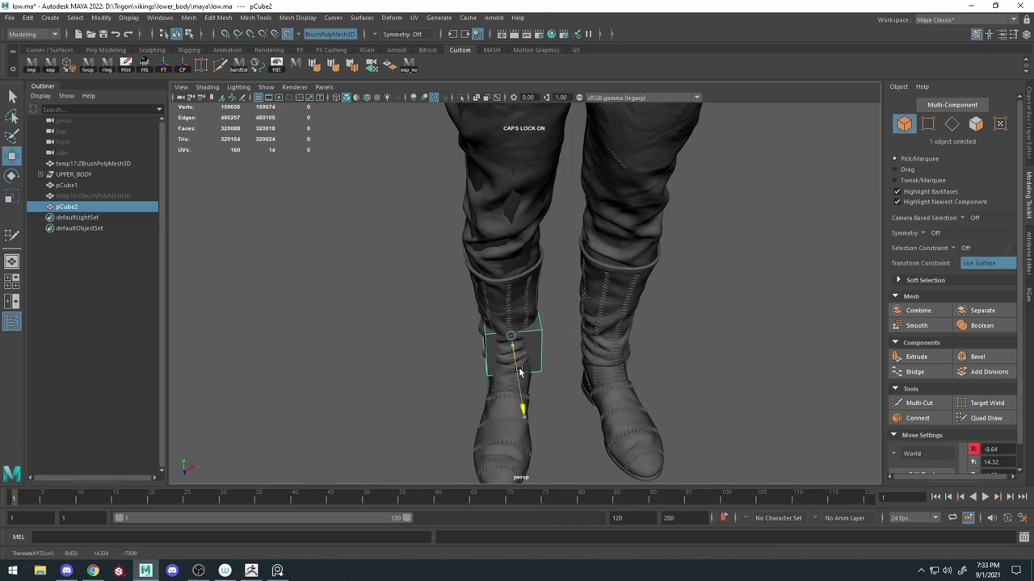
{"action": "key", "text": "3"}
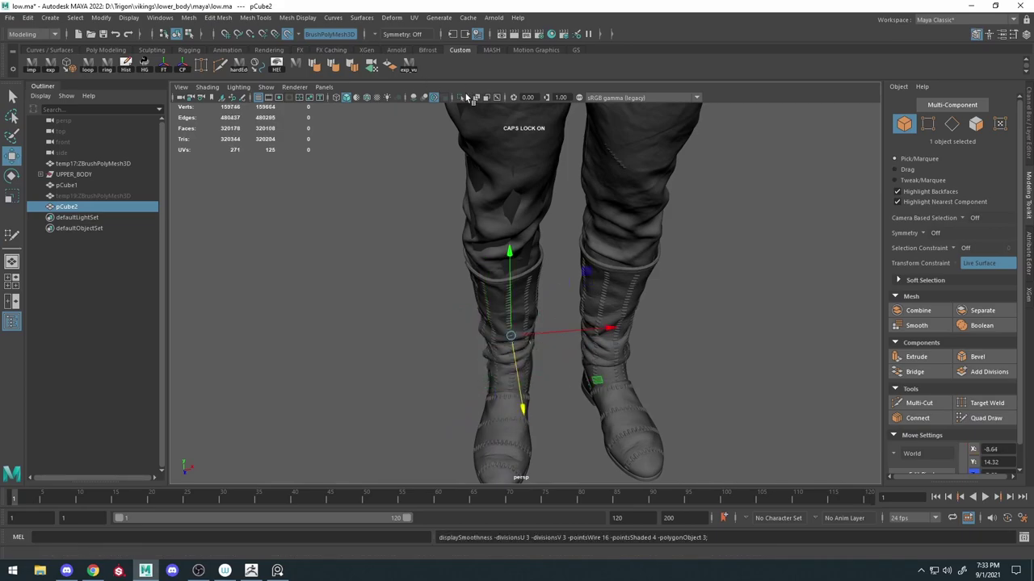
Isolate the cube, delete its end faces to leave an open octagonal tube, and restore the scene.
{"action": "left_click", "coordinate": [466, 97]}
{"action": "right_click_drag", "start_coordinate": [512, 339], "coordinate": [514, 317]}
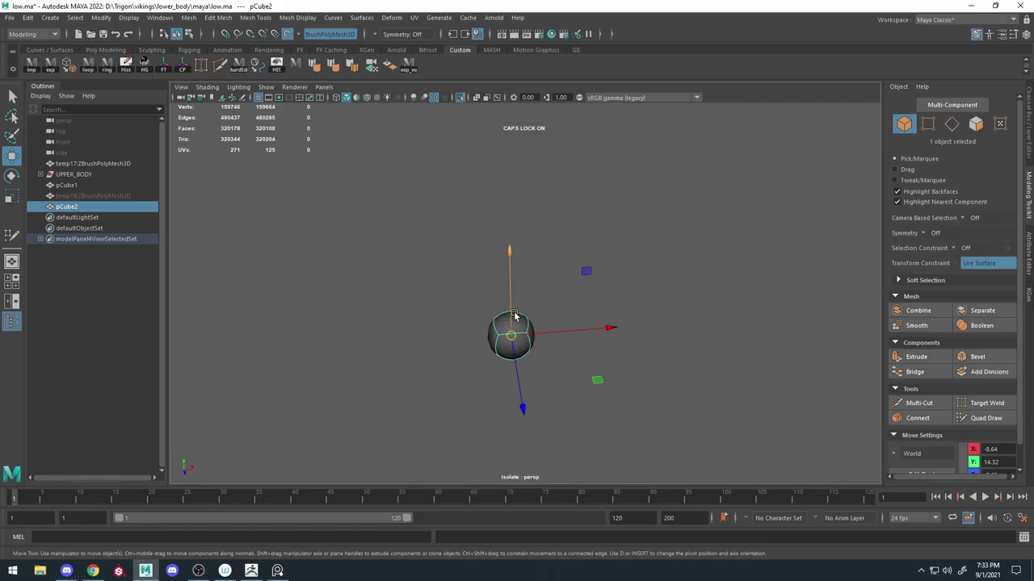
{"action": "left_click_drag", "start_coordinate": [514, 317], "coordinate": [554, 320], "text": "alt"}
{"action": "left_click", "coordinate": [495, 434]}
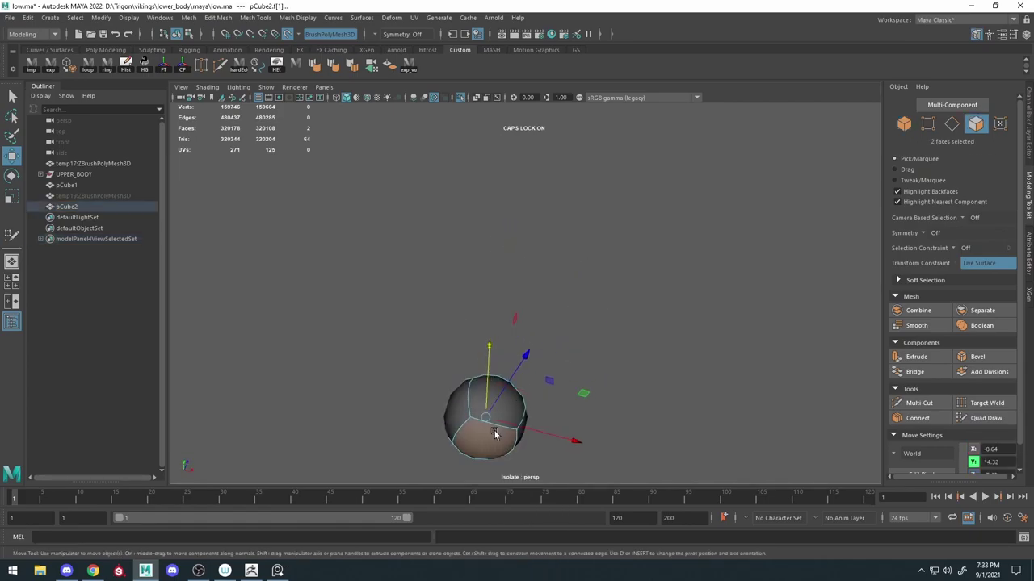
{"action": "key", "text": "1"}
{"action": "right_click_drag", "start_coordinate": [479, 274], "coordinate": [611, 245]}
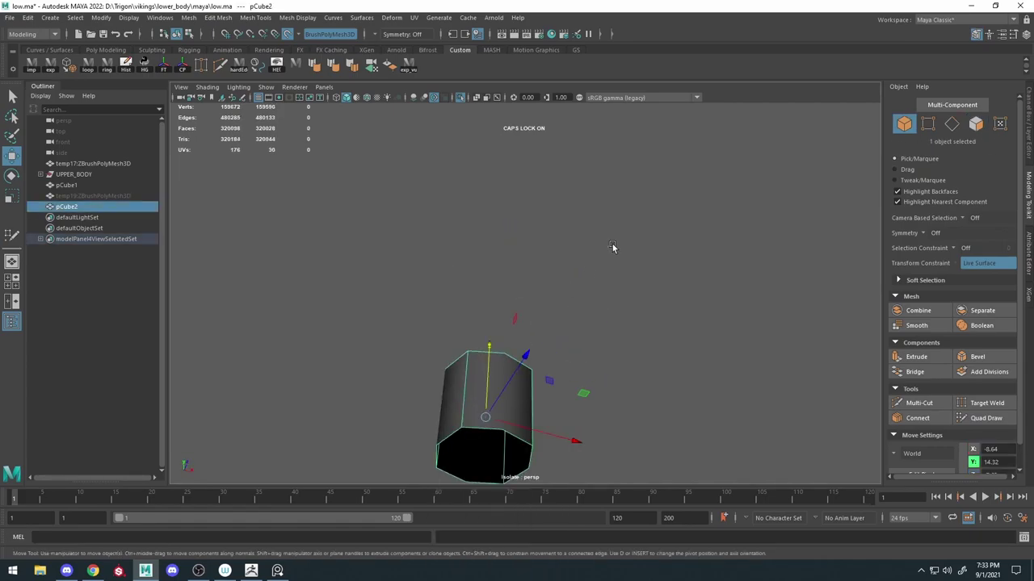
{"action": "left_click", "coordinate": [466, 98]}
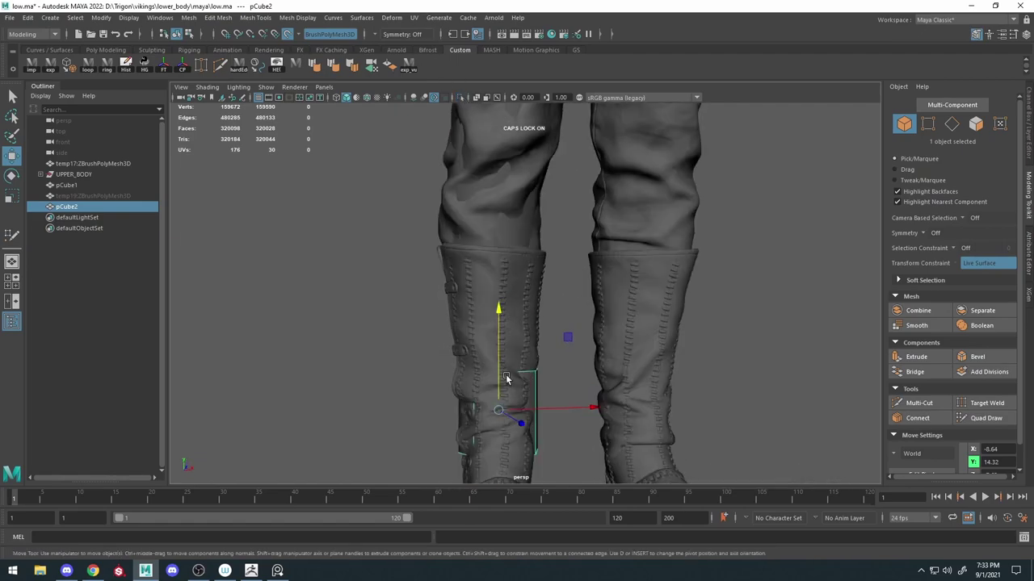
Scale the tube to shin width and raise it up the boot shaft.
{"action": "key", "text": "r"}
{"action": "left_click_drag", "start_coordinate": [508, 412], "coordinate": [549, 413]}
{"action": "key", "text": "w"}
{"action": "mouse_move", "coordinate": [499, 388]}
{"action": "left_mouse_down"}
{"action": "mouse_move", "coordinate": [491, 270]}
{"action": "mouse_move", "coordinate": [526, 296]}
{"action": "left_mouse_up"}
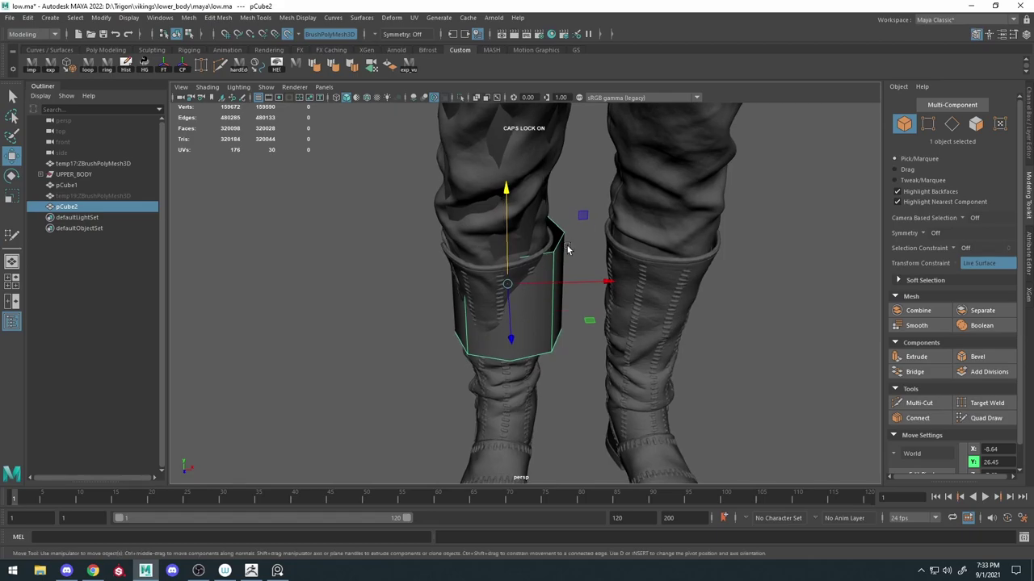
Widen the tube's top vertex ring and reposition the bottom ring to fit the ankle.
{"action": "right_click_drag", "start_coordinate": [587, 188], "coordinate": [594, 157]}
{"action": "left_click_drag", "start_coordinate": [593, 157], "coordinate": [496, 244]}
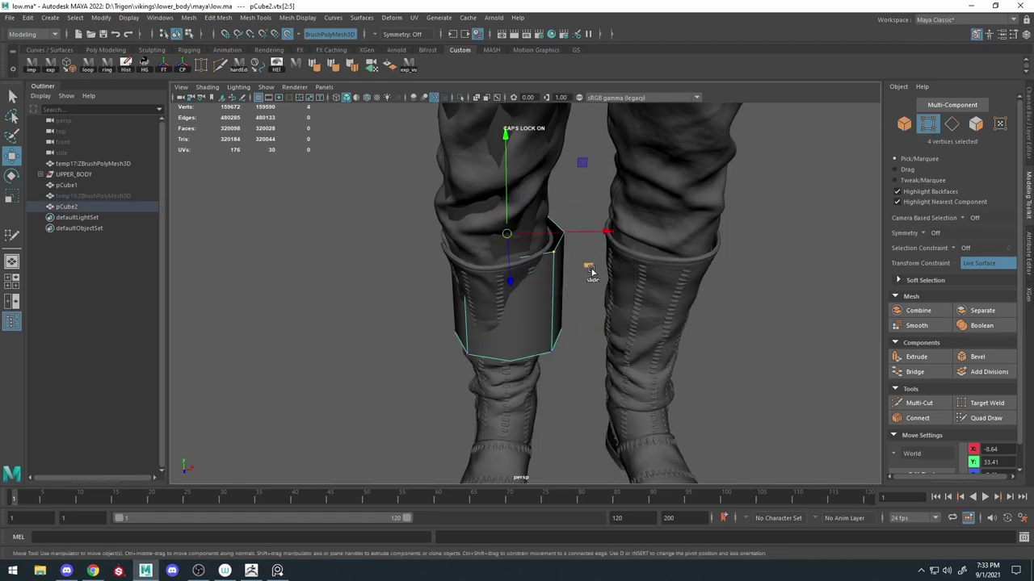
{"action": "key", "text": "r"}
{"action": "mouse_move", "coordinate": [577, 269]}
{"action": "left_mouse_down", "text": "alt"}
{"action": "mouse_move", "coordinate": [564, 338]}
{"action": "mouse_move", "coordinate": [473, 364]}
{"action": "mouse_move", "coordinate": [575, 388]}
{"action": "left_mouse_up", "text": "alt"}
{"action": "key", "text": "w"}
{"action": "mouse_move", "coordinate": [473, 376]}
{"action": "left_mouse_down", "text": "alt"}
{"action": "mouse_move", "coordinate": [507, 394]}
{"action": "mouse_move", "coordinate": [524, 369]}
{"action": "mouse_move", "coordinate": [311, 358]}
{"action": "left_mouse_up", "text": "alt"}
{"action": "key", "text": "e"}
{"action": "key", "text": "w"}
Hide the UPPER_BODY geometry with Ctrl+H and orbit around the boot.
{"action": "left_click_drag", "start_coordinate": [635, 341], "coordinate": [520, 294], "text": "alt"}
{"action": "key", "text": "F8"}
{"action": "key", "text": "ctrl+h"}
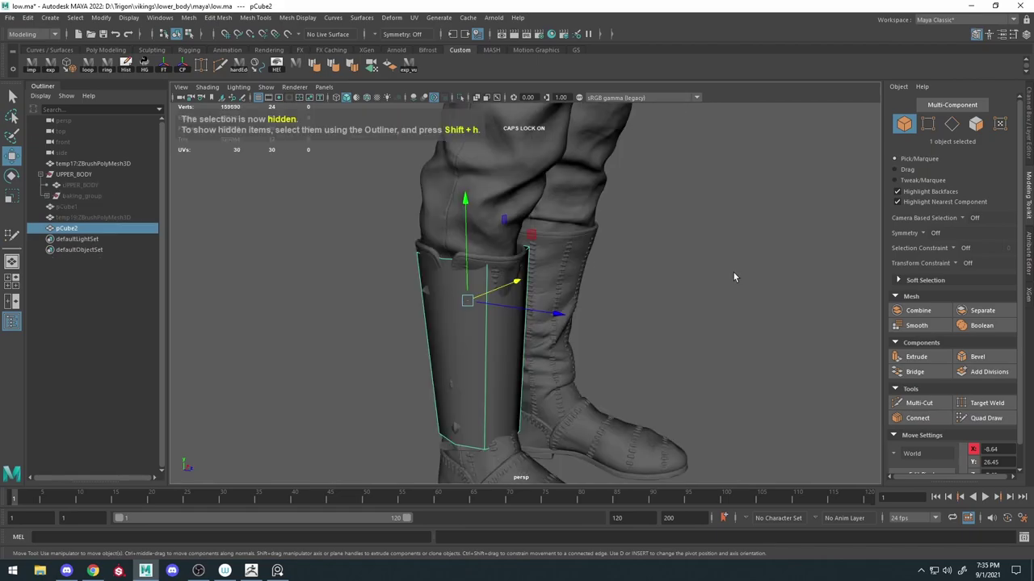
{"action": "left_click_drag", "start_coordinate": [733, 277], "coordinate": [709, 298], "text": "alt"}
{"action": "mouse_move", "coordinate": [580, 232]}
{"action": "left_mouse_down", "text": "alt"}
{"action": "mouse_move", "coordinate": [613, 209]}
{"action": "mouse_move", "coordinate": [525, 218]}
{"action": "left_mouse_up", "text": "alt"}
Insert horizontal and vertical edge loops into the tube with Multi-Cut.
{"action": "left_click", "coordinate": [918, 402]}
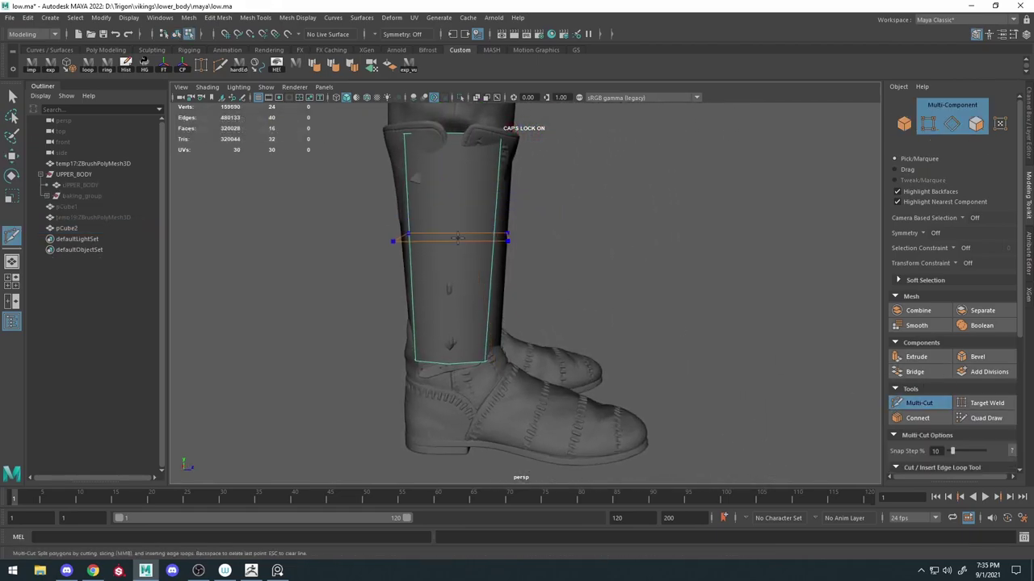
{"action": "left_click", "coordinate": [484, 209], "text": "ctrl"}
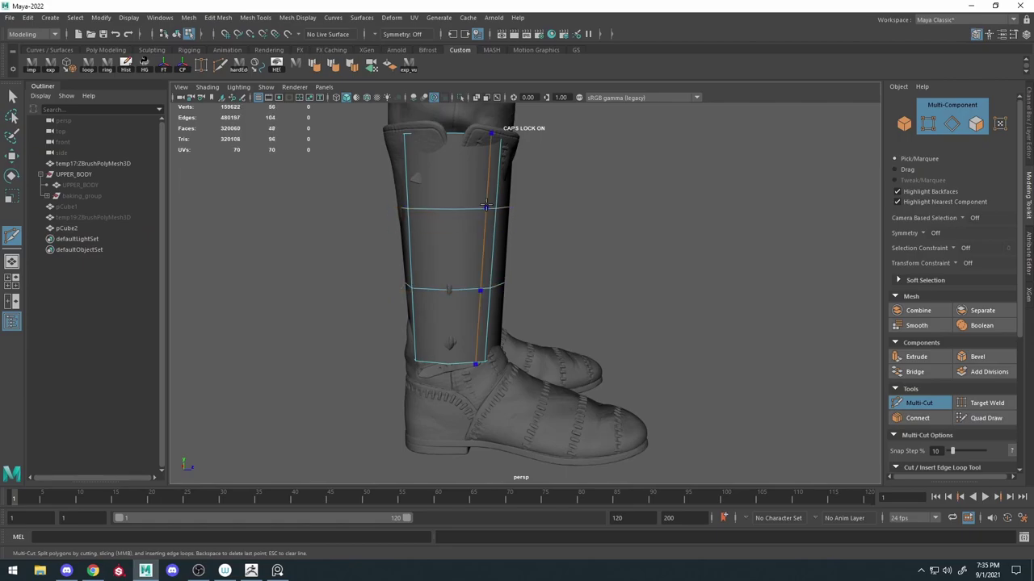
{"action": "left_click_drag", "start_coordinate": [562, 247], "coordinate": [525, 242], "text": "alt"}
{"action": "left_click", "coordinate": [493, 206]}
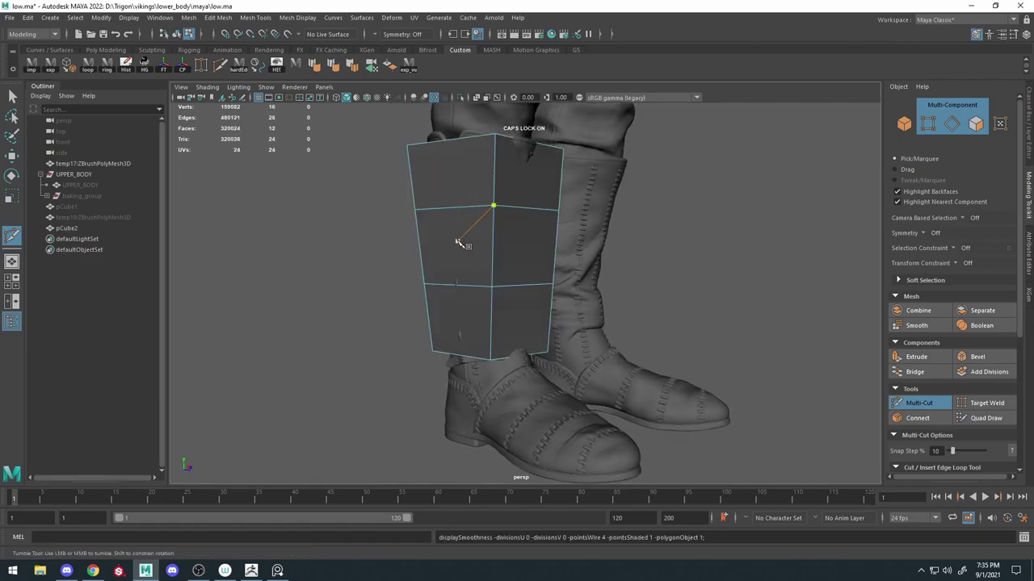
{"action": "key", "text": "3"}
{"action": "key", "text": "w"}
{"action": "key", "text": "F8"}
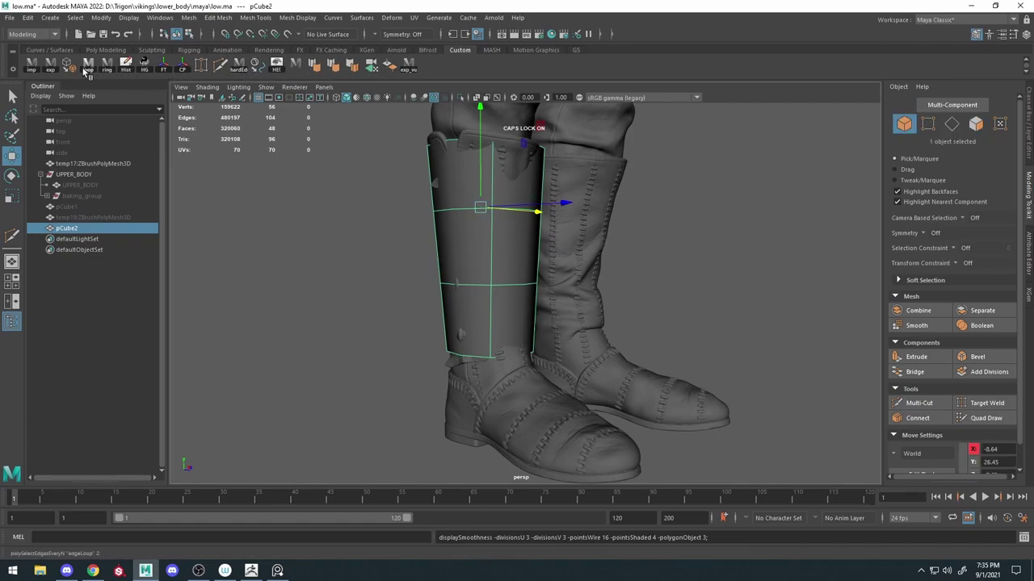
Make the ZBrush boot mesh the live surface.
{"action": "left_click", "coordinate": [454, 250], "text": "shift"}
{"action": "left_click", "coordinate": [455, 249], "text": "shift"}
{"action": "mouse_move", "coordinate": [454, 249]}
{"action": "left_mouse_down", "text": "alt"}
{"action": "mouse_move", "coordinate": [510, 222]}
{"action": "mouse_move", "coordinate": [527, 258]}
{"action": "left_mouse_up", "text": "alt"}
{"action": "left_click", "coordinate": [485, 166]}
{"action": "left_click", "coordinate": [287, 34]}
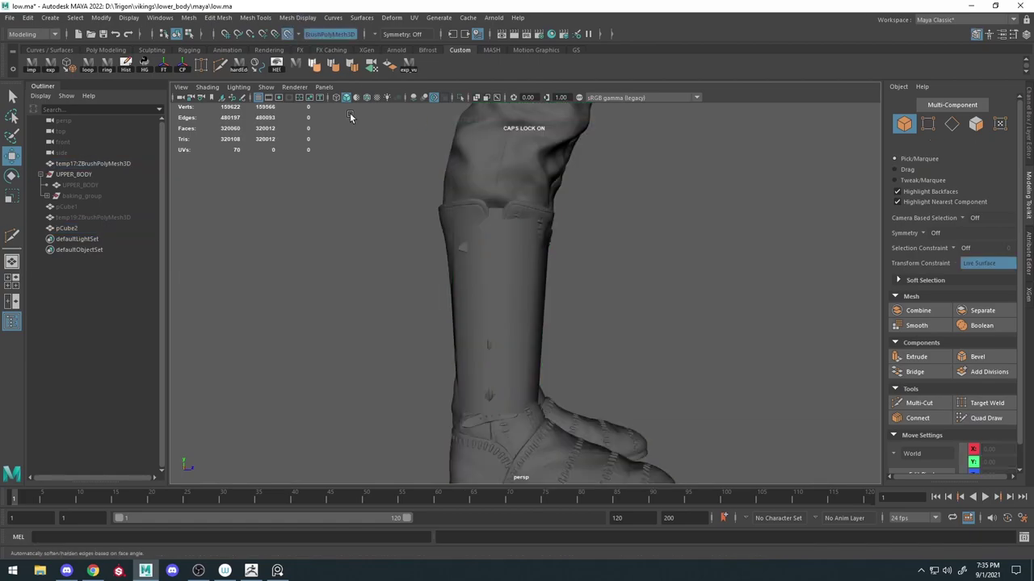
Conform the tube onto the live boot surface and undo stray Quad Draw points.
{"action": "left_click", "coordinate": [186, 20]}
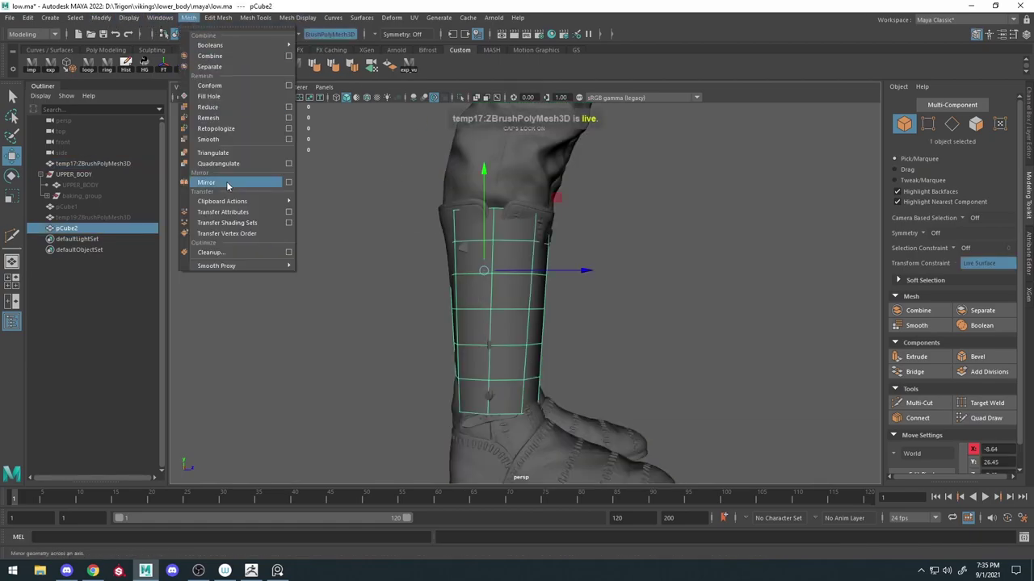
{"action": "left_click", "coordinate": [212, 85]}
{"action": "left_click", "coordinate": [985, 418]}
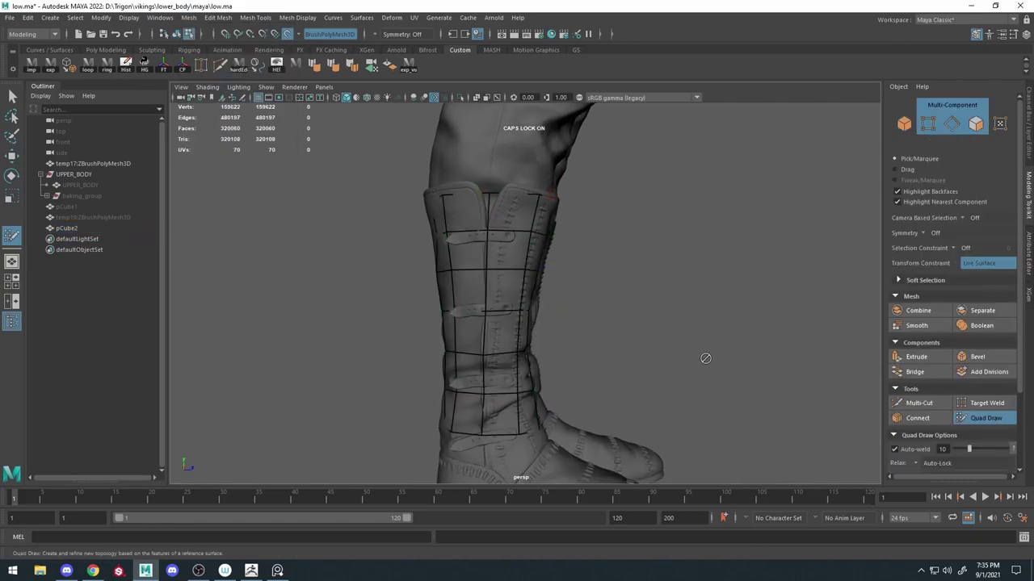
{"action": "scroll", "coordinate": [417, 183], "scroll_direction": "up", "scroll_amount": 3}
{"action": "scroll", "coordinate": [489, 250], "scroll_direction": "up", "scroll_amount": 2}
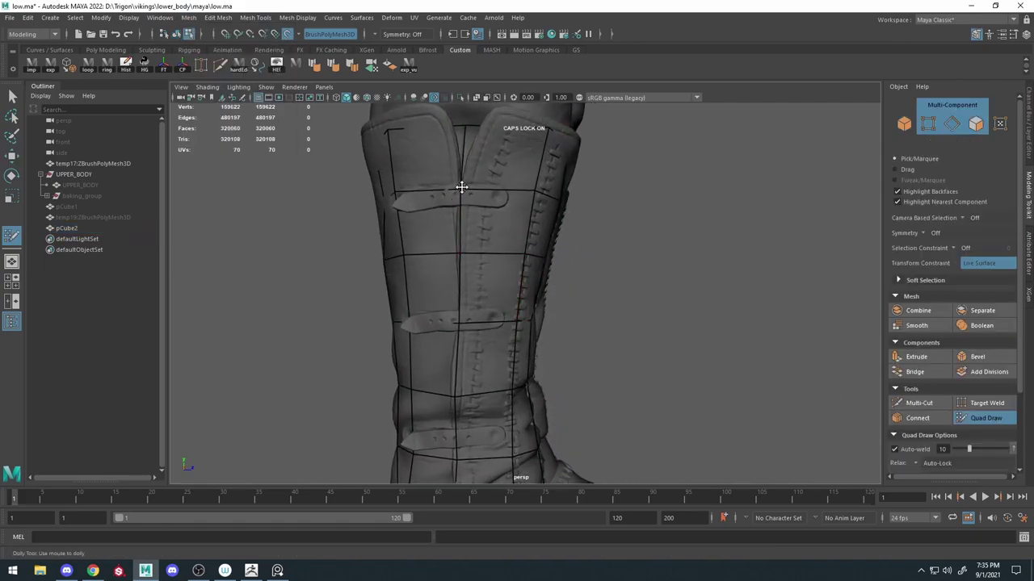
{"action": "middle_click_drag", "start_coordinate": [461, 187], "coordinate": [471, 193], "text": "alt"}
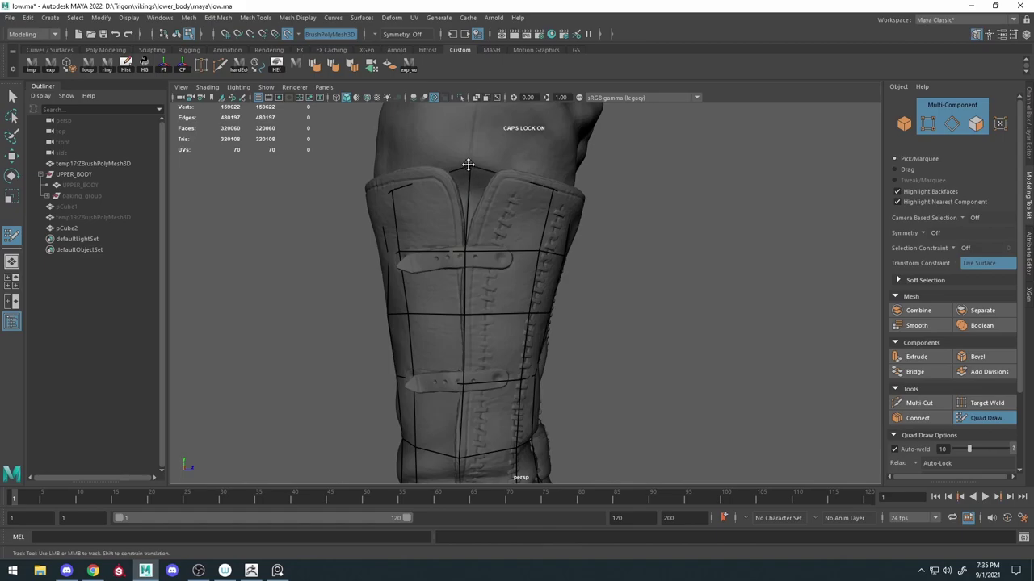
{"action": "mouse_move", "coordinate": [482, 178]}
{"action": "left_mouse_down", "text": "alt"}
{"action": "mouse_move", "coordinate": [519, 189]}
{"action": "mouse_move", "coordinate": [549, 218]}
{"action": "left_mouse_up", "text": "alt"}
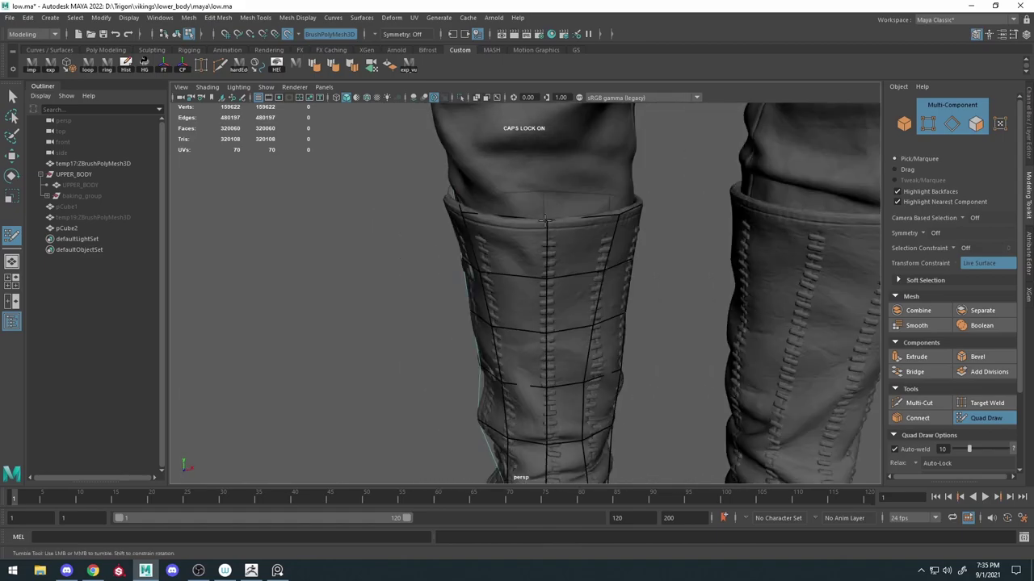
{"action": "key", "text": "ctrl+z"}
{"action": "key", "text": "w"}
Pull a cuff-edge vertex of the shin cage up to the top of the cuff.
{"action": "left_click", "coordinate": [549, 221]}
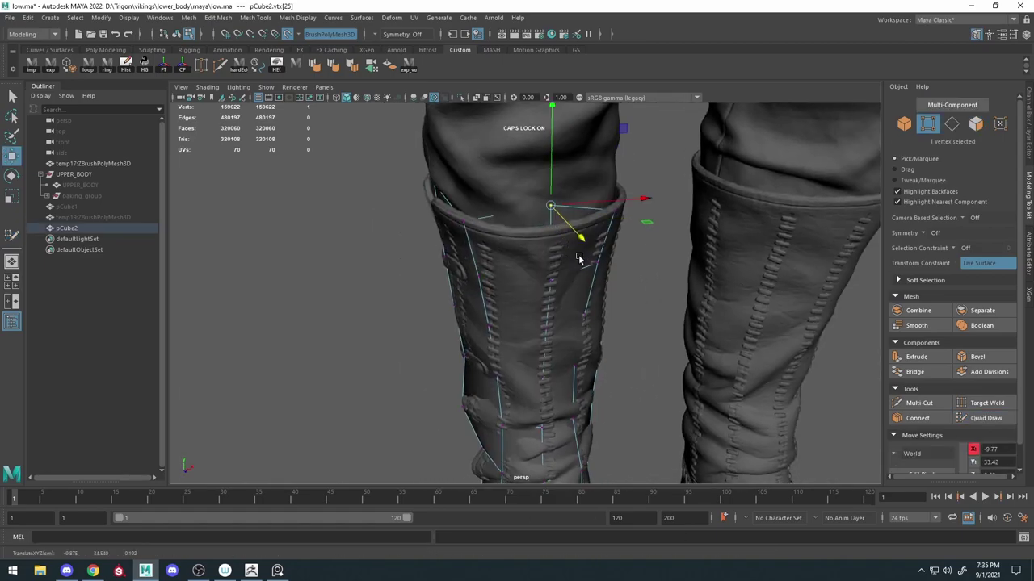
{"action": "left_click", "coordinate": [986, 417]}
{"action": "mouse_move", "coordinate": [549, 222]}
{"action": "left_mouse_down", "text": "alt"}
{"action": "mouse_move", "coordinate": [611, 212]}
{"action": "mouse_move", "coordinate": [657, 223]}
{"action": "mouse_move", "coordinate": [484, 253]}
{"action": "mouse_move", "coordinate": [537, 262]}
{"action": "left_mouse_up", "text": "alt"}
{"action": "key", "text": "w"}
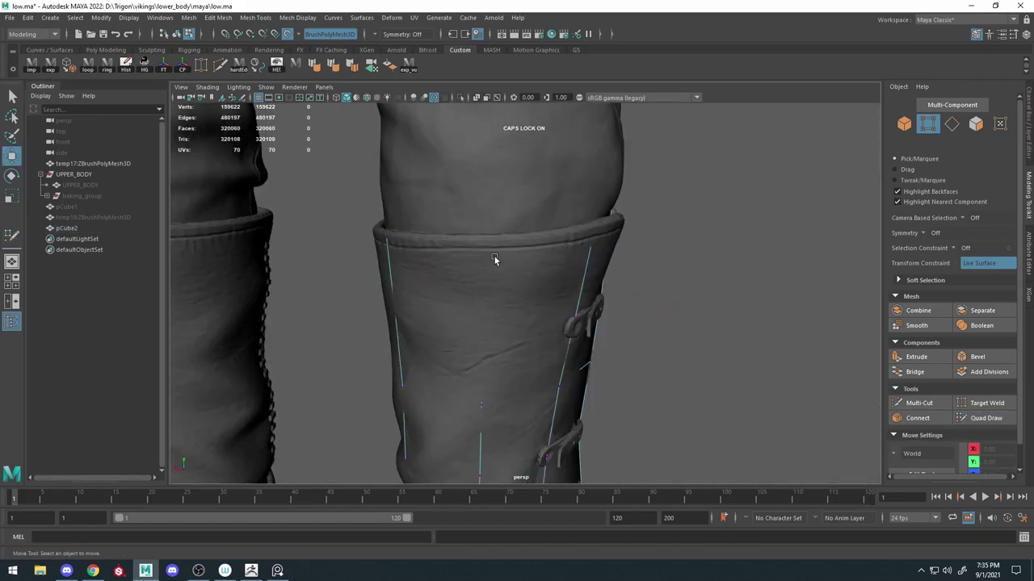
{"action": "key", "text": "4"}
{"action": "left_click", "coordinate": [492, 256]}
{"action": "key", "text": "6"}
{"action": "mouse_move", "coordinate": [491, 257]}
{"action": "left_mouse_down"}
{"action": "mouse_move", "coordinate": [489, 241]}
{"action": "mouse_move", "coordinate": [549, 227]}
{"action": "mouse_move", "coordinate": [454, 271]}
{"action": "mouse_move", "coordinate": [432, 317]}
{"action": "left_mouse_up"}
Cut a new edge with Multi-Cut to split the front of the cuff.
{"action": "left_click", "coordinate": [986, 417]}
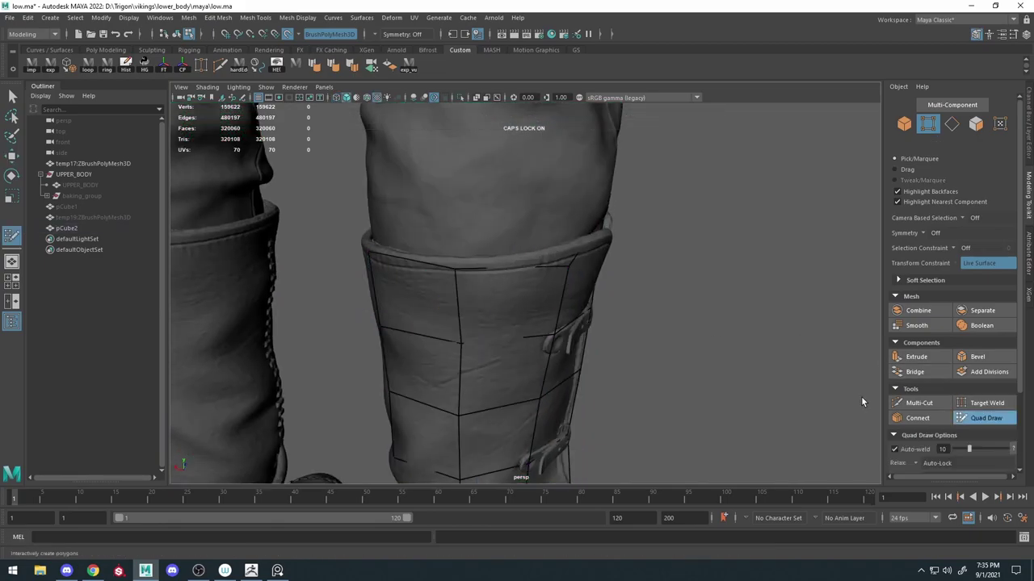
{"action": "left_click_drag", "start_coordinate": [505, 275], "coordinate": [480, 253], "text": "alt"}
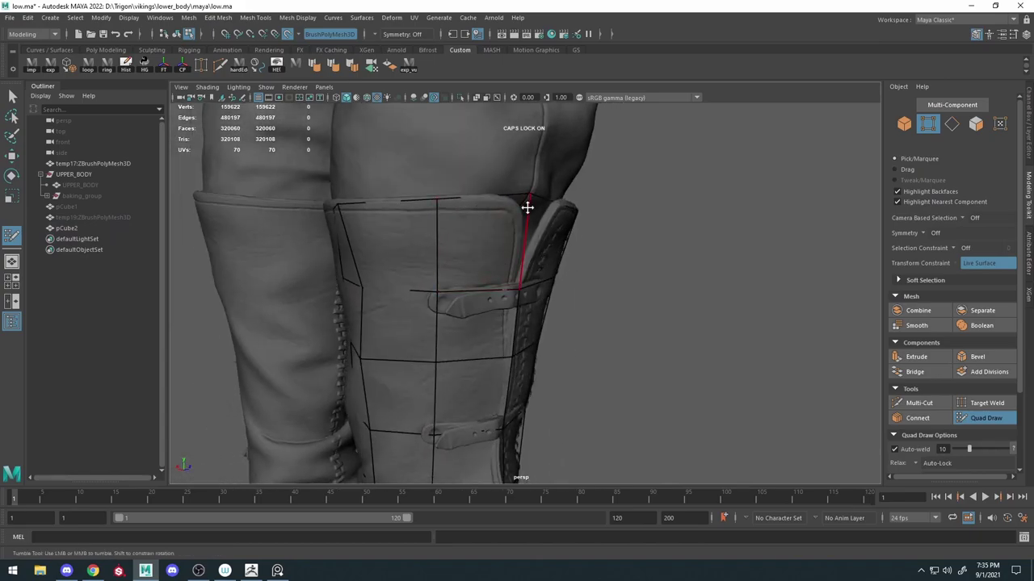
{"action": "left_click_drag", "start_coordinate": [527, 207], "coordinate": [462, 205], "text": "alt"}
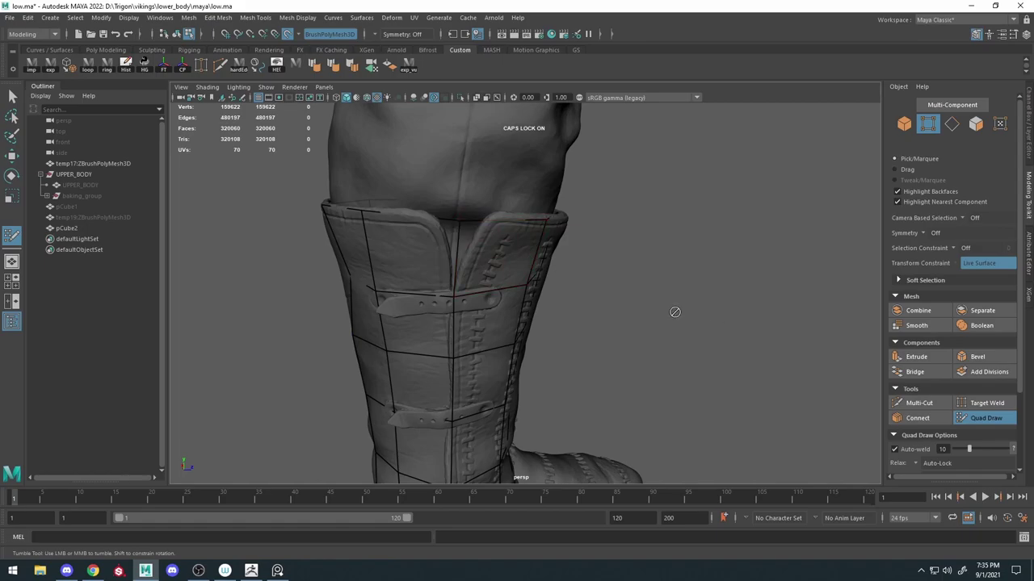
{"action": "left_click", "coordinate": [921, 403]}
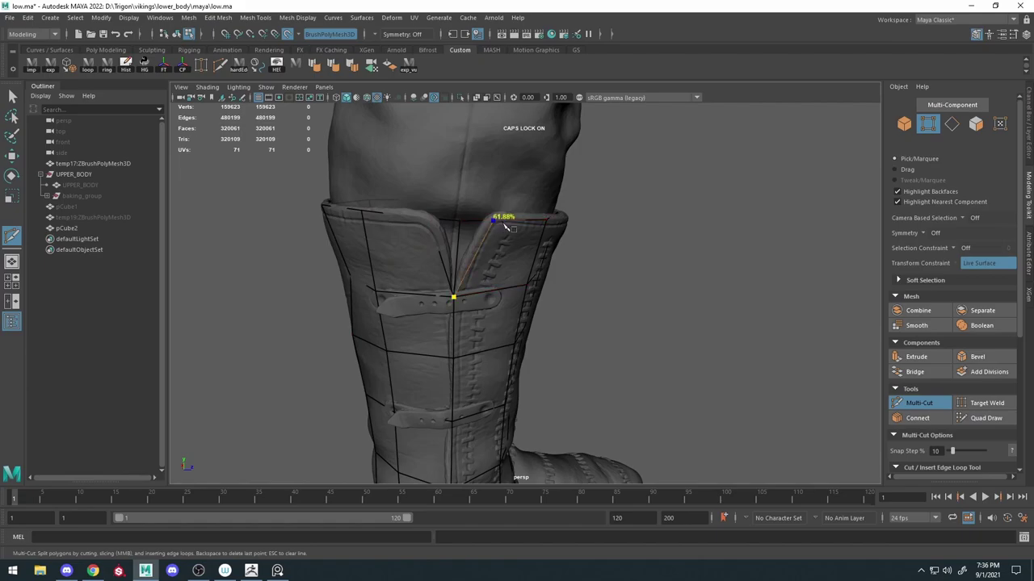
{"action": "key", "text": "w"}
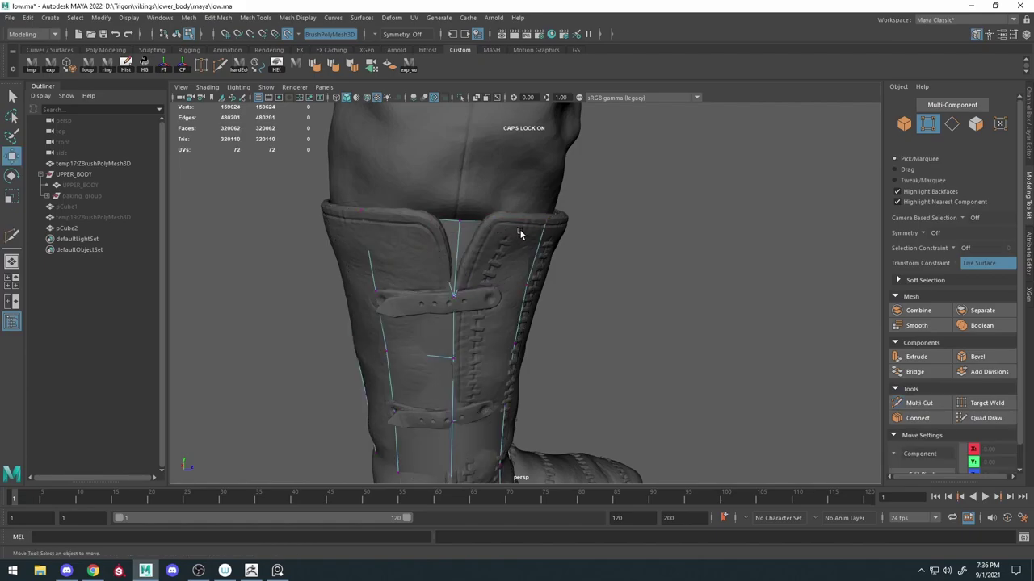
Slide the cuff-front and cuff-top vertices to even out the cage.
{"action": "left_click_drag", "start_coordinate": [520, 233], "coordinate": [520, 252], "text": "alt"}
{"action": "left_click", "coordinate": [423, 239]}
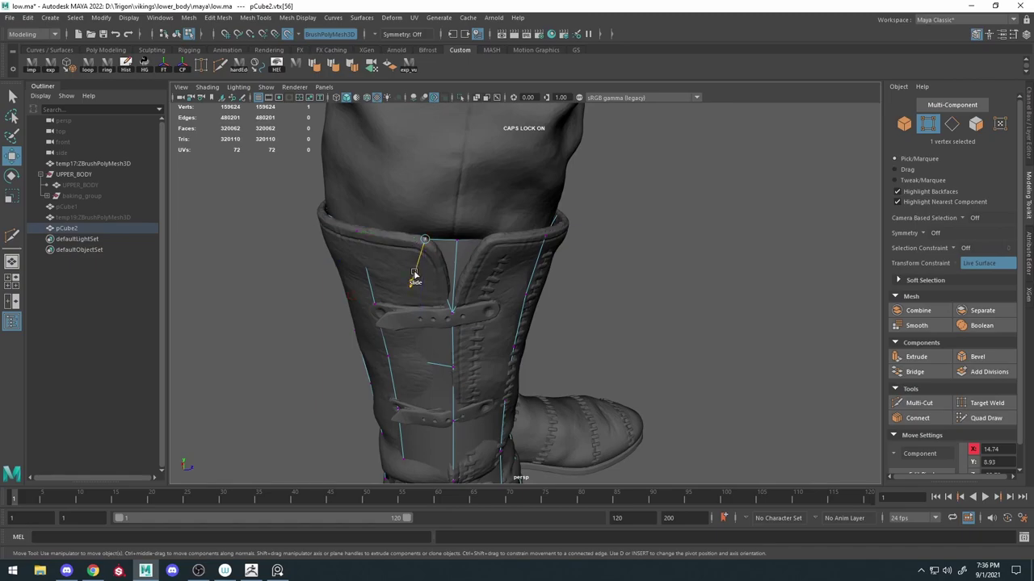
{"action": "middle_click_drag", "start_coordinate": [414, 277], "coordinate": [412, 285], "text": "ctrl+shift"}
{"action": "middle_click_drag", "start_coordinate": [517, 268], "coordinate": [543, 270], "text": "ctrl+shift"}
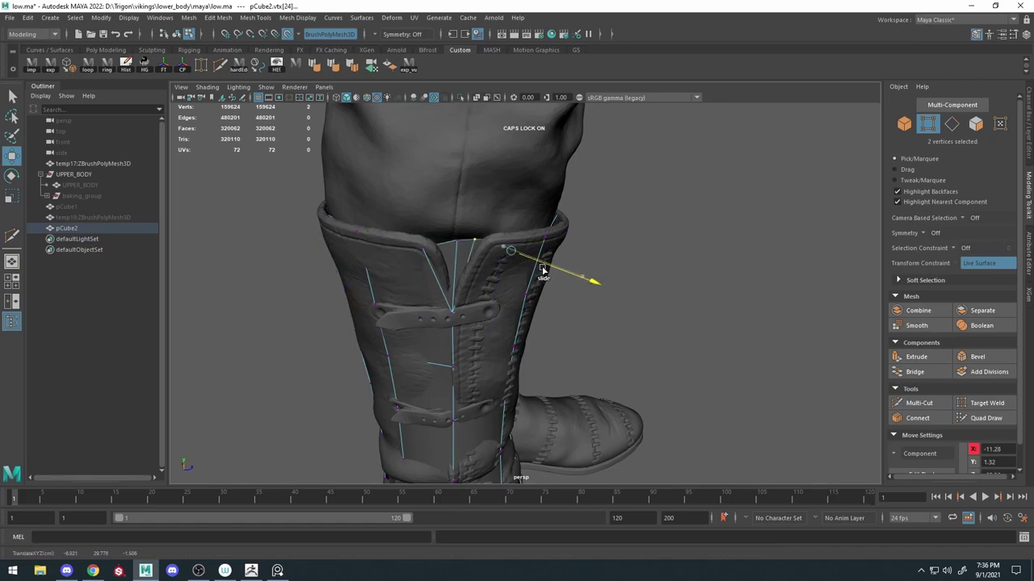
{"action": "key", "text": "4"}
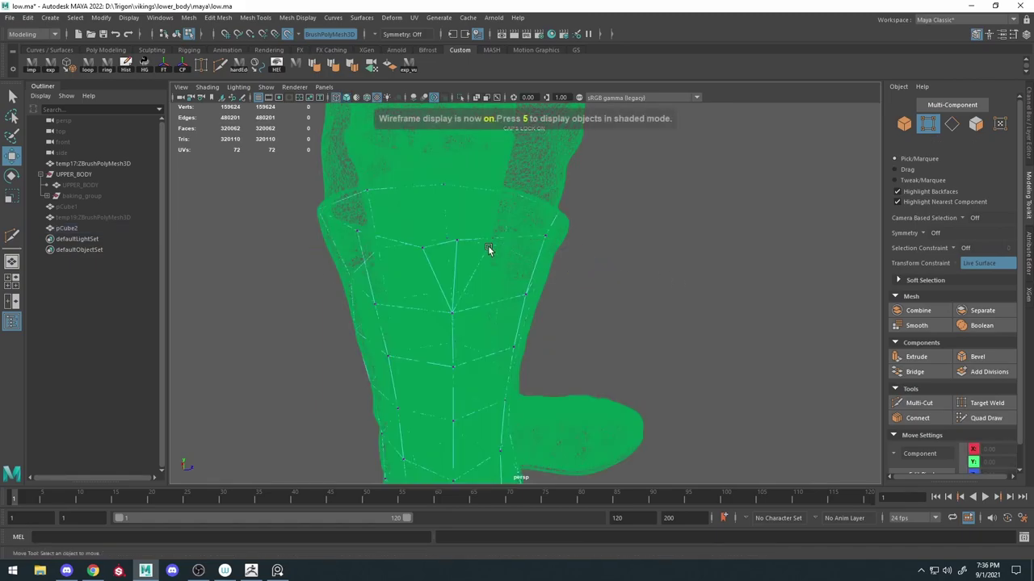
{"action": "left_click", "coordinate": [496, 245]}
{"action": "key", "text": "5"}
Add Quad Draw quads on the shin down to just above the ankle.
{"action": "left_click", "coordinate": [985, 418]}
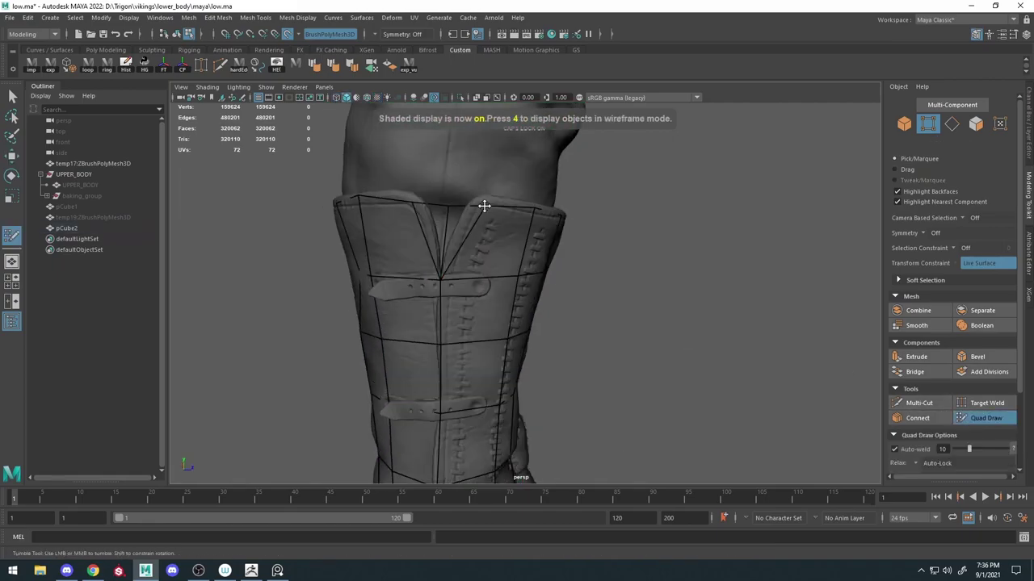
{"action": "mouse_move", "coordinate": [415, 208]}
{"action": "left_mouse_down", "text": "alt"}
{"action": "mouse_move", "coordinate": [519, 303]}
{"action": "mouse_move", "coordinate": [543, 231]}
{"action": "left_mouse_up", "text": "alt"}
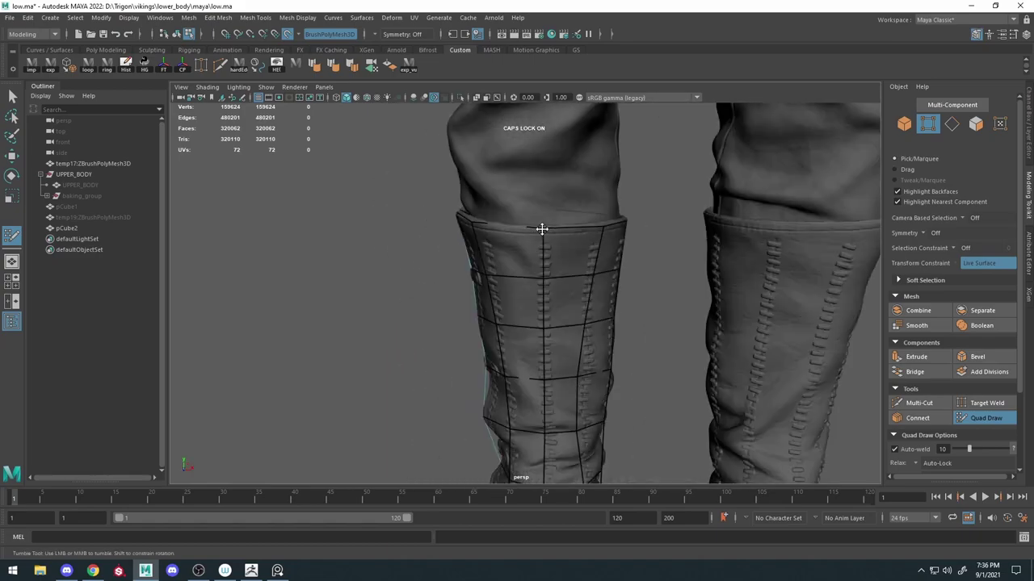
{"action": "mouse_move", "coordinate": [543, 231]}
{"action": "right_mouse_down", "text": "alt"}
{"action": "mouse_move", "coordinate": [434, 284]}
{"action": "mouse_move", "coordinate": [474, 329]}
{"action": "right_mouse_up", "text": "alt"}
{"action": "mouse_move", "coordinate": [473, 330]}
{"action": "left_mouse_down", "text": "alt"}
{"action": "mouse_move", "coordinate": [516, 319]}
{"action": "mouse_move", "coordinate": [520, 289]}
{"action": "mouse_move", "coordinate": [531, 300]}
{"action": "mouse_move", "coordinate": [506, 322]}
{"action": "mouse_move", "coordinate": [535, 307]}
{"action": "mouse_move", "coordinate": [533, 340]}
{"action": "mouse_move", "coordinate": [611, 329]}
{"action": "left_mouse_up", "text": "alt"}
{"action": "left_click", "coordinate": [531, 299], "text": "shift"}
{"action": "left_click", "coordinate": [542, 334], "text": "shift"}
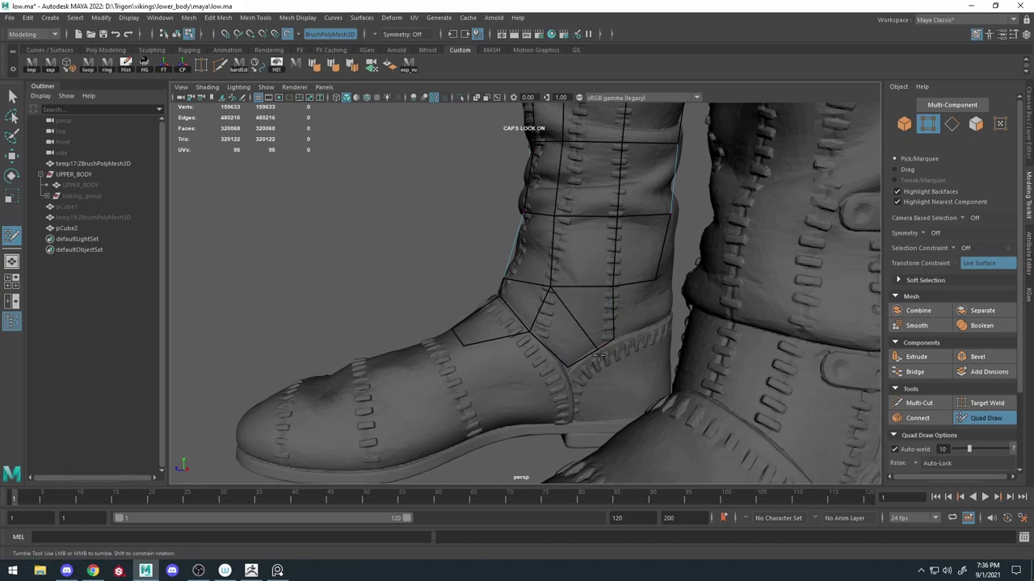
{"action": "left_click", "coordinate": [611, 335], "text": "shift"}
Fill the gaps around the ankle strap with new quads.
{"action": "mouse_move", "coordinate": [612, 335]}
{"action": "left_mouse_down", "text": "alt"}
{"action": "mouse_move", "coordinate": [690, 283]}
{"action": "mouse_move", "coordinate": [580, 342]}
{"action": "mouse_move", "coordinate": [627, 342]}
{"action": "mouse_move", "coordinate": [468, 320]}
{"action": "left_mouse_up", "text": "alt"}
{"action": "left_click", "coordinate": [620, 322], "text": "shift"}
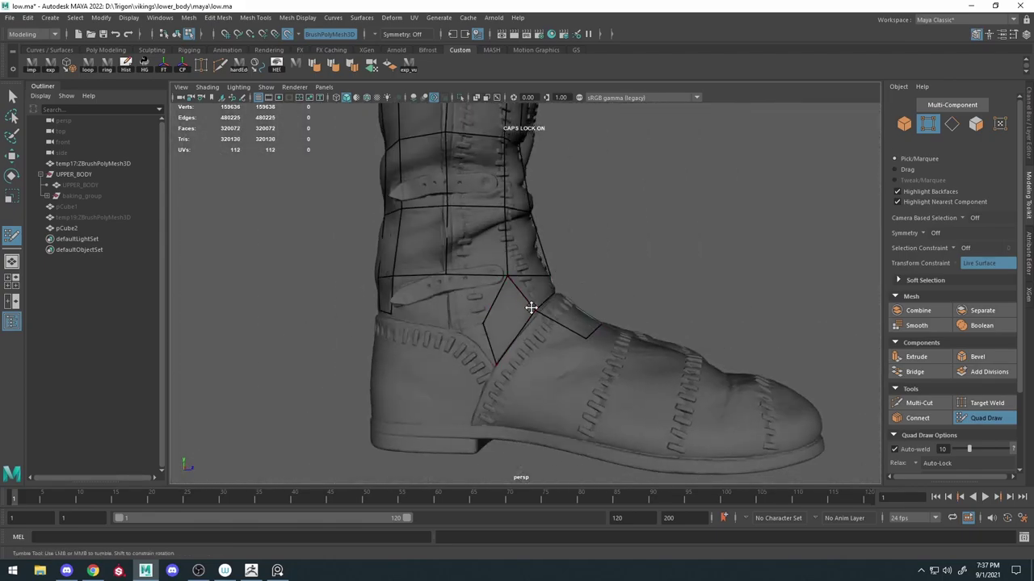
{"action": "mouse_move", "coordinate": [530, 308]}
{"action": "left_mouse_down", "text": "alt"}
{"action": "mouse_move", "coordinate": [364, 331]}
{"action": "mouse_move", "coordinate": [516, 315]}
{"action": "mouse_move", "coordinate": [511, 285]}
{"action": "left_mouse_up", "text": "alt"}
{"action": "left_click", "coordinate": [480, 329], "text": "shift"}
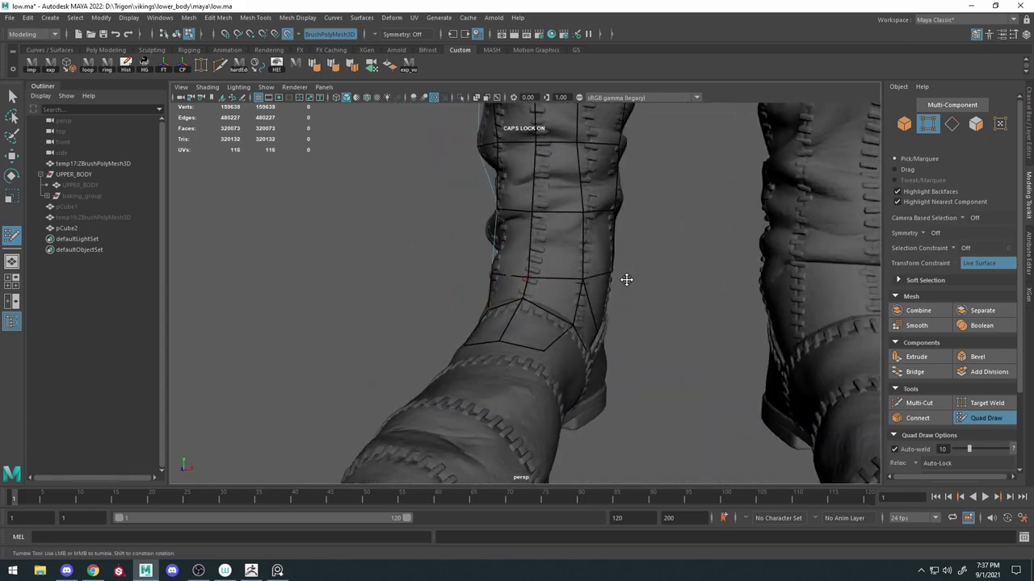
{"action": "left_click_drag", "start_coordinate": [626, 279], "coordinate": [674, 272], "text": "alt"}
{"action": "mouse_move", "coordinate": [494, 318]}
{"action": "left_mouse_down", "text": "alt"}
{"action": "mouse_move", "coordinate": [343, 315]}
{"action": "mouse_move", "coordinate": [436, 317]}
{"action": "mouse_move", "coordinate": [565, 360]}
{"action": "mouse_move", "coordinate": [428, 364]}
{"action": "left_mouse_up", "text": "alt"}
{"action": "left_click", "coordinate": [428, 306], "text": "shift"}
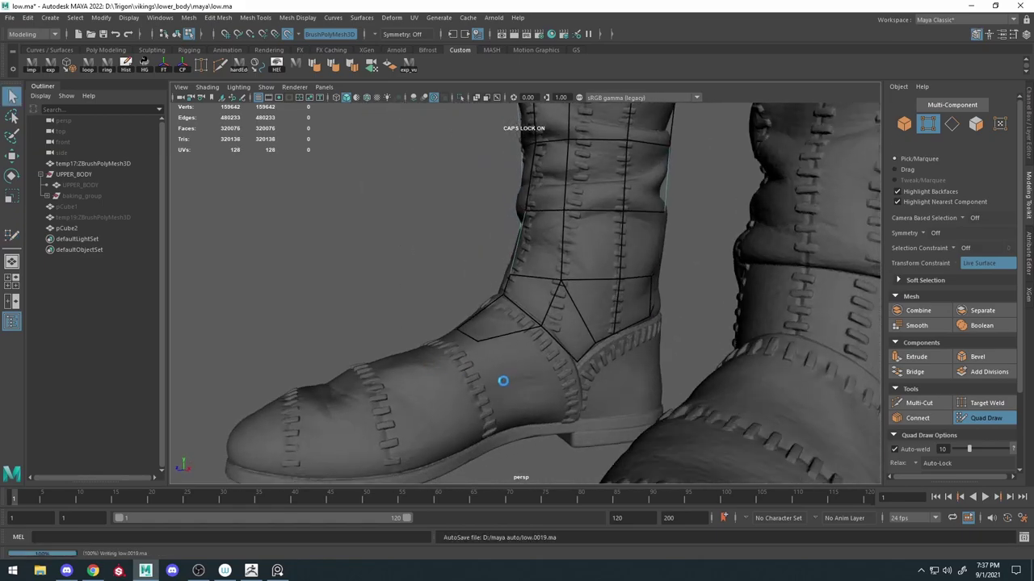
Fill quads over the instep and along the side of the foot.
{"action": "left_click", "coordinate": [502, 380], "text": "shift"}
{"action": "left_click", "coordinate": [575, 330], "text": "shift"}
{"action": "left_click_drag", "start_coordinate": [575, 330], "coordinate": [560, 348], "text": "alt"}
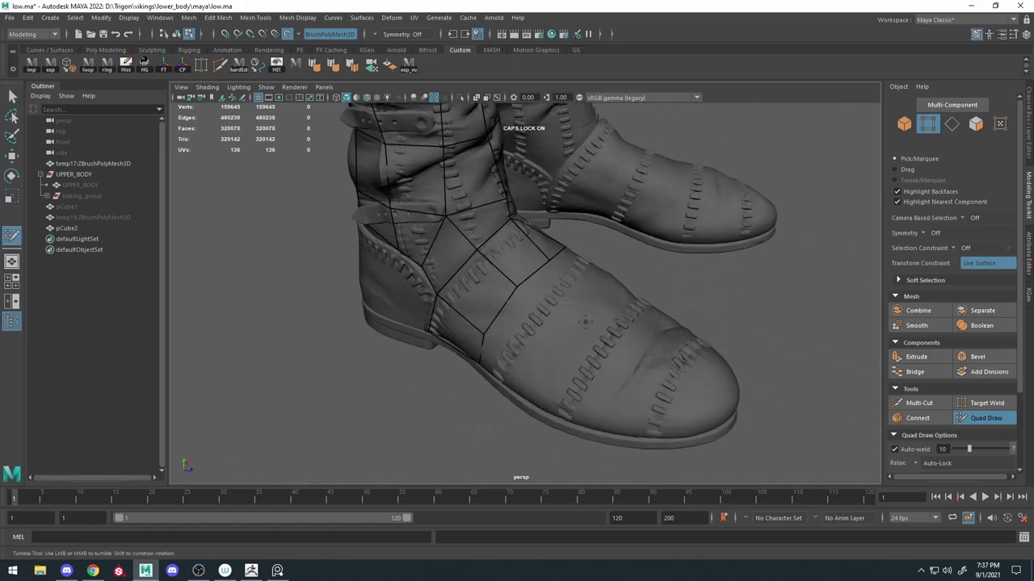
{"action": "left_click", "coordinate": [615, 385], "text": "shift"}
{"action": "left_click_drag", "start_coordinate": [615, 385], "coordinate": [608, 389], "text": "alt"}
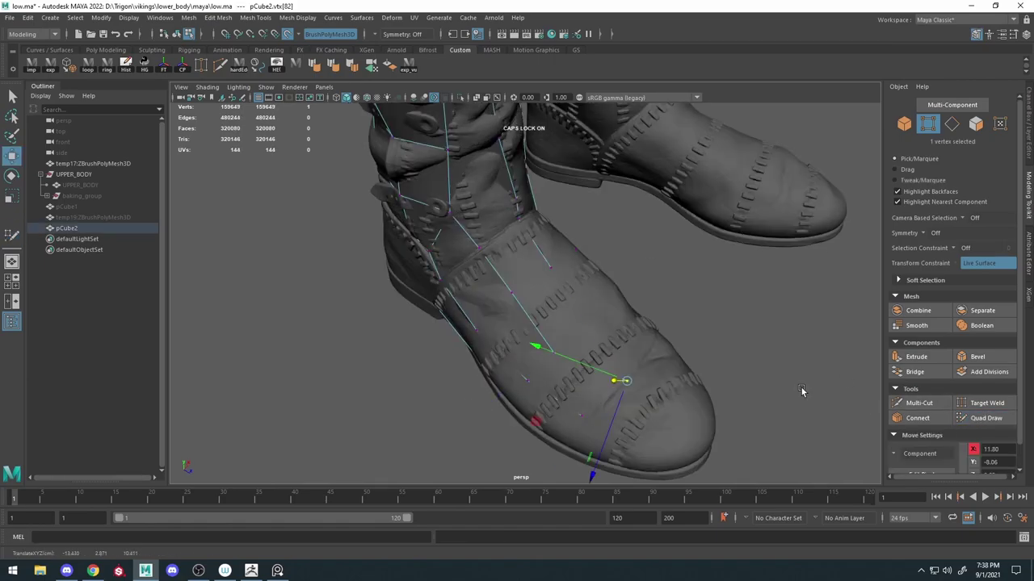
{"action": "left_click", "coordinate": [560, 400], "text": "shift"}
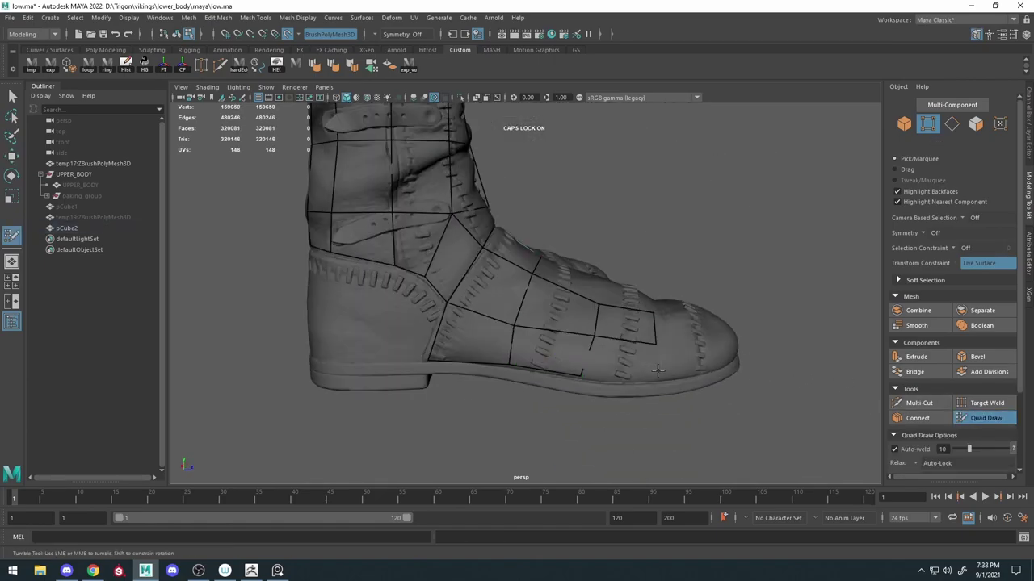
{"action": "left_click_drag", "start_coordinate": [588, 369], "coordinate": [570, 326], "text": "alt"}
{"action": "left_click", "coordinate": [587, 381], "text": "shift"}
{"action": "mouse_move", "coordinate": [587, 382]}
{"action": "left_mouse_down", "text": "alt"}
{"action": "mouse_move", "coordinate": [473, 337]}
{"action": "mouse_move", "coordinate": [453, 355]}
{"action": "mouse_move", "coordinate": [501, 418]}
{"action": "mouse_move", "coordinate": [545, 396]}
{"action": "mouse_move", "coordinate": [545, 374]}
{"action": "left_mouse_up", "text": "alt"}
Extend quads across the foot to the toe cap, relaxing the toe vertices.
{"action": "left_click", "coordinate": [473, 336], "text": "shift"}
{"action": "left_click", "coordinate": [452, 356], "text": "shift"}
{"action": "left_click", "coordinate": [544, 397], "text": "shift"}
{"action": "left_click", "coordinate": [545, 374], "text": "shift"}
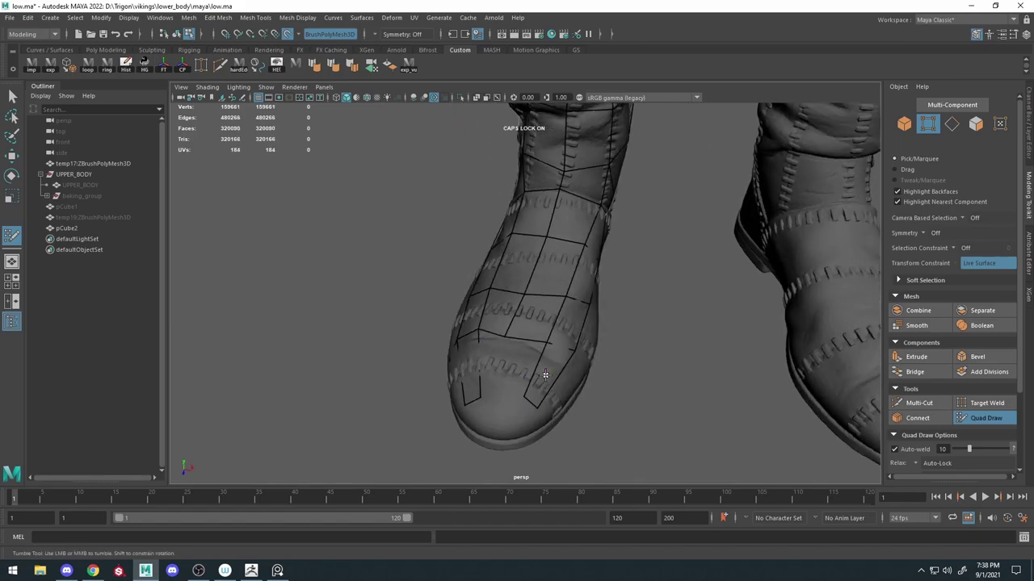
{"action": "mouse_move", "coordinate": [595, 385]}
{"action": "left_mouse_down", "text": "alt"}
{"action": "mouse_move", "coordinate": [638, 350]}
{"action": "mouse_move", "coordinate": [560, 377]}
{"action": "left_mouse_up", "text": "alt"}
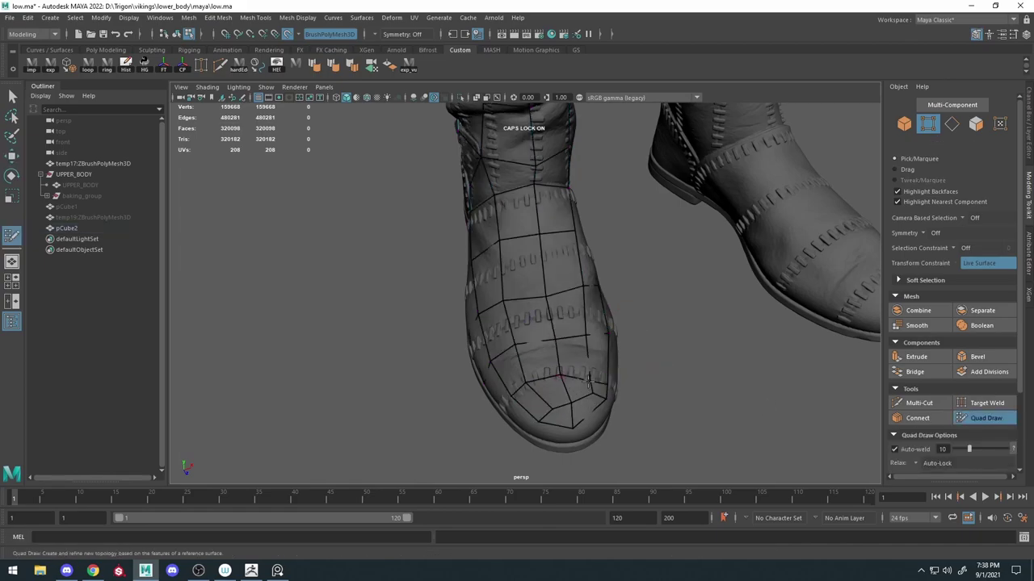
{"action": "left_click_drag", "start_coordinate": [590, 381], "coordinate": [581, 410]}
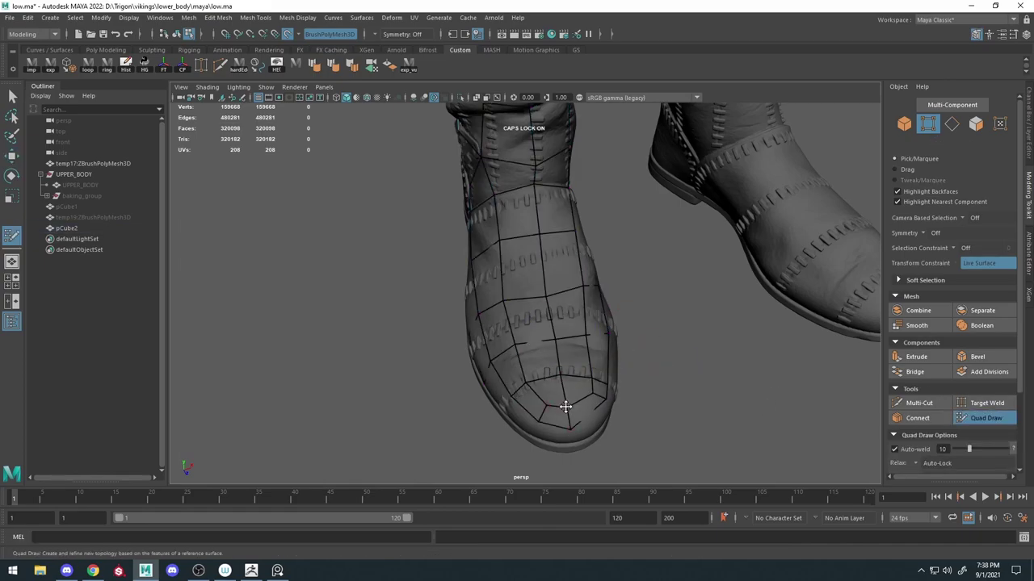
{"action": "mouse_move", "coordinate": [651, 392]}
{"action": "left_mouse_down", "text": "alt"}
{"action": "mouse_move", "coordinate": [622, 398]}
{"action": "mouse_move", "coordinate": [605, 356]}
{"action": "mouse_move", "coordinate": [554, 351]}
{"action": "mouse_move", "coordinate": [503, 389]}
{"action": "left_mouse_up", "text": "alt"}
{"action": "left_click", "coordinate": [587, 351], "text": "shift"}
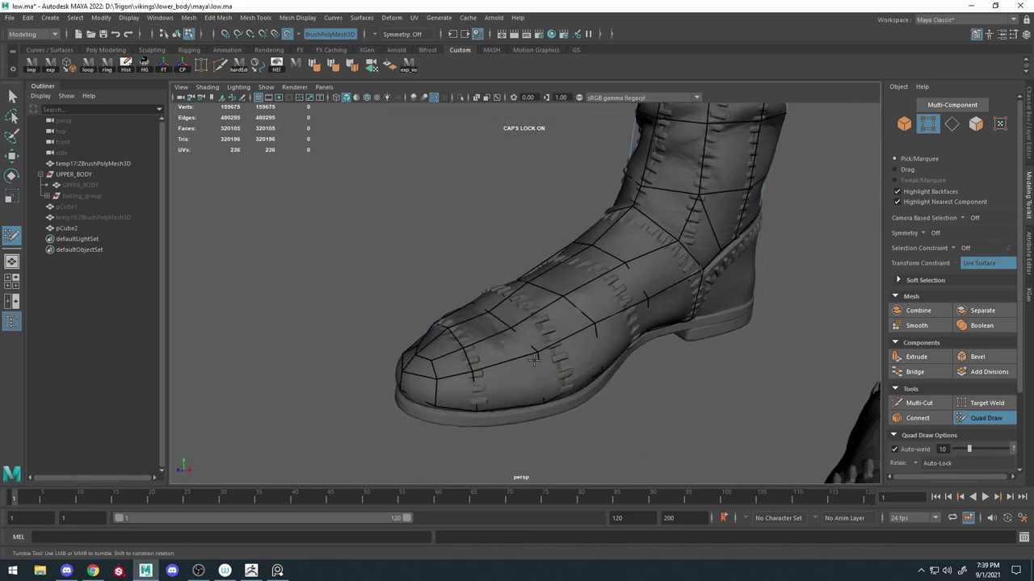
Fill a face on the side of the foot and review both boots.
{"action": "mouse_move", "coordinate": [557, 367]}
{"action": "left_mouse_down", "text": "alt"}
{"action": "mouse_move", "coordinate": [594, 307]}
{"action": "mouse_move", "coordinate": [573, 259]}
{"action": "mouse_move", "coordinate": [619, 346]}
{"action": "left_mouse_up", "text": "alt"}
{"action": "left_click", "coordinate": [613, 351], "text": "shift"}
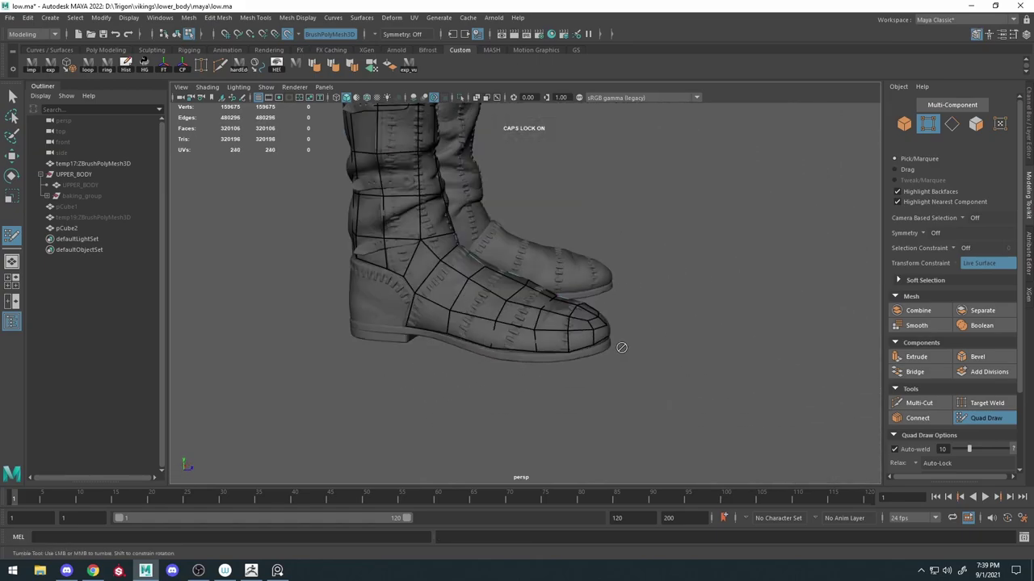
{"action": "mouse_move", "coordinate": [619, 347]}
{"action": "right_mouse_down", "text": "alt"}
{"action": "mouse_move", "coordinate": [557, 267]}
{"action": "mouse_move", "coordinate": [458, 310]}
{"action": "right_mouse_up", "text": "alt"}
{"action": "right_click_drag", "start_coordinate": [554, 342], "coordinate": [471, 338], "text": "alt"}
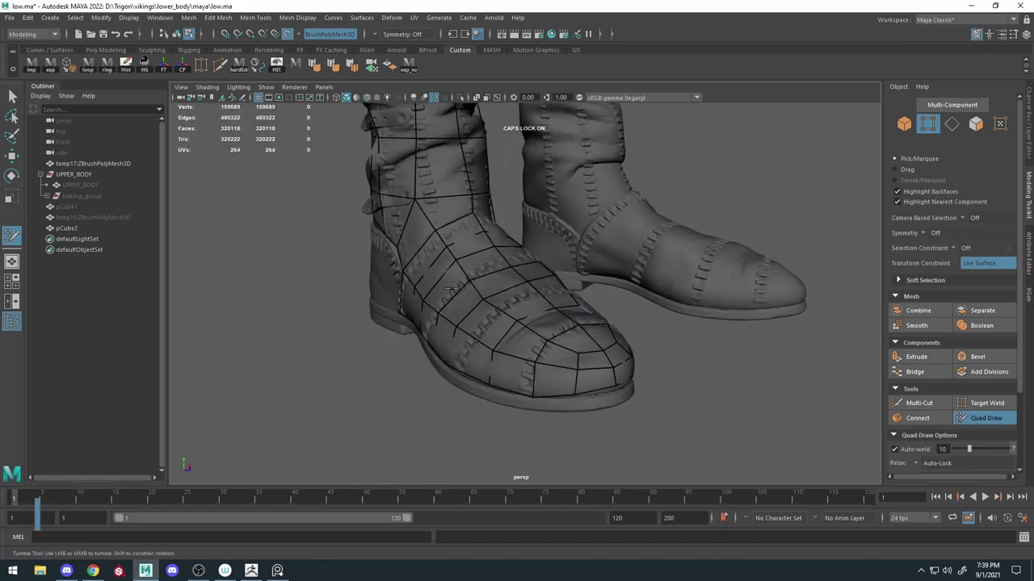
{"action": "mouse_move", "coordinate": [471, 338]}
{"action": "left_mouse_down", "text": "alt"}
{"action": "mouse_move", "coordinate": [455, 349]}
{"action": "mouse_move", "coordinate": [549, 343]}
{"action": "mouse_move", "coordinate": [501, 339]}
{"action": "mouse_move", "coordinate": [539, 322]}
{"action": "mouse_move", "coordinate": [555, 347]}
{"action": "left_mouse_up", "text": "alt"}
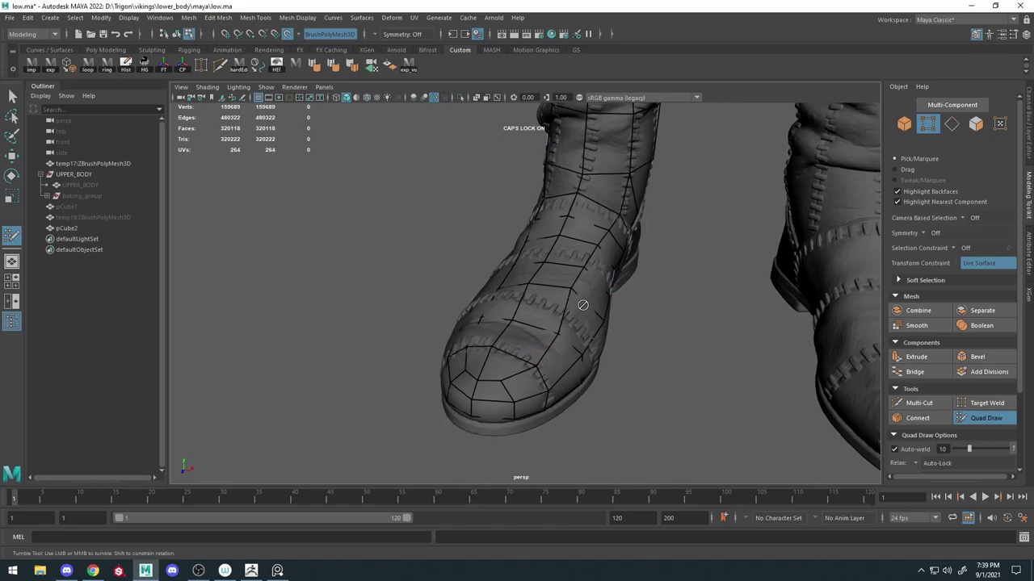
{"action": "left_click_drag", "start_coordinate": [582, 305], "coordinate": [571, 325], "text": "alt"}
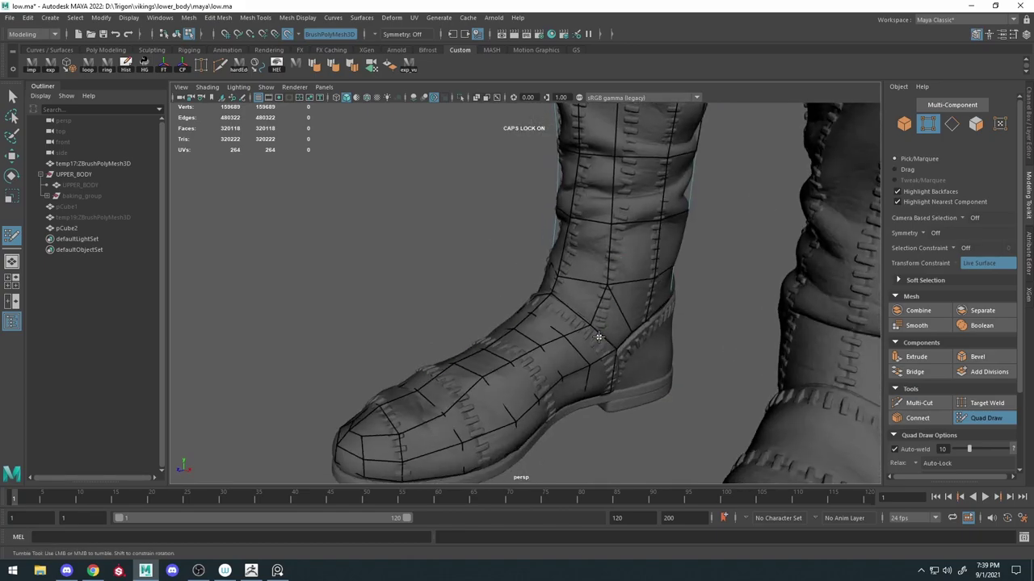
Insert an edge loop across the foot, undo it, and re-insert it from the heel side.
{"action": "left_click", "coordinate": [442, 369], "text": "ctrl"}
{"action": "mouse_move", "coordinate": [443, 369]}
{"action": "left_mouse_down", "text": "alt"}
{"action": "mouse_move", "coordinate": [588, 363]}
{"action": "mouse_move", "coordinate": [619, 389]}
{"action": "left_mouse_up", "text": "alt"}
{"action": "key", "text": "ctrl+z"}
{"action": "left_click_drag", "start_coordinate": [457, 416], "coordinate": [484, 380], "text": "alt"}
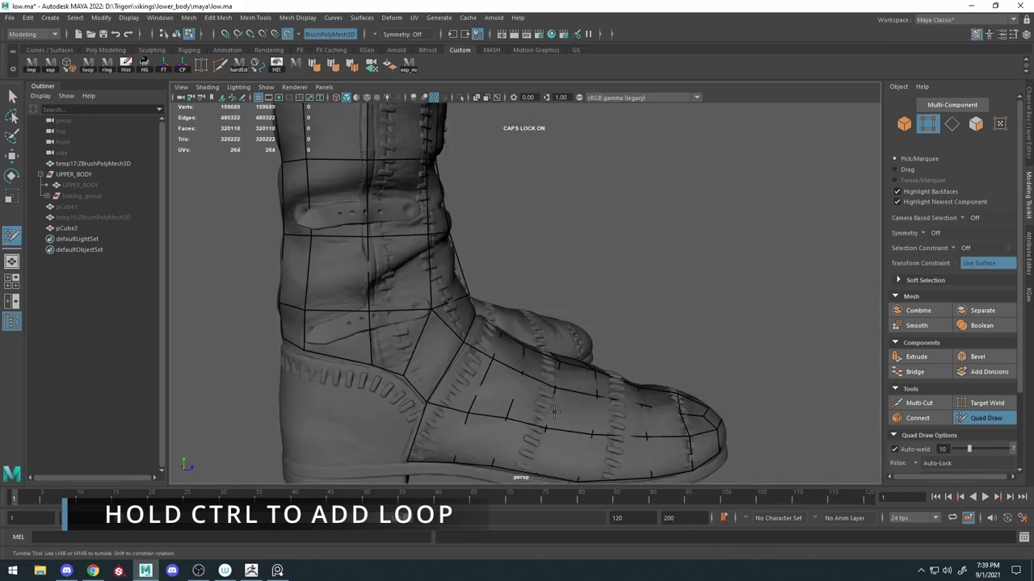
{"action": "middle_click_drag", "start_coordinate": [485, 380], "coordinate": [504, 356], "text": "alt"}
{"action": "mouse_move", "coordinate": [464, 354]}
{"action": "left_mouse_down", "text": "alt"}
{"action": "mouse_move", "coordinate": [515, 347]}
{"action": "mouse_move", "coordinate": [449, 315]}
{"action": "left_mouse_up", "text": "alt"}
{"action": "left_click", "coordinate": [464, 332], "text": "ctrl"}
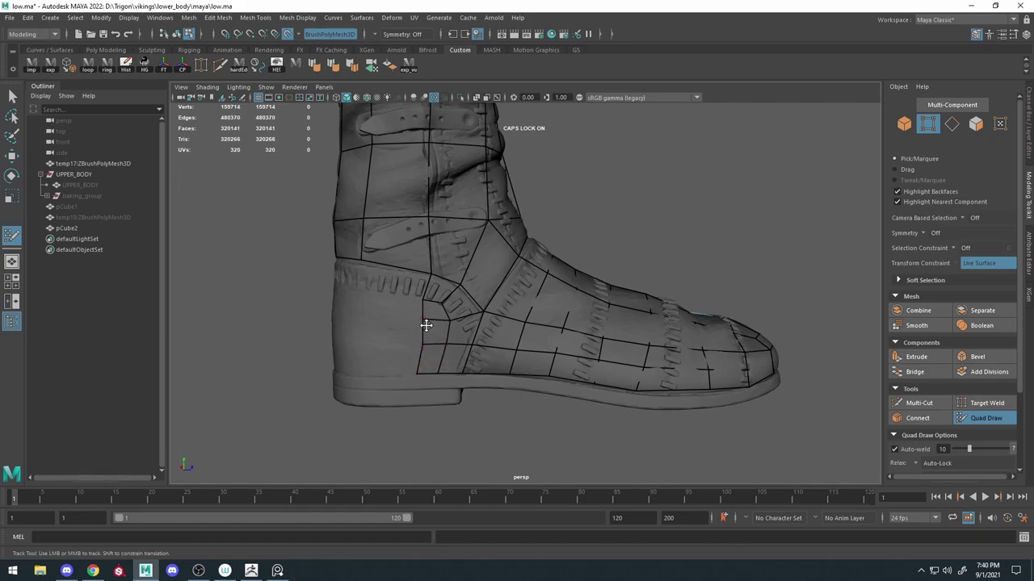
Fill a quad at the heel strap and another on the back of the boot.
{"action": "left_click_drag", "start_coordinate": [458, 347], "coordinate": [522, 282], "text": "alt"}
{"action": "scroll", "coordinate": [521, 282], "scroll_direction": "up", "scroll_amount": 5}
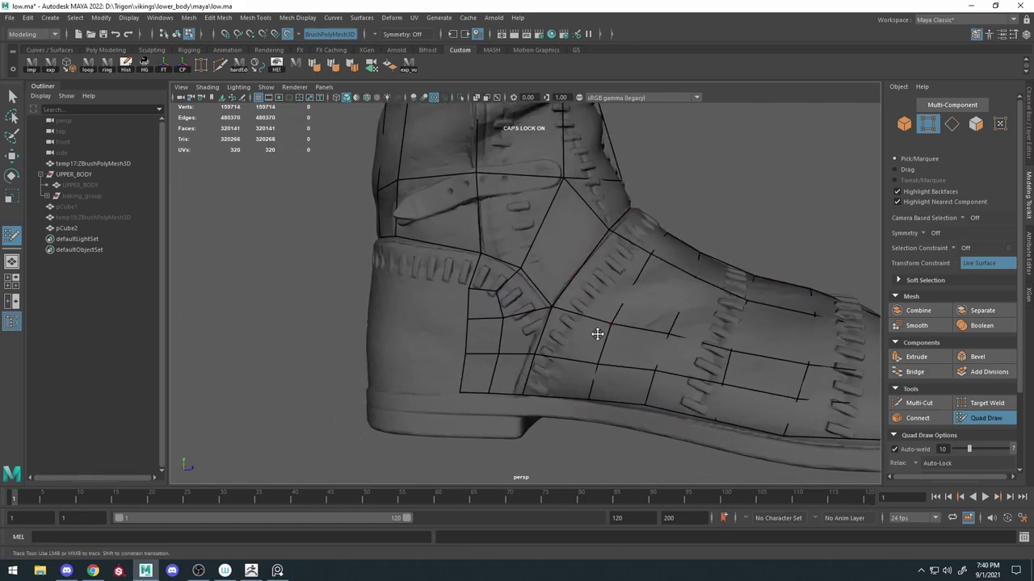
{"action": "mouse_move", "coordinate": [595, 331]}
{"action": "left_mouse_down", "text": "alt"}
{"action": "mouse_move", "coordinate": [515, 336]}
{"action": "mouse_move", "coordinate": [427, 272]}
{"action": "left_mouse_up", "text": "alt"}
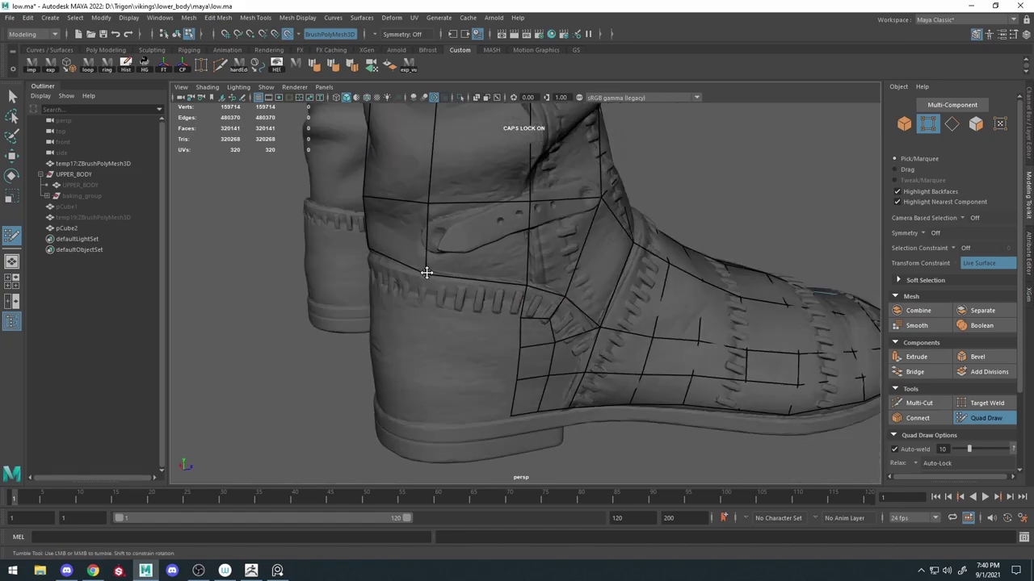
{"action": "left_click", "coordinate": [436, 293], "text": "shift"}
{"action": "scroll", "coordinate": [435, 408], "scroll_direction": "down", "scroll_amount": 3}
{"action": "left_click", "coordinate": [502, 397], "text": "shift"}
Orbit around both boots to check the new heel quads, then switch to the Move tool.
{"action": "left_click_drag", "start_coordinate": [502, 397], "coordinate": [541, 342], "text": "alt"}
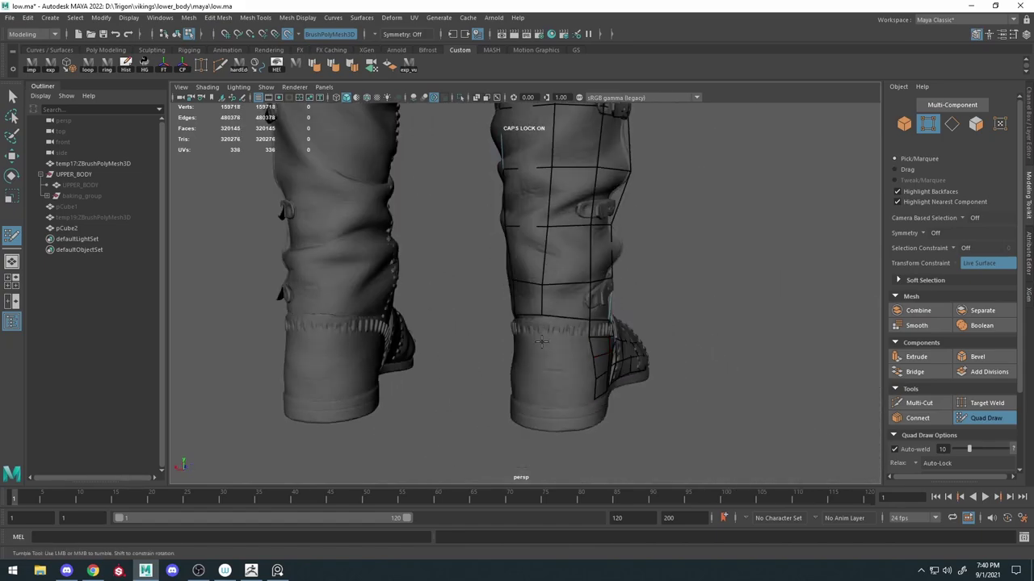
{"action": "left_click_drag", "start_coordinate": [601, 405], "coordinate": [558, 399], "text": "alt"}
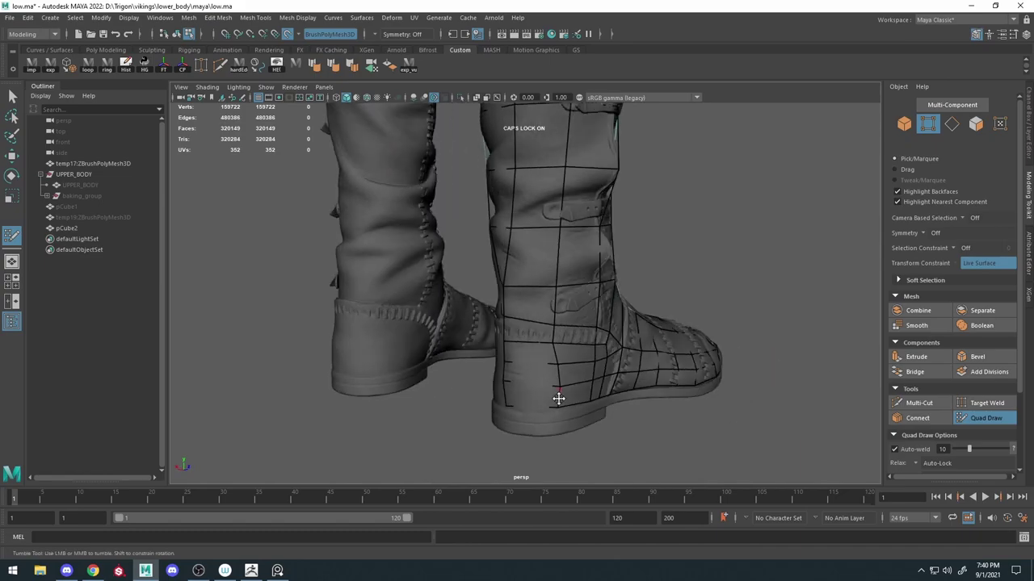
{"action": "mouse_move", "coordinate": [591, 354]}
{"action": "left_mouse_down", "text": "alt"}
{"action": "mouse_move", "coordinate": [445, 321]}
{"action": "mouse_move", "coordinate": [614, 328]}
{"action": "mouse_move", "coordinate": [531, 337]}
{"action": "left_mouse_up", "text": "alt"}
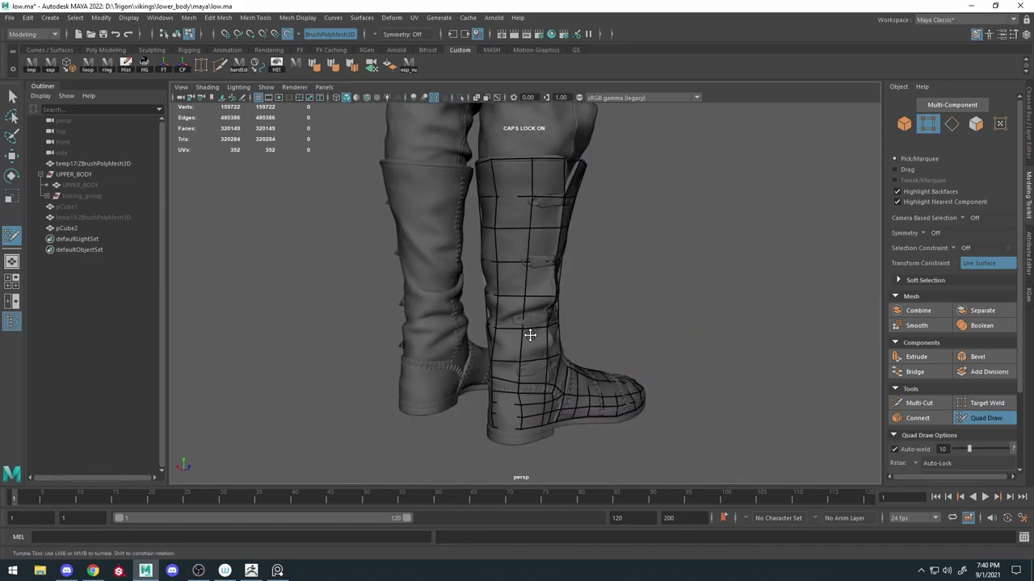
{"action": "scroll", "coordinate": [526, 299], "scroll_direction": "up", "scroll_amount": 3}
{"action": "mouse_move", "coordinate": [527, 299]}
{"action": "left_mouse_down", "text": "alt"}
{"action": "mouse_move", "coordinate": [524, 307]}
{"action": "mouse_move", "coordinate": [545, 299]}
{"action": "mouse_move", "coordinate": [547, 229]}
{"action": "mouse_move", "coordinate": [505, 331]}
{"action": "left_mouse_up", "text": "alt"}
{"action": "scroll", "coordinate": [505, 331], "scroll_direction": "up", "scroll_amount": 3}
{"action": "key", "text": "w"}
{"action": "key", "text": "ctrl+z"}
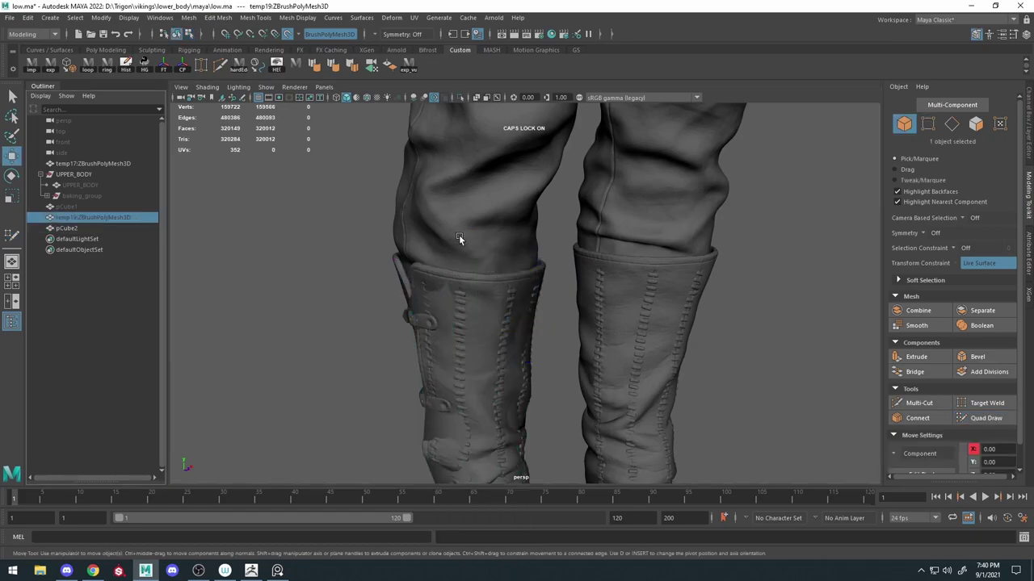
{"action": "left_click", "coordinate": [110, 207]}
{"action": "left_click", "coordinate": [109, 228], "text": "ctrl"}
{"action": "key", "text": "ctrl+1"}
{"action": "key", "text": "f"}
{"action": "mouse_move", "coordinate": [485, 226]}
{"action": "left_mouse_down", "text": "alt"}
{"action": "mouse_move", "coordinate": [445, 193]}
{"action": "mouse_move", "coordinate": [338, 202]}
{"action": "mouse_move", "coordinate": [570, 231]}
{"action": "left_mouse_up", "text": "alt"}
{"action": "scroll", "coordinate": [570, 231], "scroll_direction": "up", "scroll_amount": 3}
{"action": "left_click", "coordinate": [508, 363]}
{"action": "key", "text": "f"}
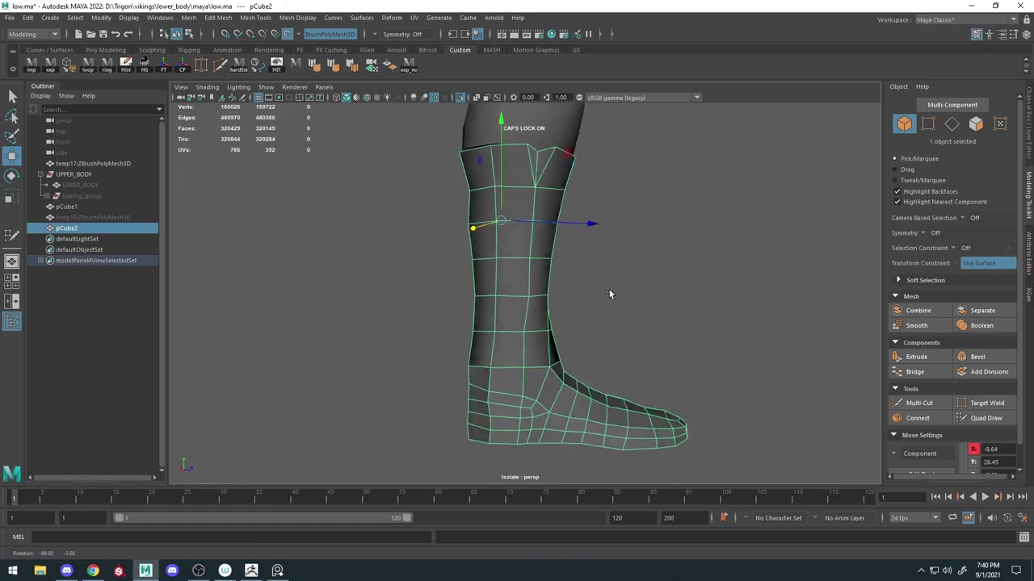
{"action": "key", "text": "3"}
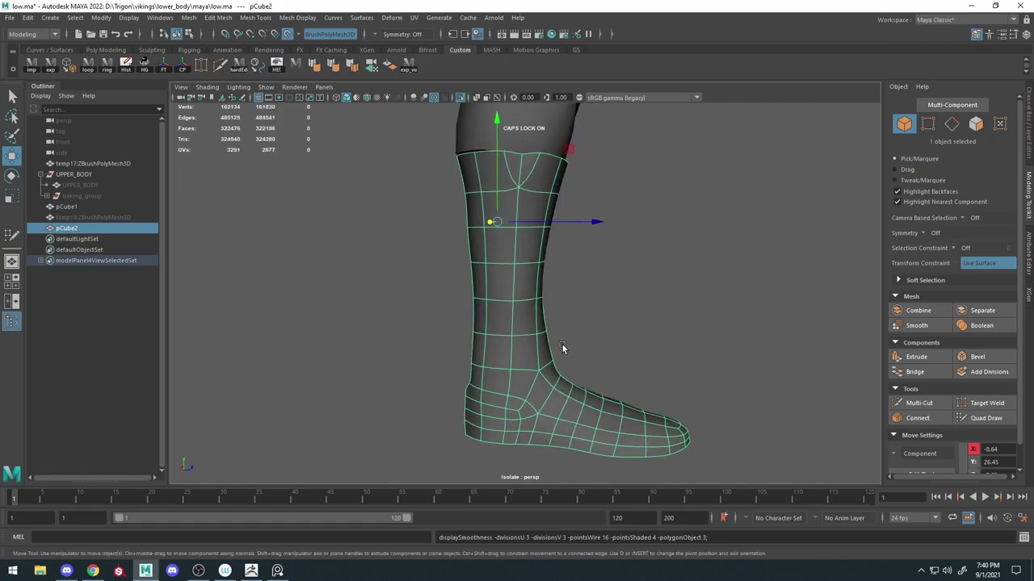
{"action": "key", "text": "1"}
{"action": "key", "text": "3"}
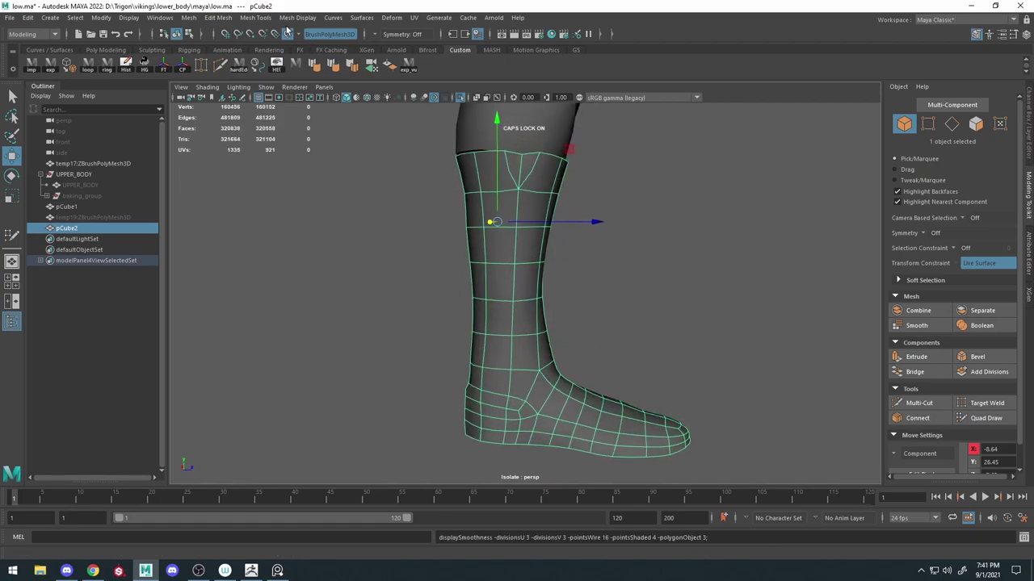
{"action": "left_click", "coordinate": [518, 141]}
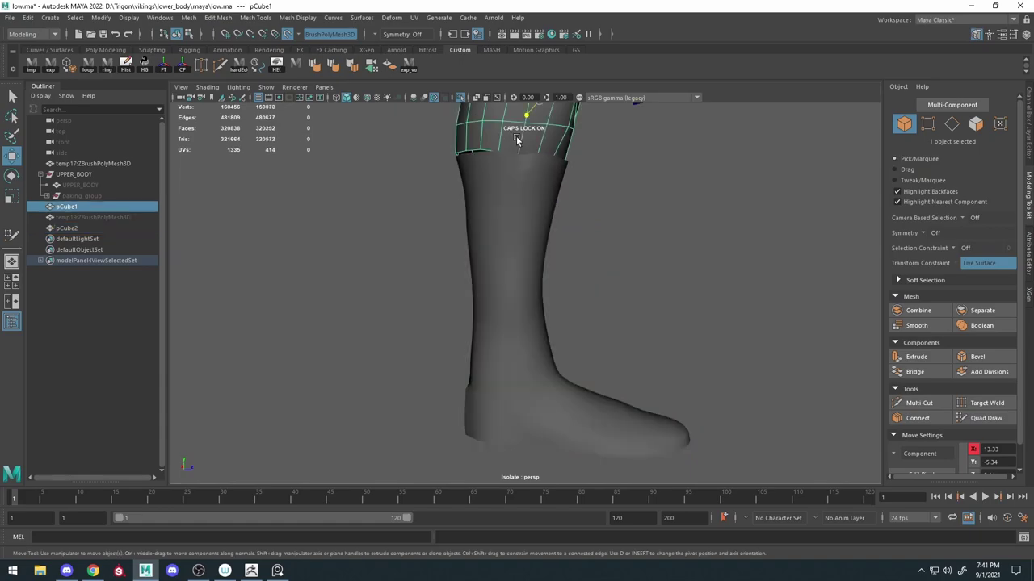
{"action": "left_click", "coordinate": [537, 196], "text": "shift"}
{"action": "mouse_move", "coordinate": [568, 190]}
{"action": "left_mouse_down", "text": "alt"}
{"action": "mouse_move", "coordinate": [387, 187]}
{"action": "mouse_move", "coordinate": [444, 209]}
{"action": "mouse_move", "coordinate": [477, 267]}
{"action": "mouse_move", "coordinate": [497, 388]}
{"action": "mouse_move", "coordinate": [516, 300]}
{"action": "mouse_move", "coordinate": [640, 277]}
{"action": "mouse_move", "coordinate": [565, 257]}
{"action": "left_mouse_up", "text": "alt"}
{"action": "left_click", "coordinate": [497, 388]}
{"action": "key", "text": "1"}
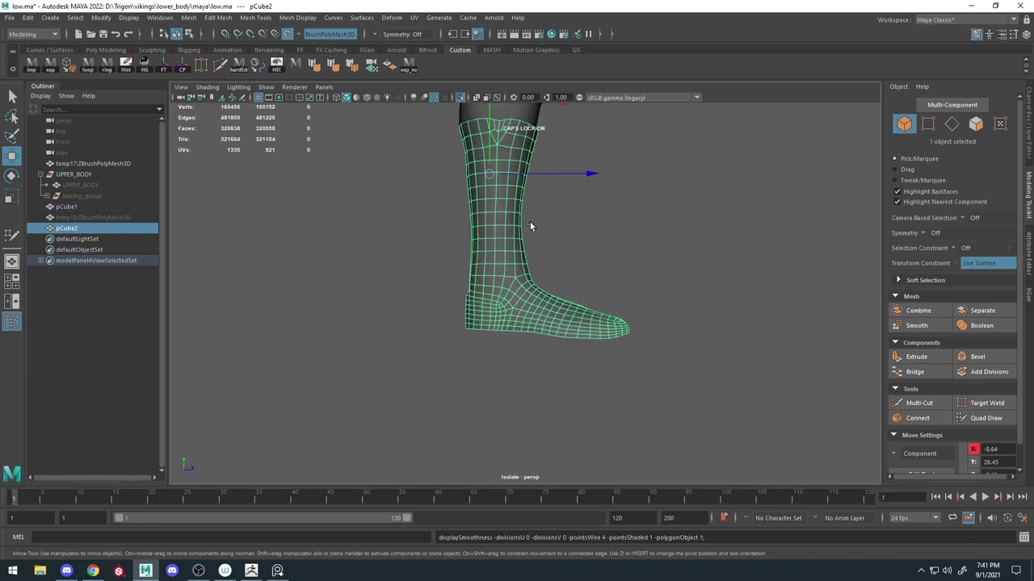
{"action": "right_click_drag", "start_coordinate": [530, 223], "coordinate": [595, 260], "text": "alt"}
{"action": "key", "text": "ctrl+z"}
{"action": "key", "text": "ctrl+z"}
{"action": "key", "text": "ctrl+z"}
{"action": "key", "text": "ctrl+z"}
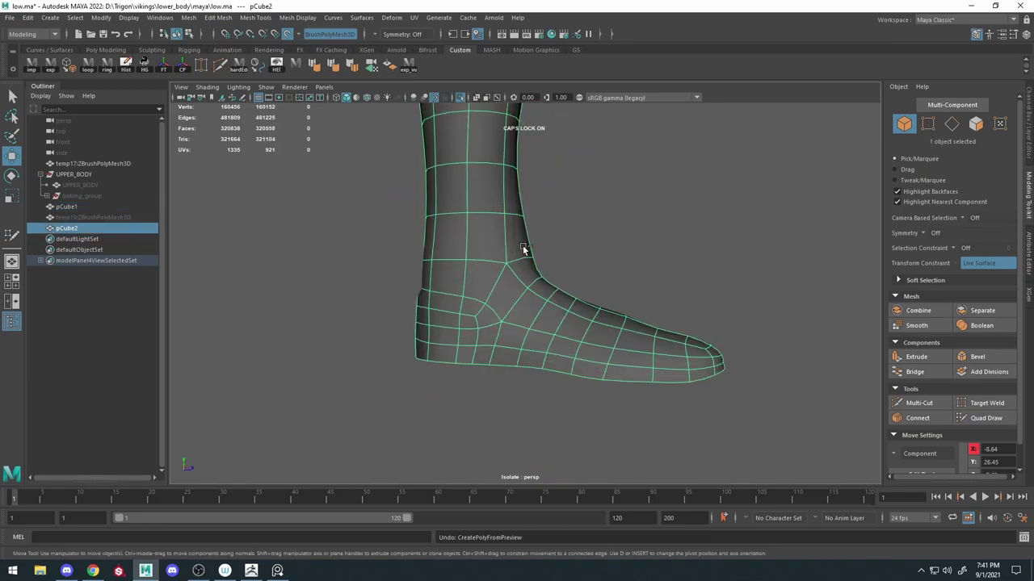
{"action": "key", "text": "ctrl+z"}
End isolation, select the boot cage and resume Quad Draw in shaded view.
{"action": "left_click", "coordinate": [463, 99]}
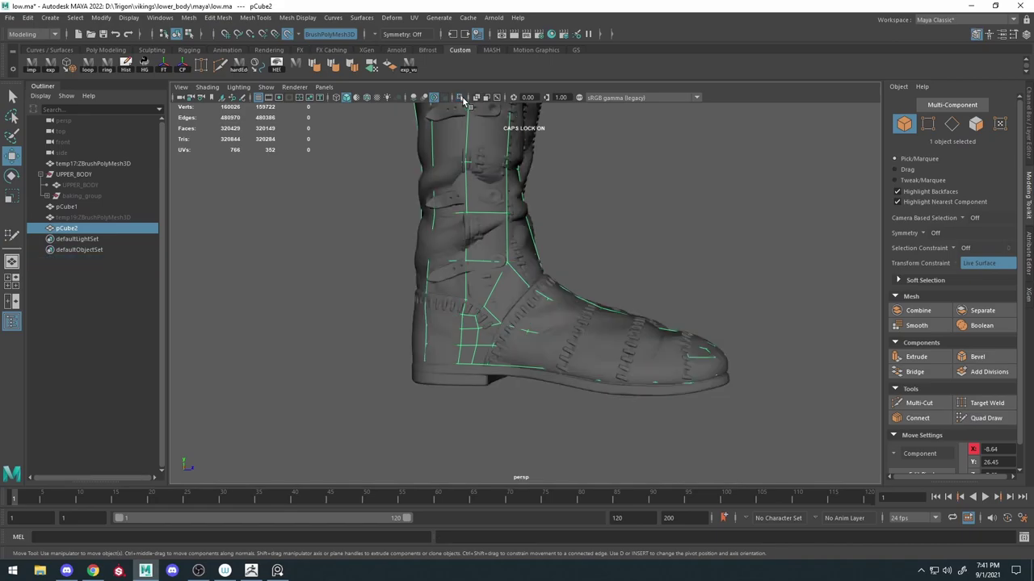
{"action": "left_click", "coordinate": [986, 417]}
{"action": "scroll", "coordinate": [463, 339], "scroll_direction": "up", "scroll_amount": 2}
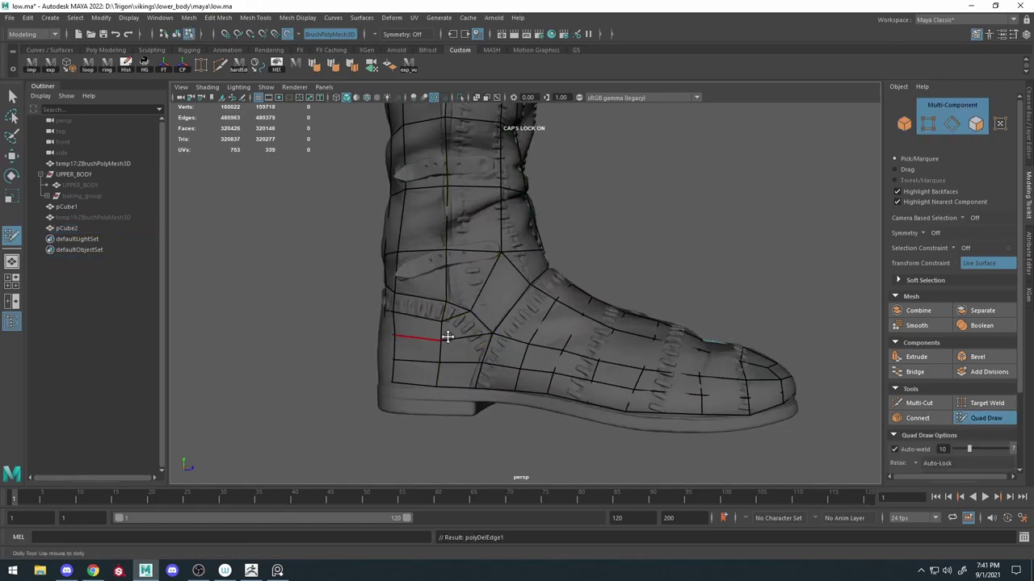
{"action": "mouse_move", "coordinate": [448, 336]}
{"action": "left_mouse_down", "text": "alt"}
{"action": "mouse_move", "coordinate": [497, 369]}
{"action": "mouse_move", "coordinate": [484, 312]}
{"action": "left_mouse_up", "text": "alt"}
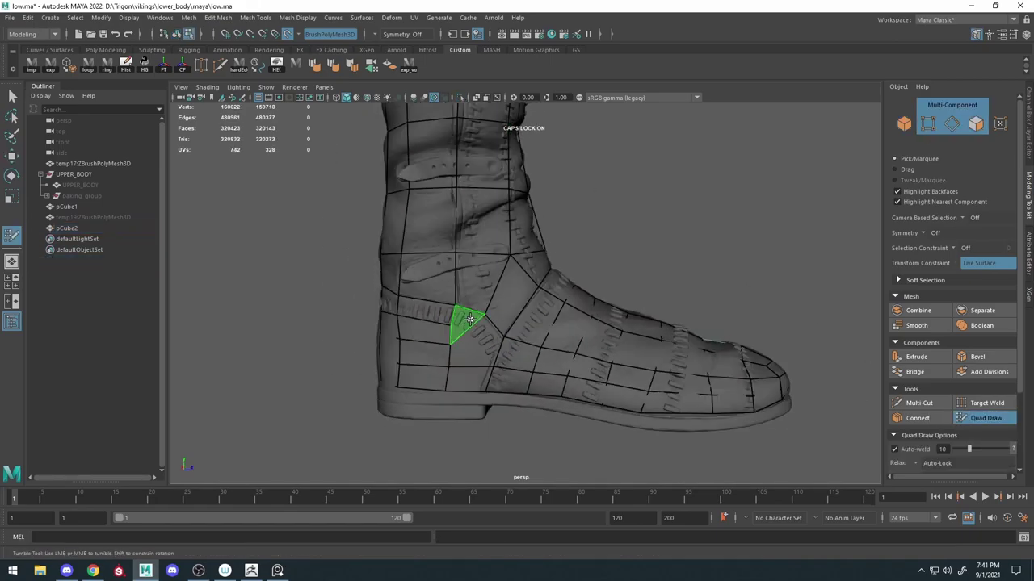
{"action": "left_click_drag", "start_coordinate": [454, 345], "coordinate": [465, 327], "text": "alt"}
{"action": "key", "text": "w"}
{"action": "left_click", "coordinate": [461, 375]}
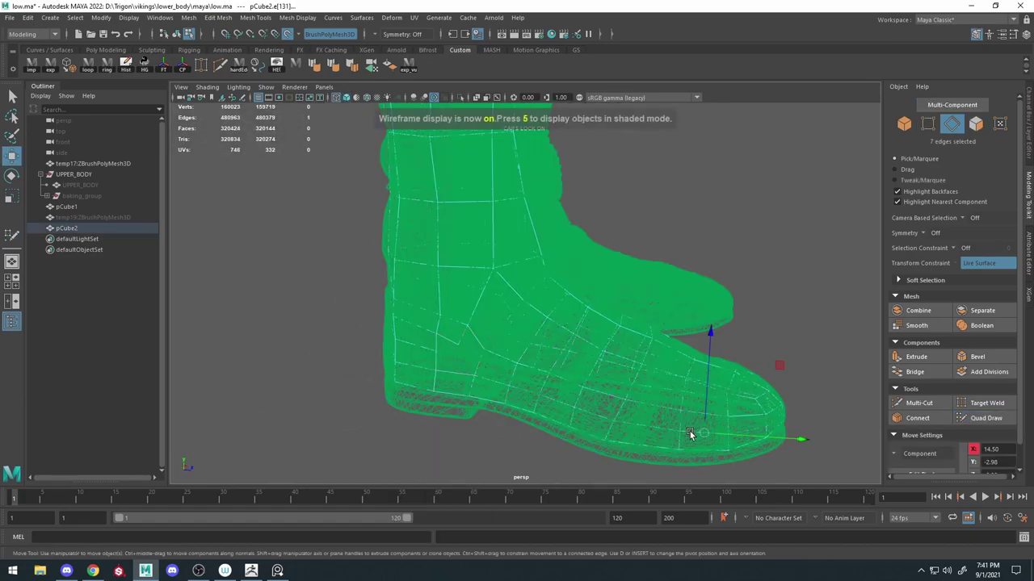
{"action": "left_click", "coordinate": [757, 417], "text": "ctrl+shift"}
{"action": "key", "text": "5"}
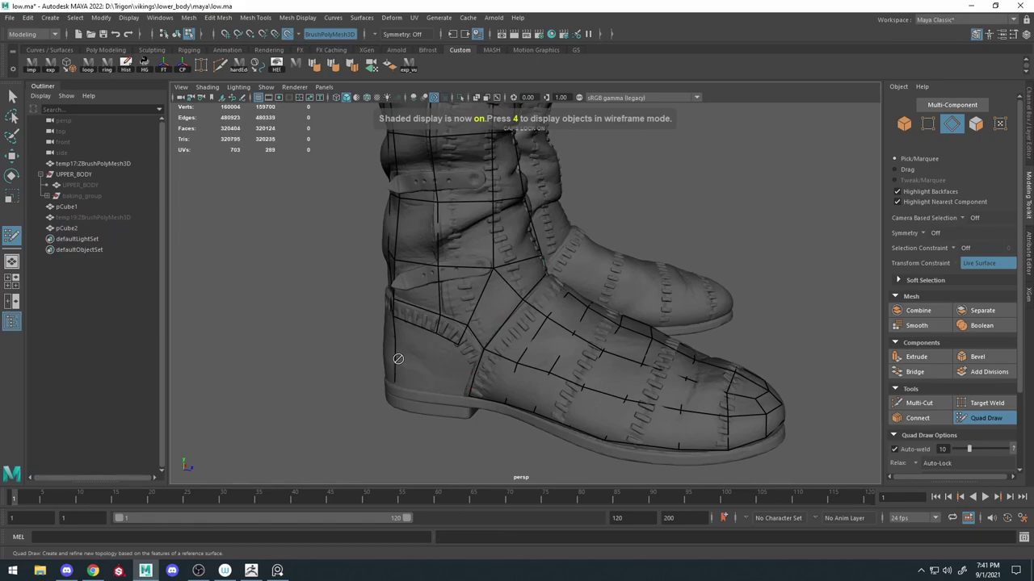
Add a quad beside the heel, review it from the front, then undo it.
{"action": "left_click_drag", "start_coordinate": [398, 358], "coordinate": [532, 396], "text": "alt"}
{"action": "left_click_drag", "start_coordinate": [479, 416], "coordinate": [495, 372], "text": "alt"}
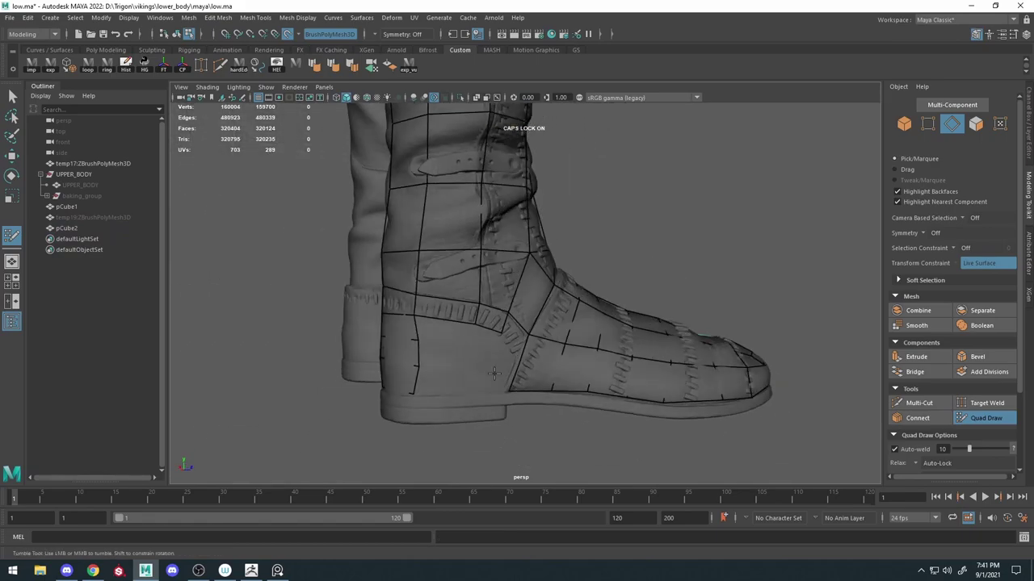
{"action": "left_click", "coordinate": [447, 331], "text": "shift"}
{"action": "mouse_move", "coordinate": [447, 331]}
{"action": "left_mouse_down", "text": "alt"}
{"action": "mouse_move", "coordinate": [503, 339]}
{"action": "mouse_move", "coordinate": [463, 302]}
{"action": "mouse_move", "coordinate": [464, 332]}
{"action": "left_mouse_up", "text": "alt"}
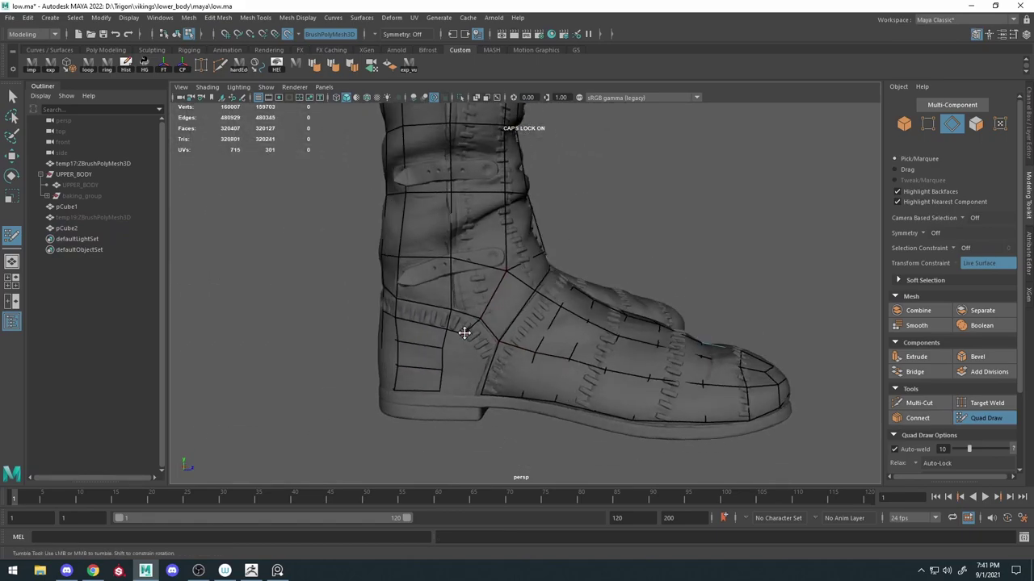
{"action": "left_click_drag", "start_coordinate": [491, 369], "coordinate": [584, 350], "text": "alt"}
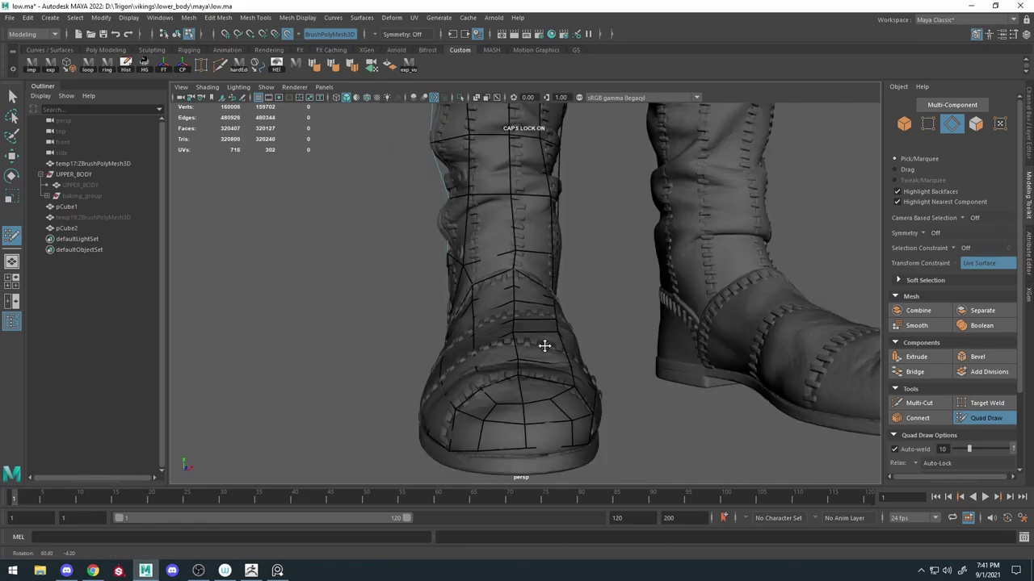
{"action": "scroll", "coordinate": [584, 345], "scroll_direction": "up", "scroll_amount": 1}
{"action": "scroll", "coordinate": [558, 328], "scroll_direction": "up", "scroll_amount": 2}
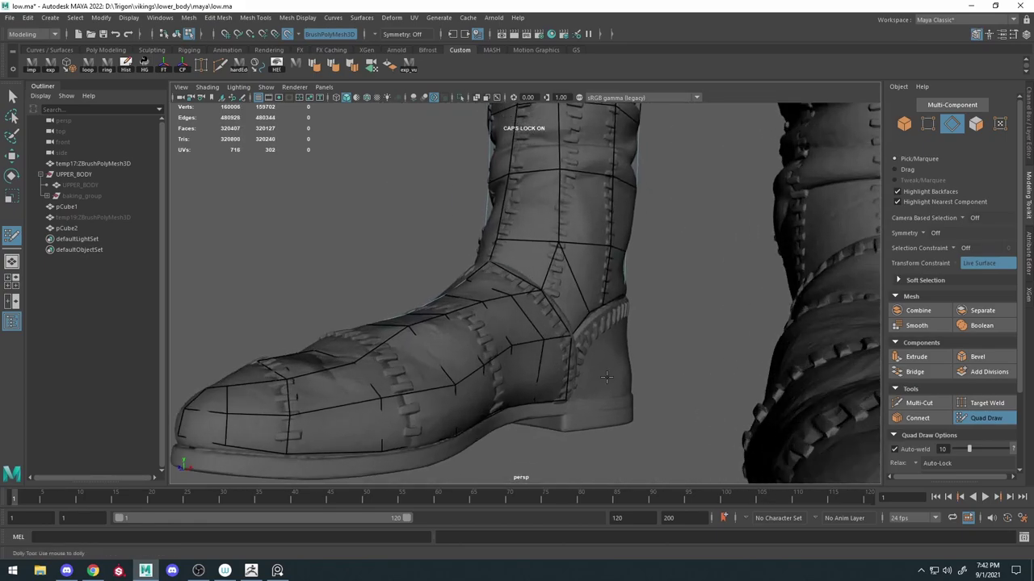
{"action": "scroll", "coordinate": [589, 353], "scroll_direction": "up", "scroll_amount": 1}
{"action": "key", "text": "ctrl+z"}
Delete the horizontal heel edge and remove two faces from the heel area.
{"action": "left_click_drag", "start_coordinate": [616, 355], "coordinate": [440, 382], "text": "alt"}
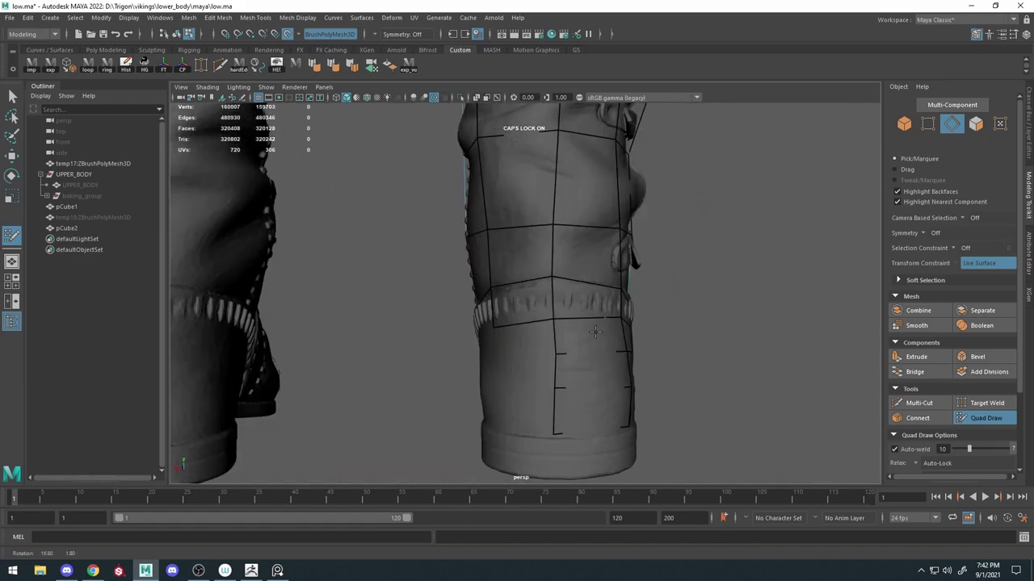
{"action": "left_click", "coordinate": [433, 346], "text": "ctrl+shift"}
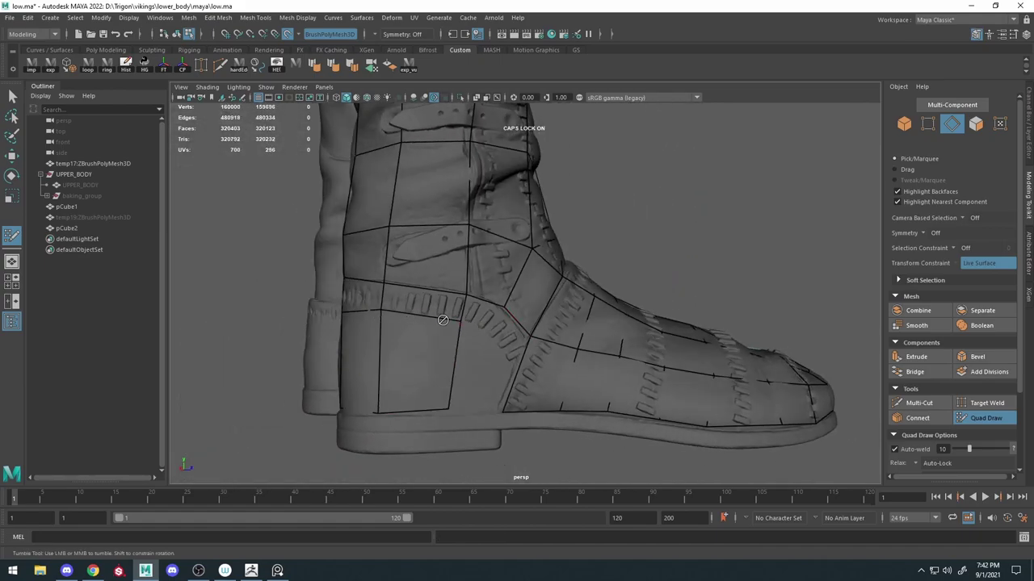
{"action": "left_click_drag", "start_coordinate": [443, 320], "coordinate": [579, 360], "text": "alt"}
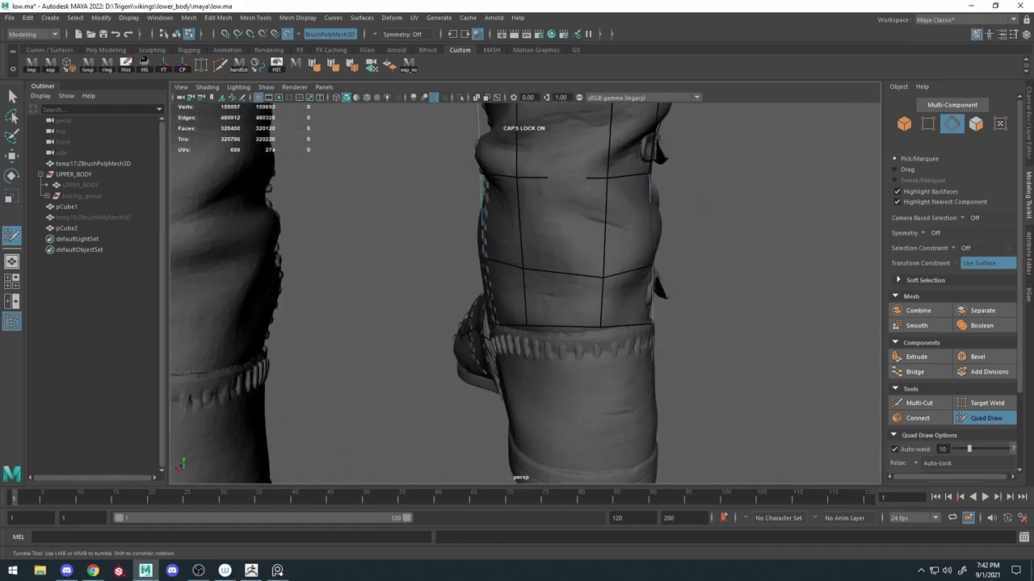
{"action": "left_click", "coordinate": [498, 310], "text": "ctrl+shift"}
{"action": "mouse_move", "coordinate": [498, 310]}
{"action": "left_mouse_down", "text": "alt"}
{"action": "mouse_move", "coordinate": [528, 351]}
{"action": "mouse_move", "coordinate": [543, 317]}
{"action": "mouse_move", "coordinate": [526, 317]}
{"action": "left_mouse_up", "text": "alt"}
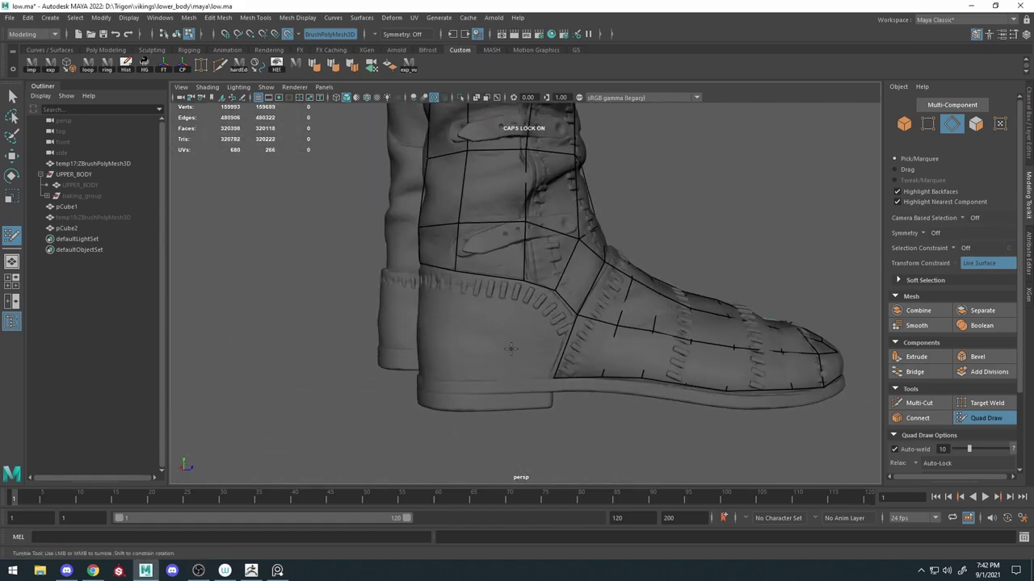
Delete the extra heel quad and zoom out to review the whole boot cage.
{"action": "left_click_drag", "start_coordinate": [490, 376], "coordinate": [533, 323], "text": "alt"}
{"action": "left_click", "coordinate": [522, 342], "text": "ctrl+shift"}
{"action": "right_click_drag", "start_coordinate": [533, 323], "coordinate": [530, 302], "text": "alt"}
{"action": "left_click_drag", "start_coordinate": [530, 302], "coordinate": [598, 411], "text": "alt"}
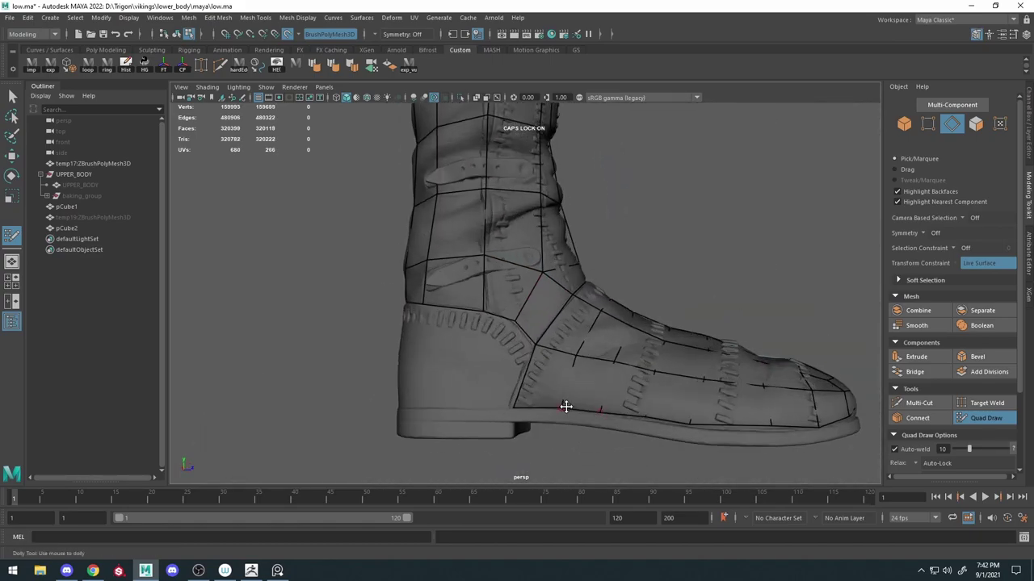
{"action": "scroll", "coordinate": [474, 417], "scroll_direction": "up", "scroll_amount": 3}
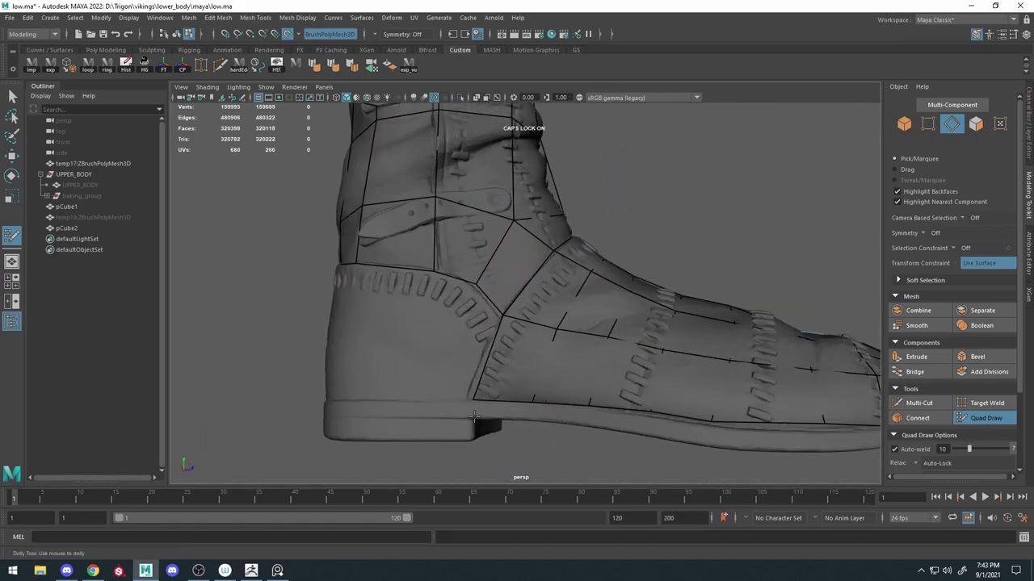
{"action": "left_click_drag", "start_coordinate": [535, 411], "coordinate": [519, 203], "text": "alt"}
Select the pCube2 boot cage and end isolation so the sculpted boots show.
{"action": "key", "text": "w"}
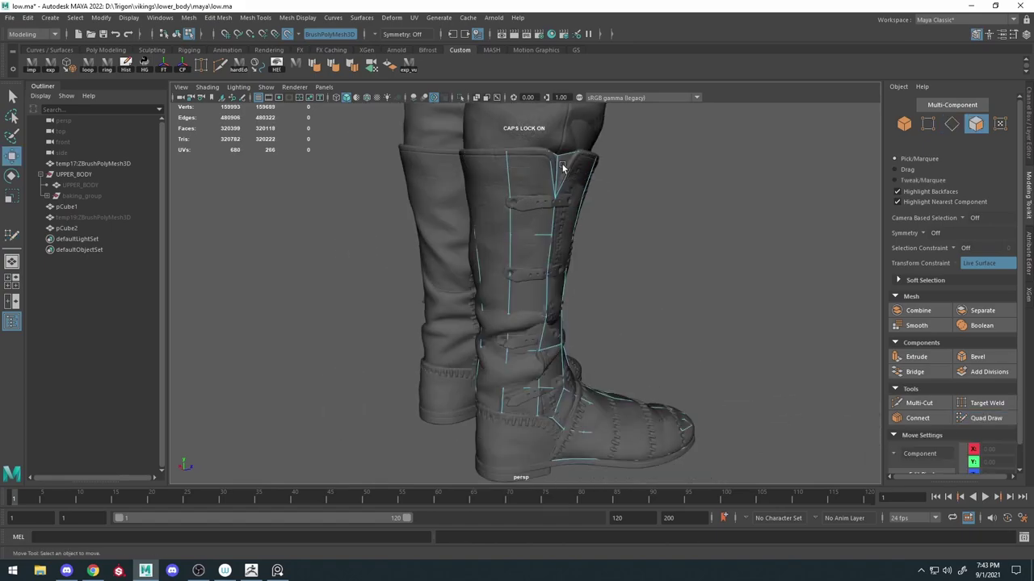
{"action": "left_click", "coordinate": [585, 180]}
{"action": "left_click", "coordinate": [985, 418]}
{"action": "mouse_move", "coordinate": [533, 267]}
{"action": "left_mouse_down", "text": "alt"}
{"action": "mouse_move", "coordinate": [504, 179]}
{"action": "mouse_move", "coordinate": [538, 258]}
{"action": "mouse_move", "coordinate": [514, 397]}
{"action": "mouse_move", "coordinate": [636, 399]}
{"action": "left_mouse_up", "text": "alt"}
{"action": "scroll", "coordinate": [541, 190], "scroll_direction": "down", "scroll_amount": 3}
{"action": "key", "text": "w"}
{"action": "left_click", "coordinate": [538, 258]}
{"action": "left_click", "coordinate": [460, 97]}
{"action": "key", "text": "ctrl+1"}
{"action": "left_click", "coordinate": [986, 417]}
Preview pCube2 smoothed in object mode and apply Mesh > Conform onto the sculpted boot.
{"action": "mouse_move", "coordinate": [566, 318]}
{"action": "left_mouse_down", "text": "alt"}
{"action": "mouse_move", "coordinate": [564, 277]}
{"action": "mouse_move", "coordinate": [504, 250]}
{"action": "mouse_move", "coordinate": [487, 219]}
{"action": "left_mouse_up", "text": "alt"}
{"action": "key", "text": "w"}
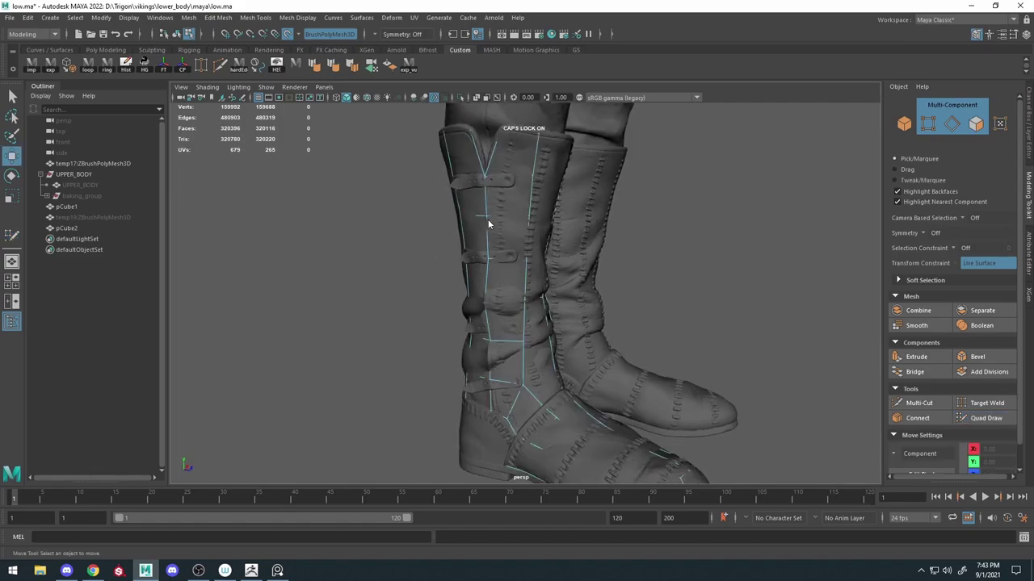
{"action": "key", "text": "F8"}
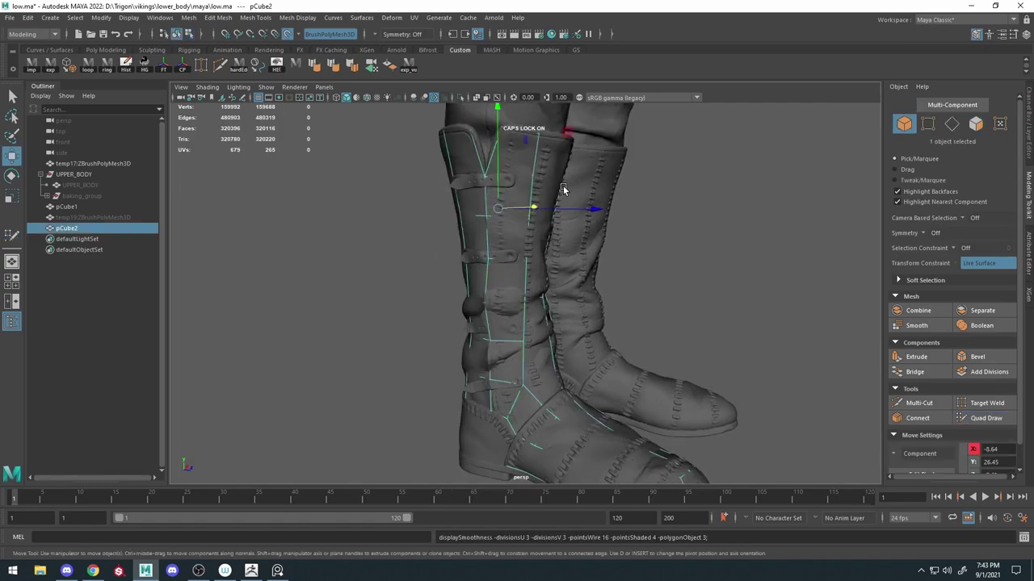
{"action": "key", "text": "3"}
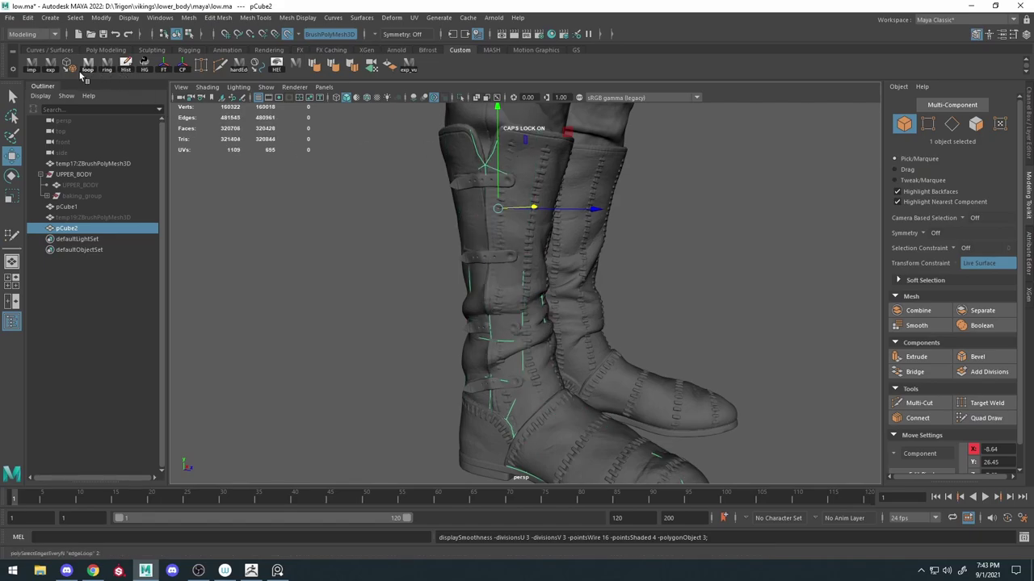
{"action": "left_click", "coordinate": [332, 236]}
{"action": "left_click", "coordinate": [511, 280]}
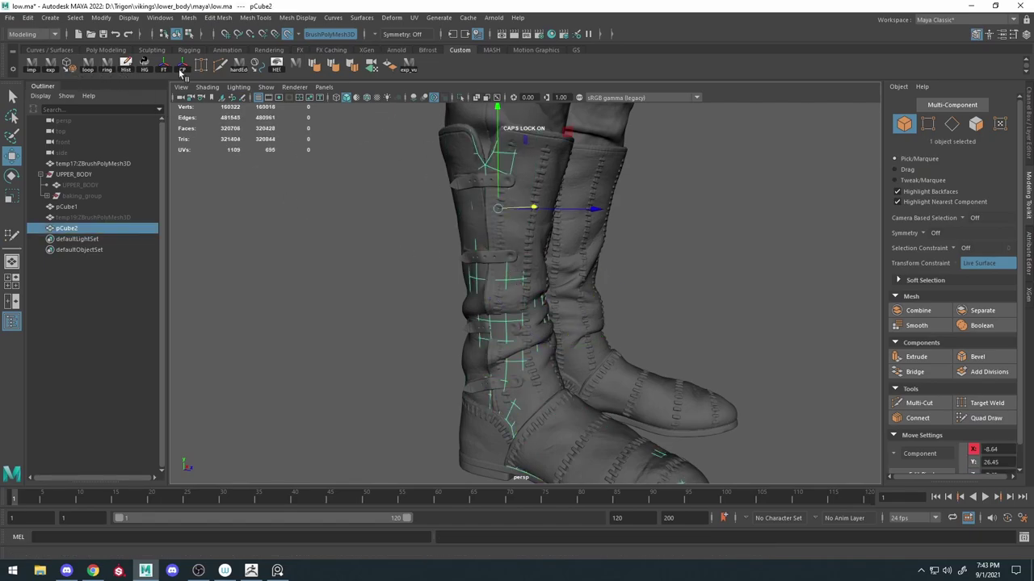
{"action": "left_click", "coordinate": [189, 23]}
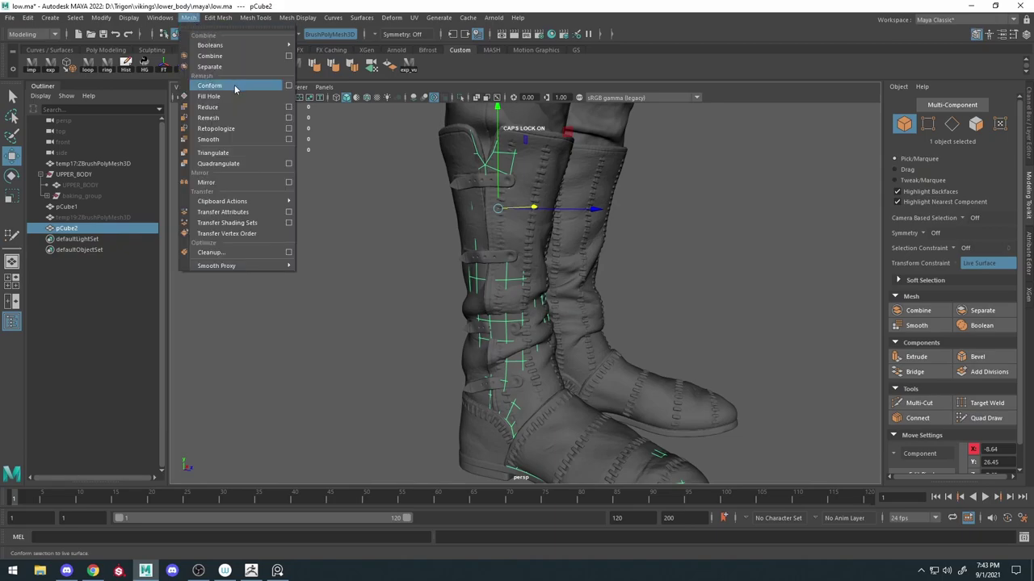
{"action": "left_click", "coordinate": [235, 88]}
Snap the cage onto the sculpted boot and zoom to a front close-up.
{"action": "left_click", "coordinate": [985, 418]}
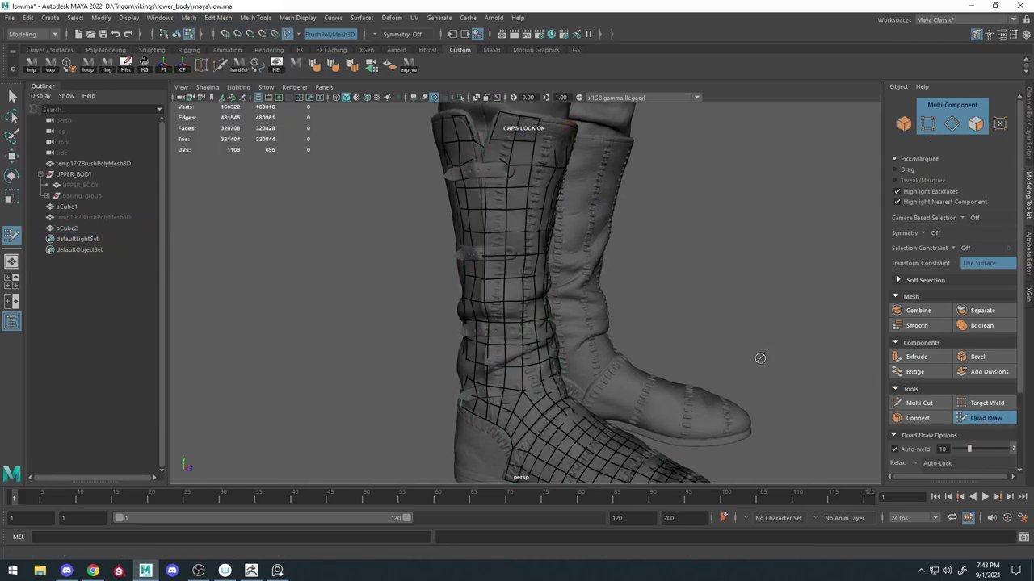
{"action": "scroll", "coordinate": [512, 310], "scroll_direction": "up", "scroll_amount": 3}
{"action": "left_click_drag", "start_coordinate": [512, 310], "coordinate": [549, 291], "text": "alt"}
{"action": "scroll", "coordinate": [535, 282], "scroll_direction": "up", "scroll_amount": 3}
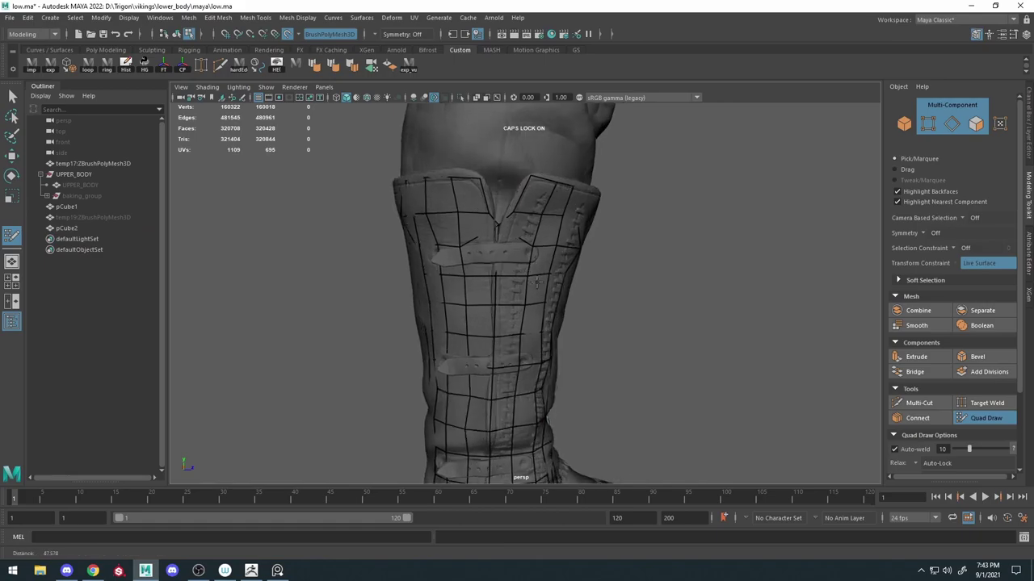
{"action": "scroll", "coordinate": [536, 282], "scroll_direction": "up", "scroll_amount": 1}
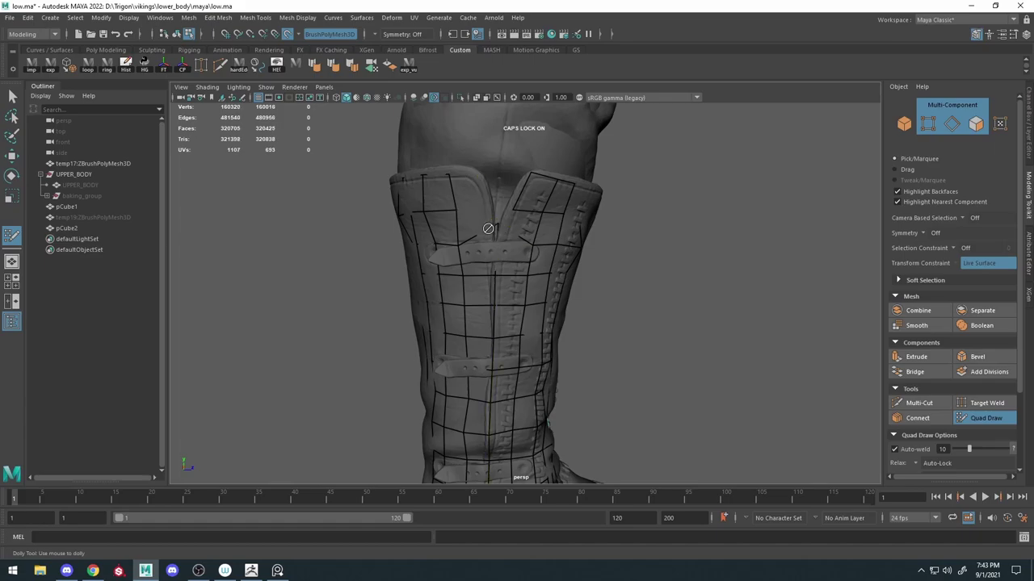
Select two shin faces of the cage with the Move tool in face mode.
{"action": "key", "text": "q"}
{"action": "right_click", "coordinate": [473, 234]}
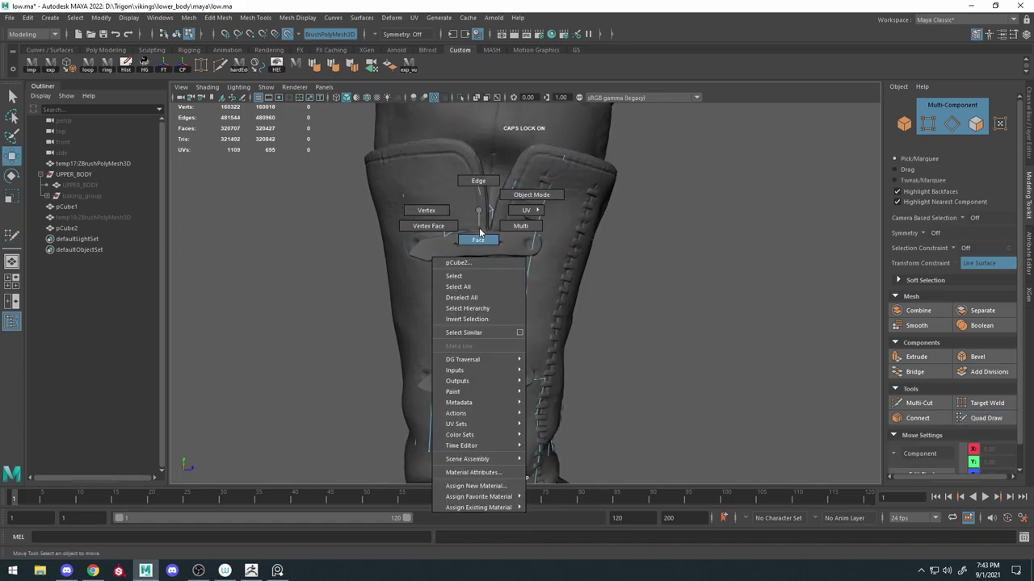
{"action": "left_click", "coordinate": [471, 235]}
{"action": "key", "text": "w"}
{"action": "left_click", "coordinate": [501, 232], "text": "shift"}
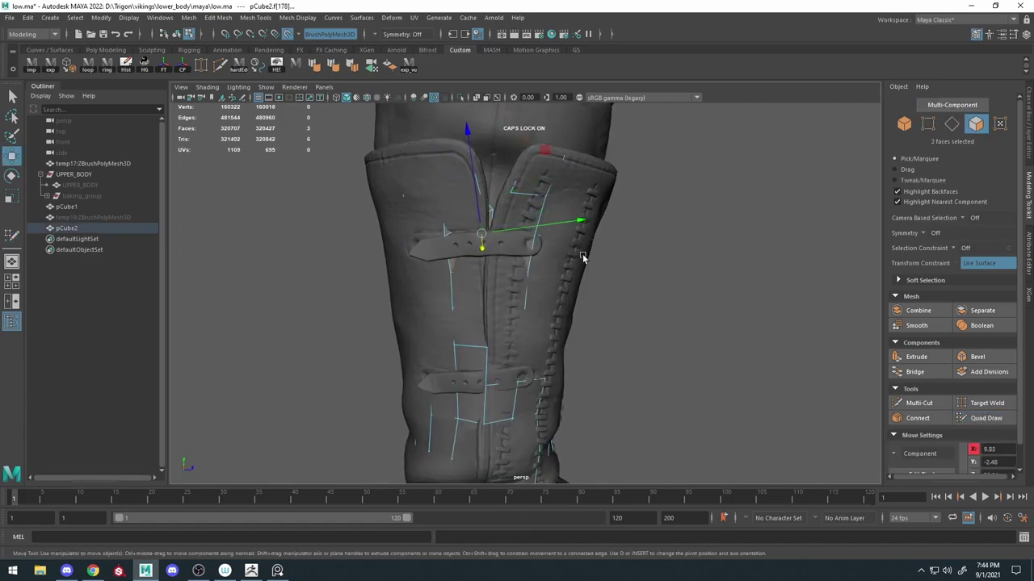
{"action": "left_click", "coordinate": [985, 418]}
Pick another shin face from a wider view, then switch to vertex selection.
{"action": "mouse_move", "coordinate": [566, 210]}
{"action": "left_mouse_down", "text": "alt"}
{"action": "mouse_move", "coordinate": [462, 204]}
{"action": "mouse_move", "coordinate": [482, 248]}
{"action": "left_mouse_up", "text": "alt"}
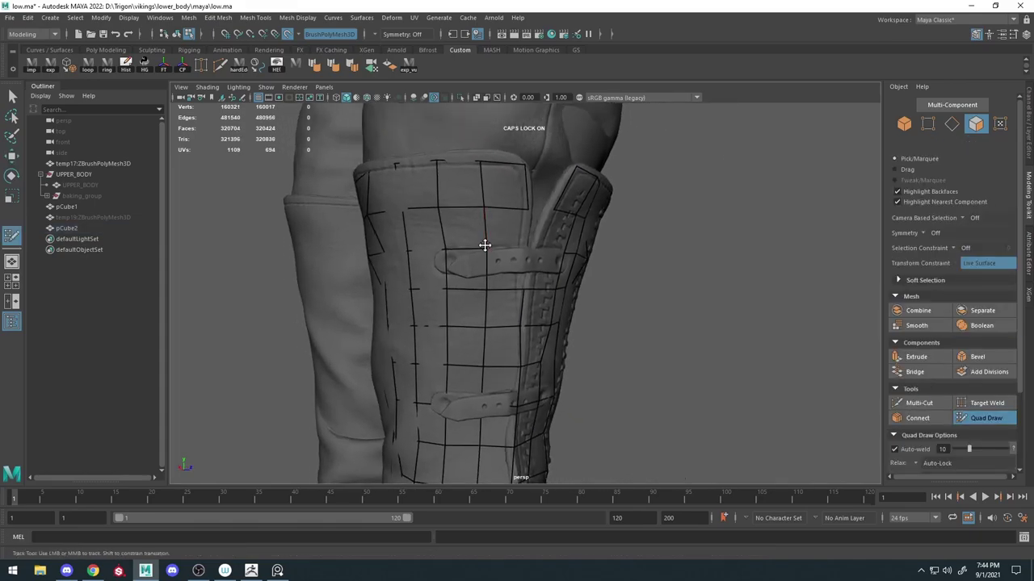
{"action": "mouse_move", "coordinate": [426, 155]}
{"action": "left_mouse_down", "text": "alt"}
{"action": "mouse_move", "coordinate": [485, 298]}
{"action": "mouse_move", "coordinate": [464, 379]}
{"action": "left_mouse_up", "text": "alt"}
{"action": "key", "text": "w"}
{"action": "left_click", "coordinate": [496, 320]}
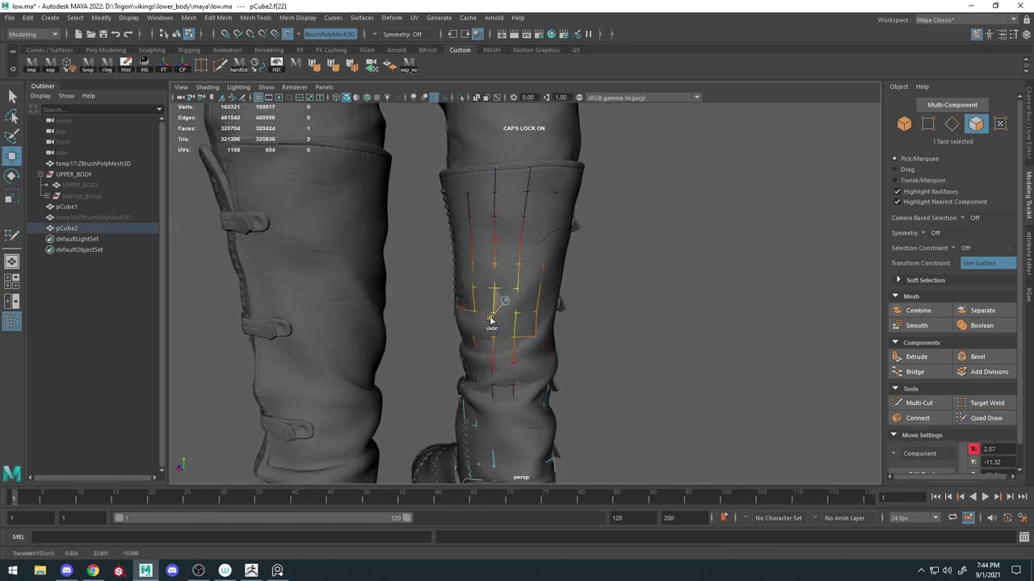
{"action": "mouse_move", "coordinate": [489, 319]}
{"action": "left_mouse_down", "text": "alt"}
{"action": "mouse_move", "coordinate": [526, 289]}
{"action": "mouse_move", "coordinate": [581, 296]}
{"action": "left_mouse_up", "text": "alt"}
{"action": "key", "text": "F9"}
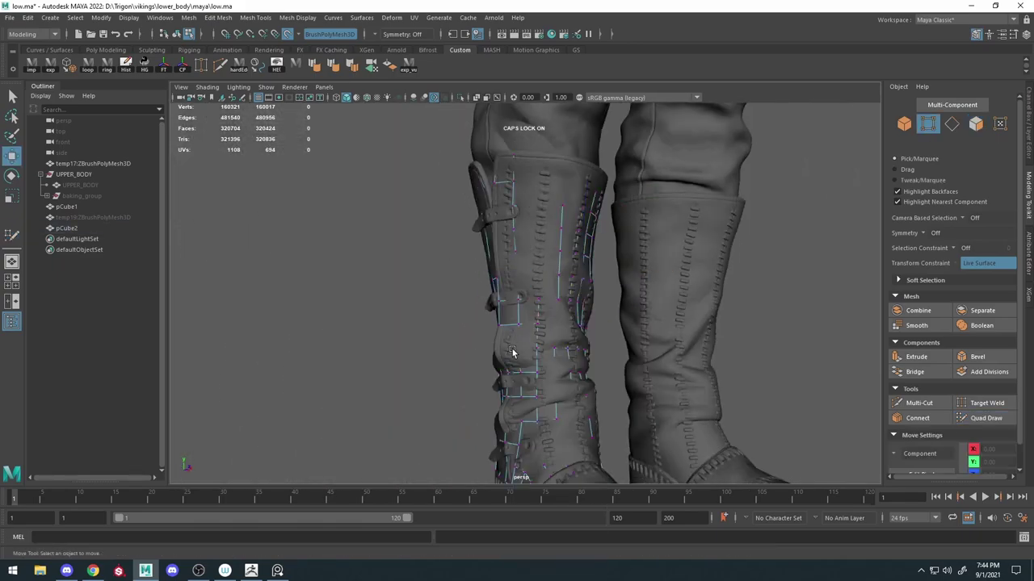
Nudge a shin vertex with soft selection to fit the straps, then resume Quad Draw.
{"action": "left_click_drag", "start_coordinate": [512, 353], "coordinate": [526, 358], "text": "alt"}
{"action": "key", "text": "5"}
{"action": "left_click", "coordinate": [549, 387]}
{"action": "key", "text": "6"}
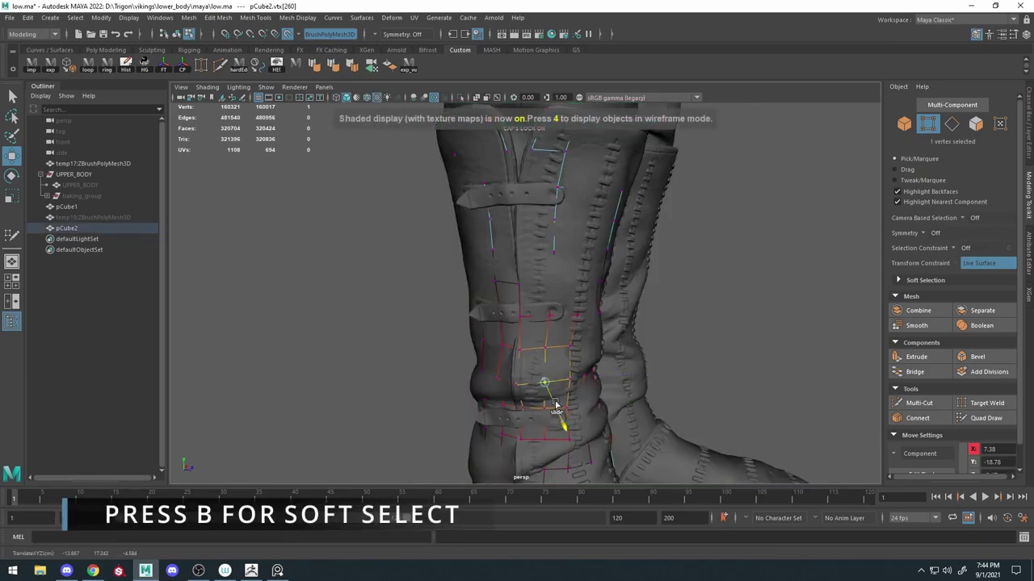
{"action": "left_click", "coordinate": [986, 417]}
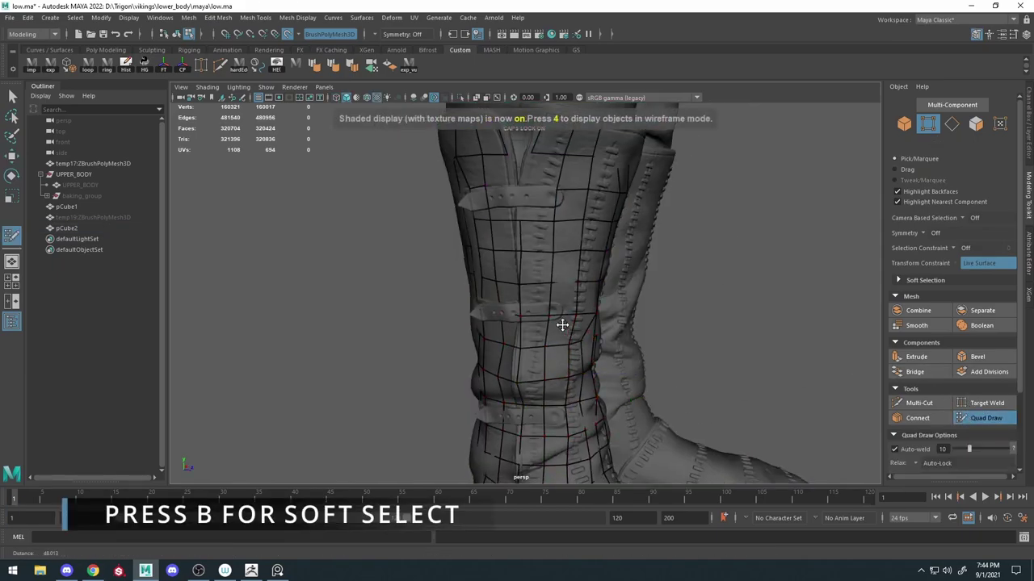
{"action": "scroll", "coordinate": [538, 218], "scroll_direction": "down", "scroll_amount": 3}
{"action": "mouse_move", "coordinate": [538, 218]}
{"action": "left_mouse_down", "text": "alt"}
{"action": "mouse_move", "coordinate": [525, 319]}
{"action": "mouse_move", "coordinate": [464, 306]}
{"action": "mouse_move", "coordinate": [524, 309]}
{"action": "left_mouse_up", "text": "alt"}
{"action": "scroll", "coordinate": [520, 323], "scroll_direction": "up", "scroll_amount": 2}
{"action": "left_click_drag", "start_coordinate": [544, 268], "coordinate": [579, 182], "text": "alt"}
{"action": "scroll", "coordinate": [578, 182], "scroll_direction": "down", "scroll_amount": 2}
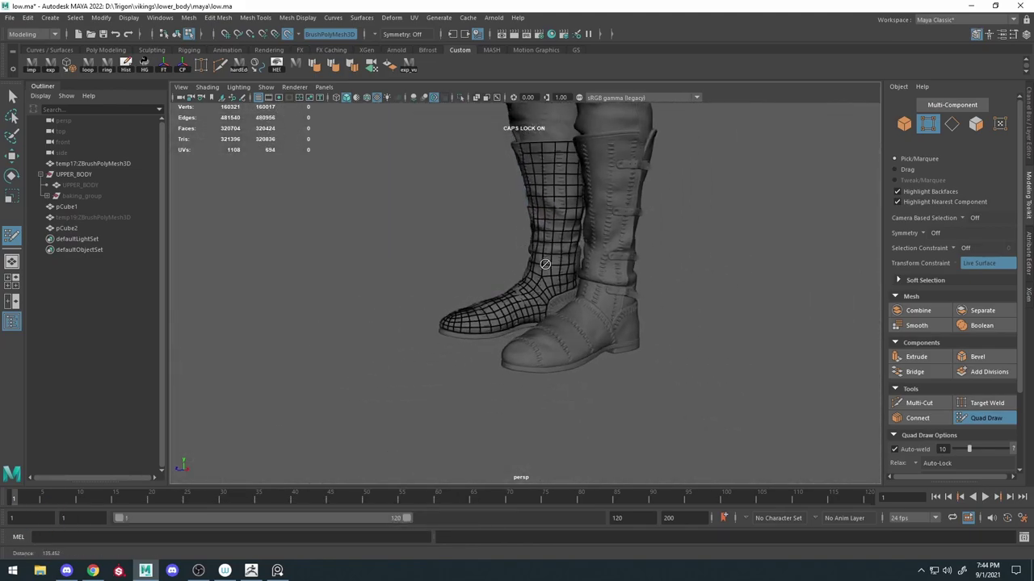
Replace a misplaced heel face with a new quad and add an edge loop along the seam.
{"action": "mouse_move", "coordinate": [579, 183]}
{"action": "right_mouse_down", "text": "alt"}
{"action": "mouse_move", "coordinate": [612, 331]}
{"action": "mouse_move", "coordinate": [646, 370]}
{"action": "right_mouse_up", "text": "alt"}
{"action": "left_click", "coordinate": [646, 379], "text": "ctrl+shift"}
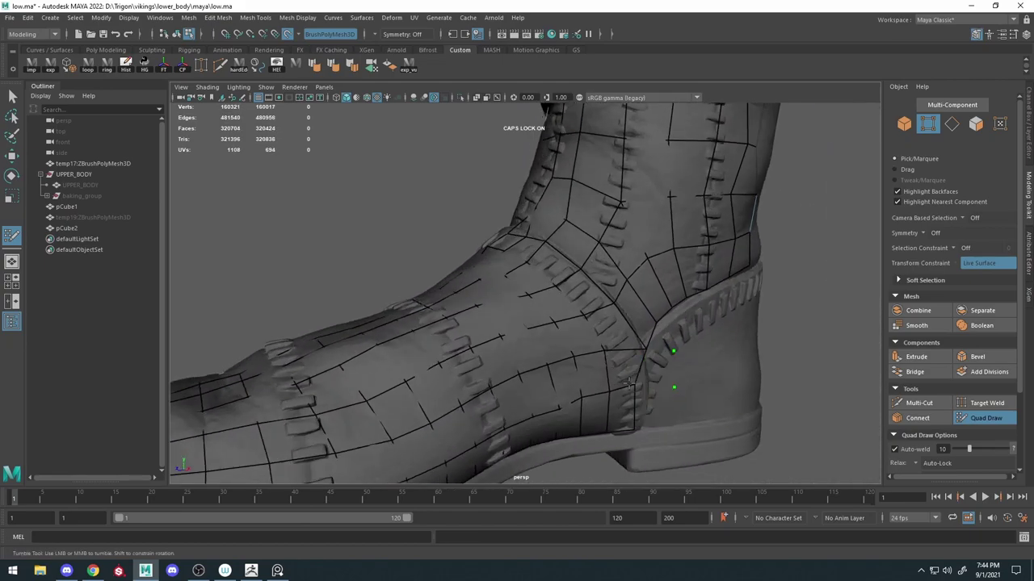
{"action": "left_click", "coordinate": [641, 393], "text": "shift"}
{"action": "left_click_drag", "start_coordinate": [641, 394], "coordinate": [608, 365], "text": "alt"}
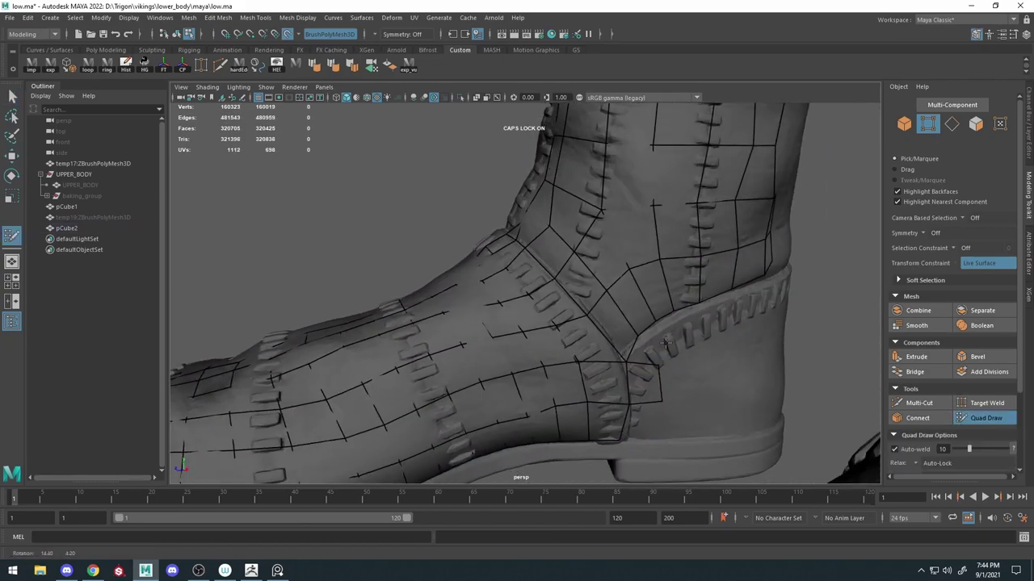
{"action": "mouse_move", "coordinate": [646, 396]}
{"action": "left_mouse_down", "text": "alt"}
{"action": "mouse_move", "coordinate": [606, 343]}
{"action": "mouse_move", "coordinate": [579, 348]}
{"action": "left_mouse_up", "text": "alt"}
{"action": "left_click", "coordinate": [606, 343], "text": "ctrl"}
{"action": "mouse_move", "coordinate": [506, 262]}
{"action": "left_mouse_down", "text": "alt"}
{"action": "mouse_move", "coordinate": [557, 294]}
{"action": "mouse_move", "coordinate": [578, 291]}
{"action": "left_mouse_up", "text": "alt"}
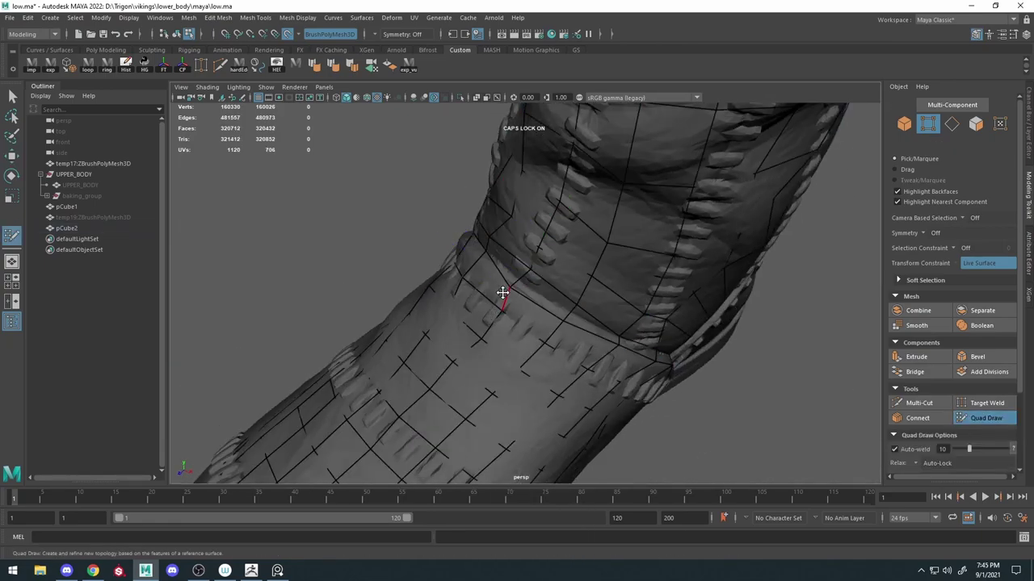
In wireframe with the Move tool, select an ankle vertex and frame it.
{"action": "key", "text": "w"}
{"action": "key", "text": "y"}
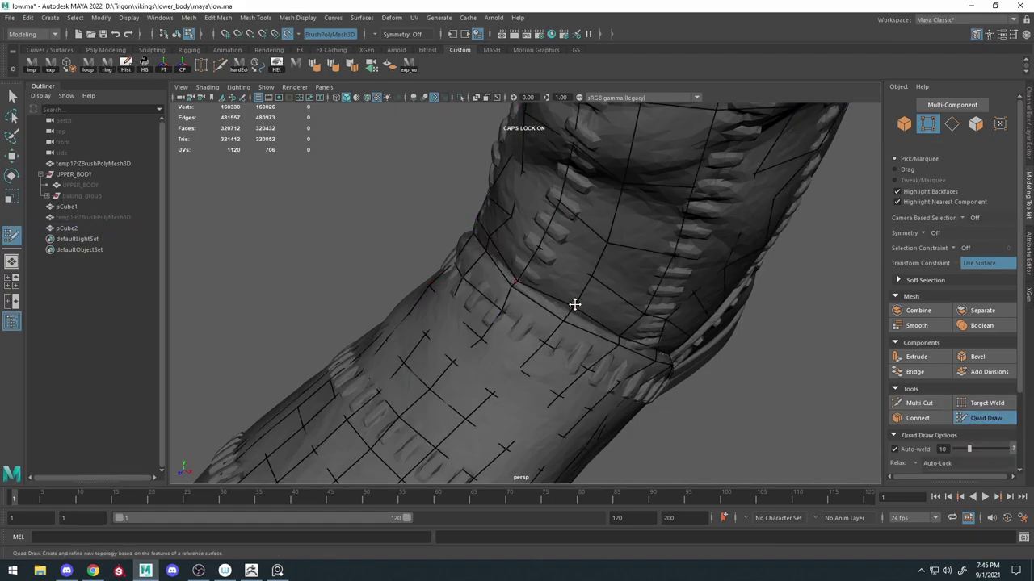
{"action": "scroll", "coordinate": [582, 321], "scroll_direction": "up", "scroll_amount": 5}
{"action": "mouse_move", "coordinate": [605, 339]}
{"action": "left_mouse_down", "text": "alt"}
{"action": "mouse_move", "coordinate": [614, 290]}
{"action": "mouse_move", "coordinate": [652, 273]}
{"action": "mouse_move", "coordinate": [469, 296]}
{"action": "left_mouse_up", "text": "alt"}
{"action": "key", "text": "w"}
{"action": "key", "text": "4"}
{"action": "left_click", "coordinate": [627, 277]}
{"action": "key", "text": "f"}
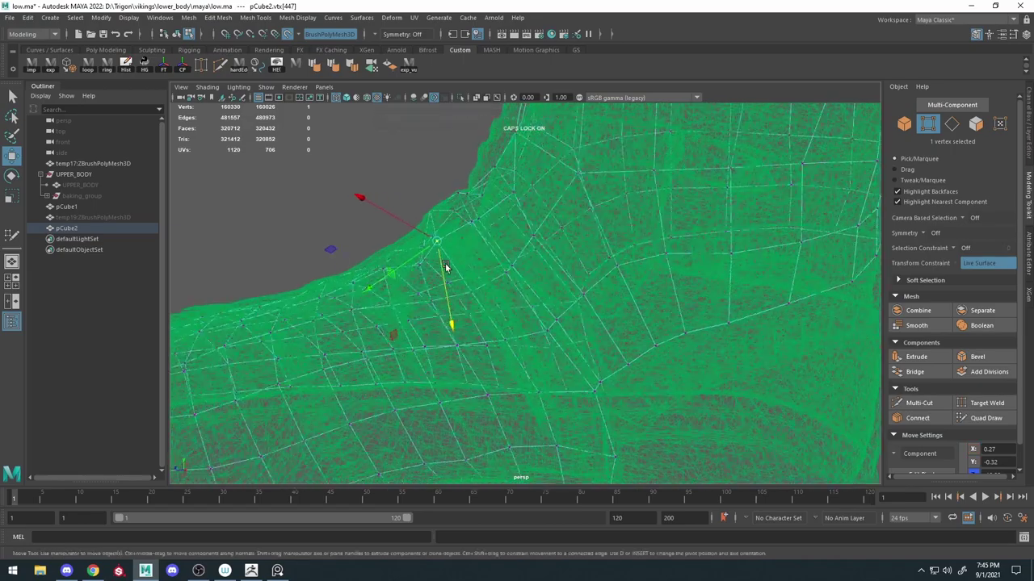
Reposition ankle and foot vertices, toggling between wireframe and shaded display.
{"action": "left_click", "coordinate": [468, 296]}
{"action": "left_click", "coordinate": [468, 296]}
{"action": "mouse_move", "coordinate": [422, 270]}
{"action": "left_mouse_down", "text": "alt"}
{"action": "mouse_move", "coordinate": [336, 266]}
{"action": "mouse_move", "coordinate": [501, 256]}
{"action": "mouse_move", "coordinate": [630, 223]}
{"action": "mouse_move", "coordinate": [773, 294]}
{"action": "mouse_move", "coordinate": [783, 284]}
{"action": "mouse_move", "coordinate": [695, 377]}
{"action": "mouse_move", "coordinate": [670, 323]}
{"action": "left_mouse_up", "text": "alt"}
{"action": "left_click", "coordinate": [557, 356]}
{"action": "key", "text": "4"}
{"action": "key", "text": "5"}
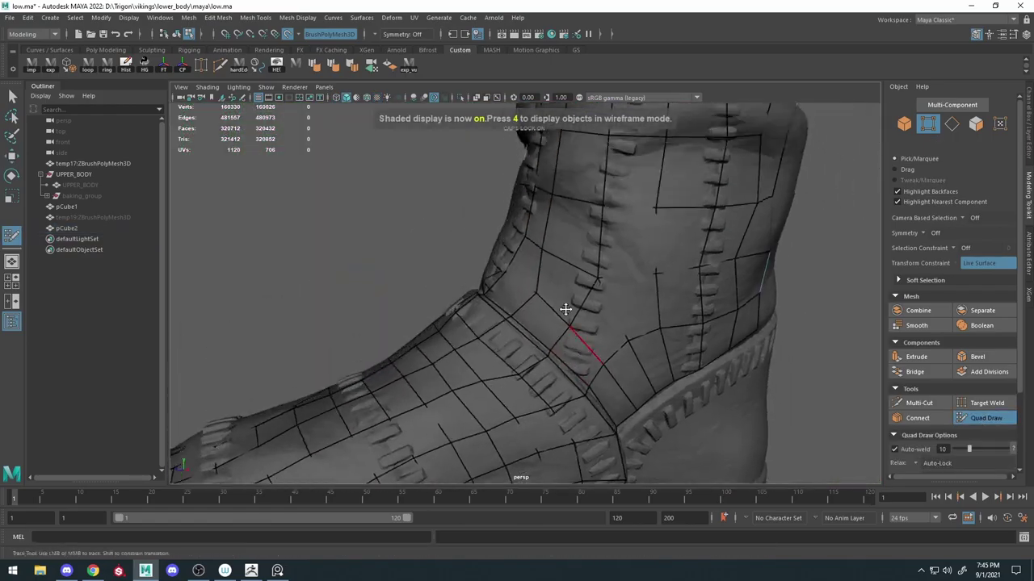
{"action": "left_click_drag", "start_coordinate": [565, 307], "coordinate": [588, 263], "text": "alt"}
{"action": "left_click", "coordinate": [587, 263]}
Resume Quad Draw and inspect the ankle seam from several angles.
{"action": "left_click", "coordinate": [985, 418]}
{"action": "middle_click_drag", "start_coordinate": [614, 283], "coordinate": [576, 307], "text": "alt"}
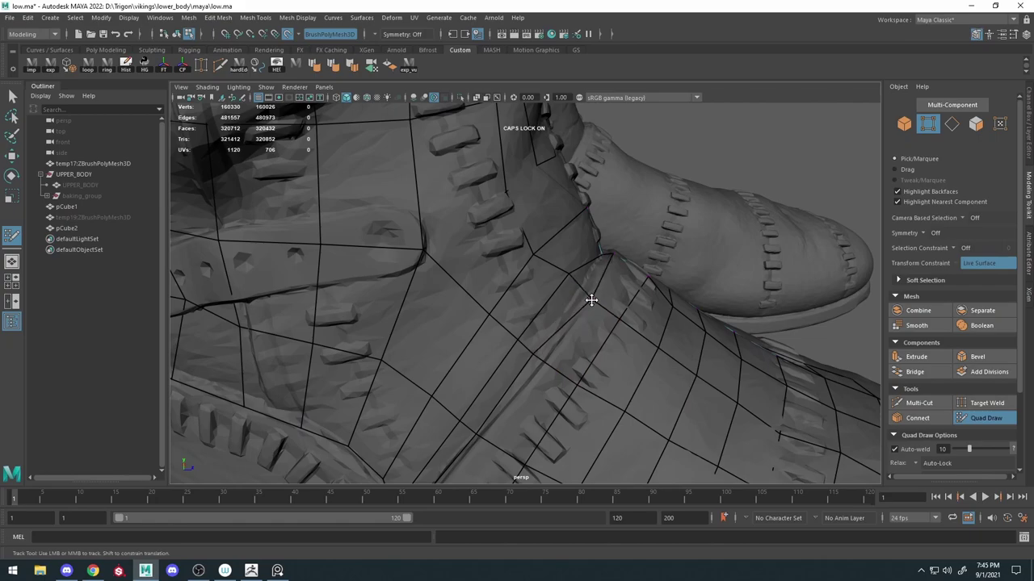
{"action": "mouse_move", "coordinate": [591, 300]}
{"action": "left_mouse_down", "text": "alt"}
{"action": "mouse_move", "coordinate": [628, 302]}
{"action": "mouse_move", "coordinate": [635, 282]}
{"action": "mouse_move", "coordinate": [557, 326]}
{"action": "mouse_move", "coordinate": [547, 353]}
{"action": "mouse_move", "coordinate": [568, 330]}
{"action": "mouse_move", "coordinate": [458, 349]}
{"action": "left_mouse_up", "text": "alt"}
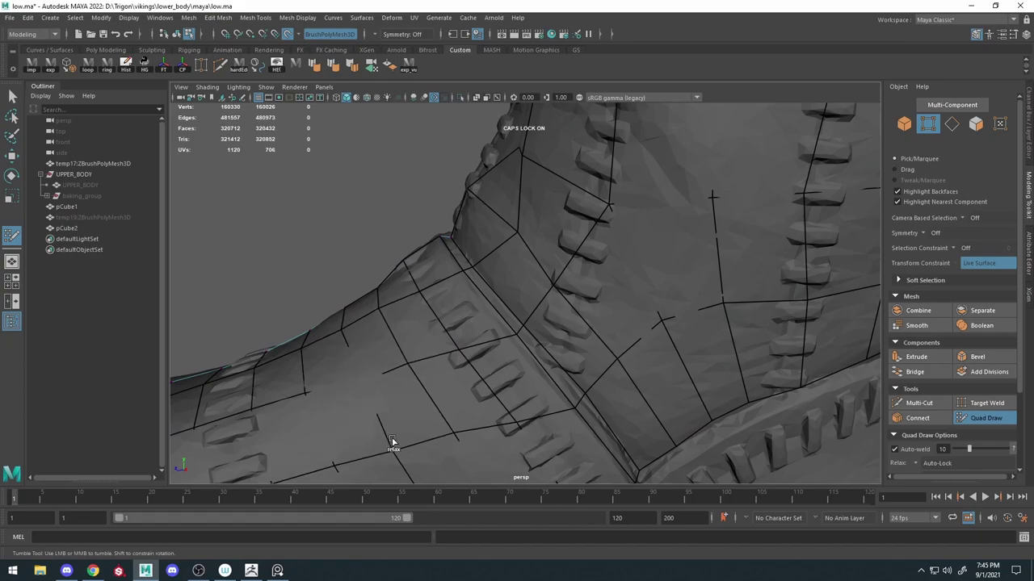
{"action": "scroll", "coordinate": [471, 412], "scroll_direction": "down", "scroll_amount": 5}
{"action": "mouse_move", "coordinate": [471, 412]}
{"action": "left_mouse_down", "text": "alt"}
{"action": "mouse_move", "coordinate": [588, 296]}
{"action": "mouse_move", "coordinate": [622, 307]}
{"action": "mouse_move", "coordinate": [655, 300]}
{"action": "left_mouse_up", "text": "alt"}
{"action": "scroll", "coordinate": [559, 341], "scroll_direction": "up", "scroll_amount": 5}
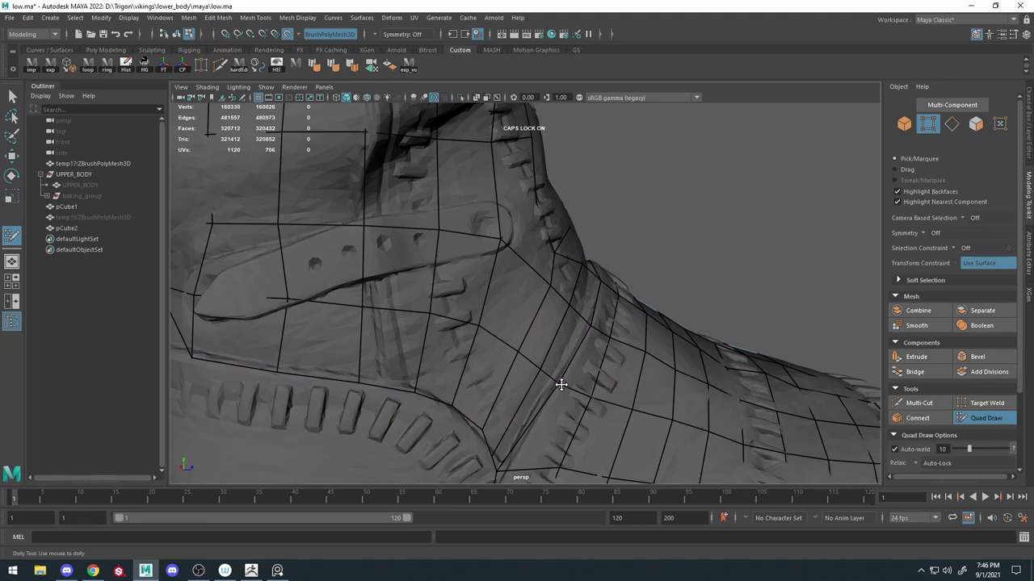
{"action": "middle_click_drag", "start_coordinate": [560, 385], "coordinate": [494, 385], "text": "alt"}
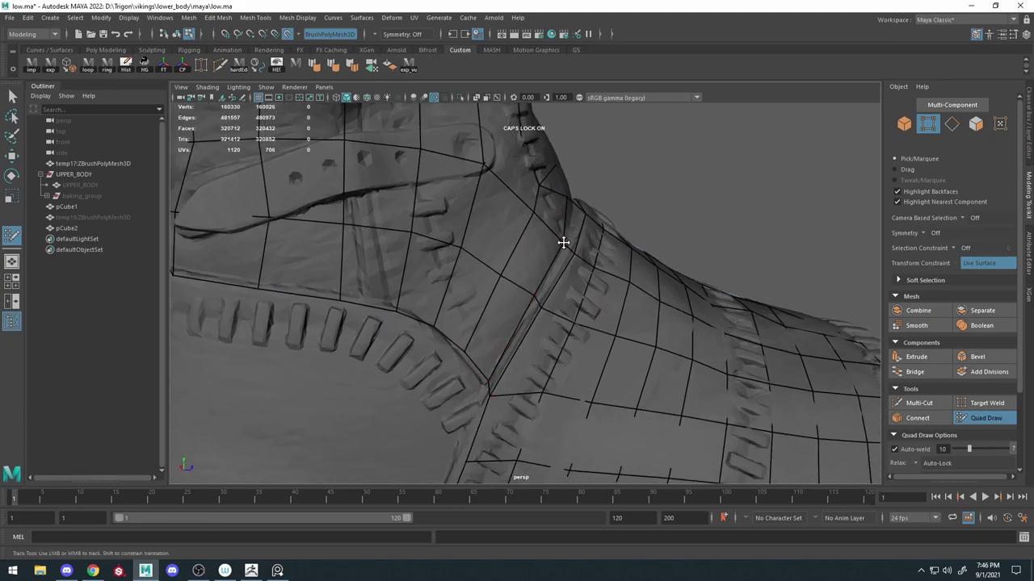
{"action": "left_click_drag", "start_coordinate": [576, 252], "coordinate": [482, 267], "text": "alt"}
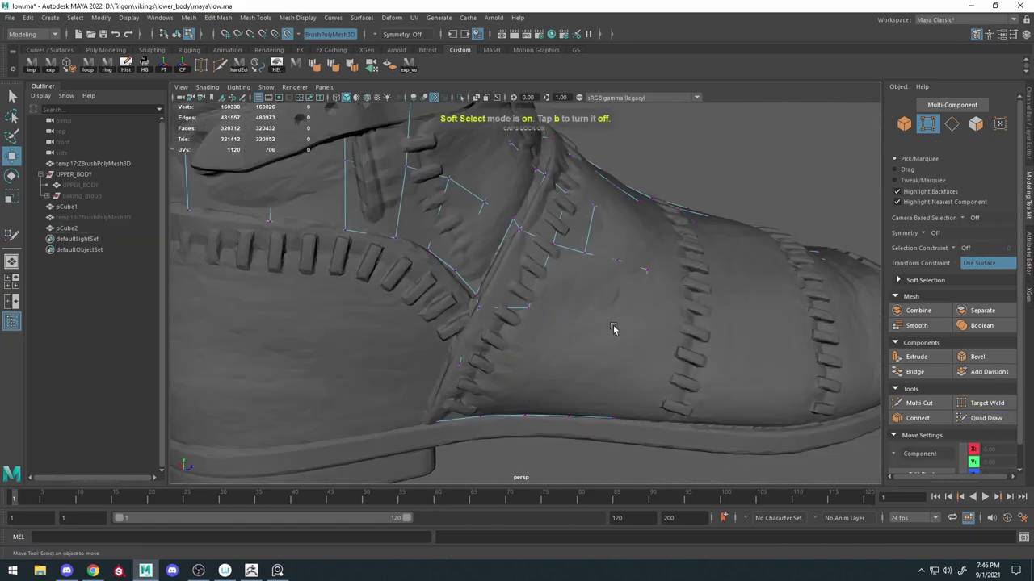
Adjust vertices along the side of the foot in wireframe, then resume Quad Draw.
{"action": "key", "text": "4"}
{"action": "left_click", "coordinate": [623, 328]}
{"action": "mouse_move", "coordinate": [626, 328]}
{"action": "left_mouse_down", "text": "alt"}
{"action": "mouse_move", "coordinate": [669, 307]}
{"action": "mouse_move", "coordinate": [833, 373]}
{"action": "left_mouse_up", "text": "alt"}
{"action": "left_click", "coordinate": [789, 327]}
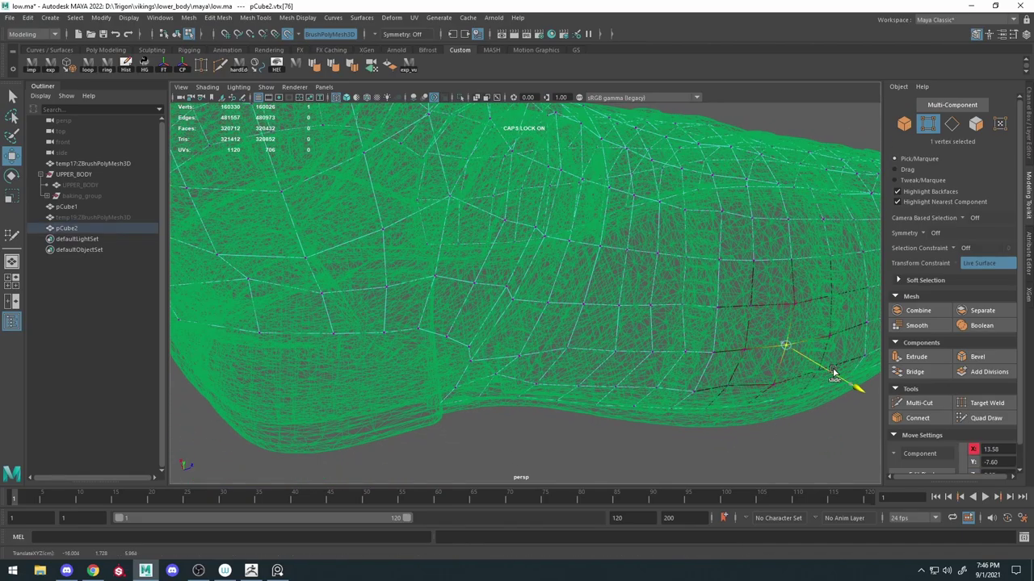
{"action": "left_click", "coordinate": [750, 356]}
{"action": "left_click", "coordinate": [986, 418]}
{"action": "left_click_drag", "start_coordinate": [727, 339], "coordinate": [678, 305], "text": "alt"}
Return to shaded display and reselect the retopology cage from the back of the boot.
{"action": "key", "text": "5"}
{"action": "scroll", "coordinate": [678, 305], "scroll_direction": "down", "scroll_amount": 5}
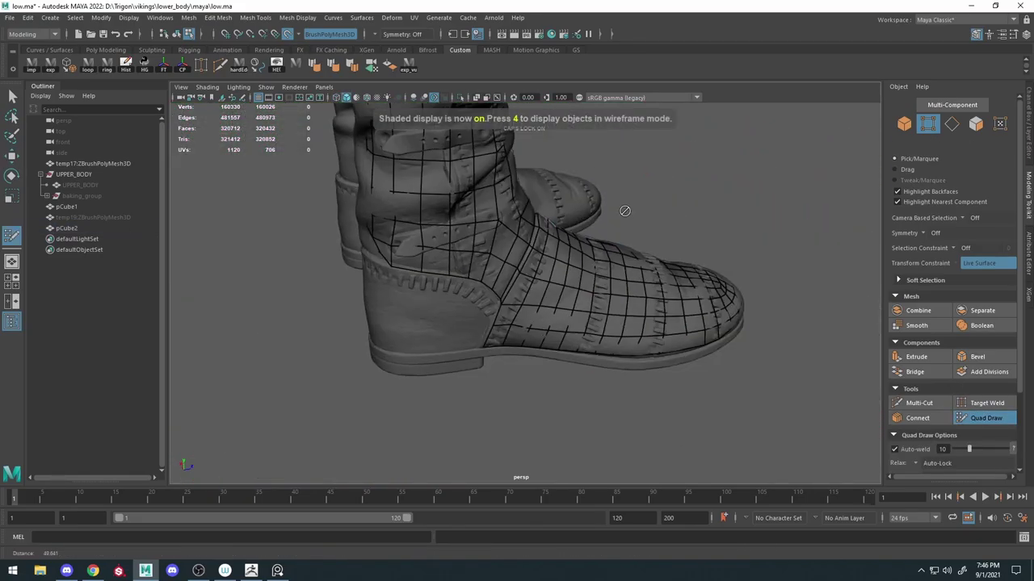
{"action": "scroll", "coordinate": [630, 242], "scroll_direction": "down", "scroll_amount": 3}
{"action": "scroll", "coordinate": [638, 312], "scroll_direction": "up", "scroll_amount": 5}
{"action": "scroll", "coordinate": [537, 315], "scroll_direction": "up", "scroll_amount": 2}
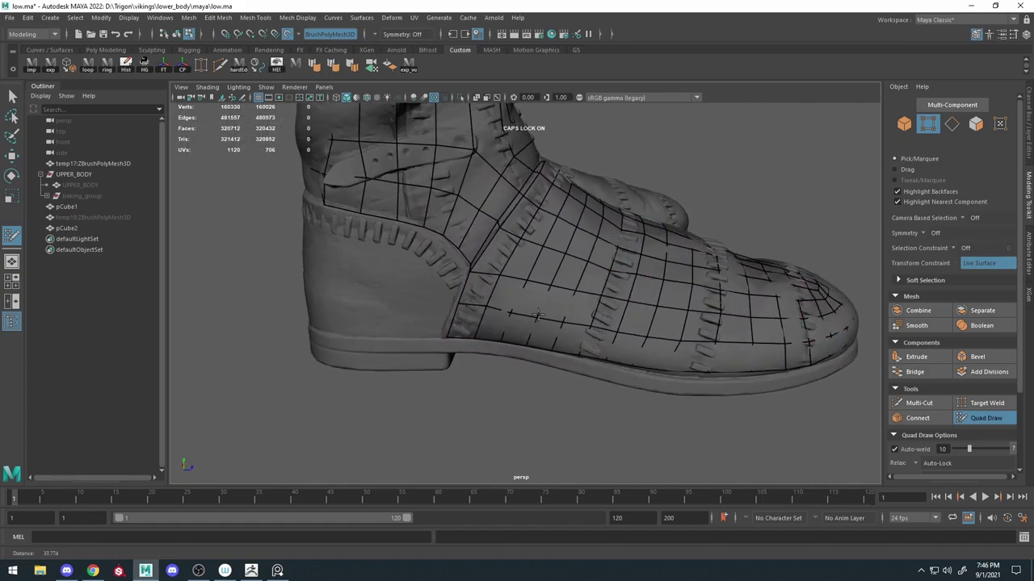
{"action": "mouse_move", "coordinate": [462, 313]}
{"action": "left_mouse_down", "text": "alt"}
{"action": "mouse_move", "coordinate": [510, 325]}
{"action": "mouse_move", "coordinate": [496, 362]}
{"action": "mouse_move", "coordinate": [519, 247]}
{"action": "left_mouse_up", "text": "alt"}
{"action": "key", "text": "w"}
{"action": "left_click", "coordinate": [520, 247]}
{"action": "left_click", "coordinate": [986, 418]}
Pick a shin cage vertex from the front, checking it against the textured sculpt.
{"action": "scroll", "coordinate": [618, 311], "scroll_direction": "up", "scroll_amount": 4}
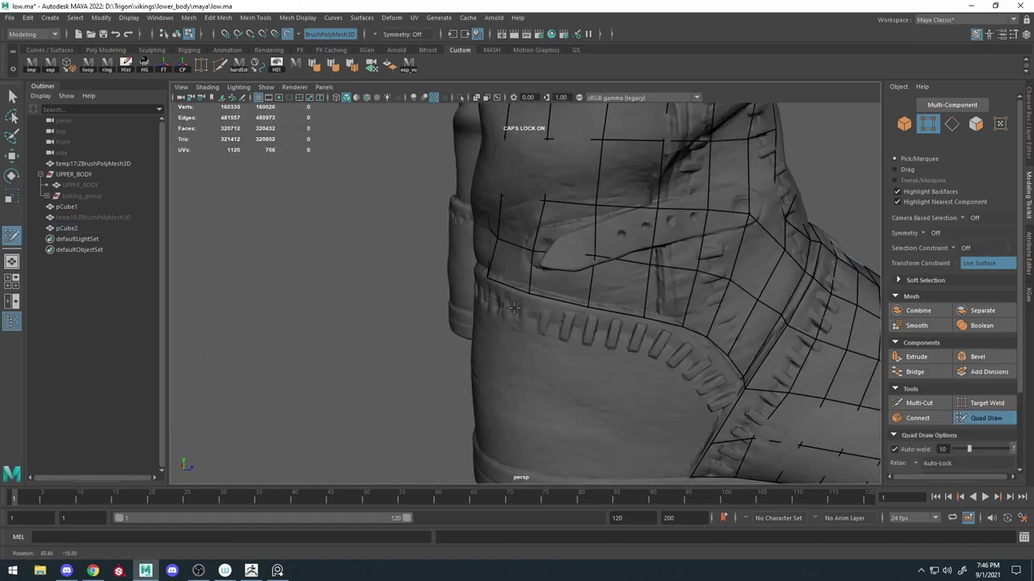
{"action": "scroll", "coordinate": [619, 310], "scroll_direction": "up", "scroll_amount": 2}
{"action": "scroll", "coordinate": [619, 311], "scroll_direction": "down", "scroll_amount": 5}
{"action": "left_click_drag", "start_coordinate": [587, 273], "coordinate": [605, 374], "text": "alt"}
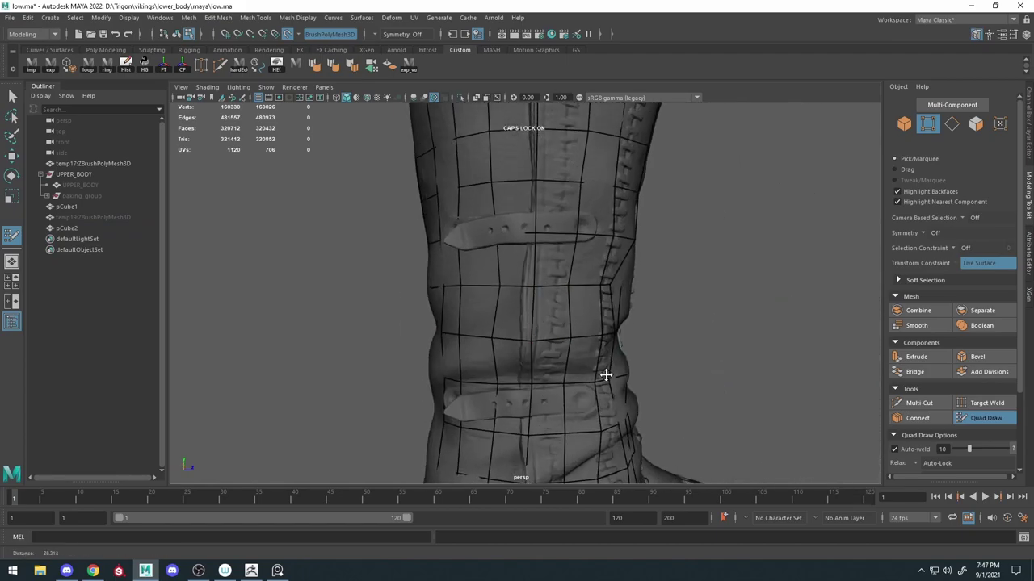
{"action": "scroll", "coordinate": [566, 387], "scroll_direction": "down", "scroll_amount": 2}
{"action": "scroll", "coordinate": [566, 387], "scroll_direction": "up", "scroll_amount": 2}
{"action": "left_click", "coordinate": [571, 344]}
{"action": "key", "text": "w"}
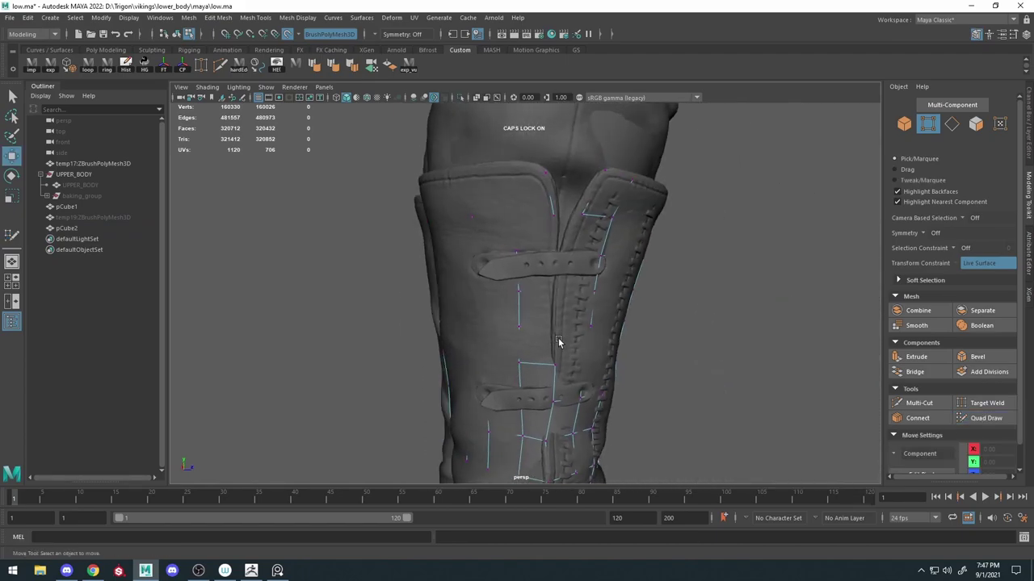
{"action": "key", "text": "4"}
{"action": "key", "text": "6"}
{"action": "key", "text": "y"}
{"action": "key", "text": "w"}
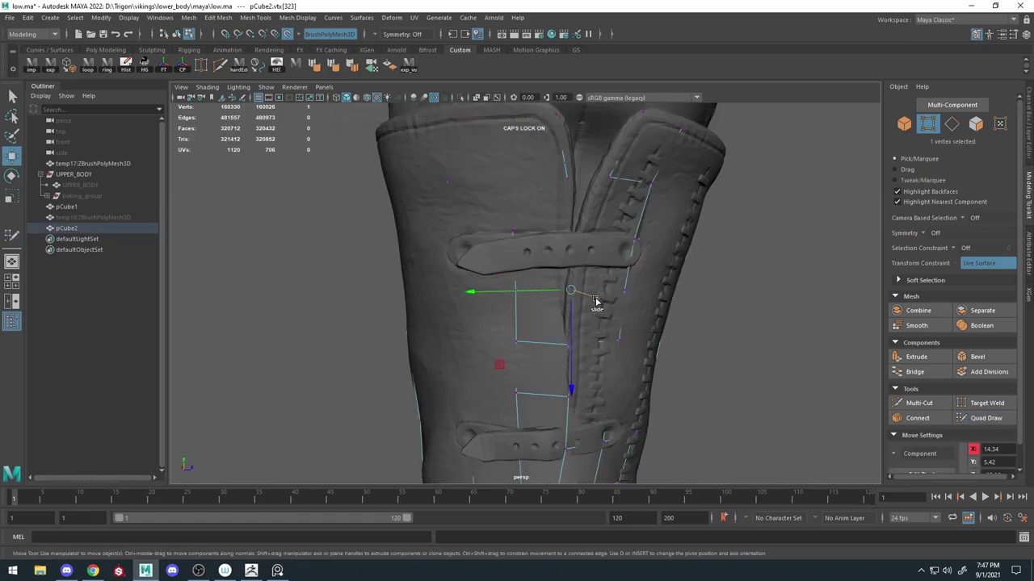
{"action": "key", "text": "y"}
Slide a shin vertex along the strap edge so it lines up with the strap.
{"action": "middle_click_drag", "start_coordinate": [584, 293], "coordinate": [544, 296], "text": "alt"}
{"action": "mouse_move", "coordinate": [544, 295]}
{"action": "left_mouse_down", "text": "alt"}
{"action": "mouse_move", "coordinate": [554, 334]}
{"action": "mouse_move", "coordinate": [530, 342]}
{"action": "left_mouse_up", "text": "alt"}
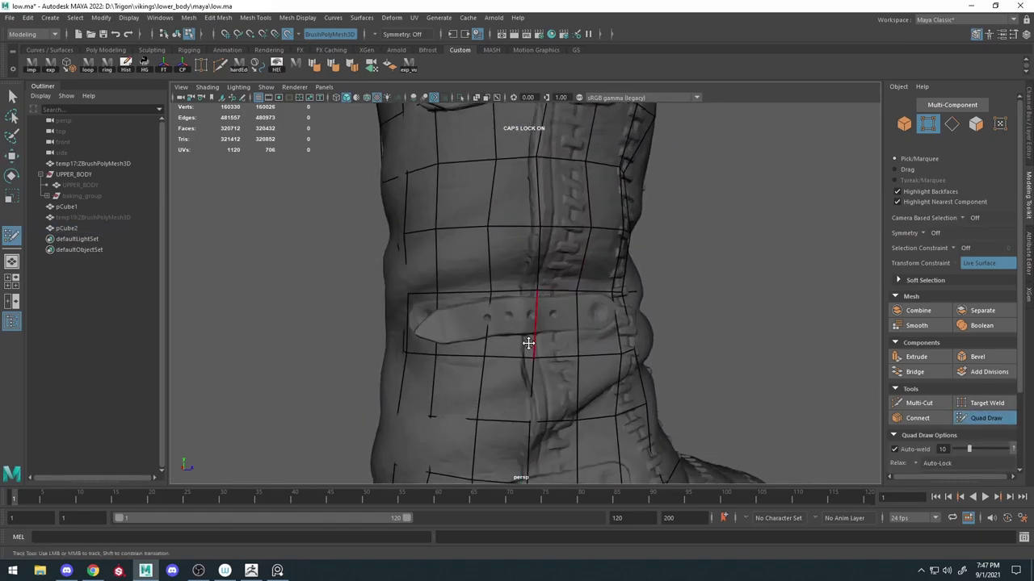
{"action": "key", "text": "w"}
{"action": "mouse_move", "coordinate": [529, 422]}
{"action": "left_mouse_down"}
{"action": "mouse_move", "coordinate": [570, 479]}
{"action": "mouse_move", "coordinate": [548, 448]}
{"action": "left_mouse_up"}
{"action": "key", "text": "y"}
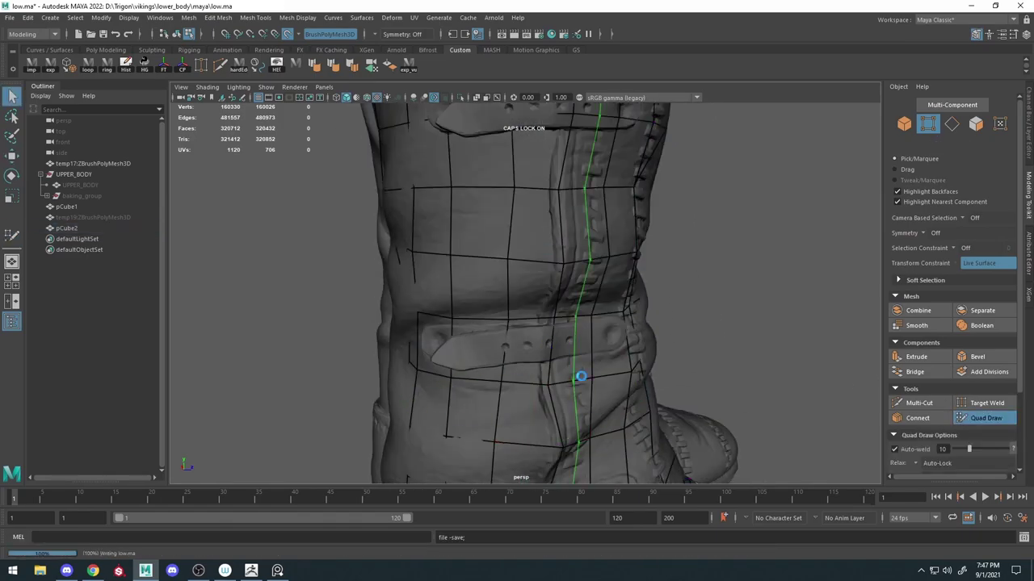
Add a quad along the stitched ankle seam, working toward the heel.
{"action": "mouse_move", "coordinate": [581, 376]}
{"action": "left_mouse_down", "text": "alt"}
{"action": "mouse_move", "coordinate": [545, 352]}
{"action": "mouse_move", "coordinate": [519, 369]}
{"action": "left_mouse_up", "text": "alt"}
{"action": "scroll", "coordinate": [519, 369], "scroll_direction": "up", "scroll_amount": 3}
{"action": "mouse_move", "coordinate": [563, 411]}
{"action": "left_mouse_down", "text": "alt"}
{"action": "mouse_move", "coordinate": [503, 362]}
{"action": "mouse_move", "coordinate": [600, 304]}
{"action": "left_mouse_up", "text": "alt"}
{"action": "left_click", "coordinate": [504, 365], "text": "shift"}
{"action": "scroll", "coordinate": [505, 356], "scroll_direction": "up", "scroll_amount": 2}
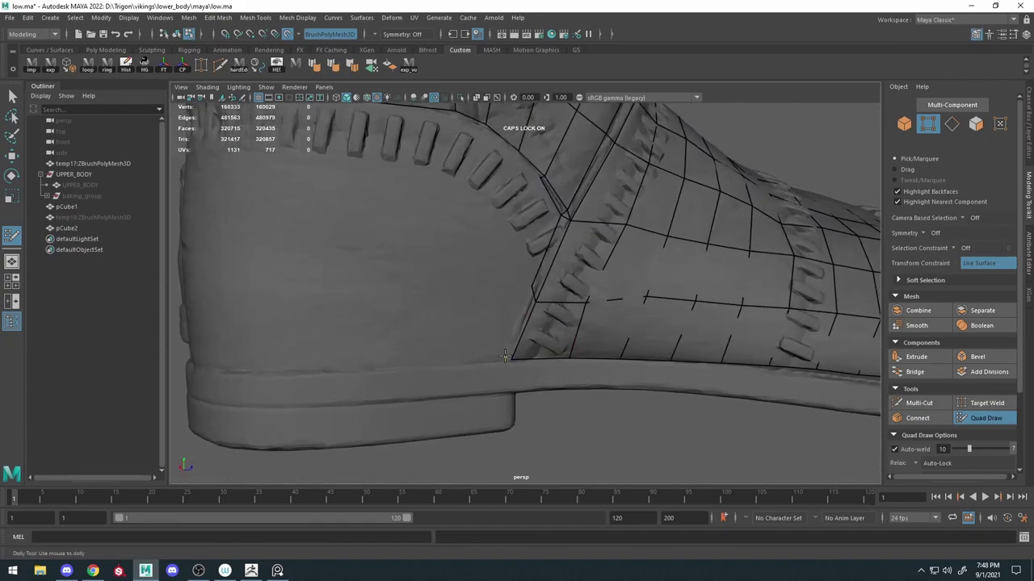
{"action": "mouse_move", "coordinate": [529, 326]}
{"action": "left_mouse_down", "text": "alt"}
{"action": "mouse_move", "coordinate": [583, 344]}
{"action": "mouse_move", "coordinate": [642, 321]}
{"action": "left_mouse_up", "text": "alt"}
Slide a cage vertex along the heel seam in wireframe view.
{"action": "key", "text": "4"}
{"action": "left_click", "coordinate": [639, 339]}
{"action": "key", "text": "w"}
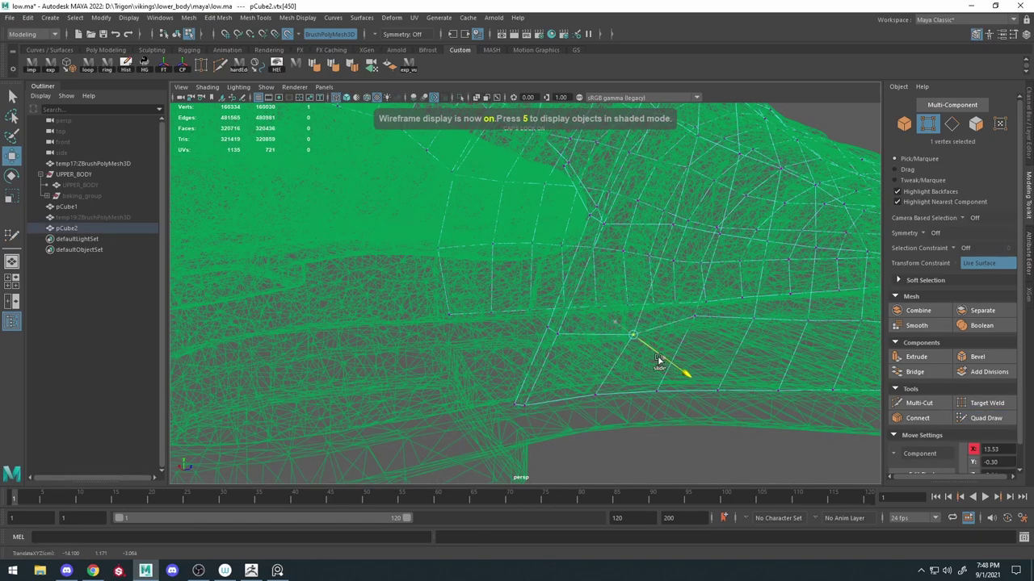
{"action": "left_click_drag", "start_coordinate": [683, 366], "coordinate": [735, 337]}
{"action": "left_click_drag", "start_coordinate": [819, 334], "coordinate": [819, 357], "text": "alt"}
{"action": "left_click", "coordinate": [986, 417]}
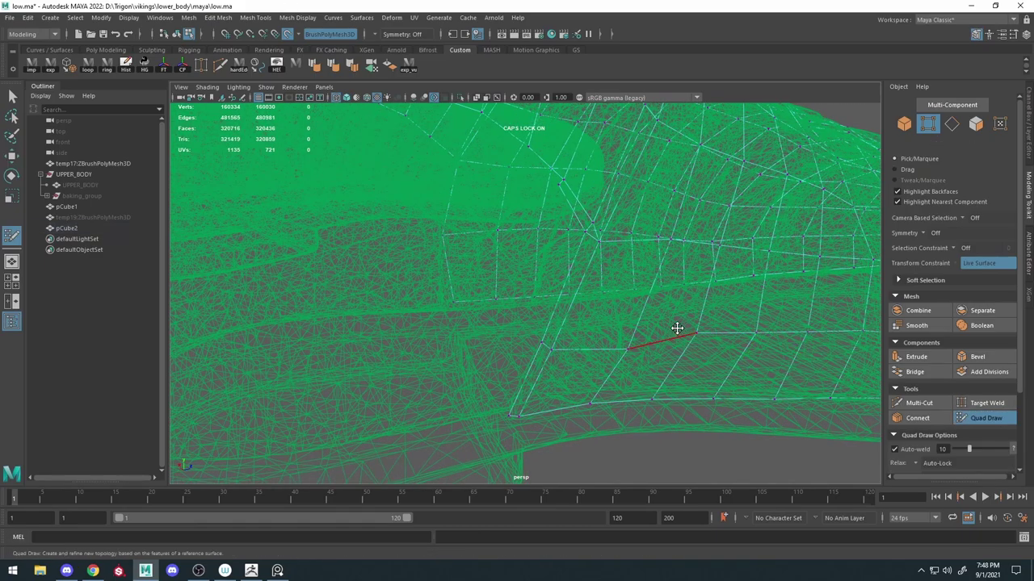
{"action": "key", "text": "6"}
Move a shoe-side cage vertex to follow the sculpt and select vertices on the foot side.
{"action": "left_click_drag", "start_coordinate": [808, 259], "coordinate": [619, 293], "text": "alt"}
{"action": "key", "text": "w"}
{"action": "left_click", "coordinate": [505, 302]}
{"action": "mouse_move", "coordinate": [506, 302]}
{"action": "left_mouse_down", "text": "alt"}
{"action": "mouse_move", "coordinate": [517, 277]}
{"action": "mouse_move", "coordinate": [807, 307]}
{"action": "left_mouse_up", "text": "alt"}
{"action": "key", "text": "4"}
{"action": "left_click", "coordinate": [776, 260]}
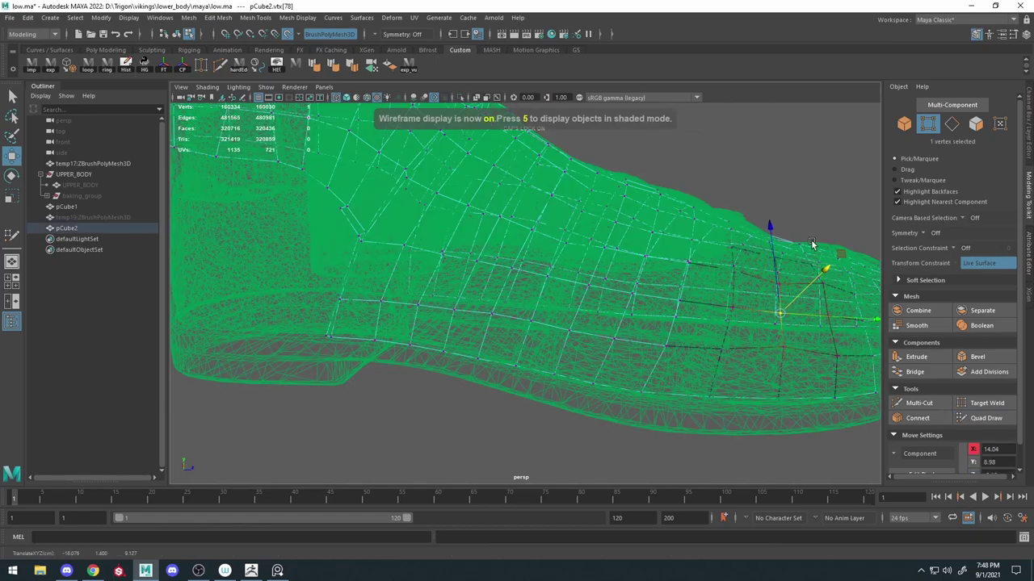
{"action": "mouse_move", "coordinate": [790, 235]}
{"action": "left_mouse_down", "text": "alt"}
{"action": "mouse_move", "coordinate": [577, 312]}
{"action": "mouse_move", "coordinate": [558, 346]}
{"action": "left_mouse_up", "text": "alt"}
{"action": "left_click", "coordinate": [568, 343]}
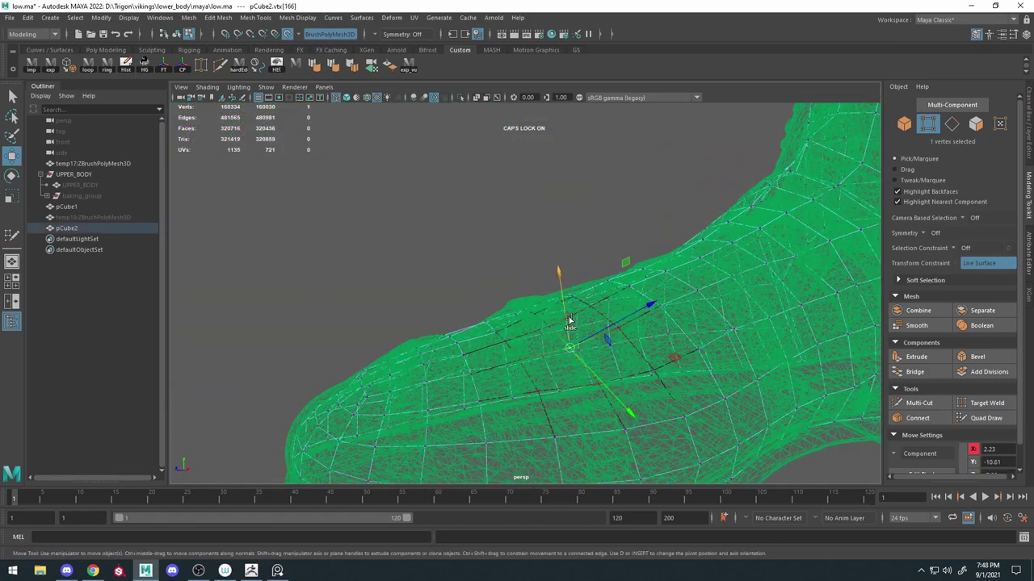
Move a vertex near the toe into place on the sculpt.
{"action": "left_click_drag", "start_coordinate": [457, 346], "coordinate": [374, 397], "text": "alt"}
{"action": "left_click", "coordinate": [342, 363]}
{"action": "mouse_move", "coordinate": [342, 363]}
{"action": "left_mouse_down", "text": "alt"}
{"action": "mouse_move", "coordinate": [355, 347]}
{"action": "mouse_move", "coordinate": [413, 333]}
{"action": "mouse_move", "coordinate": [692, 314]}
{"action": "mouse_move", "coordinate": [412, 395]}
{"action": "left_mouse_up", "text": "alt"}
{"action": "left_click", "coordinate": [639, 293]}
{"action": "key", "text": "6"}
{"action": "left_click_drag", "start_coordinate": [576, 340], "coordinate": [443, 314], "text": "alt"}
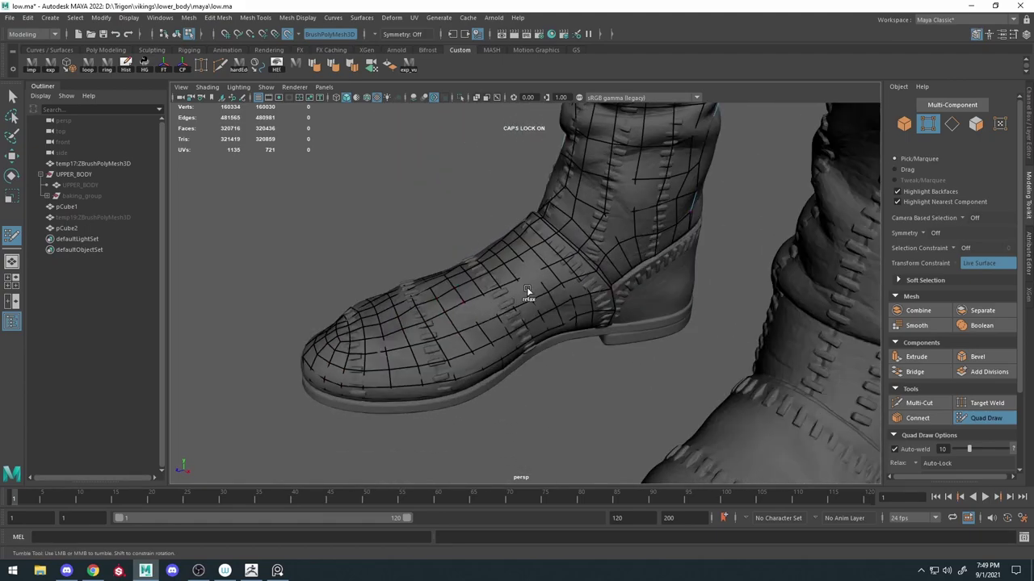
Select another toe vertex in wireframe, then return to shaded Quad Draw.
{"action": "key", "text": "q"}
{"action": "key", "text": "4"}
{"action": "key", "text": "w"}
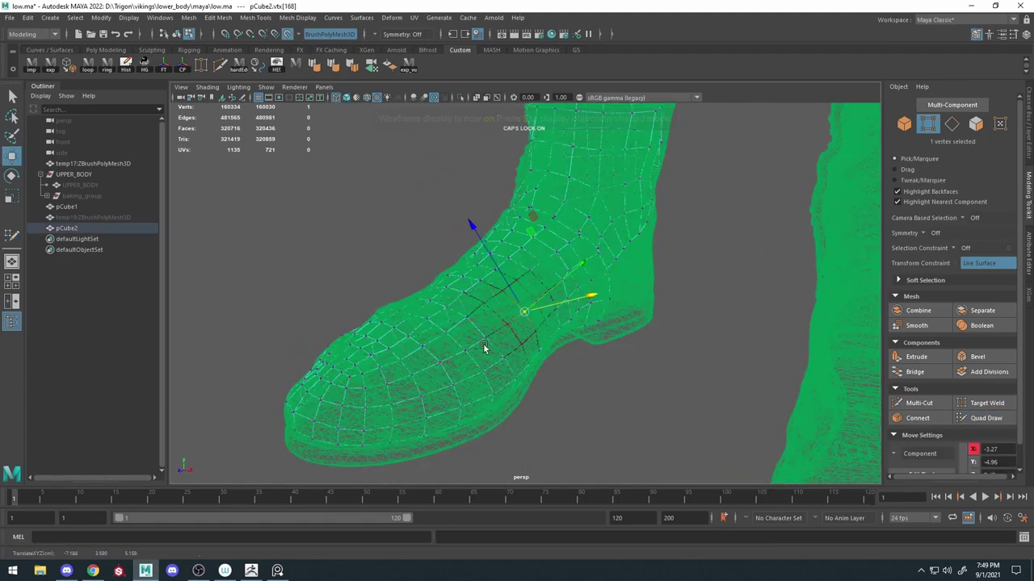
{"action": "left_click", "coordinate": [483, 348]}
{"action": "left_click_drag", "start_coordinate": [414, 377], "coordinate": [445, 362], "text": "alt"}
{"action": "key", "text": "6"}
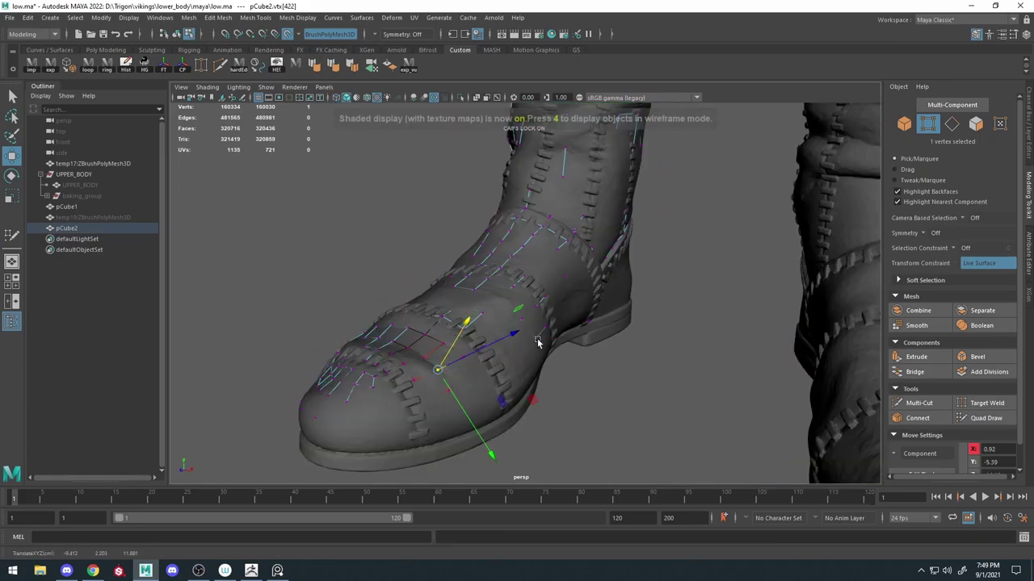
{"action": "key", "text": "y"}
{"action": "mouse_move", "coordinate": [538, 302]}
{"action": "left_mouse_down", "text": "alt"}
{"action": "mouse_move", "coordinate": [557, 292]}
{"action": "mouse_move", "coordinate": [485, 339]}
{"action": "left_mouse_up", "text": "alt"}
{"action": "scroll", "coordinate": [533, 303], "scroll_direction": "up", "scroll_amount": 5}
Return to Quad Draw and frame the heel below the ankle stitching.
{"action": "key", "text": "w"}
{"action": "key", "text": "y"}
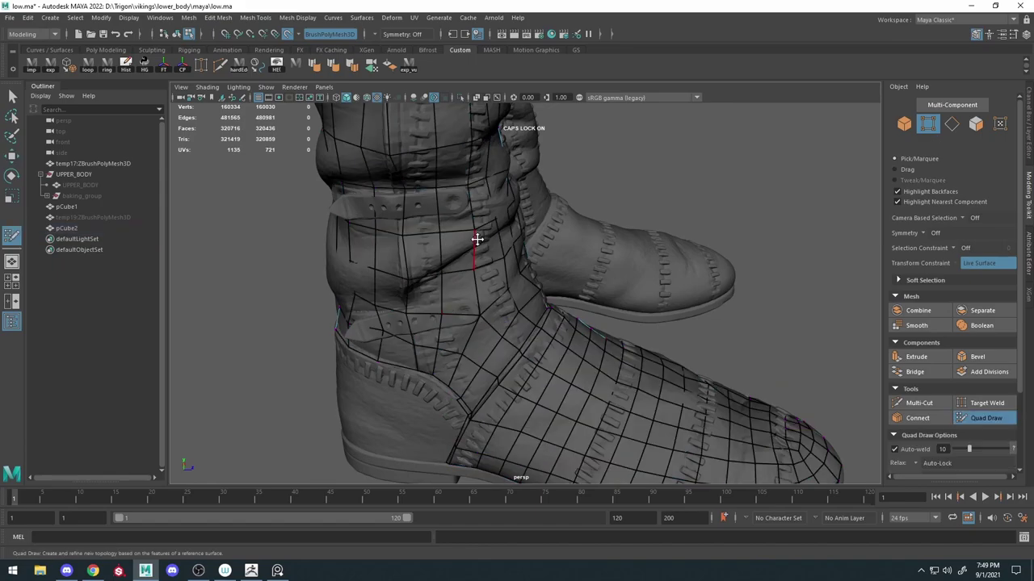
{"action": "mouse_move", "coordinate": [476, 243]}
{"action": "left_mouse_down", "text": "alt"}
{"action": "mouse_move", "coordinate": [466, 393]}
{"action": "mouse_move", "coordinate": [438, 357]}
{"action": "mouse_move", "coordinate": [413, 351]}
{"action": "left_mouse_up", "text": "alt"}
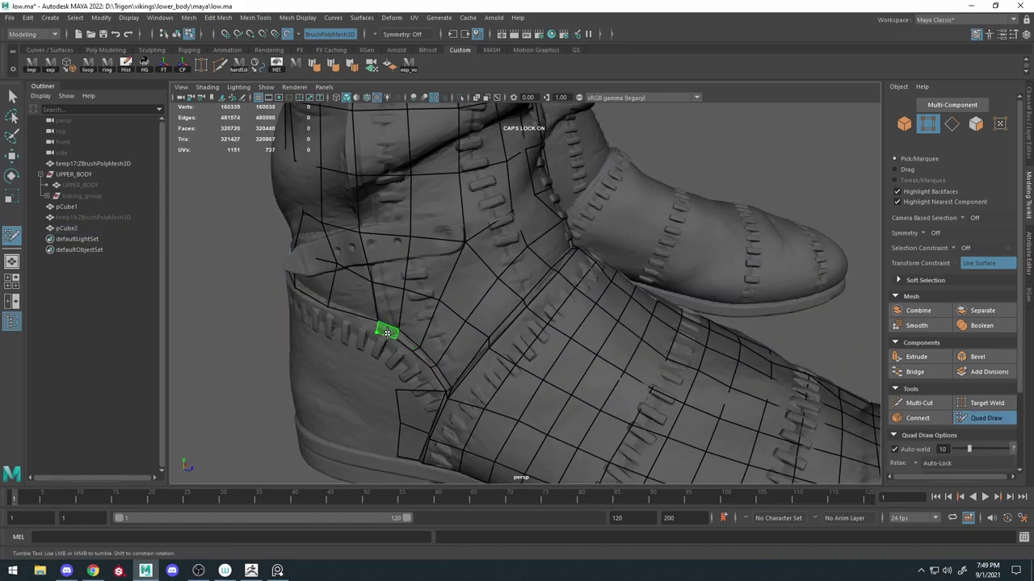
{"action": "right_click_drag", "start_coordinate": [387, 333], "coordinate": [409, 354], "text": "alt"}
{"action": "middle_click_drag", "start_coordinate": [355, 361], "coordinate": [390, 340], "text": "alt"}
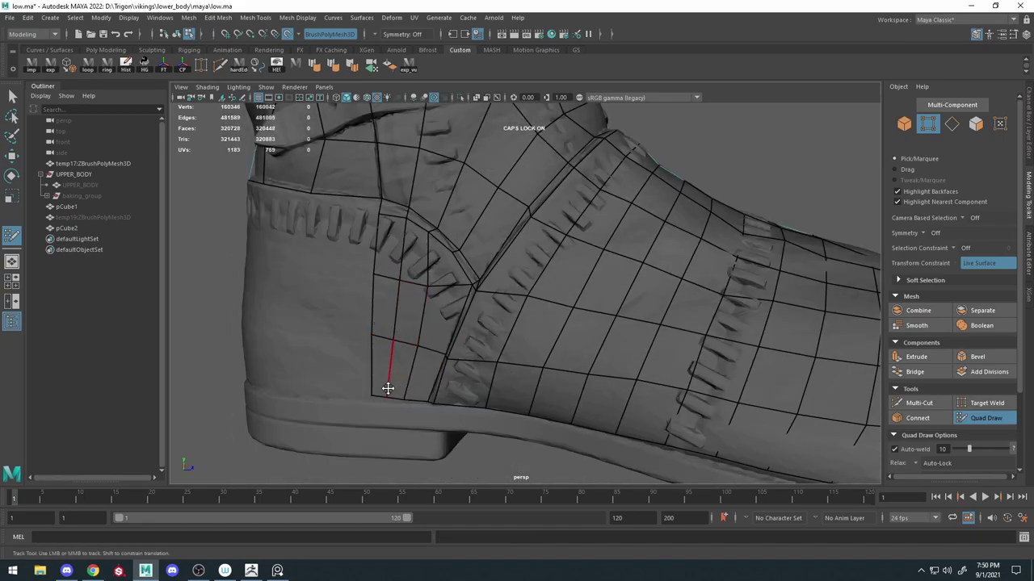
{"action": "right_click_drag", "start_coordinate": [369, 398], "coordinate": [528, 282], "text": "alt"}
{"action": "left_click_drag", "start_coordinate": [528, 282], "coordinate": [588, 302], "text": "alt"}
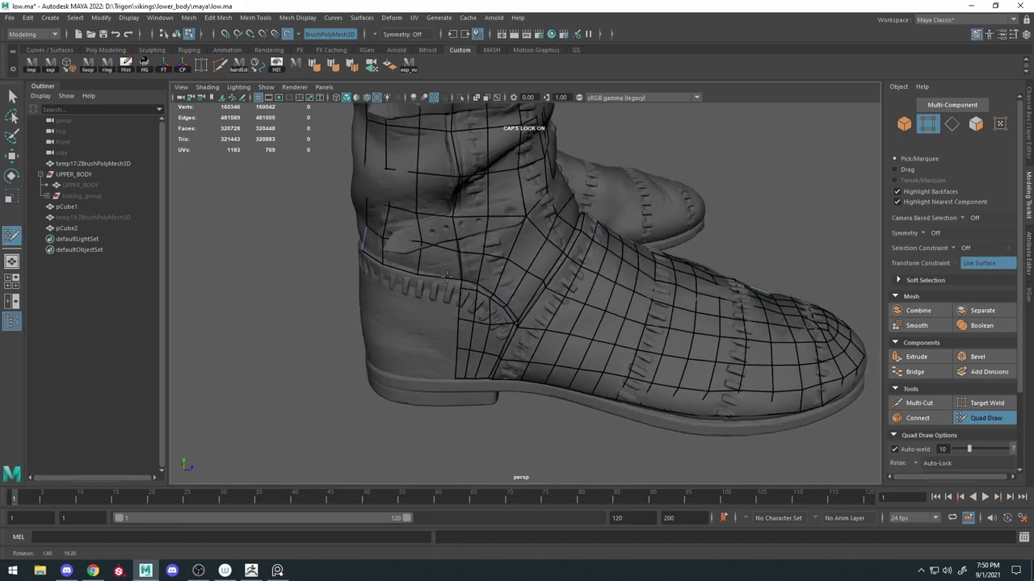
{"action": "right_click_drag", "start_coordinate": [589, 302], "coordinate": [313, 267], "text": "alt"}
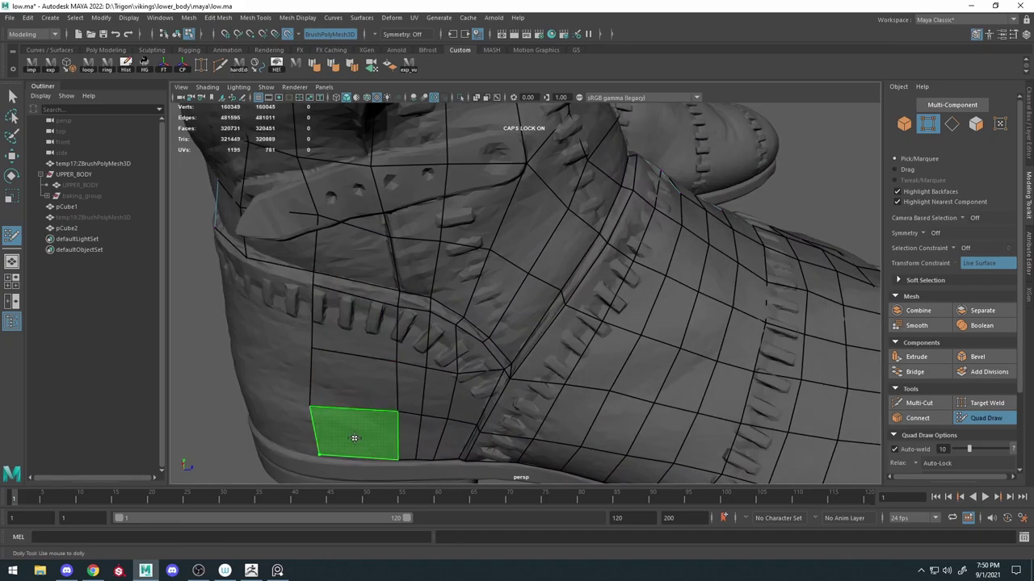
Fill a new quad below the heel stitching and relax the nearby quads.
{"action": "left_click", "coordinate": [346, 428], "text": "shift"}
{"action": "left_click_drag", "start_coordinate": [397, 424], "coordinate": [411, 367], "text": "shift"}
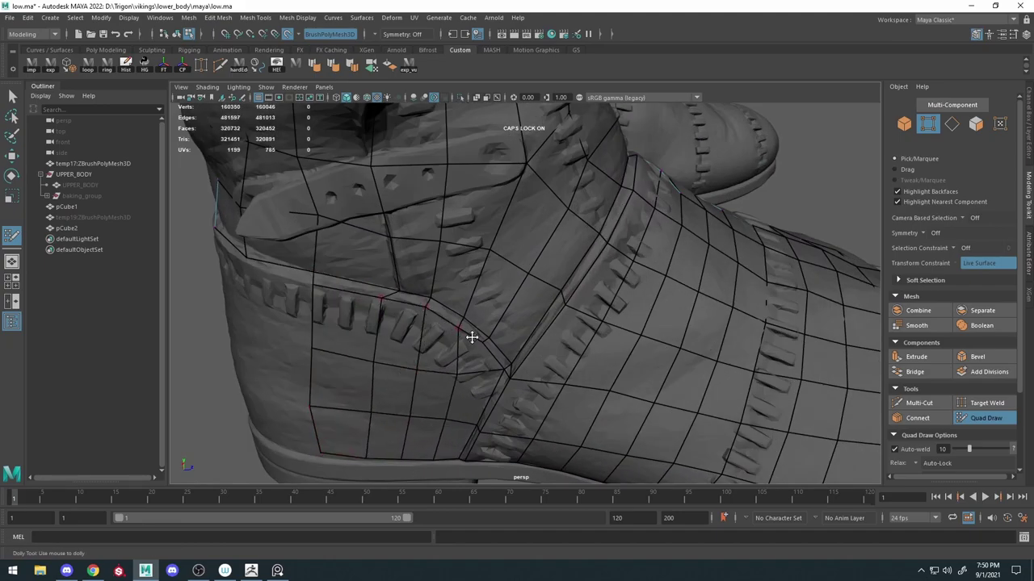
{"action": "key", "text": "c"}
{"action": "key", "text": "y"}
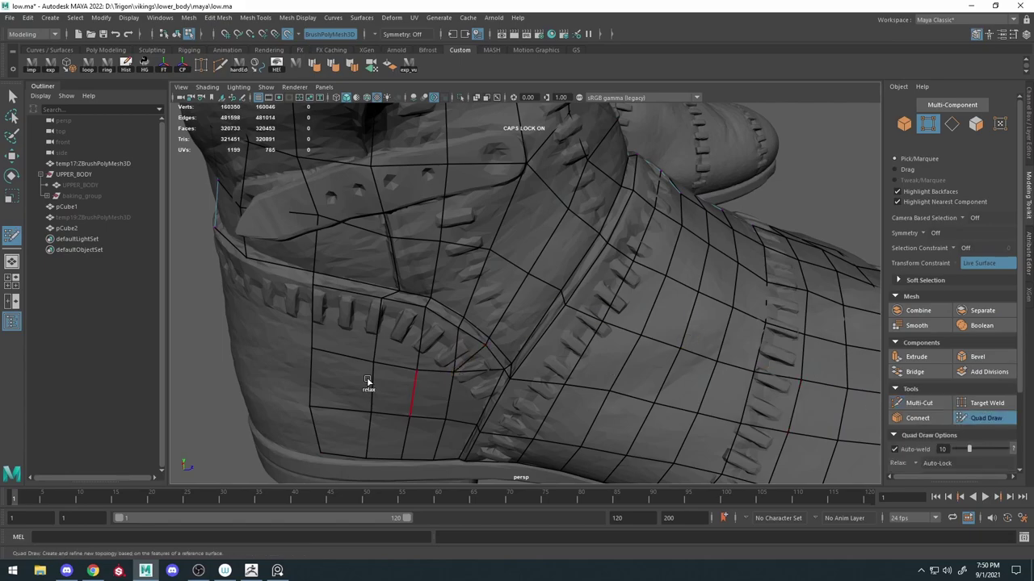
{"action": "scroll", "coordinate": [459, 400], "scroll_direction": "down", "scroll_amount": 5}
{"action": "scroll", "coordinate": [598, 358], "scroll_direction": "up", "scroll_amount": 5}
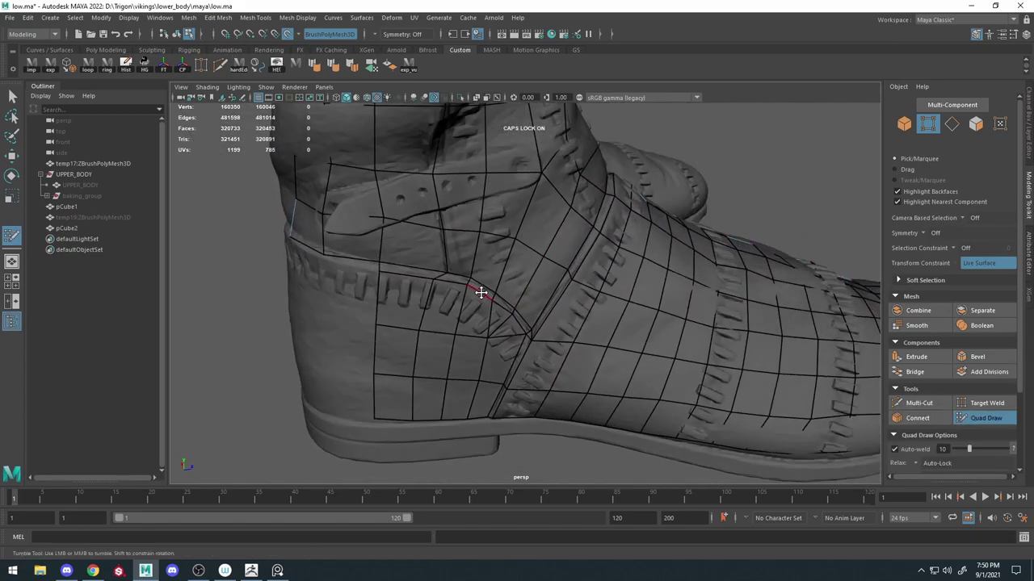
Relax the quads on the side and back of the heel into an even grid.
{"action": "mouse_move", "coordinate": [478, 293]}
{"action": "left_mouse_down", "text": "alt"}
{"action": "mouse_move", "coordinate": [511, 274]}
{"action": "mouse_move", "coordinate": [521, 294]}
{"action": "left_mouse_up", "text": "alt"}
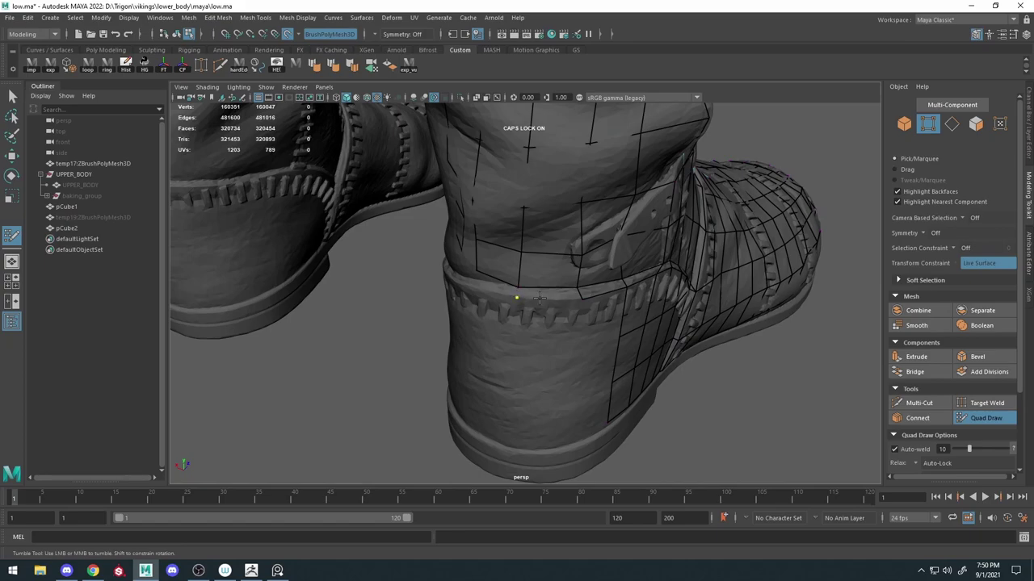
{"action": "left_click_drag", "start_coordinate": [555, 334], "coordinate": [491, 360], "text": "alt"}
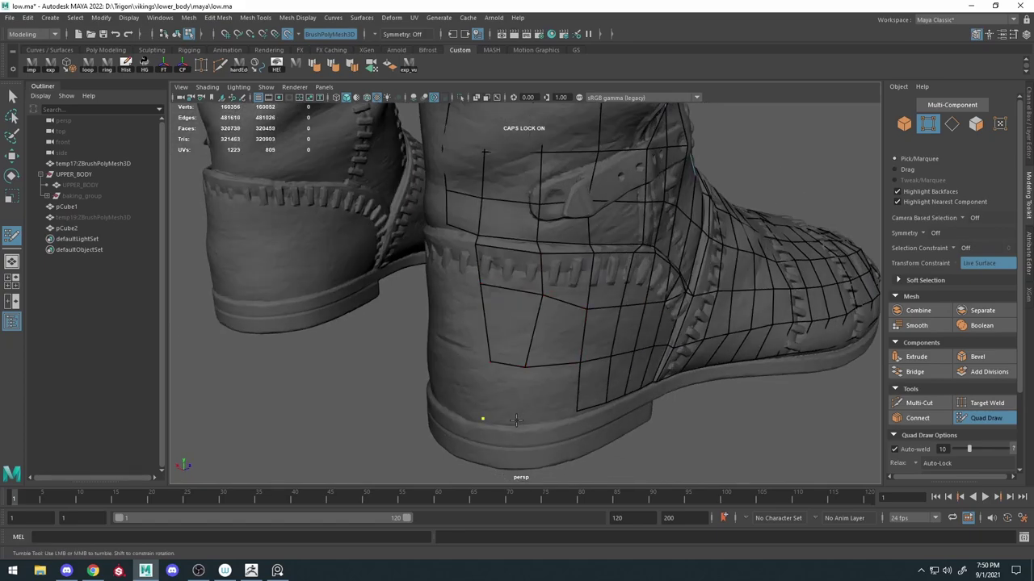
{"action": "left_click_drag", "start_coordinate": [518, 419], "coordinate": [541, 349], "text": "shift"}
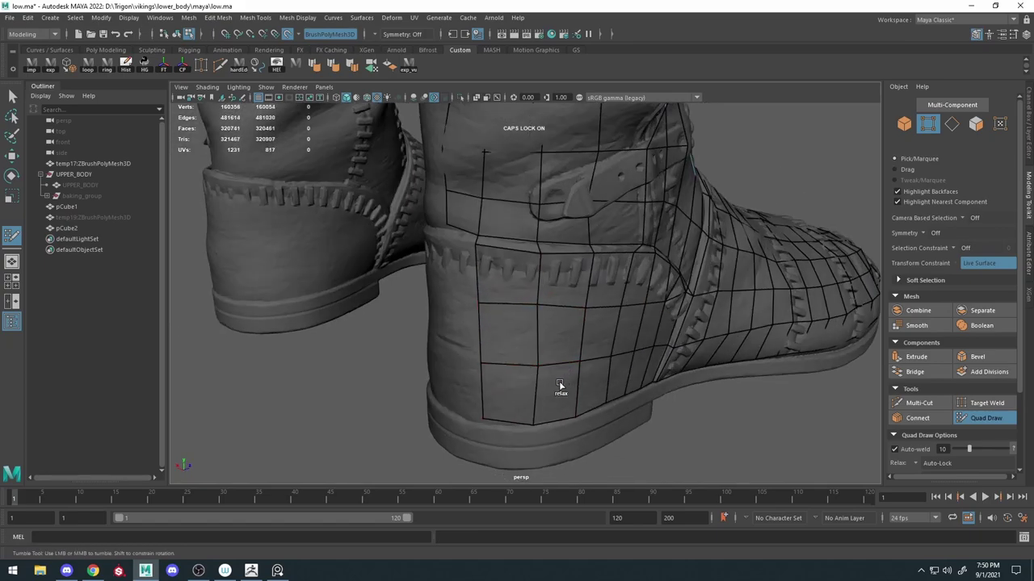
Select a cage vertex on the stitched leg band above the heel.
{"action": "left_click_drag", "start_coordinate": [614, 323], "coordinate": [581, 235], "text": "alt"}
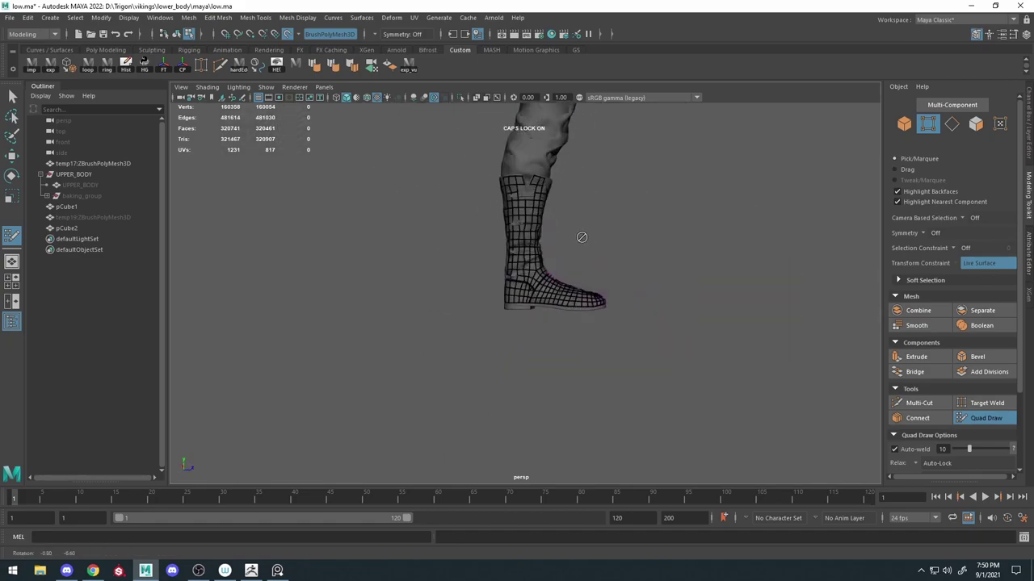
{"action": "scroll", "coordinate": [605, 314], "scroll_direction": "up", "scroll_amount": 5}
{"action": "left_click_drag", "start_coordinate": [605, 314], "coordinate": [634, 306], "text": "alt"}
{"action": "left_click_drag", "start_coordinate": [504, 315], "coordinate": [469, 309], "text": "alt"}
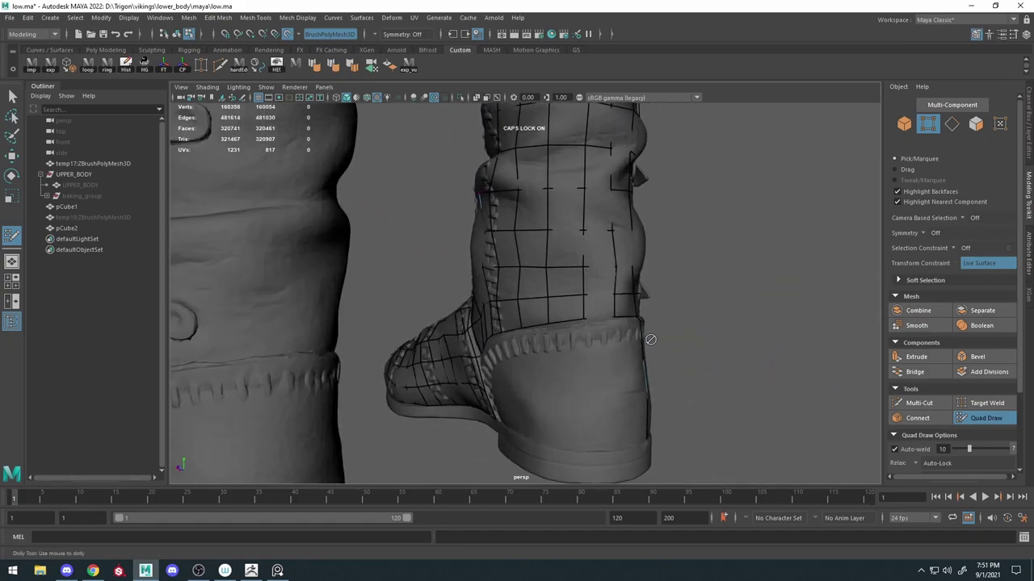
{"action": "key", "text": "w"}
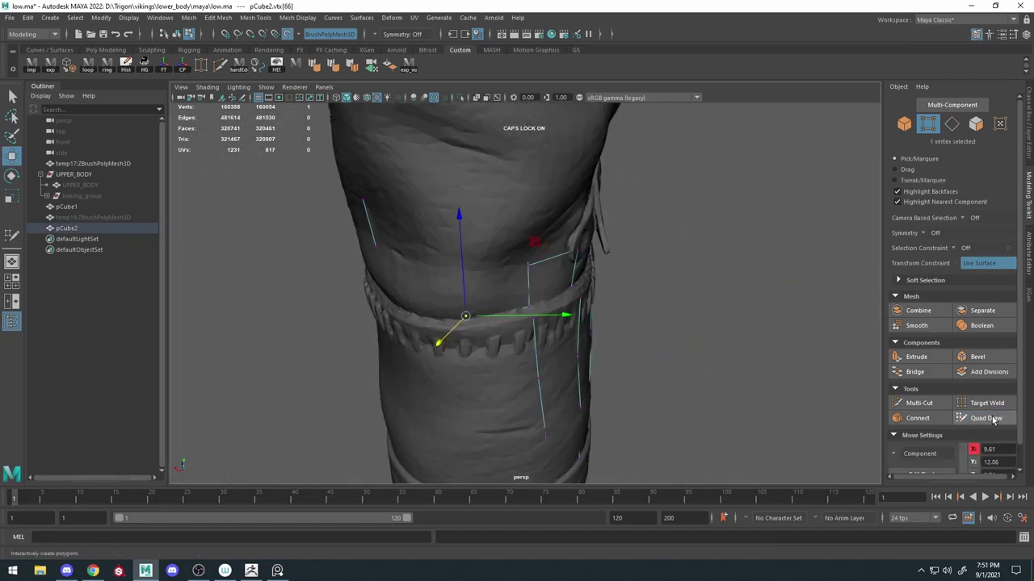
{"action": "left_click", "coordinate": [993, 419]}
{"action": "left_click_drag", "start_coordinate": [474, 324], "coordinate": [442, 317], "text": "alt"}
{"action": "key", "text": "w"}
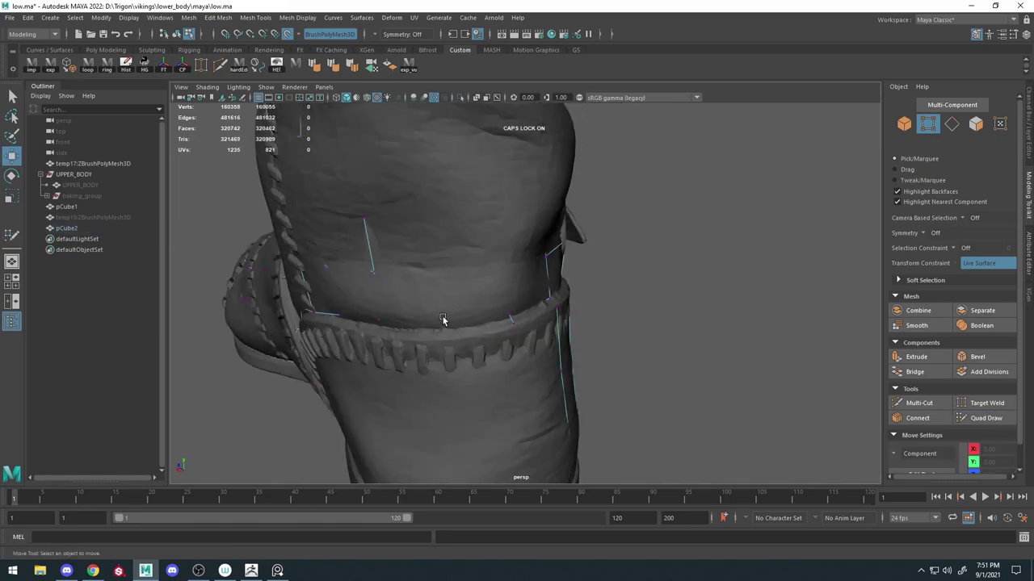
{"action": "left_click", "coordinate": [438, 319]}
{"action": "key", "text": "y"}
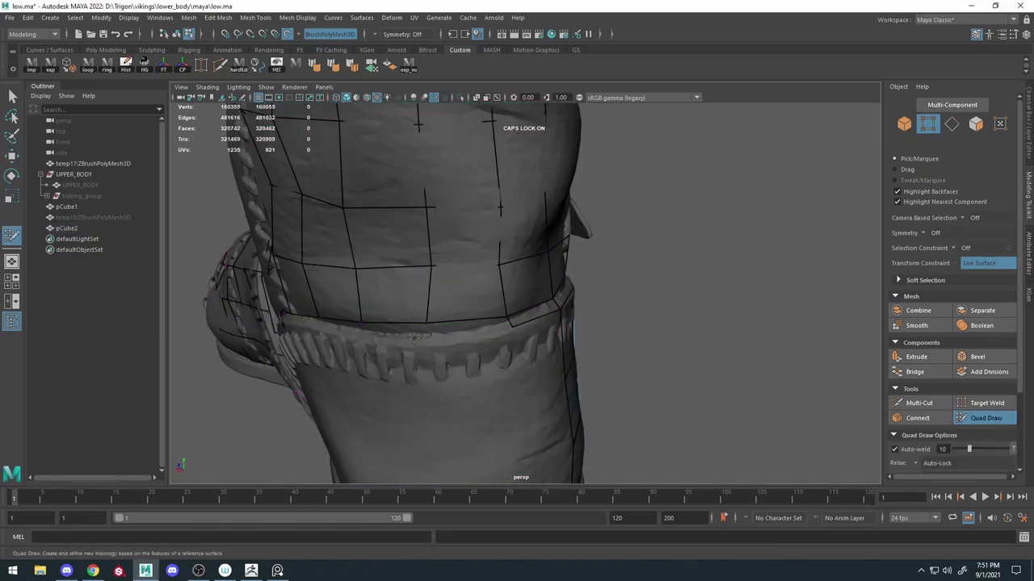
Slide a band-edge vertex right along the leg band in wireframe, then resume Quad Draw.
{"action": "key", "text": "w"}
{"action": "key", "text": "4"}
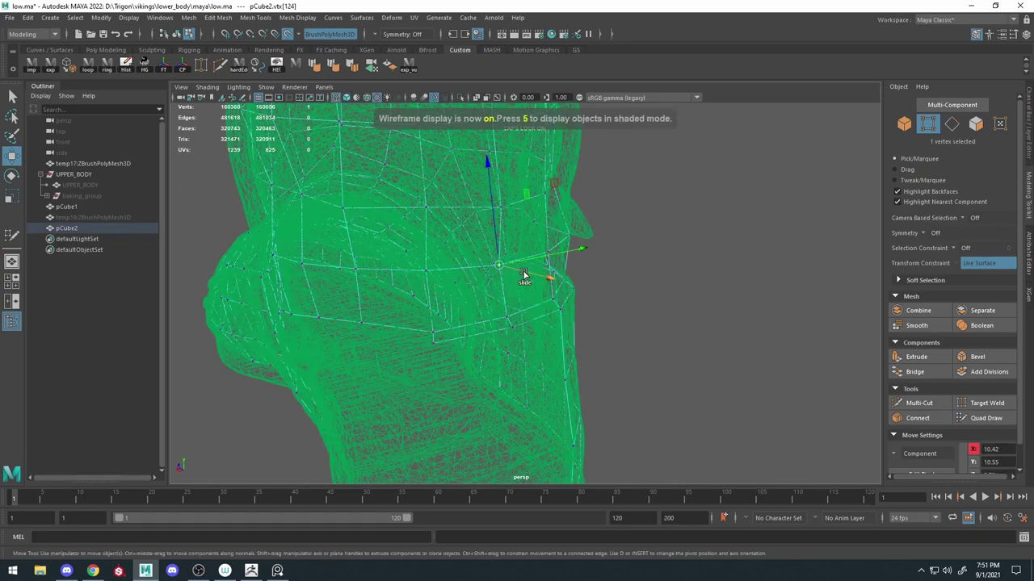
{"action": "left_click", "coordinate": [411, 223]}
{"action": "left_click_drag", "start_coordinate": [436, 220], "coordinate": [566, 215]}
{"action": "key", "text": "6"}
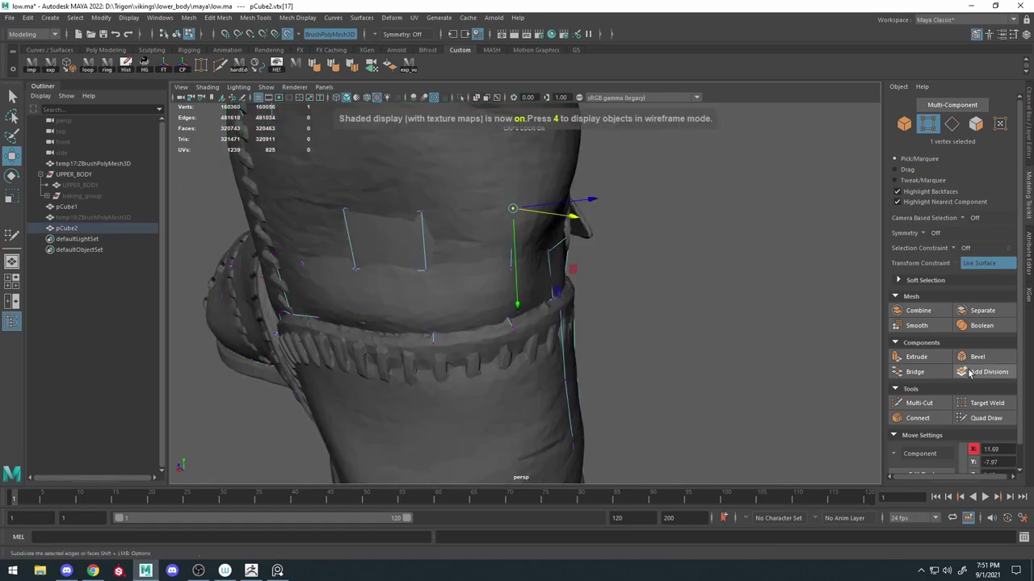
{"action": "key", "text": "y"}
{"action": "scroll", "coordinate": [501, 306], "scroll_direction": "up", "scroll_amount": 5}
{"action": "mouse_move", "coordinate": [521, 322]}
{"action": "left_mouse_down", "text": "alt"}
{"action": "mouse_move", "coordinate": [559, 307]}
{"action": "mouse_move", "coordinate": [529, 344]}
{"action": "left_mouse_up", "text": "alt"}
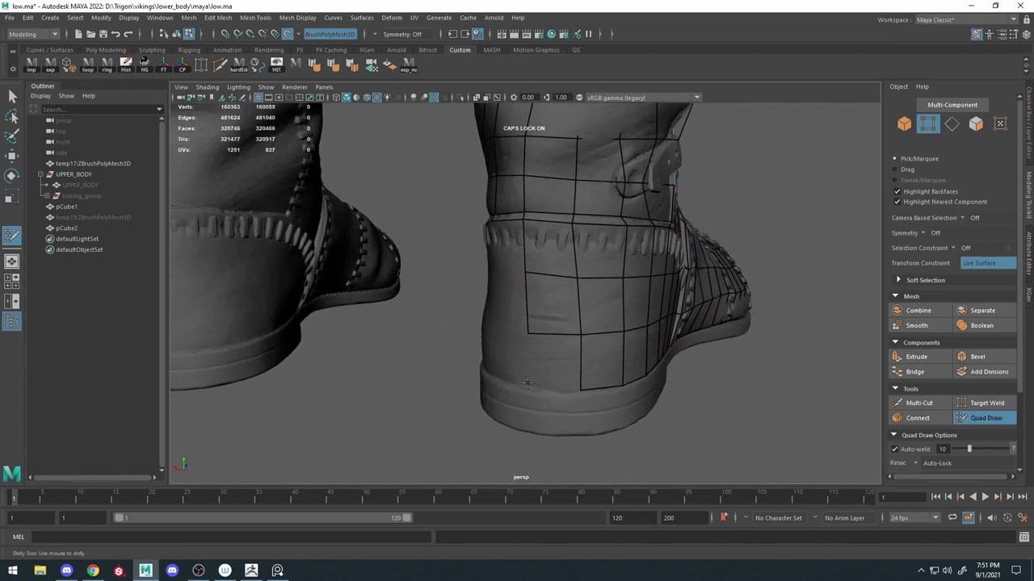
Orbit from the heel to a front view showing both boots.
{"action": "left_click_drag", "start_coordinate": [530, 291], "coordinate": [547, 257], "text": "alt"}
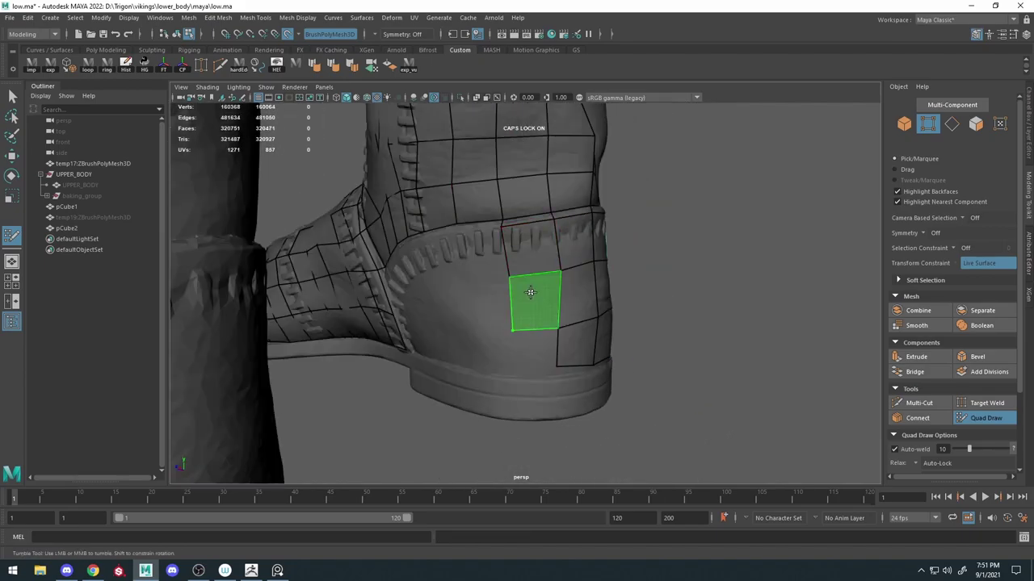
{"action": "left_click_drag", "start_coordinate": [514, 374], "coordinate": [585, 366], "text": "alt"}
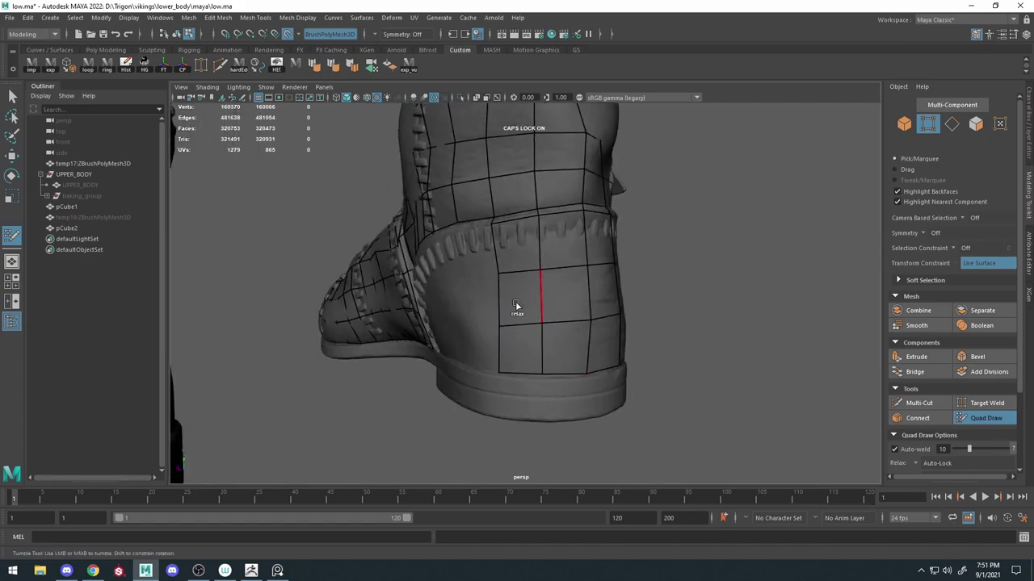
{"action": "left_click_drag", "start_coordinate": [562, 305], "coordinate": [555, 312], "text": "alt"}
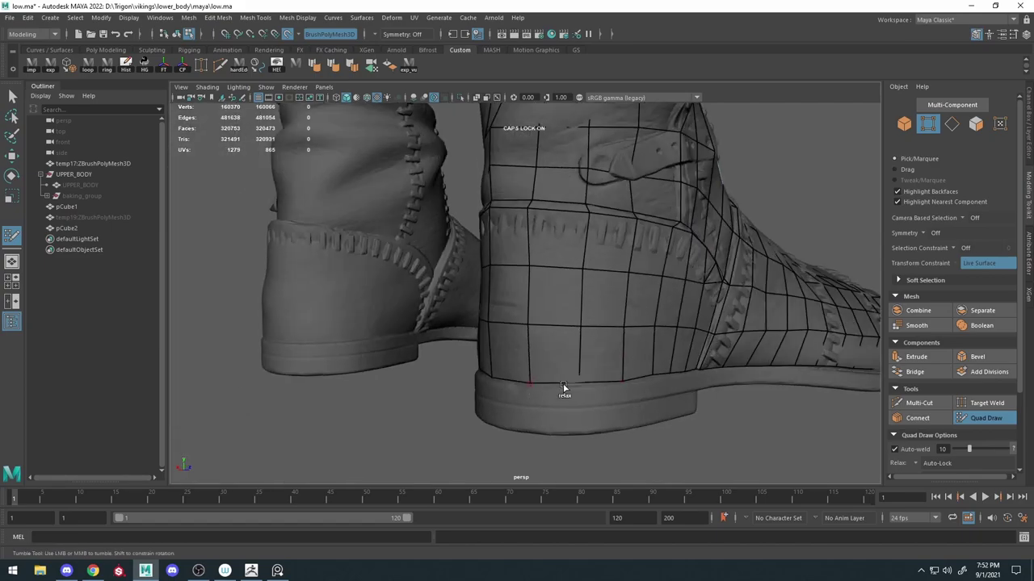
{"action": "scroll", "coordinate": [619, 231], "scroll_direction": "down", "scroll_amount": 5}
{"action": "scroll", "coordinate": [619, 231], "scroll_direction": "up", "scroll_amount": 5}
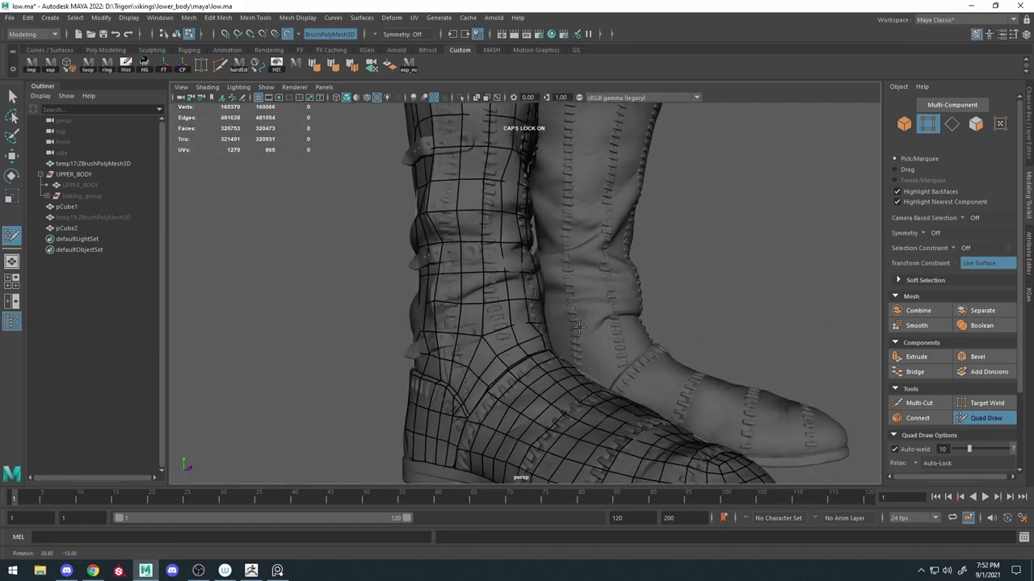
{"action": "mouse_move", "coordinate": [619, 231]}
{"action": "left_mouse_down", "text": "alt"}
{"action": "mouse_move", "coordinate": [478, 286]}
{"action": "mouse_move", "coordinate": [442, 282]}
{"action": "left_mouse_up", "text": "alt"}
{"action": "scroll", "coordinate": [597, 242], "scroll_direction": "down", "scroll_amount": 5}
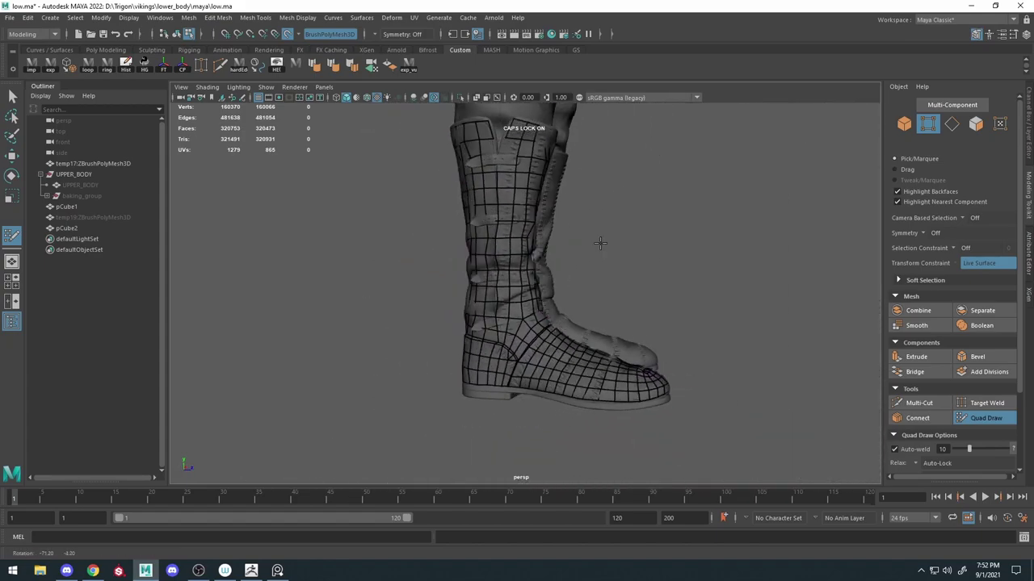
{"action": "mouse_move", "coordinate": [598, 242]}
{"action": "left_mouse_down", "text": "alt"}
{"action": "mouse_move", "coordinate": [491, 191]}
{"action": "mouse_move", "coordinate": [590, 211]}
{"action": "mouse_move", "coordinate": [576, 224]}
{"action": "left_mouse_up", "text": "alt"}
{"action": "scroll", "coordinate": [491, 192], "scroll_direction": "up", "scroll_amount": 5}
Pick two vertices on the cage's top rim, checking their fit in wireframe.
{"action": "key", "text": "w"}
{"action": "left_click", "coordinate": [589, 211]}
{"action": "key", "text": "4"}
{"action": "key", "text": "5"}
{"action": "key", "text": "4"}
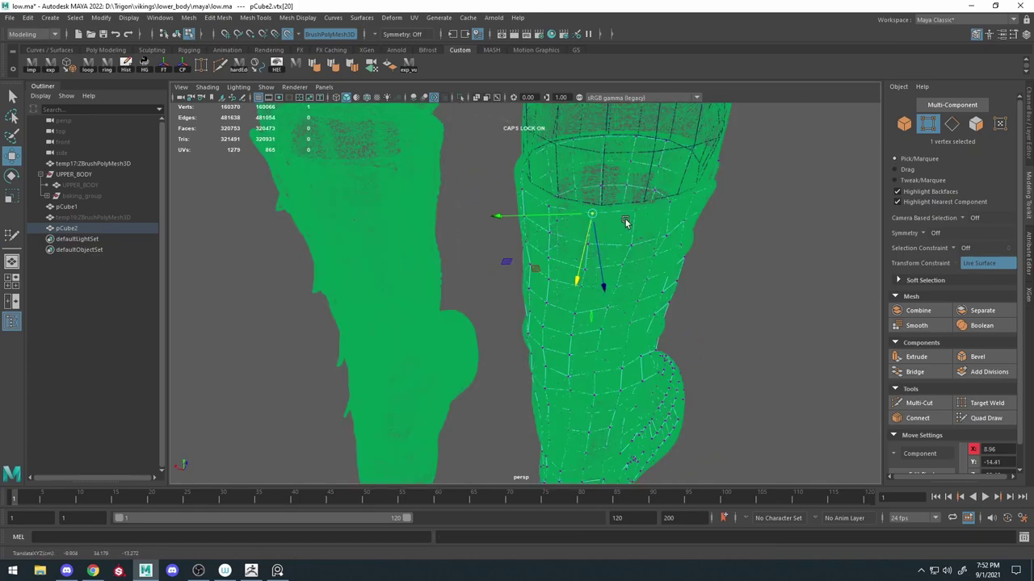
{"action": "left_click", "coordinate": [654, 218]}
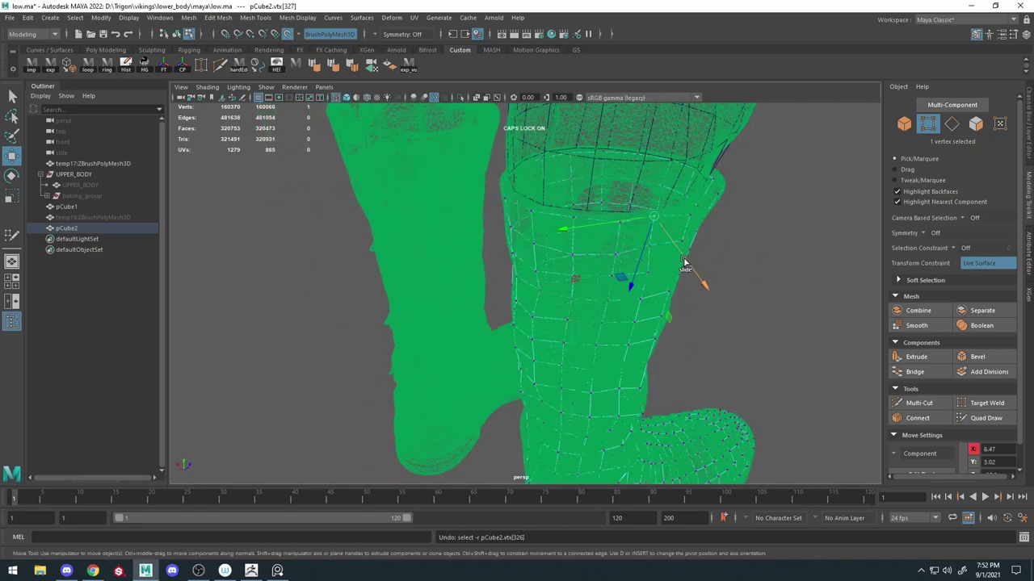
{"action": "key", "text": "5"}
{"action": "key", "text": "4"}
{"action": "key", "text": "5"}
{"action": "scroll", "coordinate": [683, 259], "scroll_direction": "down", "scroll_amount": 3}
Back in Quad Draw, add a new quad to the cage near the ankle seam.
{"action": "key", "text": "y"}
{"action": "scroll", "coordinate": [641, 236], "scroll_direction": "down", "scroll_amount": 3}
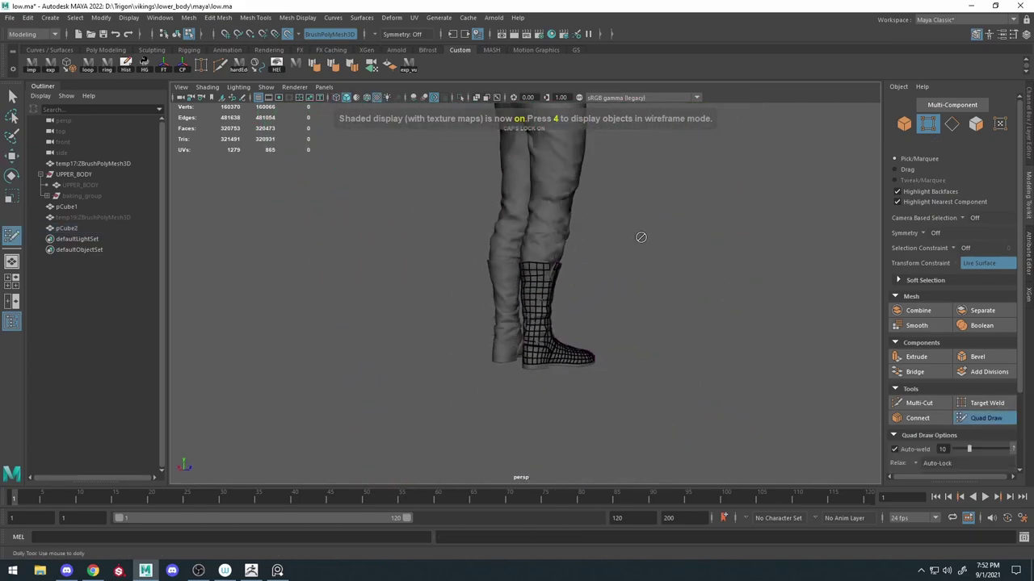
{"action": "scroll", "coordinate": [641, 236], "scroll_direction": "up", "scroll_amount": 5}
{"action": "mouse_move", "coordinate": [681, 374]}
{"action": "left_mouse_down", "text": "alt"}
{"action": "mouse_move", "coordinate": [641, 319]}
{"action": "mouse_move", "coordinate": [566, 307]}
{"action": "left_mouse_up", "text": "alt"}
{"action": "scroll", "coordinate": [518, 301], "scroll_direction": "up", "scroll_amount": 5}
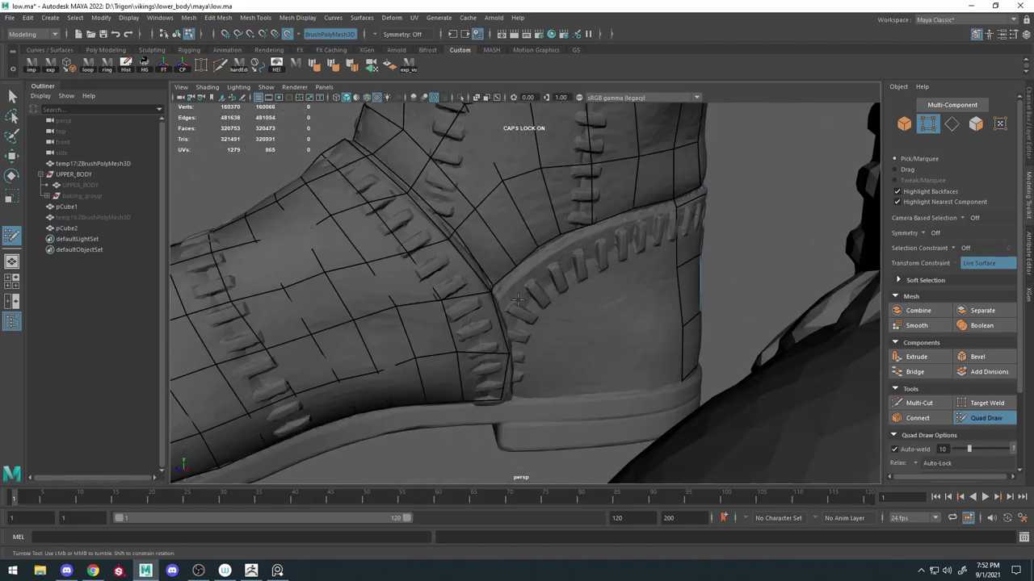
{"action": "scroll", "coordinate": [518, 301], "scroll_direction": "up", "scroll_amount": 3}
{"action": "scroll", "coordinate": [525, 240], "scroll_direction": "up", "scroll_amount": 3}
{"action": "left_click_drag", "start_coordinate": [525, 240], "coordinate": [546, 299], "text": "alt"}
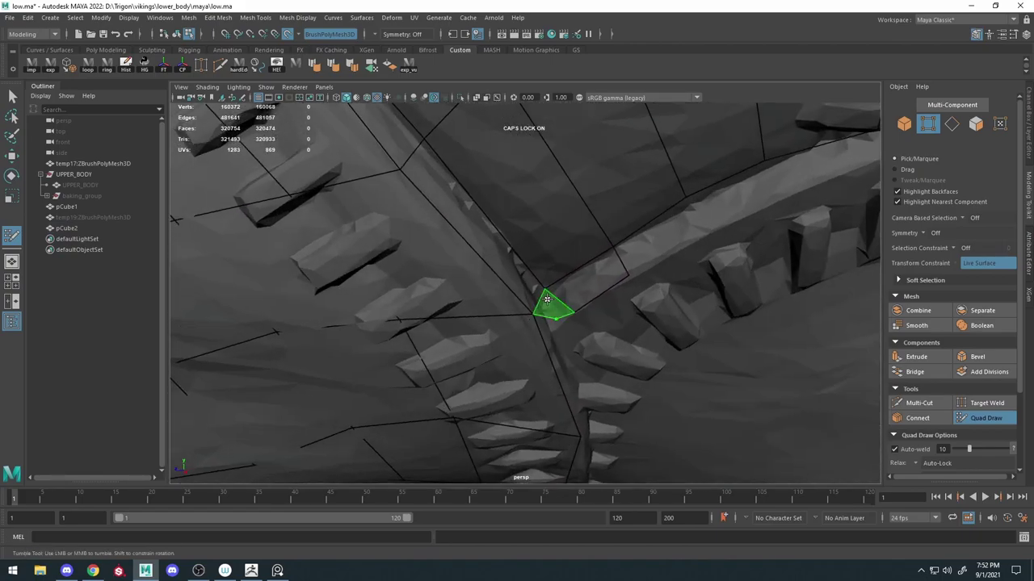
{"action": "left_click", "coordinate": [561, 367], "text": "shift"}
Inspect the zipper area, then relax the quads around the ankle seam.
{"action": "scroll", "coordinate": [584, 360], "scroll_direction": "up", "scroll_amount": 5}
{"action": "mouse_move", "coordinate": [583, 360]}
{"action": "left_mouse_down", "text": "alt"}
{"action": "mouse_move", "coordinate": [526, 406]}
{"action": "mouse_move", "coordinate": [467, 289]}
{"action": "mouse_move", "coordinate": [502, 313]}
{"action": "left_mouse_up", "text": "alt"}
{"action": "scroll", "coordinate": [526, 406], "scroll_direction": "down", "scroll_amount": 3}
{"action": "scroll", "coordinate": [467, 289], "scroll_direction": "down", "scroll_amount": 5}
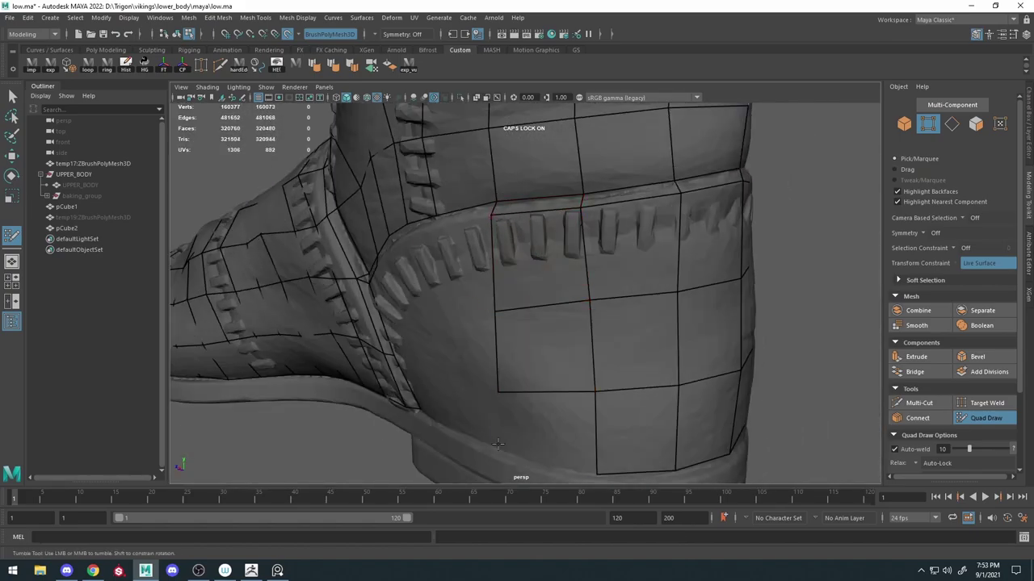
{"action": "left_click_drag", "start_coordinate": [498, 443], "coordinate": [542, 274], "text": "alt"}
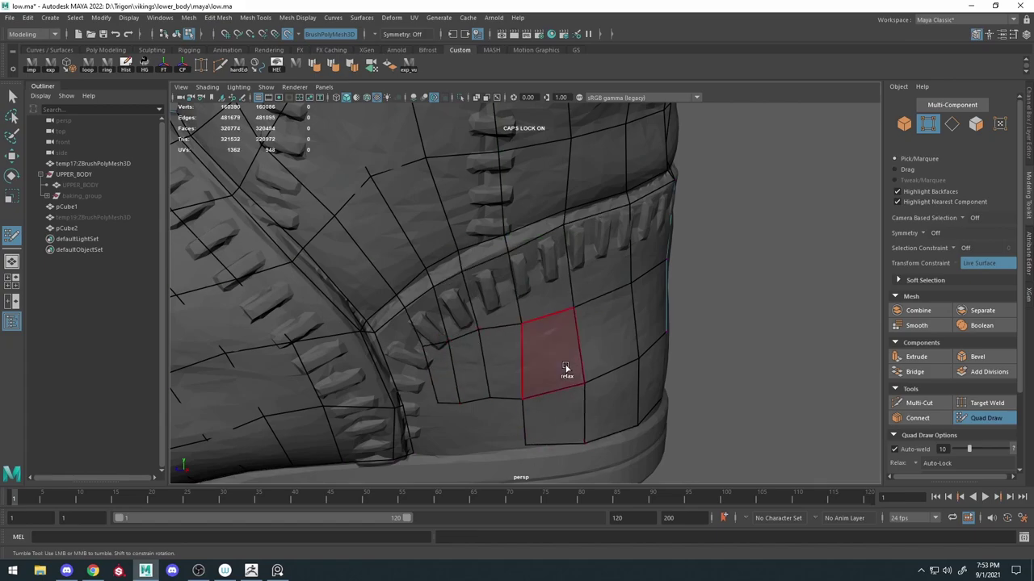
{"action": "mouse_move", "coordinate": [420, 432]}
{"action": "left_mouse_down", "text": "alt"}
{"action": "mouse_move", "coordinate": [517, 294]}
{"action": "mouse_move", "coordinate": [622, 272]}
{"action": "mouse_move", "coordinate": [669, 312]}
{"action": "mouse_move", "coordinate": [495, 318]}
{"action": "mouse_move", "coordinate": [660, 282]}
{"action": "left_mouse_up", "text": "alt"}
{"action": "scroll", "coordinate": [456, 323], "scroll_direction": "up", "scroll_amount": 5}
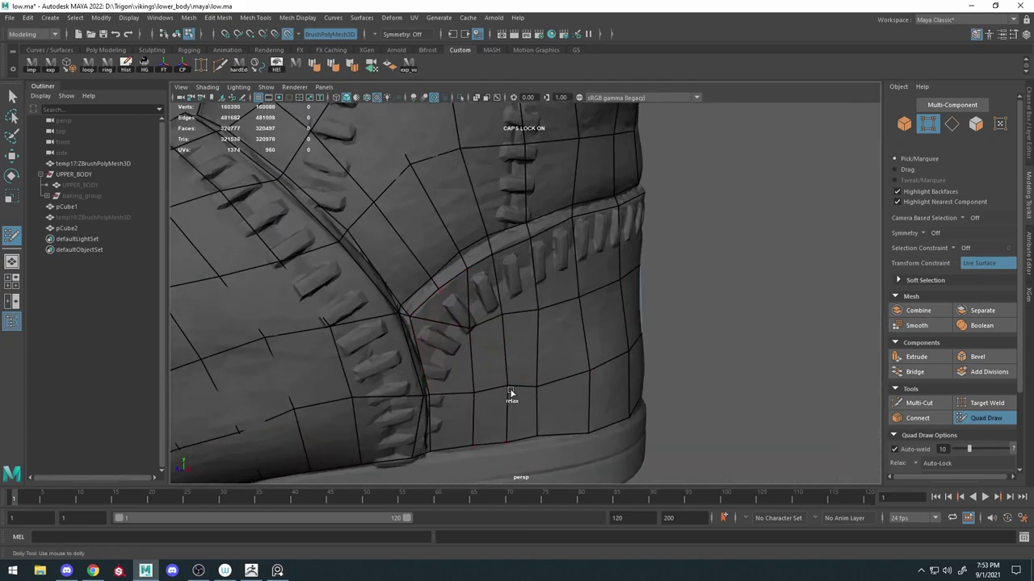
{"action": "right_click_drag", "start_coordinate": [510, 393], "coordinate": [460, 310], "text": "shift"}
{"action": "left_click", "coordinate": [974, 422]}
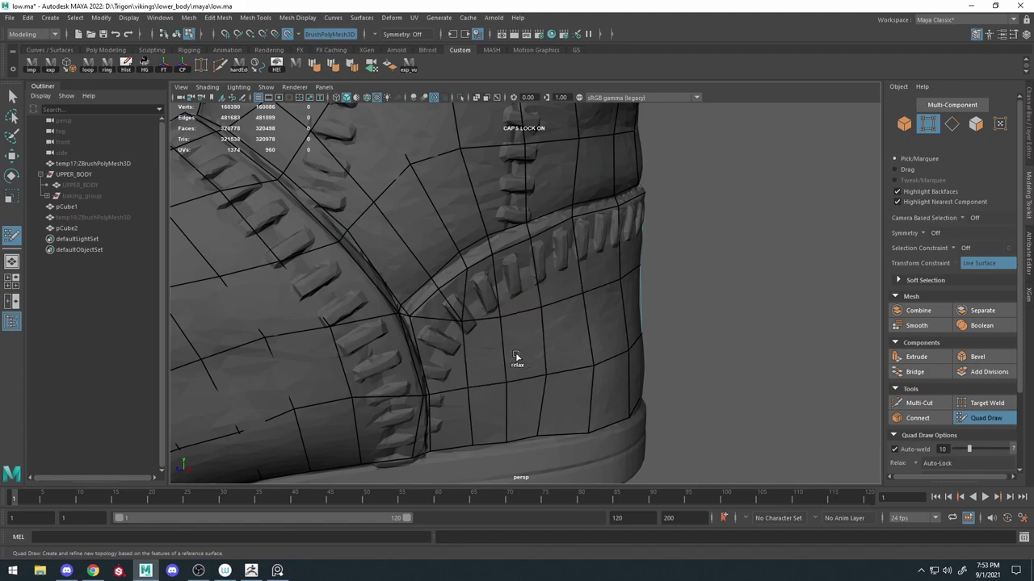
{"action": "mouse_move", "coordinate": [569, 418]}
{"action": "left_mouse_down", "text": "alt"}
{"action": "mouse_move", "coordinate": [576, 473]}
{"action": "mouse_move", "coordinate": [568, 415]}
{"action": "mouse_move", "coordinate": [536, 380]}
{"action": "left_mouse_up", "text": "alt"}
Slide a heel vertex with Move and check the heel cage in wireframe.
{"action": "key", "text": "w"}
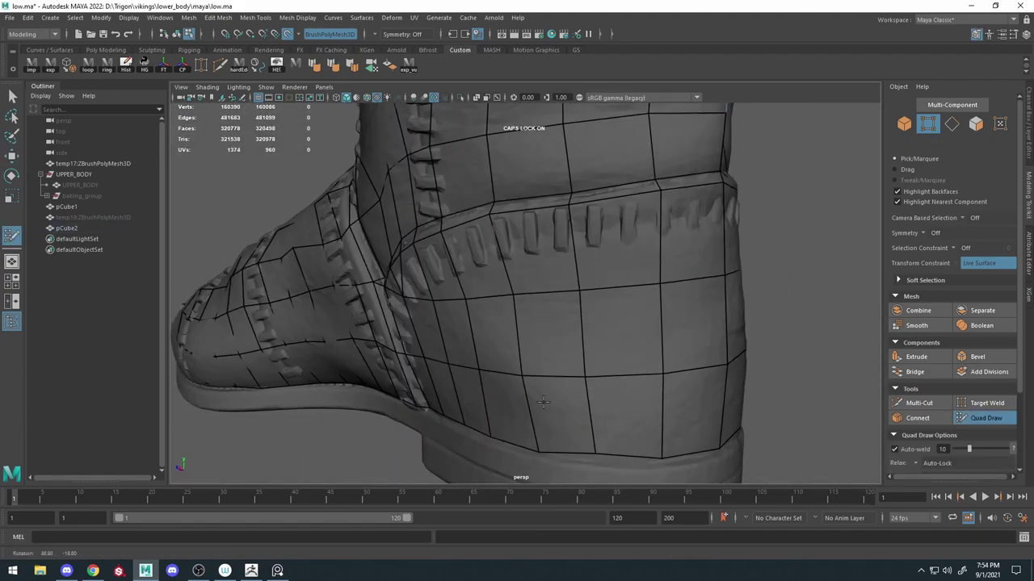
{"action": "key", "text": "4"}
{"action": "key", "text": "5"}
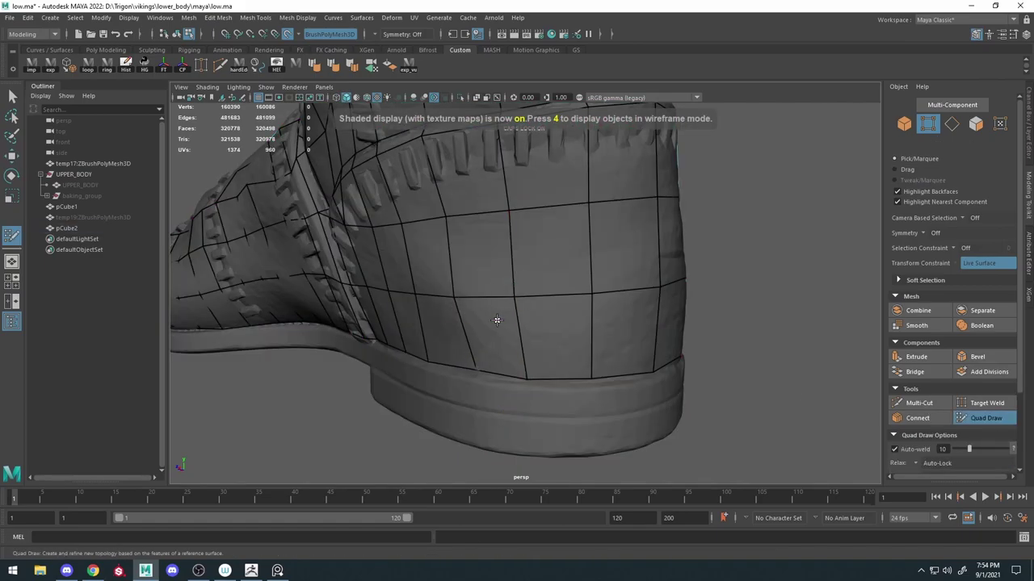
{"action": "mouse_move", "coordinate": [458, 247]}
{"action": "left_mouse_down", "text": "alt"}
{"action": "mouse_move", "coordinate": [498, 307]}
{"action": "mouse_move", "coordinate": [520, 302]}
{"action": "mouse_move", "coordinate": [567, 411]}
{"action": "left_mouse_up", "text": "alt"}
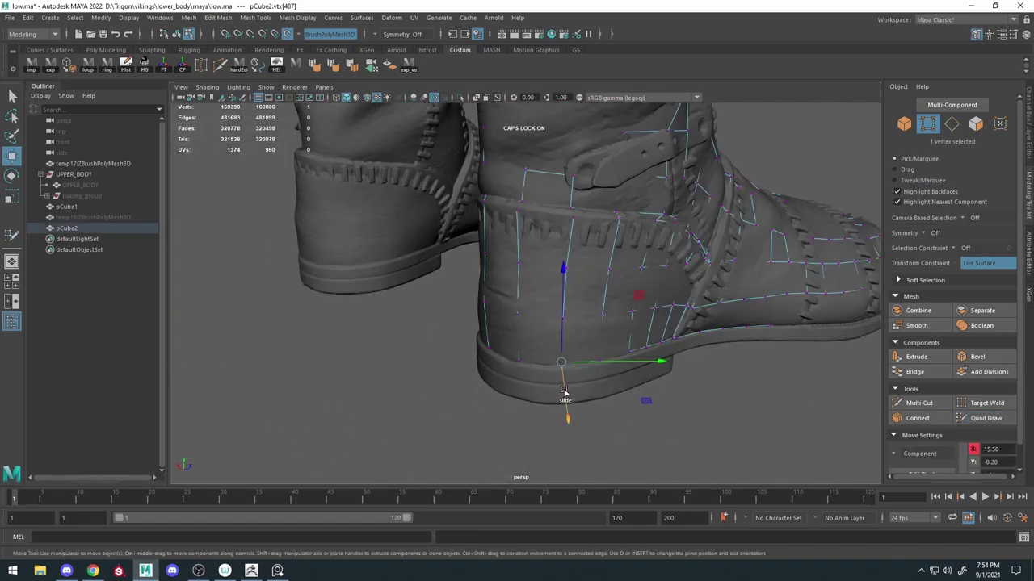
{"action": "left_click_drag", "start_coordinate": [630, 377], "coordinate": [640, 329], "text": "alt"}
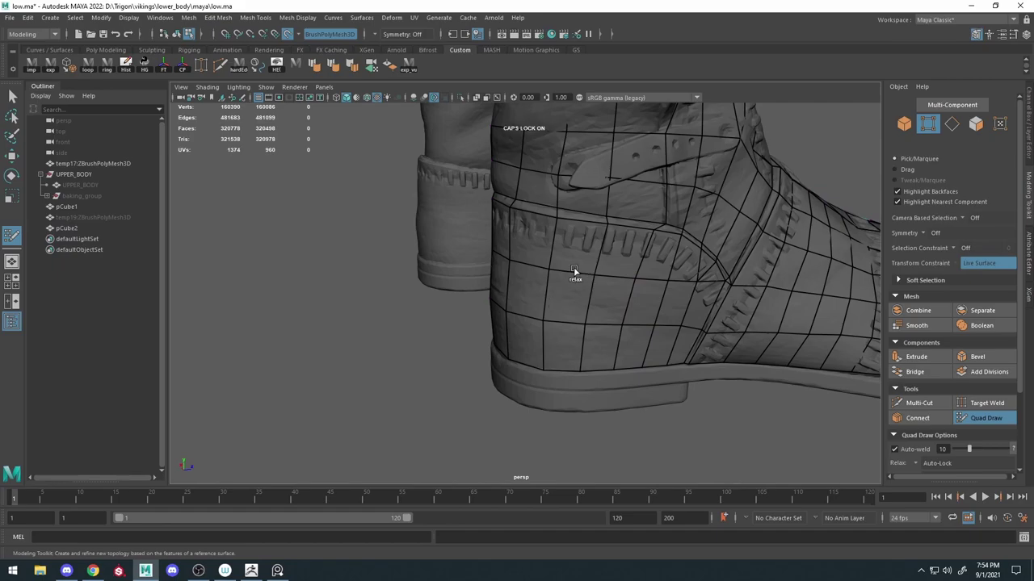
{"action": "mouse_move", "coordinate": [573, 270]}
{"action": "right_mouse_down", "text": "alt"}
{"action": "mouse_move", "coordinate": [558, 296]}
{"action": "mouse_move", "coordinate": [388, 282]}
{"action": "mouse_move", "coordinate": [593, 353]}
{"action": "mouse_move", "coordinate": [610, 319]}
{"action": "mouse_move", "coordinate": [623, 341]}
{"action": "right_mouse_up", "text": "alt"}
{"action": "left_click_drag", "start_coordinate": [623, 341], "coordinate": [476, 300], "text": "alt"}
{"action": "left_click_drag", "start_coordinate": [560, 306], "coordinate": [530, 267], "text": "alt"}
Fill a new quad beside the shin seam.
{"action": "mouse_move", "coordinate": [531, 267]}
{"action": "right_mouse_down", "text": "alt"}
{"action": "mouse_move", "coordinate": [525, 229]}
{"action": "mouse_move", "coordinate": [548, 372]}
{"action": "right_mouse_up", "text": "alt"}
{"action": "middle_click_drag", "start_coordinate": [548, 372], "coordinate": [563, 327], "text": "alt"}
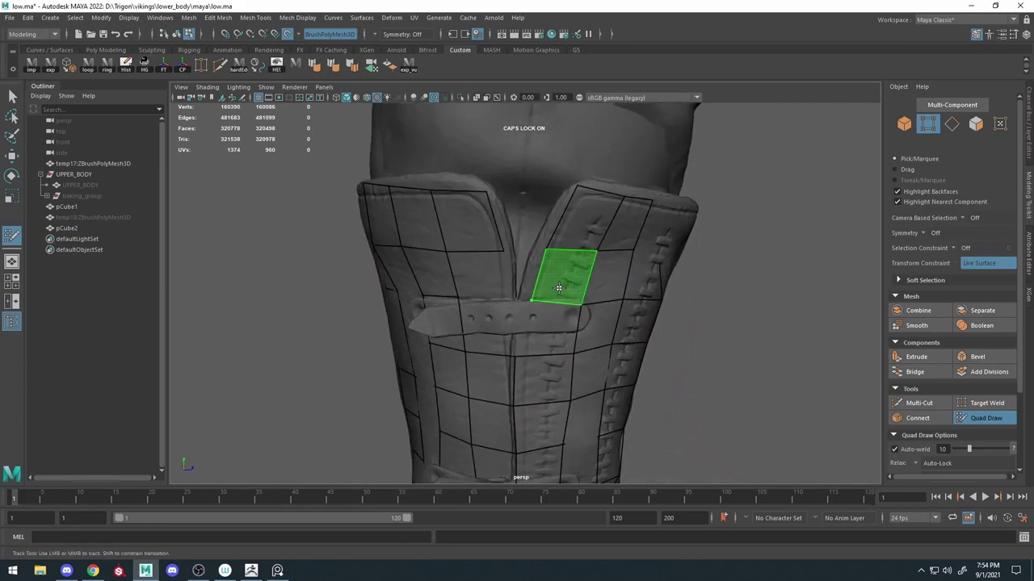
{"action": "left_click", "coordinate": [549, 282], "text": "shift"}
{"action": "right_click_drag", "start_coordinate": [546, 256], "coordinate": [533, 234], "text": "alt"}
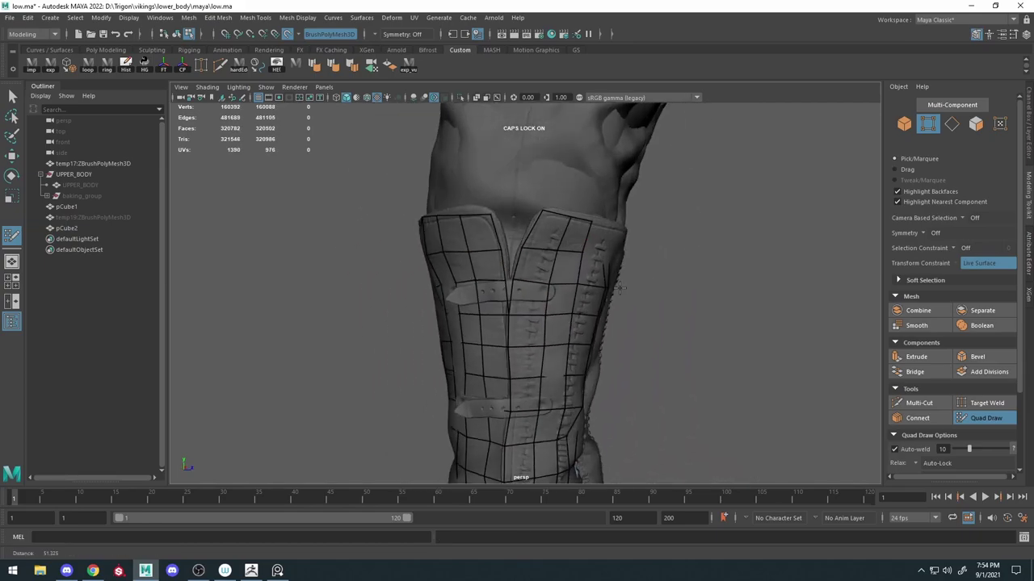
{"action": "left_click_drag", "start_coordinate": [533, 234], "coordinate": [503, 224], "text": "alt"}
Reposition a cage vertex near the shin seam with the Move tool.
{"action": "key", "text": "w"}
{"action": "right_click_drag", "start_coordinate": [503, 223], "coordinate": [546, 256], "text": "alt"}
{"action": "key", "text": "y"}
{"action": "left_click_drag", "start_coordinate": [546, 256], "coordinate": [464, 265], "text": "alt"}
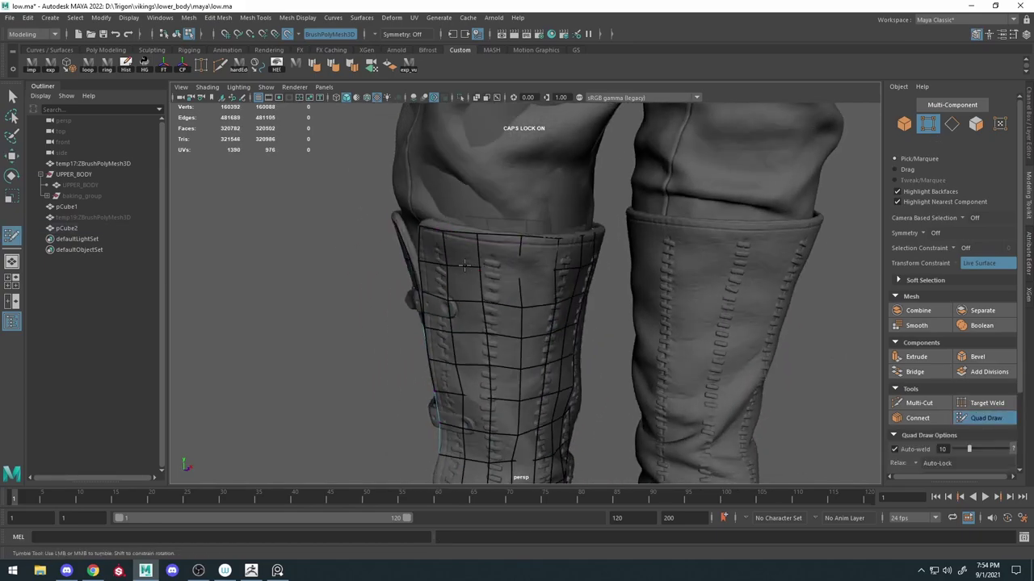
{"action": "key", "text": "w"}
{"action": "key", "text": "y"}
{"action": "left_click_drag", "start_coordinate": [533, 282], "coordinate": [532, 261], "text": "alt"}
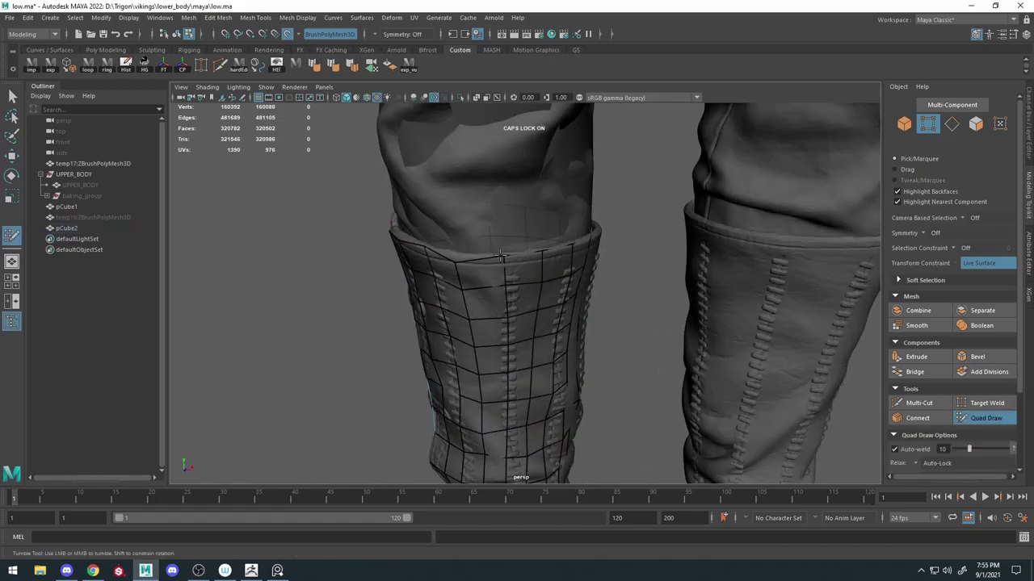
{"action": "key", "text": "w"}
Select and adjust a cuff-rim vertex, checking it in wireframe.
{"action": "key", "text": "4"}
{"action": "left_click", "coordinate": [542, 251]}
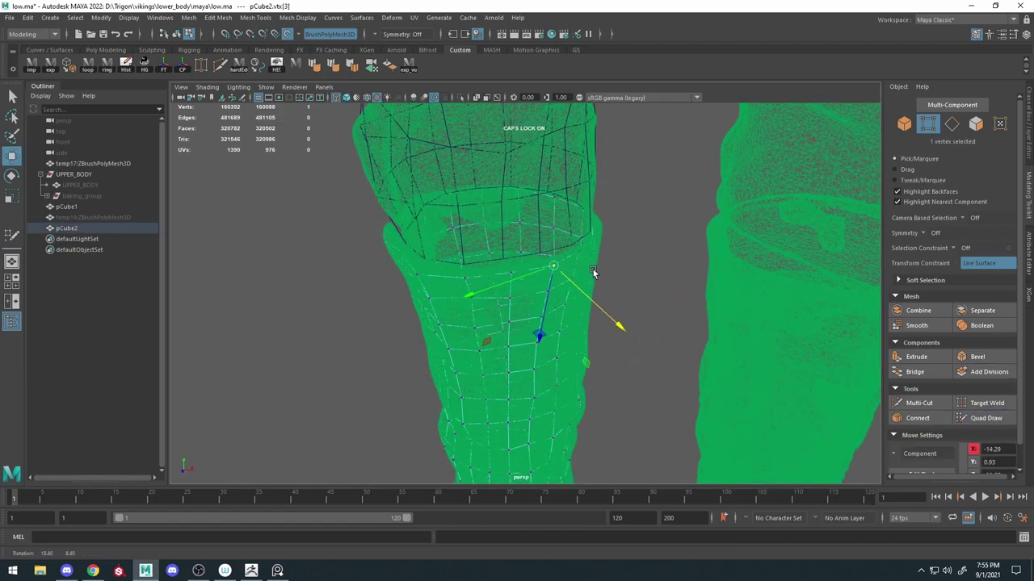
{"action": "left_click", "coordinate": [566, 251]}
{"action": "left_click_drag", "start_coordinate": [565, 250], "coordinate": [468, 263], "text": "alt"}
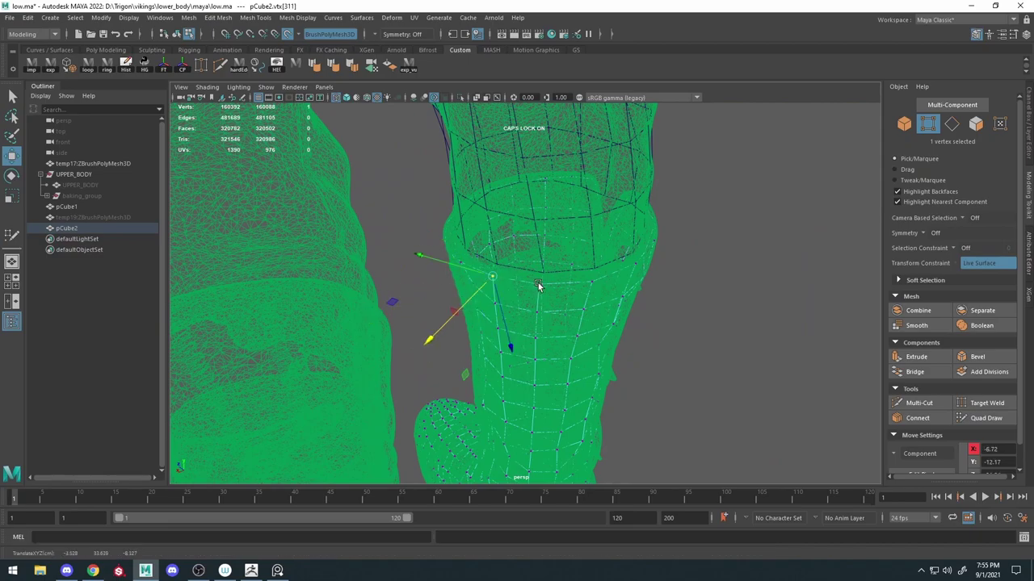
{"action": "left_click_drag", "start_coordinate": [527, 333], "coordinate": [565, 300], "text": "alt"}
{"action": "key", "text": "5"}
{"action": "key", "text": "y"}
Move a toe vertex so the cage fits the sculpted toe.
{"action": "left_click_drag", "start_coordinate": [635, 318], "coordinate": [538, 288], "text": "alt"}
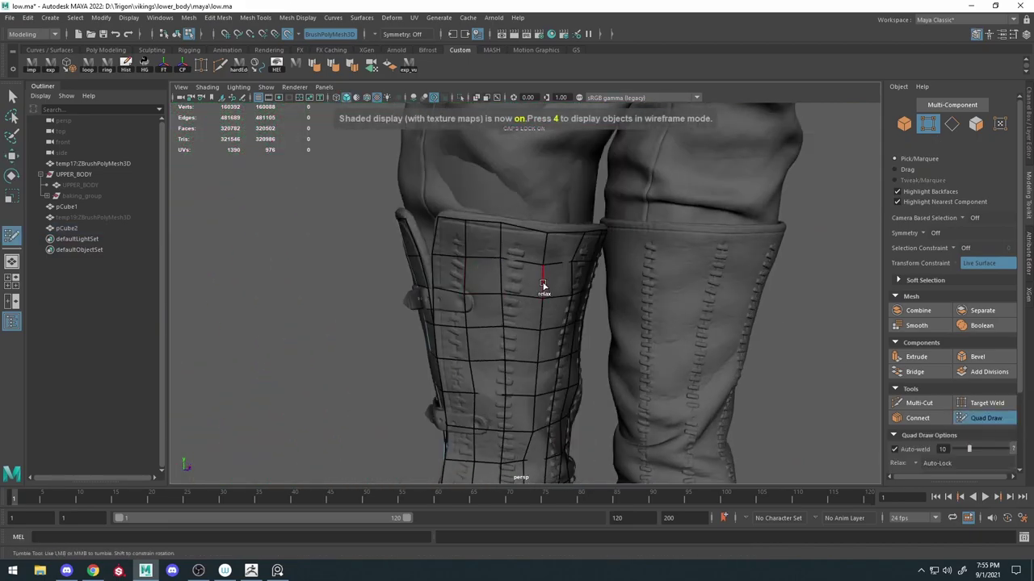
{"action": "left_click_drag", "start_coordinate": [613, 303], "coordinate": [506, 285], "text": "alt"}
{"action": "scroll", "coordinate": [471, 315], "scroll_direction": "down", "scroll_amount": 3}
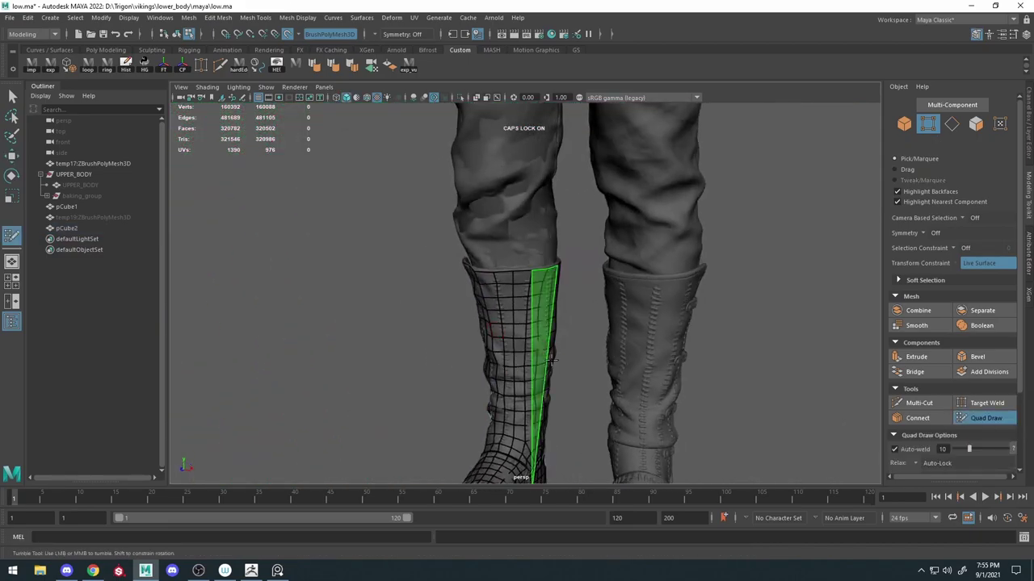
{"action": "scroll", "coordinate": [471, 316], "scroll_direction": "up", "scroll_amount": 3}
{"action": "middle_click_drag", "start_coordinate": [471, 316], "coordinate": [572, 250], "text": "alt"}
{"action": "mouse_move", "coordinate": [572, 249]}
{"action": "left_mouse_down", "text": "alt"}
{"action": "mouse_move", "coordinate": [517, 267]}
{"action": "mouse_move", "coordinate": [581, 323]}
{"action": "left_mouse_up", "text": "alt"}
{"action": "key", "text": "w"}
{"action": "left_click", "coordinate": [578, 400]}
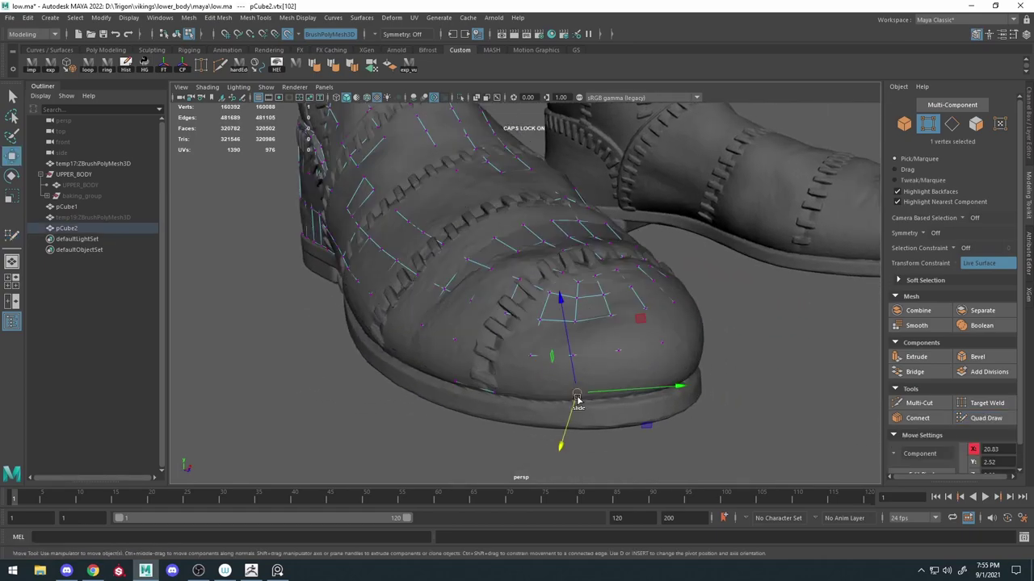
{"action": "key", "text": "4"}
{"action": "key", "text": "6"}
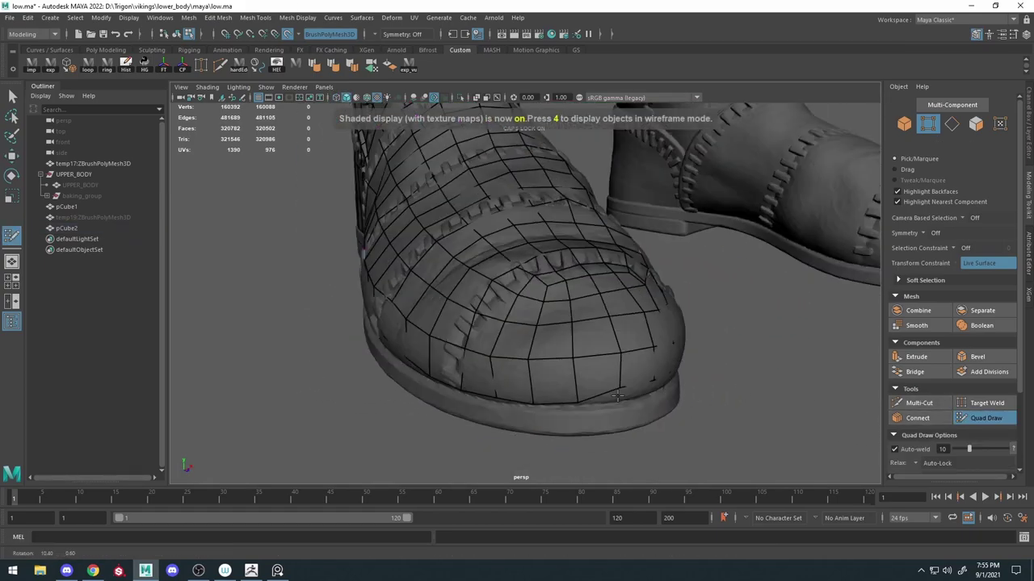
Fit more toe and sole-edge vertices to the sculpt, then isolate the cage meshes.
{"action": "left_click", "coordinate": [495, 363]}
{"action": "mouse_move", "coordinate": [535, 403]}
{"action": "left_mouse_down", "text": "alt"}
{"action": "mouse_move", "coordinate": [501, 367]}
{"action": "mouse_move", "coordinate": [450, 360]}
{"action": "left_mouse_up", "text": "alt"}
{"action": "key", "text": "4"}
{"action": "left_click", "coordinate": [531, 364]}
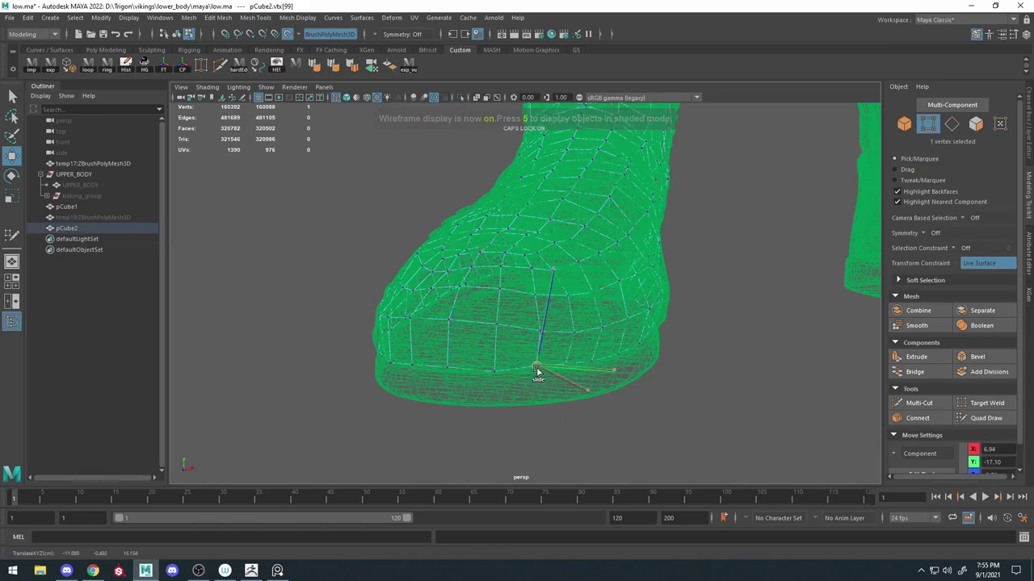
{"action": "left_click_drag", "start_coordinate": [536, 369], "coordinate": [432, 392], "text": "alt"}
{"action": "key", "text": "F8"}
{"action": "key", "text": "5"}
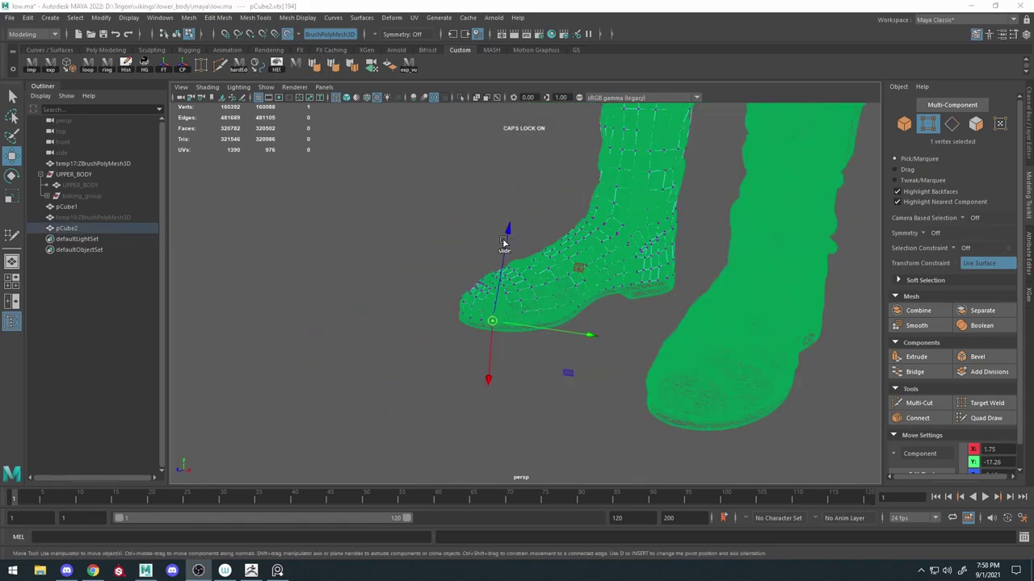
{"action": "left_click_drag", "start_coordinate": [533, 364], "coordinate": [485, 243], "text": "alt"}
Combine the boot cage and upper leg cage into one mesh.
{"action": "left_click", "coordinate": [508, 212], "text": "shift"}
{"action": "left_click", "coordinate": [460, 96]}
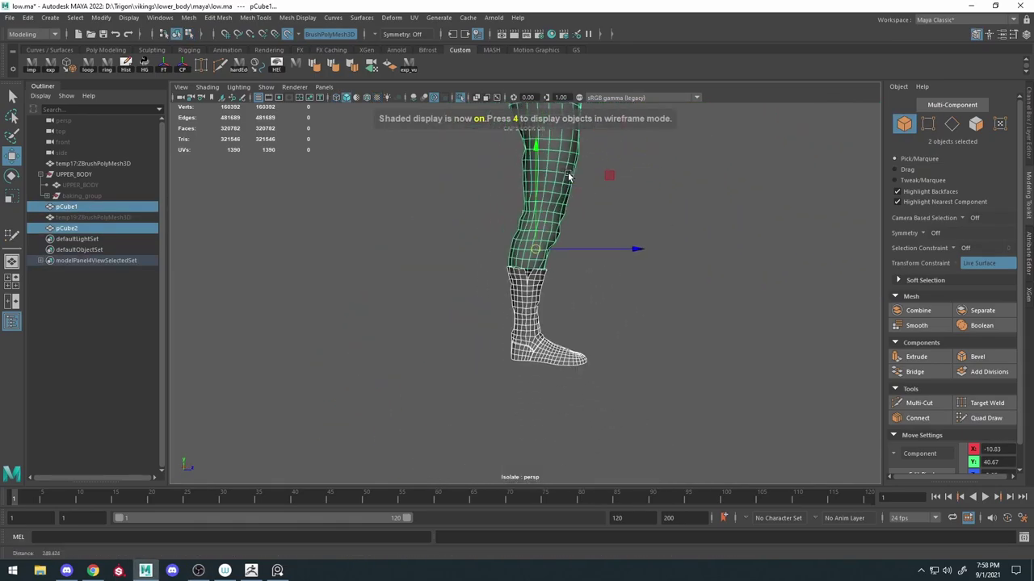
{"action": "left_click_drag", "start_coordinate": [633, 241], "coordinate": [525, 266], "text": "alt"}
{"action": "scroll", "coordinate": [501, 274], "scroll_direction": "up", "scroll_amount": 3}
{"action": "right_click_drag", "start_coordinate": [396, 315], "coordinate": [499, 279], "text": "shift"}
{"action": "left_click_drag", "start_coordinate": [498, 279], "coordinate": [537, 286], "text": "alt"}
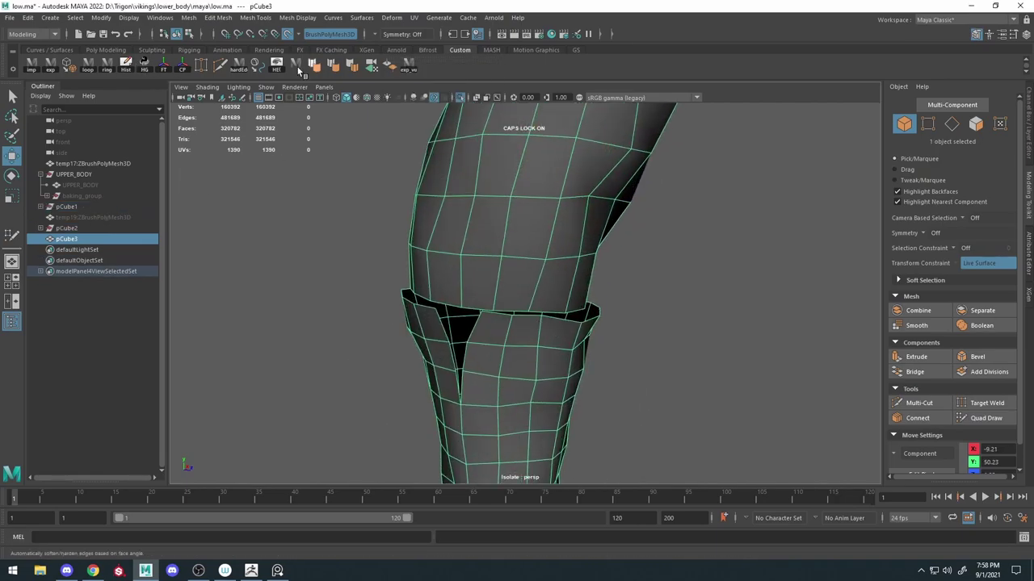
Bridge edge pairs across the strap gap between shin and boot sections.
{"action": "key", "text": "F10"}
{"action": "left_click", "coordinate": [538, 323]}
{"action": "right_click_drag", "start_coordinate": [542, 323], "coordinate": [533, 456], "text": "shift"}
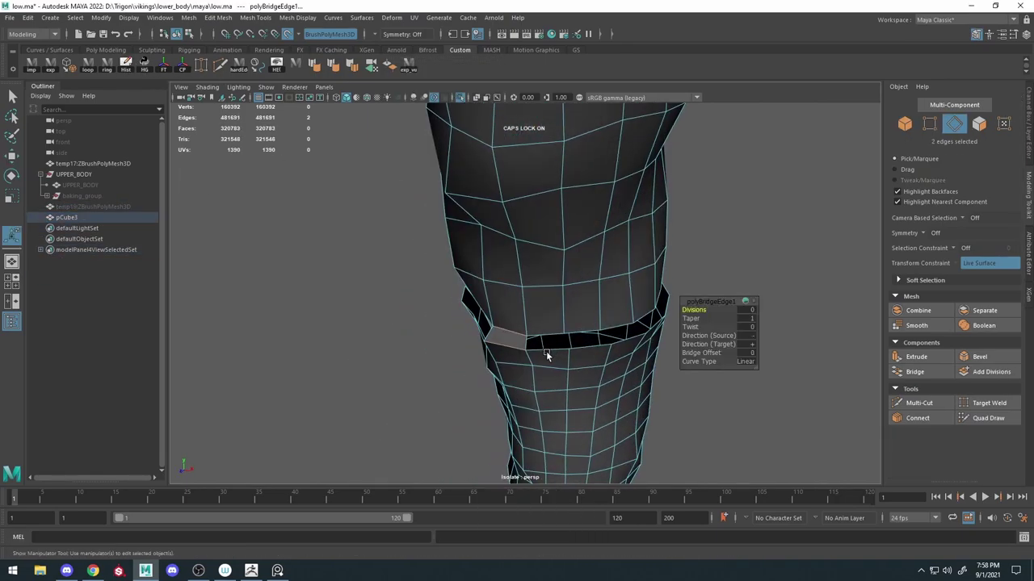
{"action": "left_click_drag", "start_coordinate": [546, 350], "coordinate": [665, 323], "text": "alt"}
{"action": "left_click_drag", "start_coordinate": [493, 390], "coordinate": [535, 337], "text": "alt"}
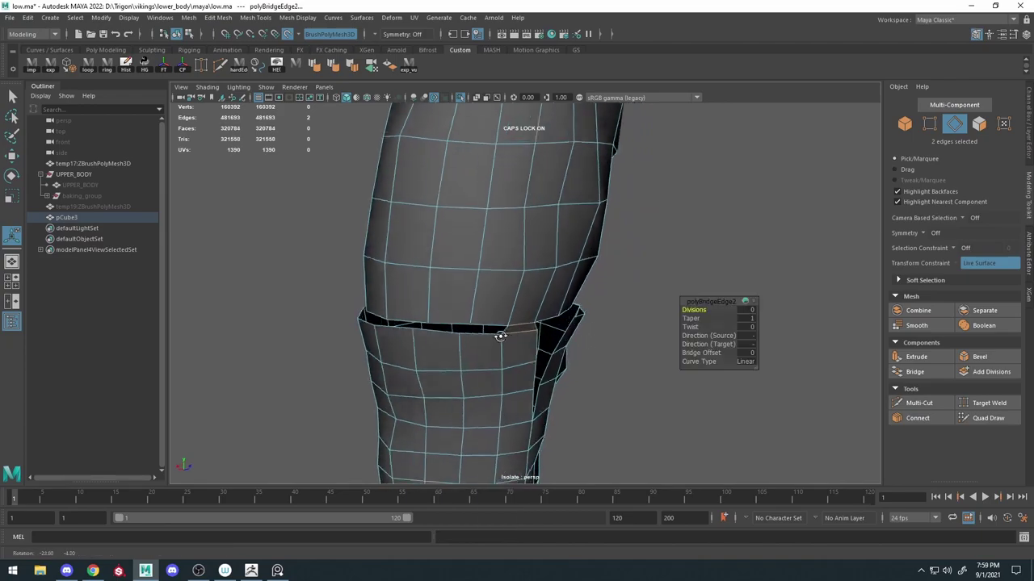
{"action": "left_click", "coordinate": [536, 331]}
{"action": "mouse_move", "coordinate": [516, 301]}
{"action": "left_mouse_down", "text": "alt"}
{"action": "mouse_move", "coordinate": [607, 356]}
{"action": "mouse_move", "coordinate": [507, 322]}
{"action": "mouse_move", "coordinate": [519, 339]}
{"action": "mouse_move", "coordinate": [584, 331]}
{"action": "mouse_move", "coordinate": [526, 316]}
{"action": "left_mouse_up", "text": "alt"}
{"action": "left_click", "coordinate": [507, 322], "text": "shift"}
Redo the bridge across the gap and fill the open hole near the cuff front.
{"action": "key", "text": "ctrl+z"}
{"action": "key", "text": "shift+z"}
{"action": "key", "text": "ctrl+z"}
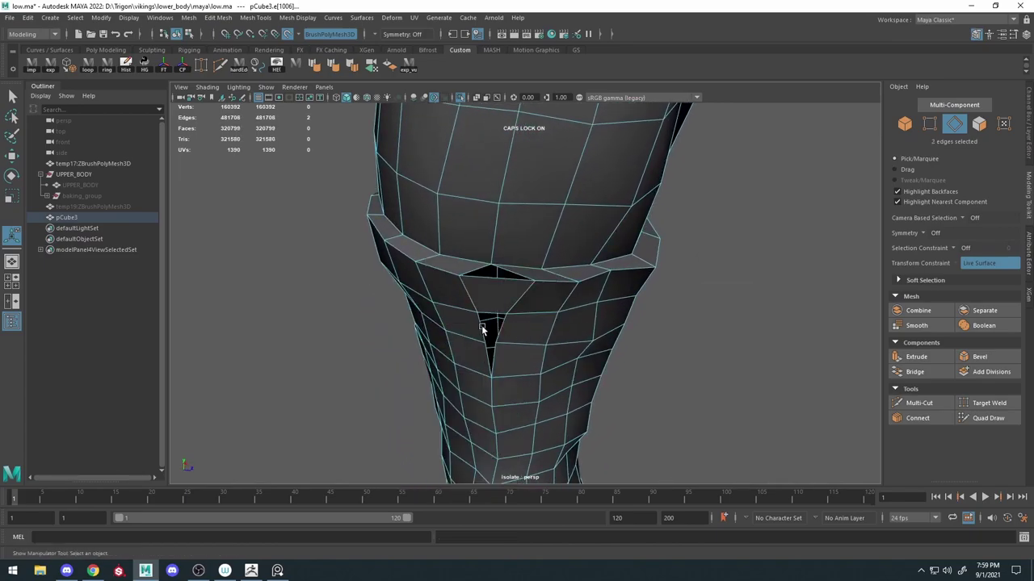
{"action": "key", "text": "shift+z"}
{"action": "right_click_drag", "start_coordinate": [501, 278], "coordinate": [496, 346], "text": "shift"}
{"action": "right_click_drag", "start_coordinate": [487, 423], "coordinate": [487, 423], "text": "shift"}
{"action": "key", "text": "ctrl+shift+x"}
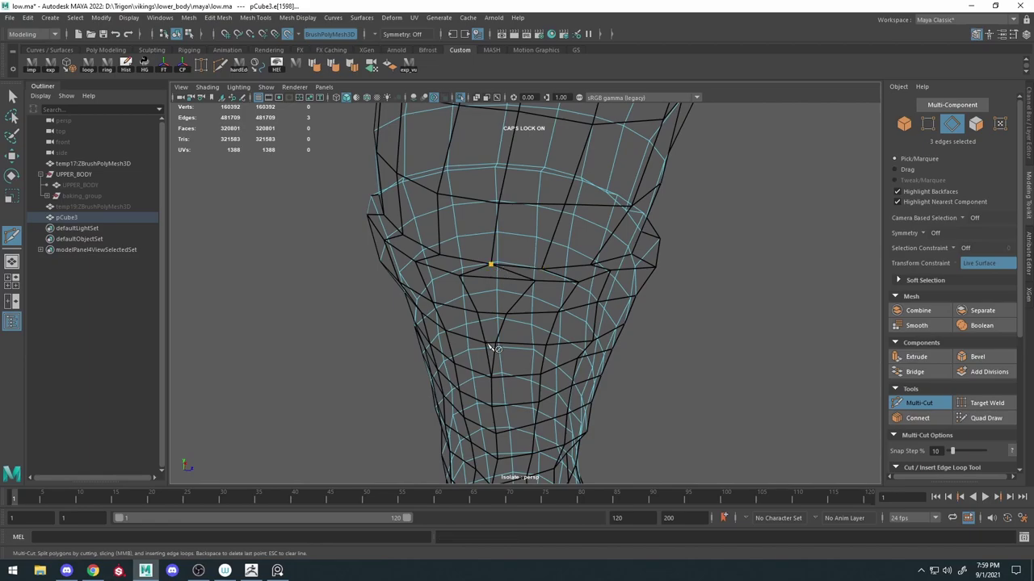
Cut new edges through the front notch of the cage with the sculpt visible.
{"action": "key", "text": "5"}
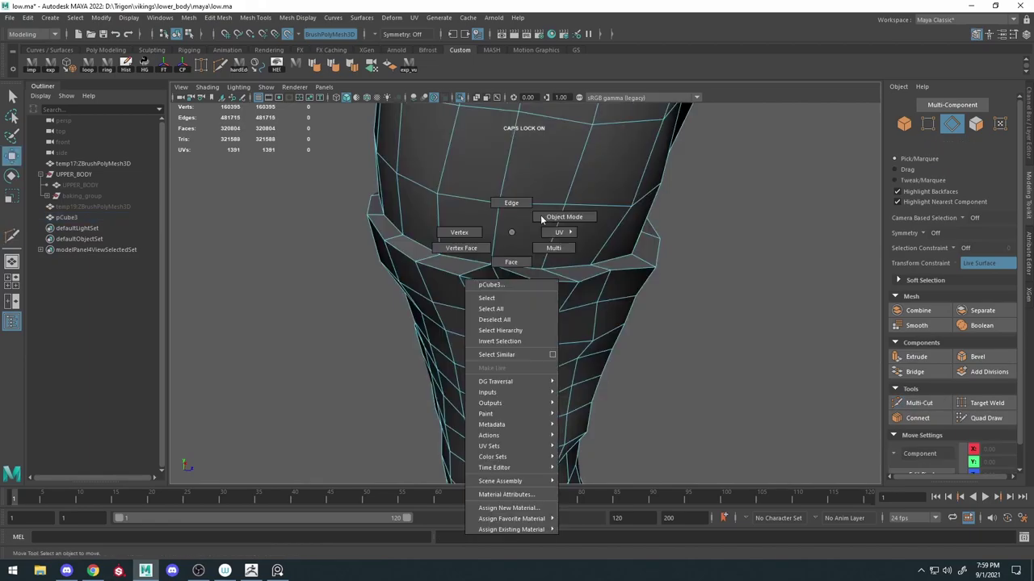
{"action": "right_click_drag", "start_coordinate": [519, 219], "coordinate": [465, 114], "text": "shift"}
{"action": "key", "text": "ctrl+1"}
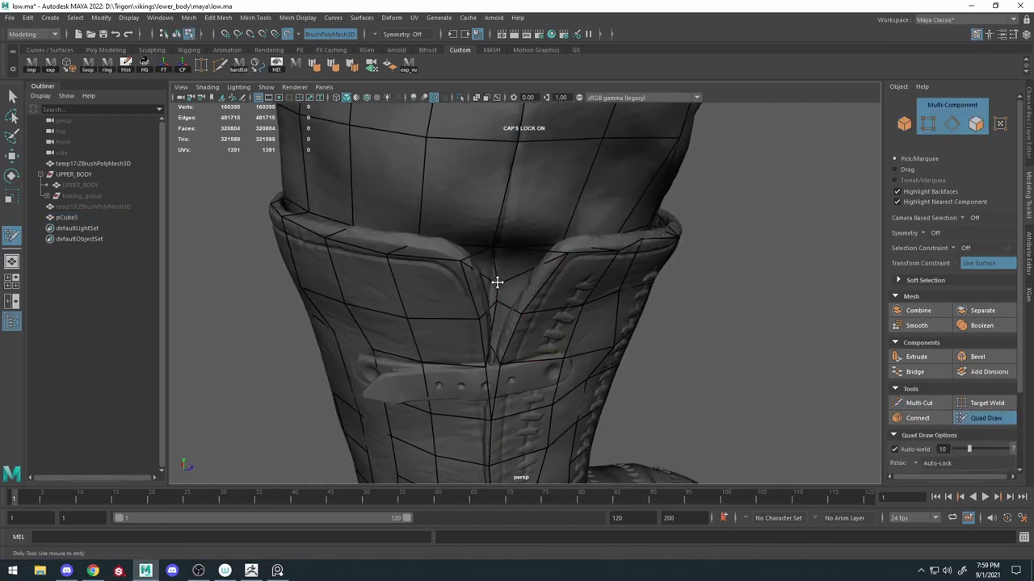
{"action": "mouse_move", "coordinate": [497, 282]}
{"action": "left_mouse_down", "text": "alt"}
{"action": "mouse_move", "coordinate": [480, 237]}
{"action": "mouse_move", "coordinate": [510, 295]}
{"action": "mouse_move", "coordinate": [484, 336]}
{"action": "mouse_move", "coordinate": [541, 369]}
{"action": "left_mouse_up", "text": "alt"}
{"action": "left_click", "coordinate": [921, 406]}
{"action": "key", "text": "w"}
{"action": "left_click", "coordinate": [517, 348]}
{"action": "key", "text": "ctrl+1"}
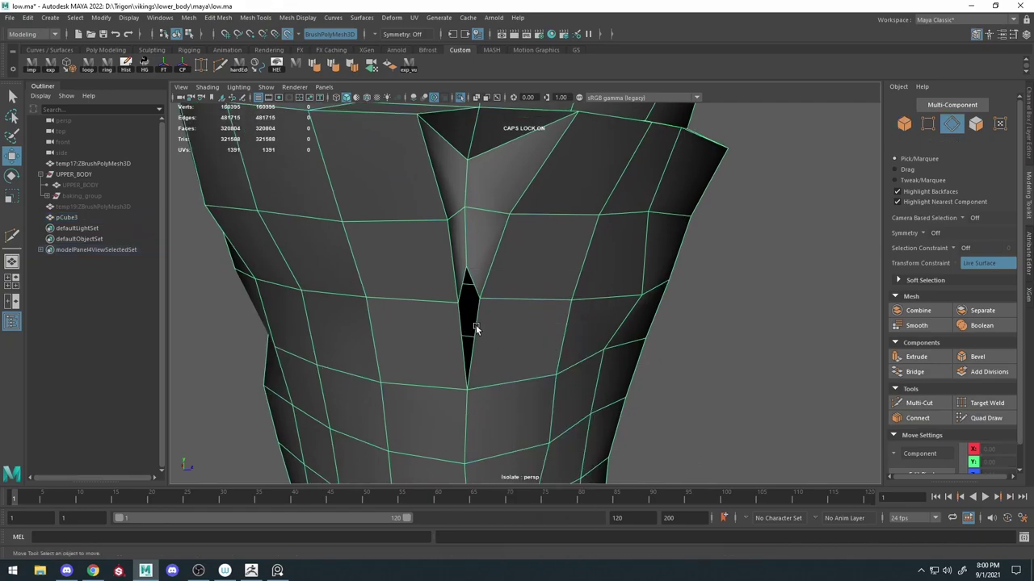
Pull the vertices beside the front slit together to close the gap.
{"action": "left_click", "coordinate": [468, 341]}
{"action": "left_click", "coordinate": [466, 288]}
{"action": "left_click_drag", "start_coordinate": [467, 289], "coordinate": [469, 325]}
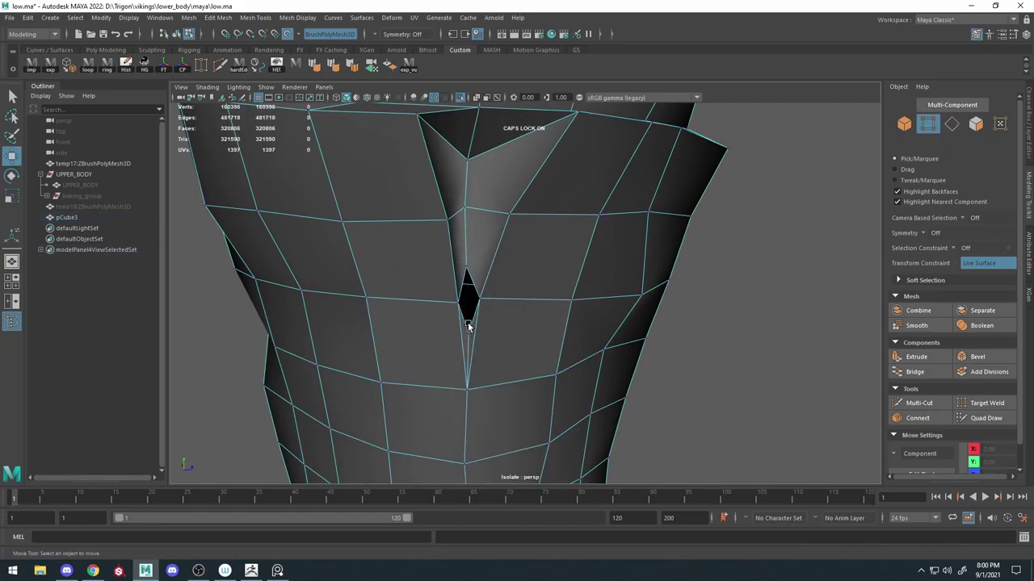
{"action": "key", "text": "ctrl+1"}
{"action": "right_click_drag", "start_coordinate": [468, 326], "coordinate": [466, 305], "text": "shift"}
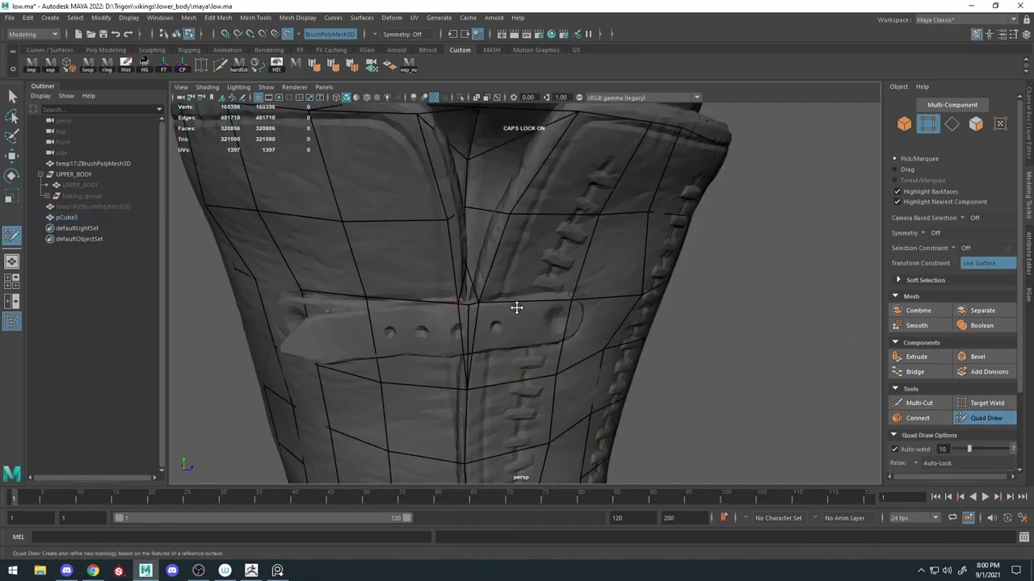
{"action": "mouse_move", "coordinate": [516, 307]}
{"action": "left_mouse_down", "text": "alt"}
{"action": "mouse_move", "coordinate": [491, 316]}
{"action": "mouse_move", "coordinate": [480, 282]}
{"action": "mouse_move", "coordinate": [480, 342]}
{"action": "mouse_move", "coordinate": [499, 338]}
{"action": "mouse_move", "coordinate": [478, 365]}
{"action": "left_mouse_up", "text": "alt"}
Fill the small triangular hole in the cage and check it in wireframe.
{"action": "right_click_drag", "start_coordinate": [487, 323], "coordinate": [527, 305]}
{"action": "key", "text": "ctrl+1"}
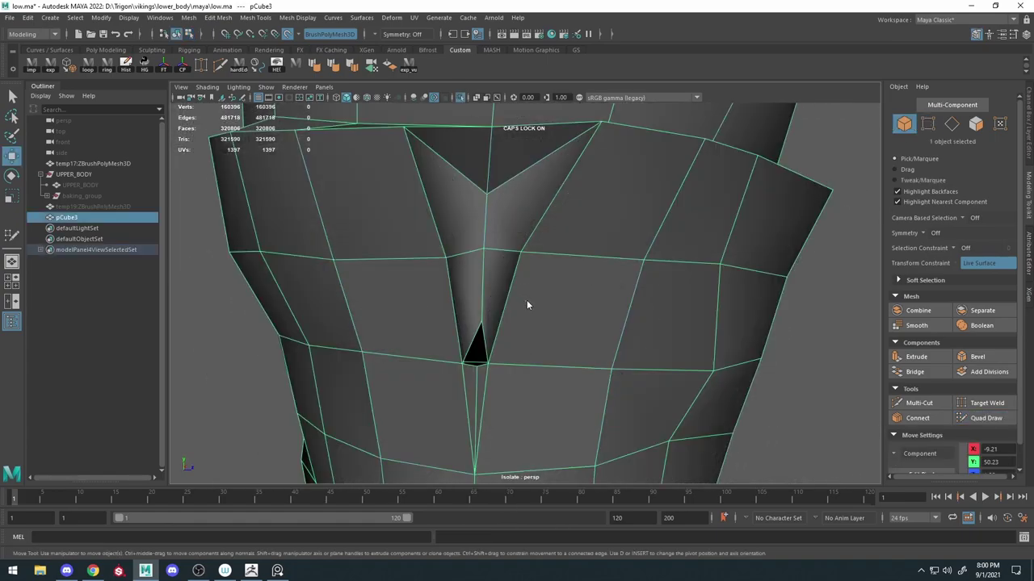
{"action": "right_click_drag", "start_coordinate": [482, 366], "coordinate": [482, 325], "text": "shift"}
{"action": "key", "text": "4"}
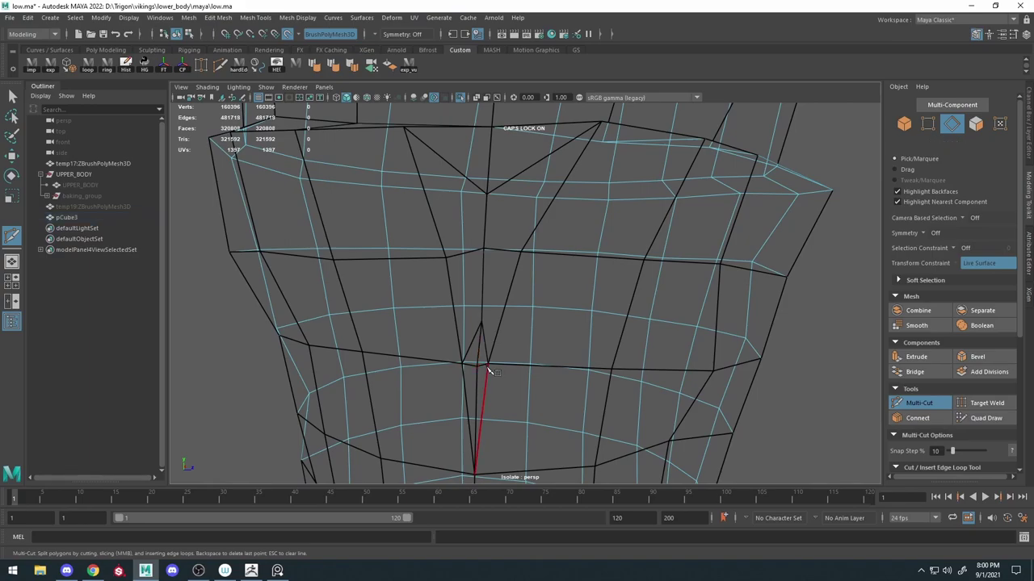
{"action": "key", "text": "5"}
{"action": "key", "text": "ctrl+1"}
Frame the folded boot cuff flap for drawing quads.
{"action": "right_click_drag", "start_coordinate": [534, 253], "coordinate": [553, 265], "text": "shift"}
{"action": "scroll", "coordinate": [552, 265], "scroll_direction": "up", "scroll_amount": 4}
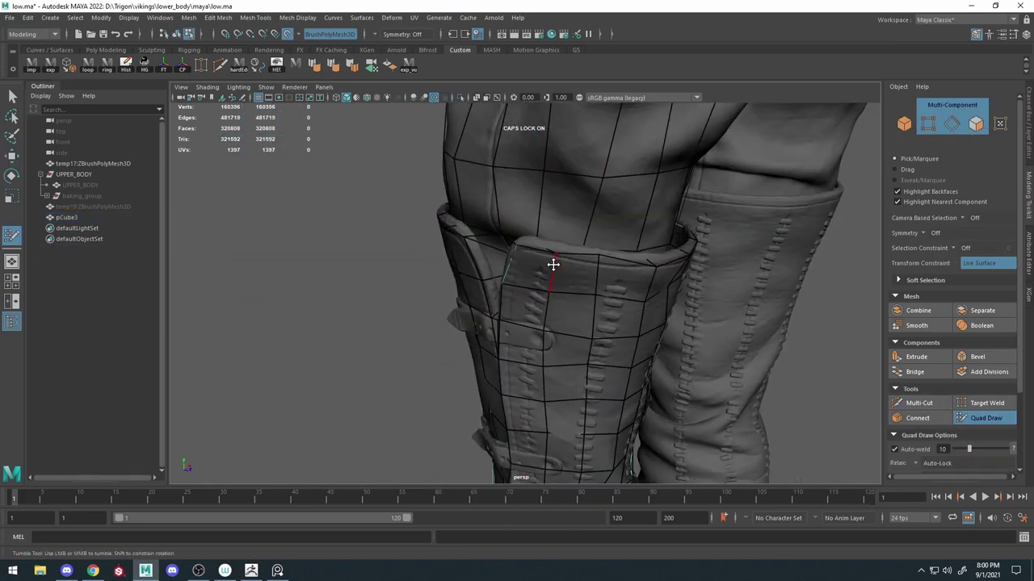
{"action": "mouse_move", "coordinate": [552, 264]}
{"action": "left_mouse_down", "text": "alt"}
{"action": "mouse_move", "coordinate": [535, 326]}
{"action": "mouse_move", "coordinate": [503, 341]}
{"action": "left_mouse_up", "text": "alt"}
{"action": "mouse_move", "coordinate": [485, 379]}
{"action": "left_mouse_down", "text": "alt"}
{"action": "mouse_move", "coordinate": [545, 279]}
{"action": "mouse_move", "coordinate": [487, 277]}
{"action": "mouse_move", "coordinate": [502, 299]}
{"action": "mouse_move", "coordinate": [630, 300]}
{"action": "left_mouse_up", "text": "alt"}
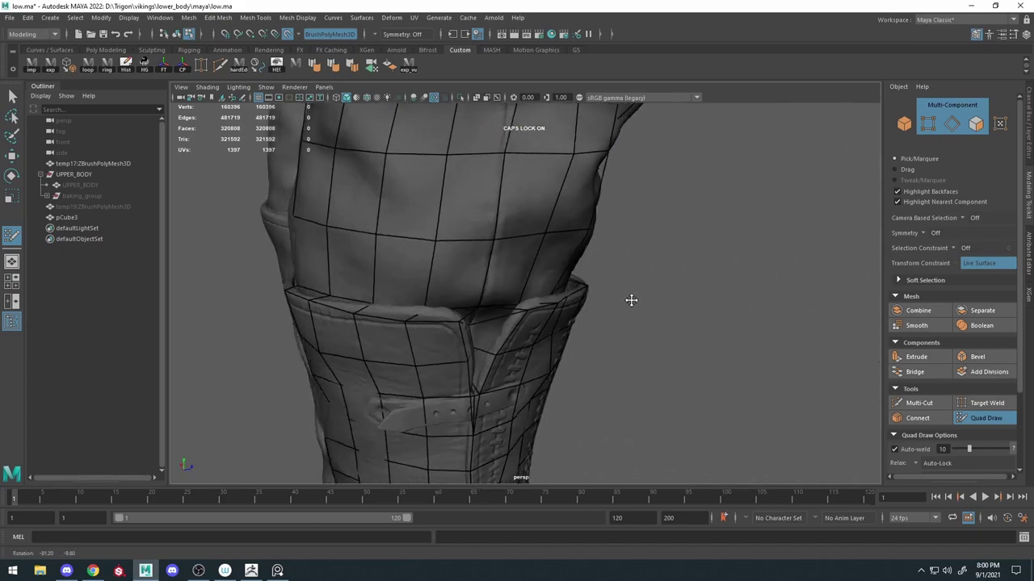
{"action": "scroll", "coordinate": [531, 281], "scroll_direction": "up", "scroll_amount": 3}
{"action": "mouse_move", "coordinate": [531, 282]}
{"action": "left_mouse_down", "text": "alt"}
{"action": "mouse_move", "coordinate": [694, 283]}
{"action": "mouse_move", "coordinate": [628, 247]}
{"action": "left_mouse_up", "text": "alt"}
{"action": "scroll", "coordinate": [636, 303], "scroll_direction": "up", "scroll_amount": 2}
{"action": "key", "text": "w"}
{"action": "left_click", "coordinate": [975, 417]}
{"action": "scroll", "coordinate": [716, 293], "scroll_direction": "down", "scroll_amount": 2}
Undo a bad face and add a new quad on the cuff flap.
{"action": "right_click_drag", "start_coordinate": [627, 248], "coordinate": [676, 327], "text": "alt"}
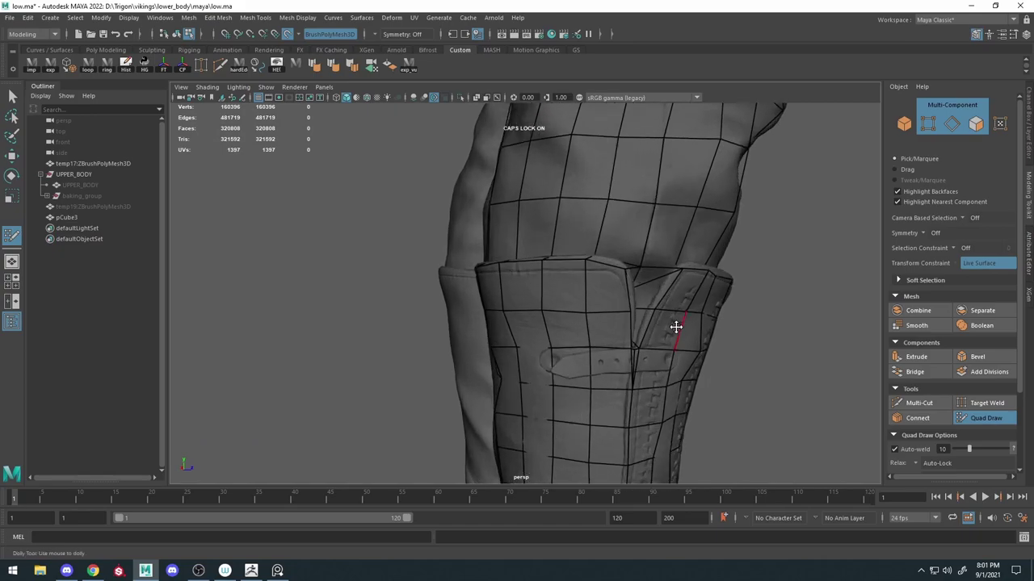
{"action": "mouse_move", "coordinate": [676, 326]}
{"action": "left_mouse_down", "text": "alt"}
{"action": "mouse_move", "coordinate": [593, 299]}
{"action": "mouse_move", "coordinate": [613, 296]}
{"action": "left_mouse_up", "text": "alt"}
{"action": "mouse_move", "coordinate": [685, 301]}
{"action": "left_mouse_down", "text": "alt"}
{"action": "mouse_move", "coordinate": [670, 323]}
{"action": "mouse_move", "coordinate": [646, 307]}
{"action": "left_mouse_up", "text": "alt"}
{"action": "right_click_drag", "start_coordinate": [646, 307], "coordinate": [637, 287], "text": "alt"}
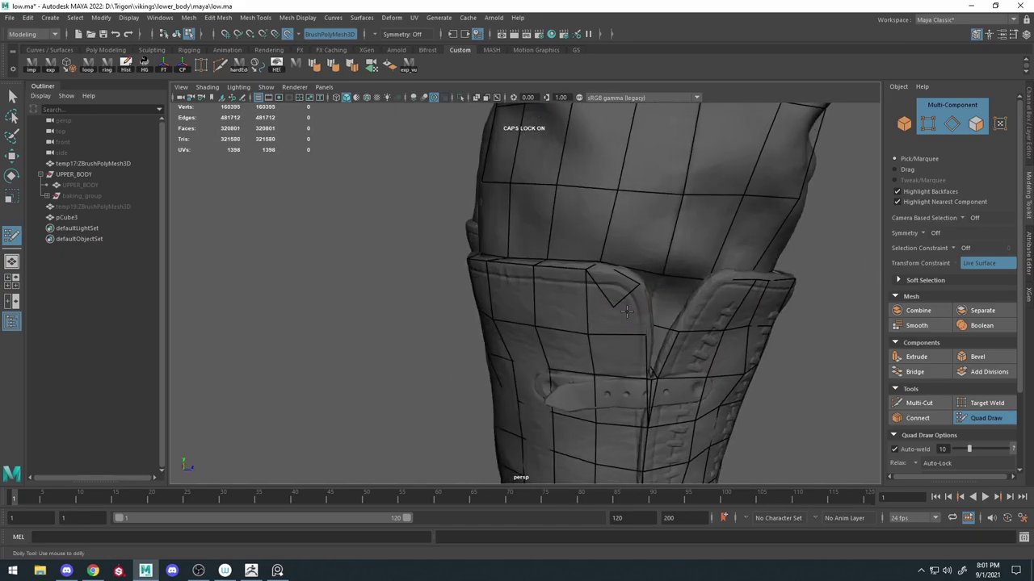
{"action": "key", "text": "ctrl+z"}
{"action": "mouse_move", "coordinate": [627, 311]}
{"action": "left_mouse_down", "text": "alt"}
{"action": "mouse_move", "coordinate": [544, 320]}
{"action": "mouse_move", "coordinate": [619, 376]}
{"action": "mouse_move", "coordinate": [547, 381]}
{"action": "mouse_move", "coordinate": [517, 341]}
{"action": "mouse_move", "coordinate": [599, 362]}
{"action": "left_mouse_up", "text": "alt"}
{"action": "left_click", "coordinate": [579, 340], "text": "shift"}
{"action": "scroll", "coordinate": [600, 362], "scroll_direction": "up", "scroll_amount": 3}
{"action": "right_click_drag", "start_coordinate": [599, 362], "coordinate": [637, 399], "text": "shift"}
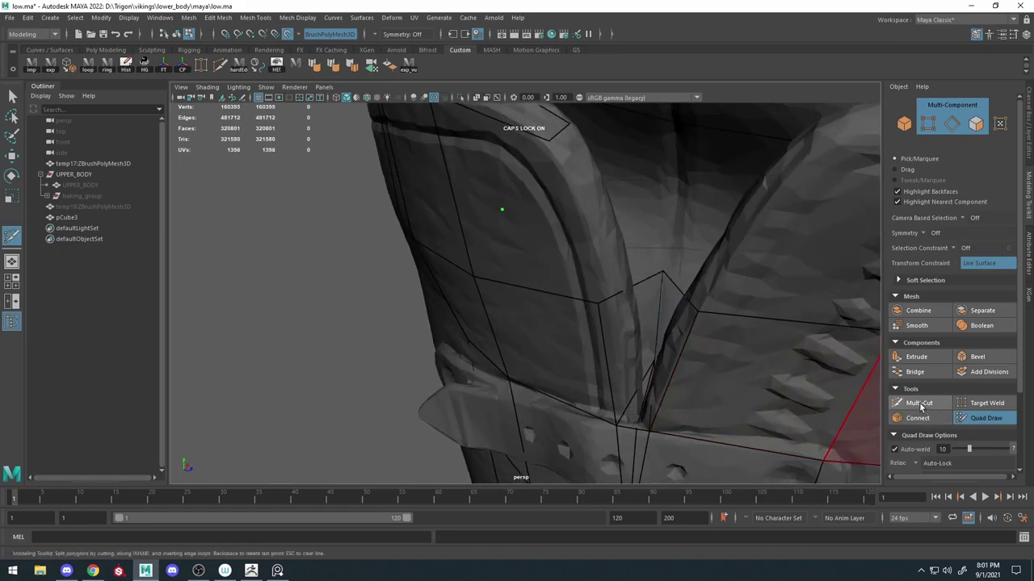
Adjust a cuff-flap vertex and fill the next previewed quad on the flap.
{"action": "key", "text": "w"}
{"action": "left_click_drag", "start_coordinate": [576, 318], "coordinate": [541, 376], "text": "alt"}
{"action": "left_click", "coordinate": [568, 333]}
{"action": "left_click", "coordinate": [959, 414]}
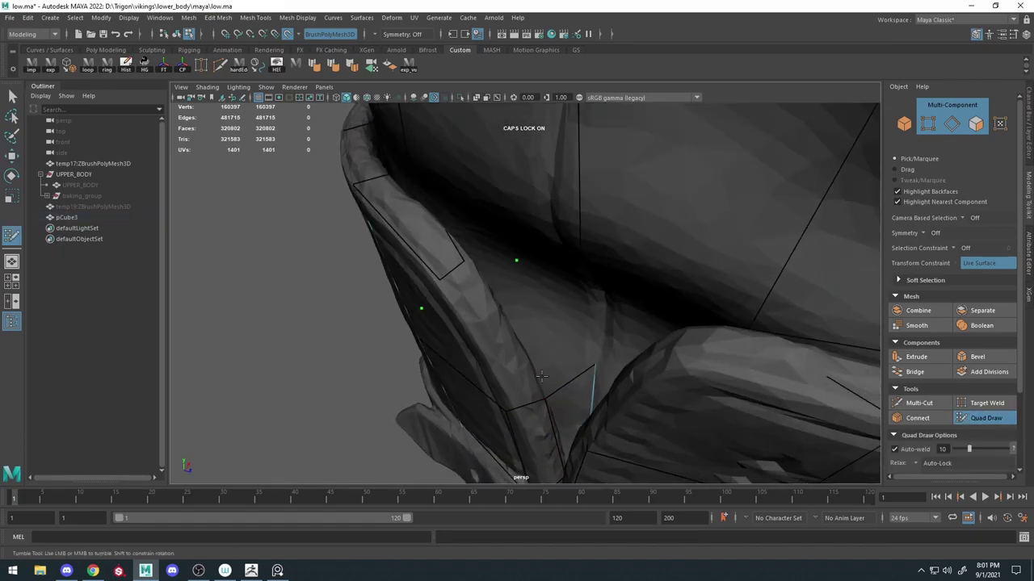
{"action": "left_click_drag", "start_coordinate": [495, 414], "coordinate": [544, 344], "text": "alt"}
{"action": "right_click_drag", "start_coordinate": [544, 344], "coordinate": [543, 226], "text": "alt"}
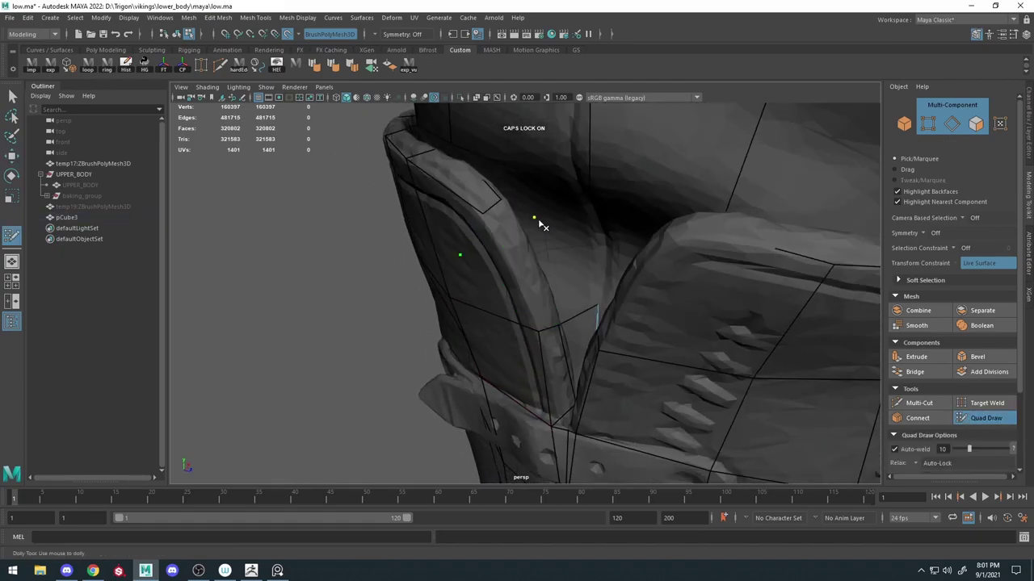
{"action": "left_click", "coordinate": [529, 266], "text": "shift"}
{"action": "mouse_move", "coordinate": [529, 267]}
{"action": "left_mouse_down", "text": "alt"}
{"action": "mouse_move", "coordinate": [478, 267]}
{"action": "mouse_move", "coordinate": [585, 249]}
{"action": "mouse_move", "coordinate": [593, 278]}
{"action": "left_mouse_up", "text": "alt"}
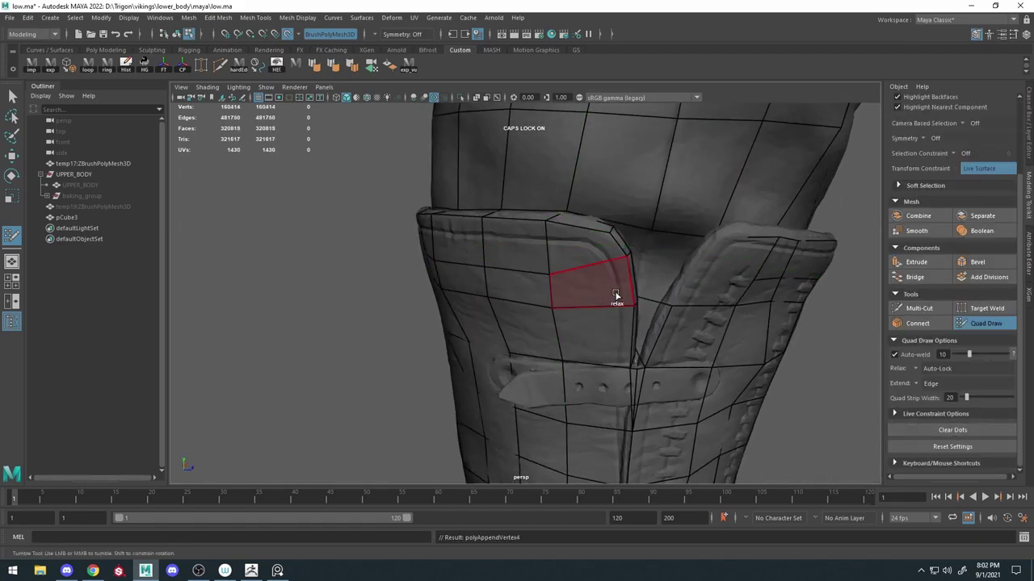
Undo the last drawn quad and frame the gap between the cuff flaps.
{"action": "key", "text": "ctrl+z"}
{"action": "mouse_move", "coordinate": [627, 307]}
{"action": "left_mouse_down", "text": "alt"}
{"action": "mouse_move", "coordinate": [626, 234]}
{"action": "mouse_move", "coordinate": [617, 235]}
{"action": "left_mouse_up", "text": "alt"}
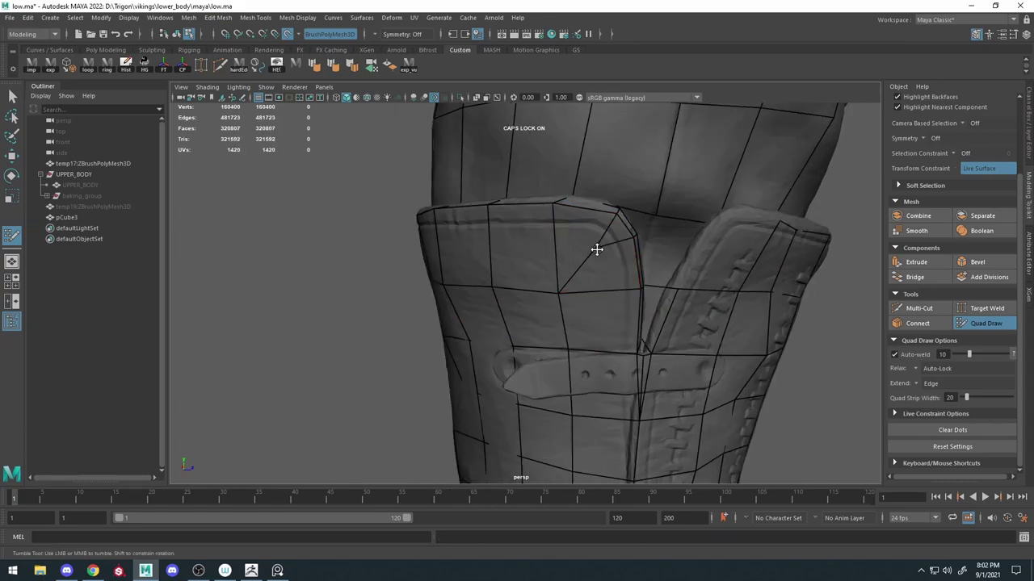
{"action": "left_click_drag", "start_coordinate": [633, 293], "coordinate": [568, 292], "text": "alt"}
{"action": "scroll", "coordinate": [568, 293], "scroll_direction": "up", "scroll_amount": 5}
{"action": "mouse_move", "coordinate": [565, 250]}
{"action": "left_mouse_down", "text": "alt"}
{"action": "mouse_move", "coordinate": [617, 390]}
{"action": "mouse_move", "coordinate": [409, 390]}
{"action": "mouse_move", "coordinate": [508, 370]}
{"action": "left_mouse_up", "text": "alt"}
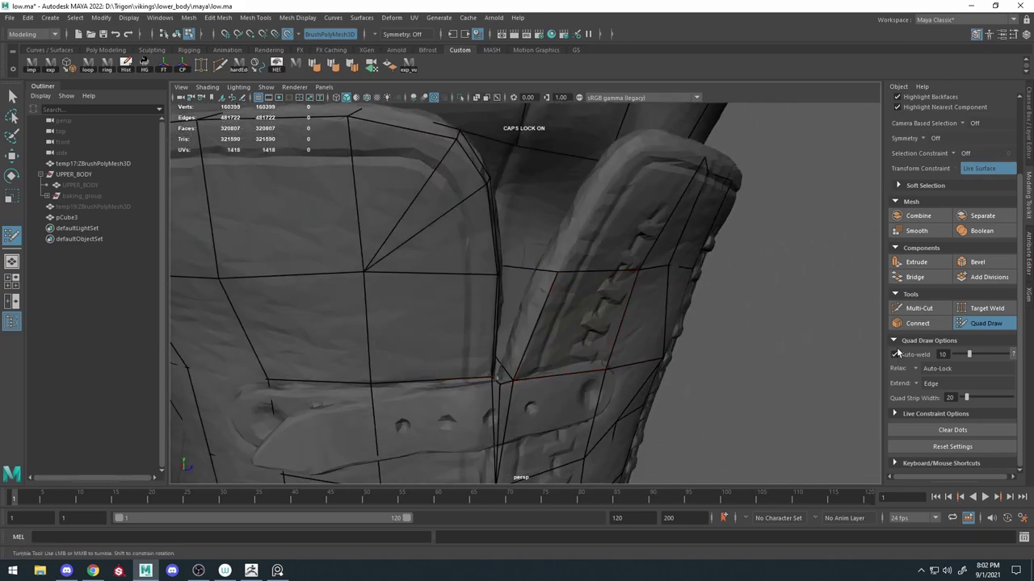
Switch between Multi-Cut, Quad Draw and Move on the cuff flap, clearing the vertex selection.
{"action": "key", "text": "ctrl+shift+x"}
{"action": "left_click", "coordinate": [982, 324]}
{"action": "mouse_move", "coordinate": [582, 243]}
{"action": "left_mouse_down", "text": "alt"}
{"action": "mouse_move", "coordinate": [592, 233]}
{"action": "mouse_move", "coordinate": [487, 258]}
{"action": "mouse_move", "coordinate": [401, 208]}
{"action": "left_mouse_up", "text": "alt"}
{"action": "key", "text": "w"}
{"action": "left_click", "coordinate": [401, 209]}
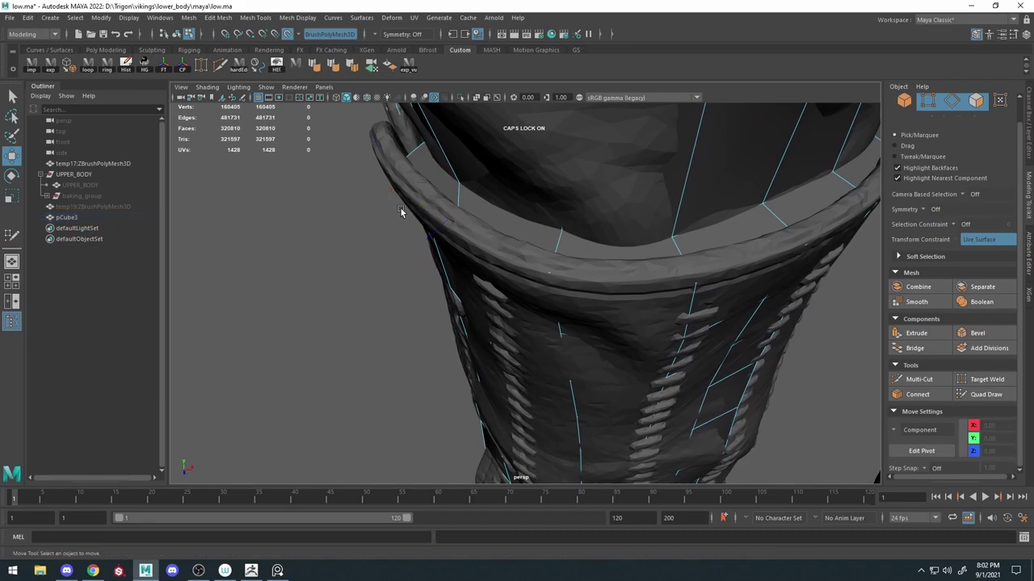
{"action": "left_click", "coordinate": [987, 401]}
Draw quads on the sculpted cuff, viewing it from the front and below.
{"action": "mouse_move", "coordinate": [477, 201]}
{"action": "left_mouse_down", "text": "alt"}
{"action": "mouse_move", "coordinate": [509, 228]}
{"action": "mouse_move", "coordinate": [531, 201]}
{"action": "mouse_move", "coordinate": [575, 274]}
{"action": "mouse_move", "coordinate": [473, 323]}
{"action": "left_mouse_up", "text": "alt"}
{"action": "right_click_drag", "start_coordinate": [473, 323], "coordinate": [481, 311], "text": "shift"}
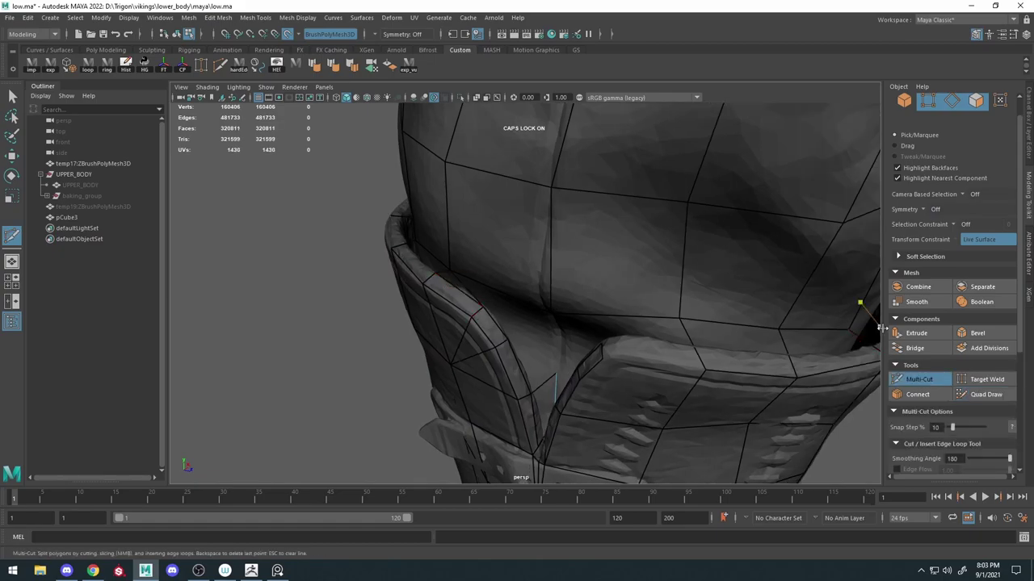
{"action": "right_click_drag", "start_coordinate": [881, 328], "coordinate": [433, 277], "text": "shift"}
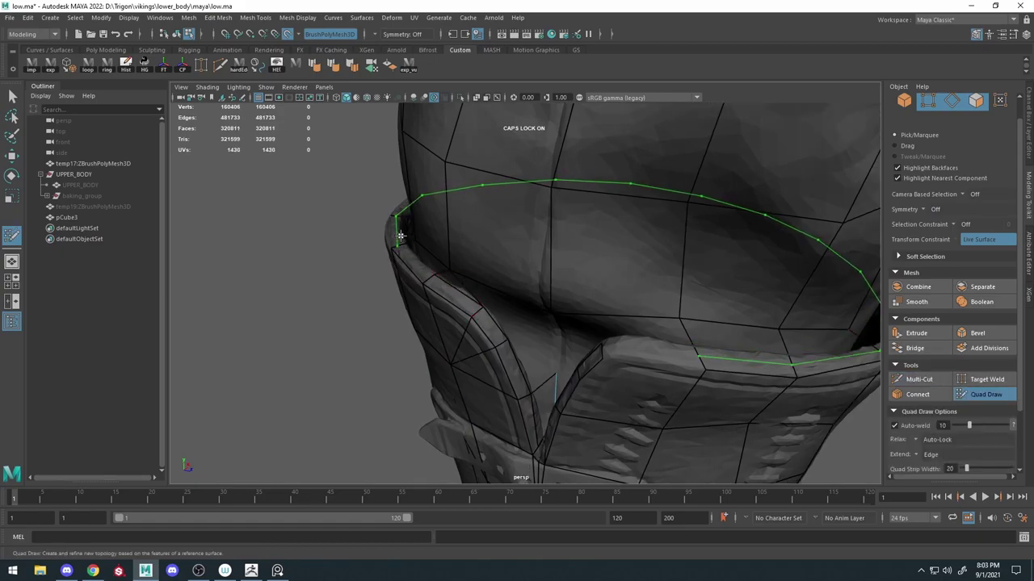
{"action": "mouse_move", "coordinate": [703, 348]}
{"action": "left_mouse_down", "text": "alt"}
{"action": "mouse_move", "coordinate": [727, 413]}
{"action": "mouse_move", "coordinate": [451, 331]}
{"action": "left_mouse_up", "text": "alt"}
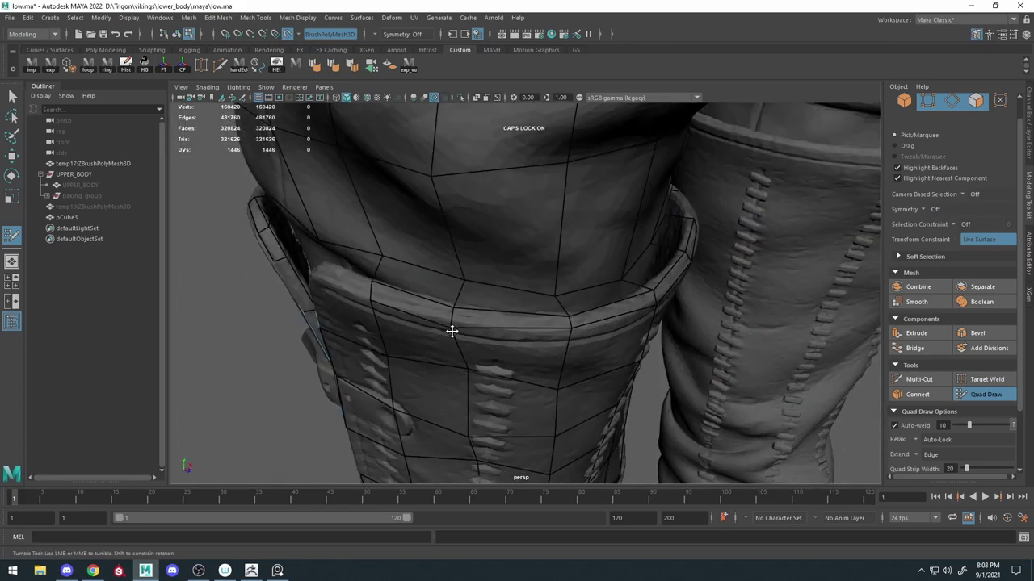
{"action": "mouse_move", "coordinate": [569, 317]}
{"action": "left_mouse_down", "text": "alt"}
{"action": "mouse_move", "coordinate": [542, 351]}
{"action": "mouse_move", "coordinate": [493, 339]}
{"action": "mouse_move", "coordinate": [616, 310]}
{"action": "mouse_move", "coordinate": [572, 244]}
{"action": "mouse_move", "coordinate": [548, 263]}
{"action": "left_mouse_up", "text": "alt"}
Try an edge loop around the cuff, undo it, then cut an edge into the flap gap.
{"action": "left_click", "coordinate": [493, 339], "text": "ctrl"}
{"action": "key", "text": "ctrl+z"}
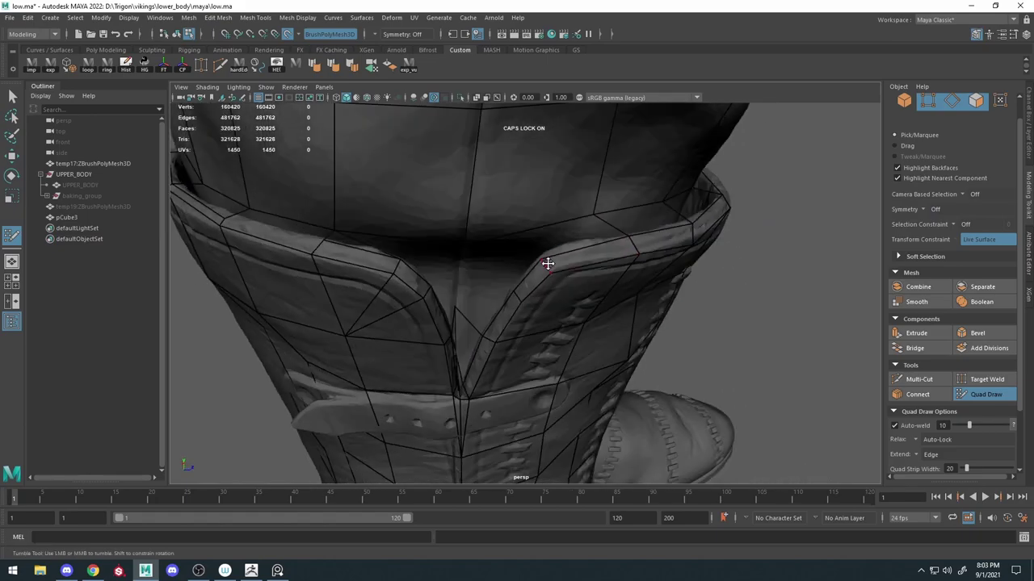
{"action": "mouse_move", "coordinate": [517, 297]}
{"action": "left_mouse_down", "text": "alt"}
{"action": "mouse_move", "coordinate": [588, 243]}
{"action": "mouse_move", "coordinate": [577, 266]}
{"action": "mouse_move", "coordinate": [547, 272]}
{"action": "left_mouse_up", "text": "alt"}
{"action": "right_click_drag", "start_coordinate": [583, 321], "coordinate": [572, 322], "text": "shift"}
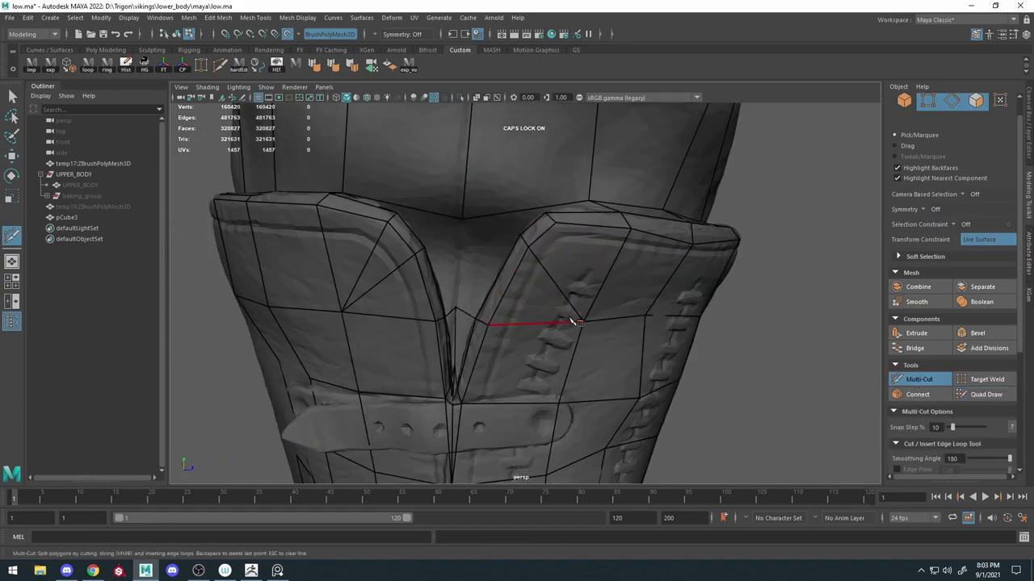
{"action": "left_click_drag", "start_coordinate": [627, 256], "coordinate": [525, 312], "text": "alt"}
{"action": "scroll", "coordinate": [525, 312], "scroll_direction": "up", "scroll_amount": 5}
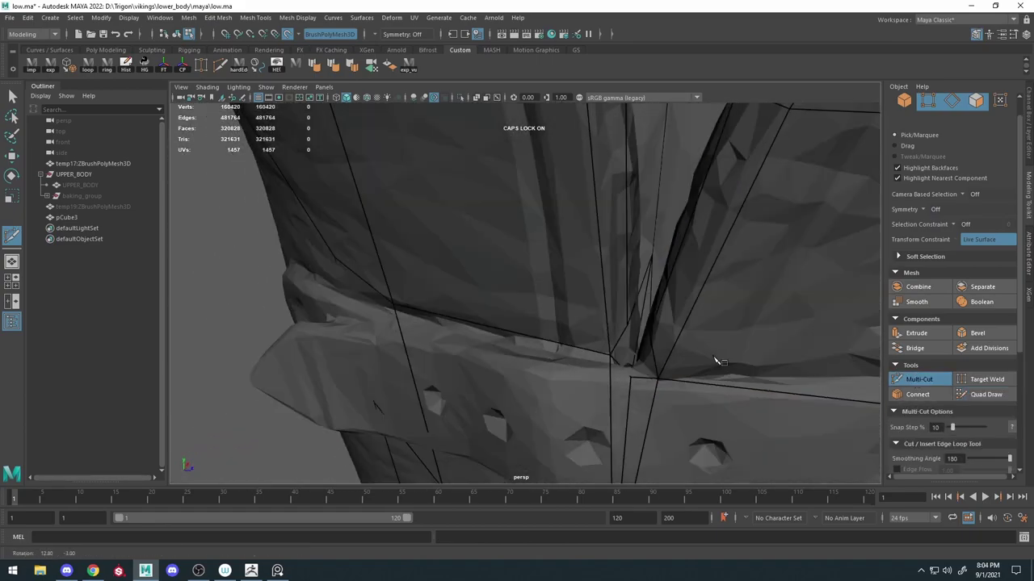
{"action": "mouse_move", "coordinate": [716, 358]}
{"action": "left_mouse_down", "text": "alt"}
{"action": "mouse_move", "coordinate": [595, 342]}
{"action": "mouse_move", "coordinate": [667, 347]}
{"action": "mouse_move", "coordinate": [738, 316]}
{"action": "left_mouse_up", "text": "alt"}
{"action": "right_click_drag", "start_coordinate": [738, 316], "coordinate": [529, 311], "text": "shift"}
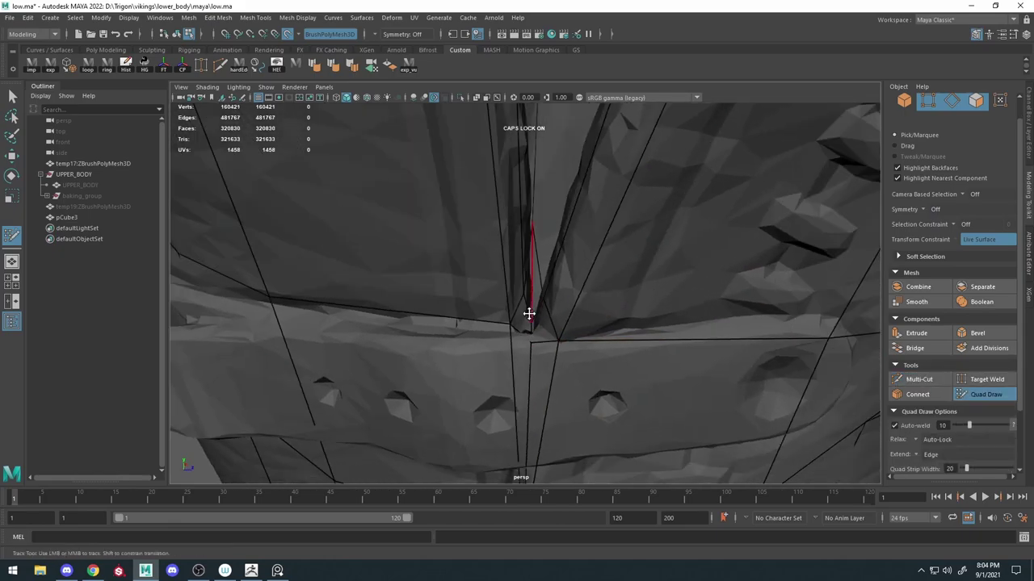
Orbit and zoom around the cuff to review the new cut.
{"action": "mouse_move", "coordinate": [528, 311]}
{"action": "left_mouse_down", "text": "alt"}
{"action": "mouse_move", "coordinate": [528, 294]}
{"action": "mouse_move", "coordinate": [544, 296]}
{"action": "mouse_move", "coordinate": [521, 306]}
{"action": "left_mouse_up", "text": "alt"}
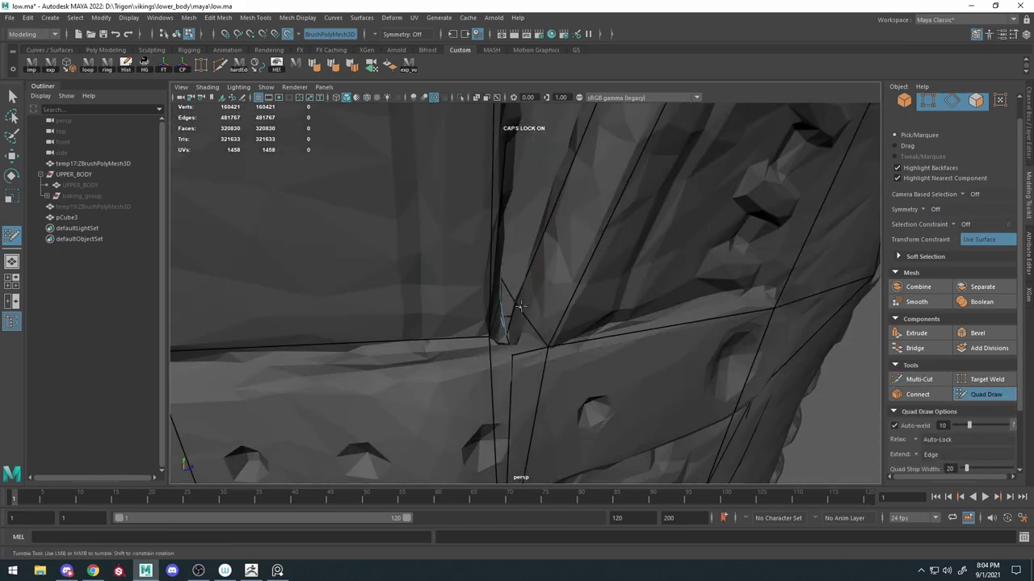
{"action": "scroll", "coordinate": [520, 306], "scroll_direction": "down", "scroll_amount": 5}
{"action": "scroll", "coordinate": [618, 342], "scroll_direction": "down", "scroll_amount": 3}
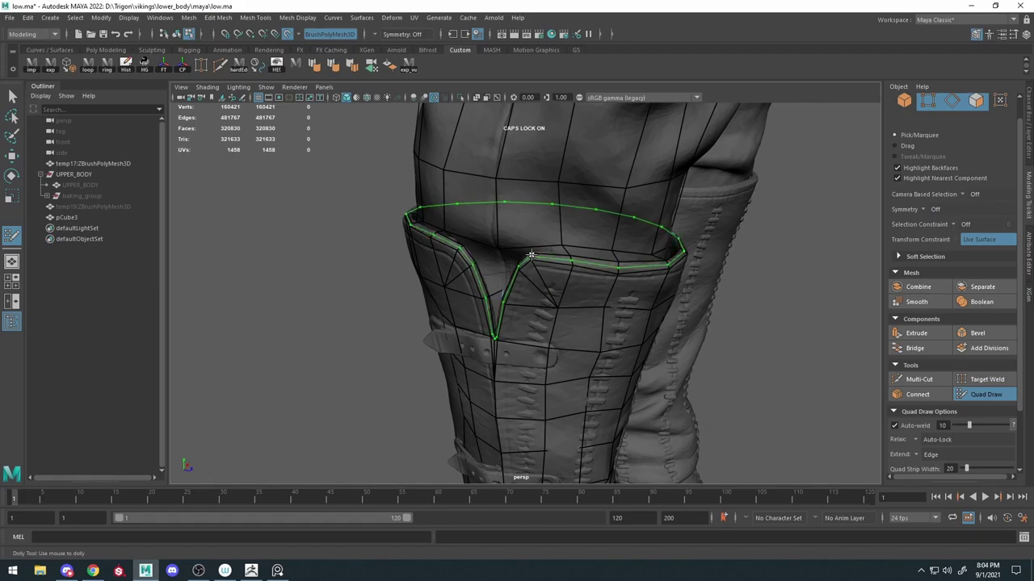
{"action": "scroll", "coordinate": [615, 313], "scroll_direction": "up", "scroll_amount": 3}
{"action": "left_click_drag", "start_coordinate": [618, 341], "coordinate": [485, 371], "text": "alt"}
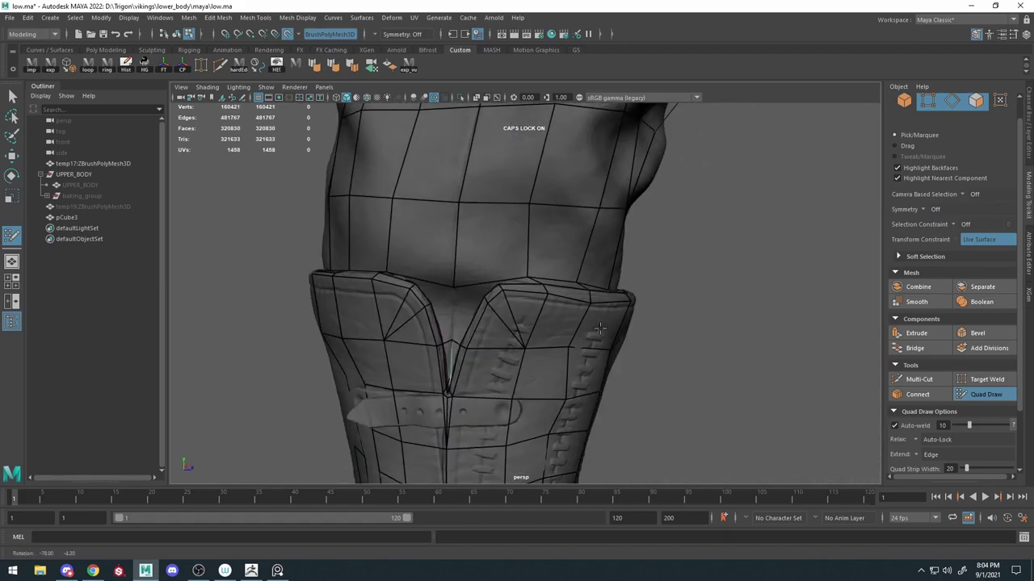
{"action": "scroll", "coordinate": [577, 290], "scroll_direction": "up", "scroll_amount": 2}
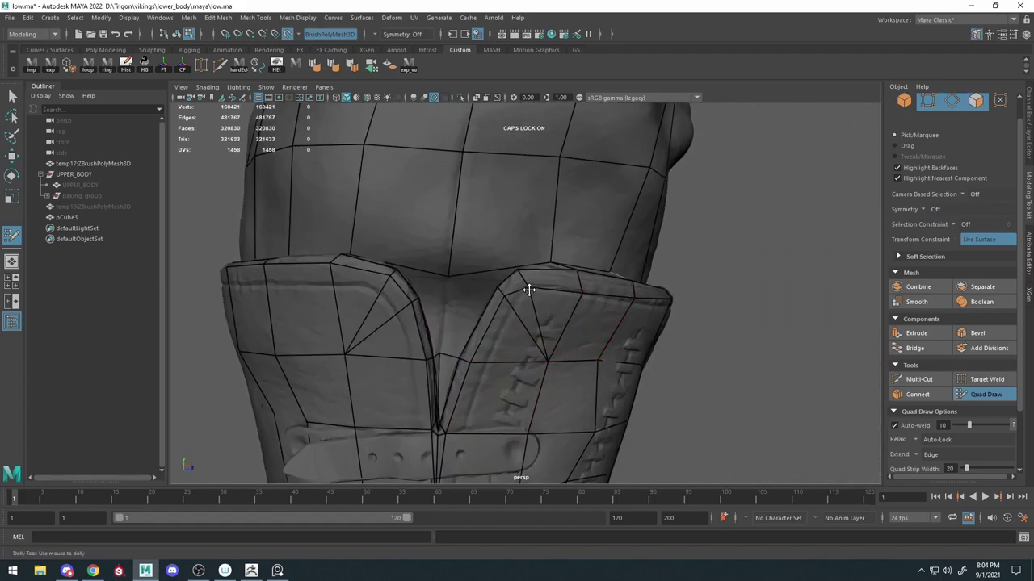
{"action": "mouse_move", "coordinate": [478, 354]}
{"action": "left_mouse_down", "text": "alt"}
{"action": "mouse_move", "coordinate": [505, 275]}
{"action": "mouse_move", "coordinate": [439, 307]}
{"action": "left_mouse_up", "text": "alt"}
Check the cuff against the other leg, strap, buckle and thigh, switching between Multi-Cut and Quad Draw.
{"action": "mouse_move", "coordinate": [635, 318]}
{"action": "left_mouse_down", "text": "alt"}
{"action": "mouse_move", "coordinate": [743, 309]}
{"action": "mouse_move", "coordinate": [450, 319]}
{"action": "mouse_move", "coordinate": [548, 319]}
{"action": "left_mouse_up", "text": "alt"}
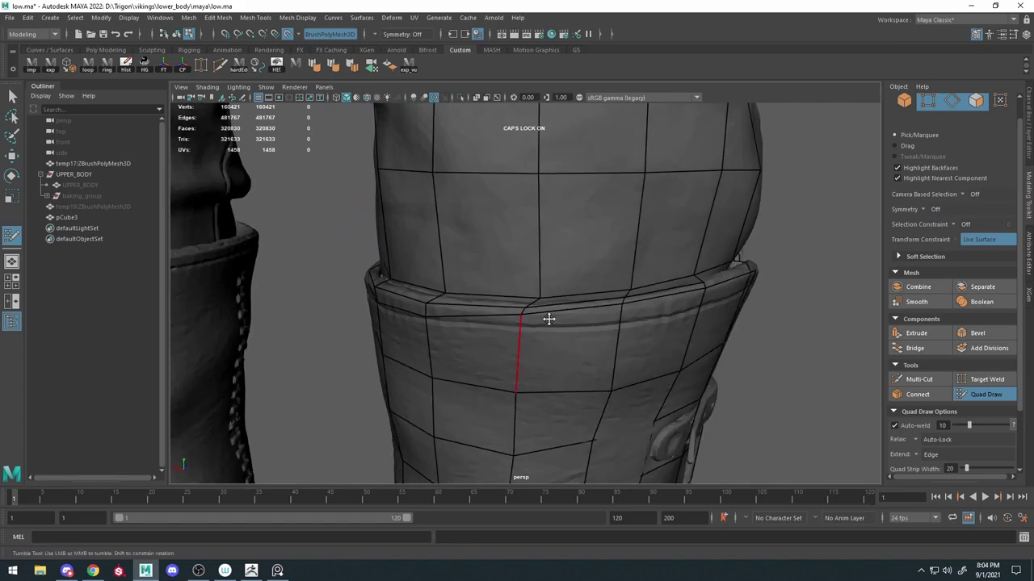
{"action": "left_click_drag", "start_coordinate": [617, 317], "coordinate": [619, 306], "text": "alt"}
{"action": "mouse_move", "coordinate": [718, 329]}
{"action": "left_mouse_down", "text": "alt"}
{"action": "mouse_move", "coordinate": [586, 361]}
{"action": "mouse_move", "coordinate": [566, 371]}
{"action": "mouse_move", "coordinate": [575, 385]}
{"action": "left_mouse_up", "text": "alt"}
{"action": "mouse_move", "coordinate": [575, 310]}
{"action": "left_mouse_down", "text": "alt"}
{"action": "mouse_move", "coordinate": [595, 296]}
{"action": "mouse_move", "coordinate": [582, 332]}
{"action": "mouse_move", "coordinate": [756, 357]}
{"action": "left_mouse_up", "text": "alt"}
{"action": "key", "text": "ctrl+shift+x"}
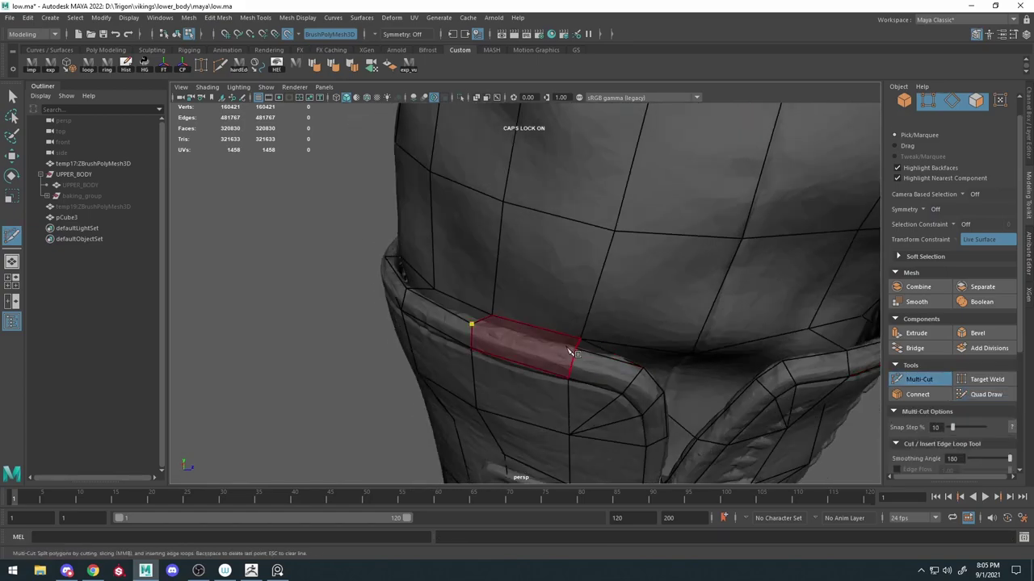
{"action": "mouse_move", "coordinate": [571, 365]}
{"action": "left_mouse_down", "text": "alt"}
{"action": "mouse_move", "coordinate": [654, 334]}
{"action": "mouse_move", "coordinate": [625, 312]}
{"action": "mouse_move", "coordinate": [477, 307]}
{"action": "mouse_move", "coordinate": [464, 323]}
{"action": "mouse_move", "coordinate": [558, 349]}
{"action": "mouse_move", "coordinate": [388, 334]}
{"action": "mouse_move", "coordinate": [369, 385]}
{"action": "mouse_move", "coordinate": [594, 372]}
{"action": "mouse_move", "coordinate": [584, 332]}
{"action": "mouse_move", "coordinate": [566, 358]}
{"action": "mouse_move", "coordinate": [605, 341]}
{"action": "mouse_move", "coordinate": [549, 346]}
{"action": "left_mouse_up", "text": "alt"}
{"action": "key", "text": "y"}
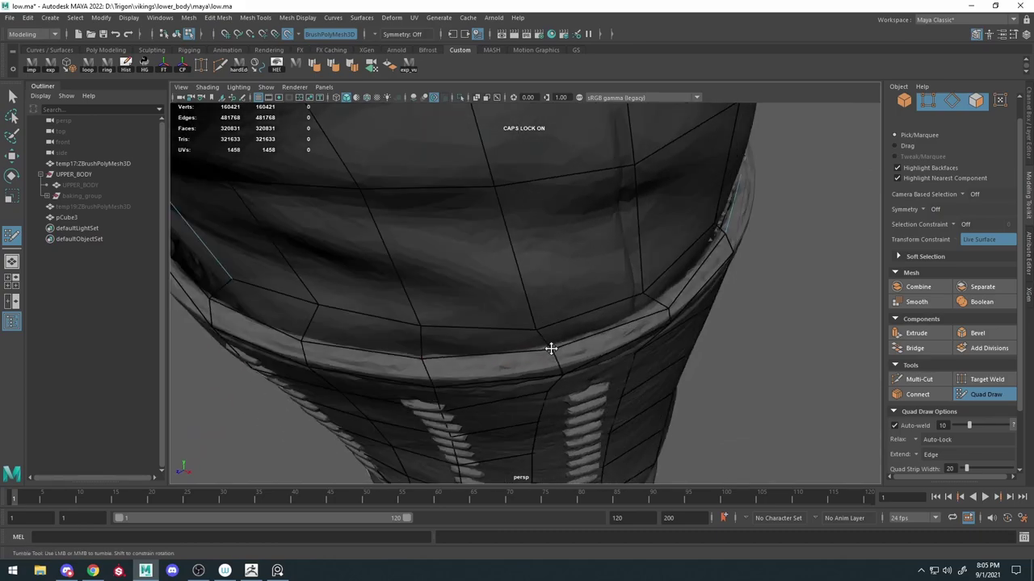
Check the cuff cage in wireframe and smooth shading, then resume quad drawing.
{"action": "key", "text": "w"}
{"action": "key", "text": "4"}
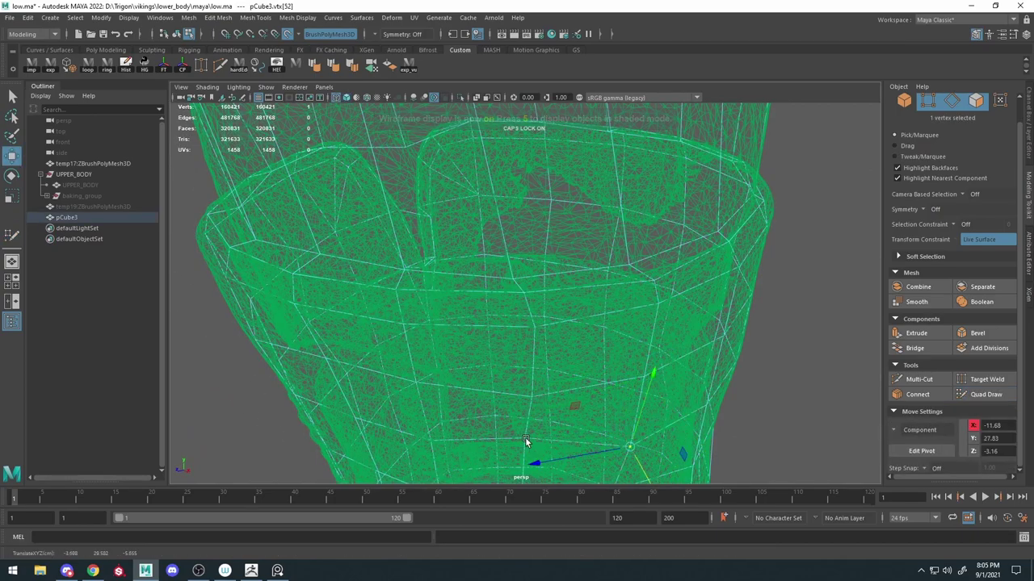
{"action": "key", "text": "5"}
{"action": "mouse_move", "coordinate": [522, 490]}
{"action": "left_mouse_down", "text": "alt"}
{"action": "mouse_move", "coordinate": [554, 369]}
{"action": "mouse_move", "coordinate": [638, 331]}
{"action": "mouse_move", "coordinate": [632, 311]}
{"action": "mouse_move", "coordinate": [520, 344]}
{"action": "mouse_move", "coordinate": [623, 362]}
{"action": "mouse_move", "coordinate": [647, 346]}
{"action": "mouse_move", "coordinate": [550, 341]}
{"action": "mouse_move", "coordinate": [607, 319]}
{"action": "left_mouse_up", "text": "alt"}
{"action": "key", "text": "y"}
Orbit around the boot cuff and both legs to review the rim quads.
{"action": "right_click_drag", "start_coordinate": [607, 320], "coordinate": [548, 378], "text": "alt"}
{"action": "right_click_drag", "start_coordinate": [567, 417], "coordinate": [549, 369], "text": "alt"}
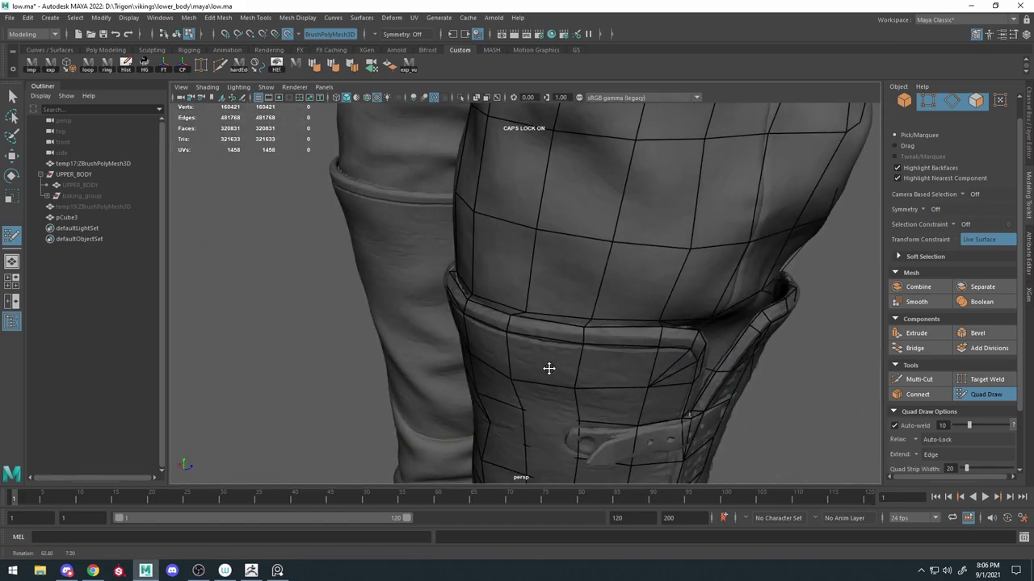
{"action": "mouse_move", "coordinate": [549, 369]}
{"action": "left_mouse_down", "text": "alt"}
{"action": "mouse_move", "coordinate": [605, 357]}
{"action": "mouse_move", "coordinate": [542, 353]}
{"action": "mouse_move", "coordinate": [428, 307]}
{"action": "mouse_move", "coordinate": [383, 319]}
{"action": "left_mouse_up", "text": "alt"}
{"action": "left_click_drag", "start_coordinate": [489, 402], "coordinate": [488, 365], "text": "alt"}
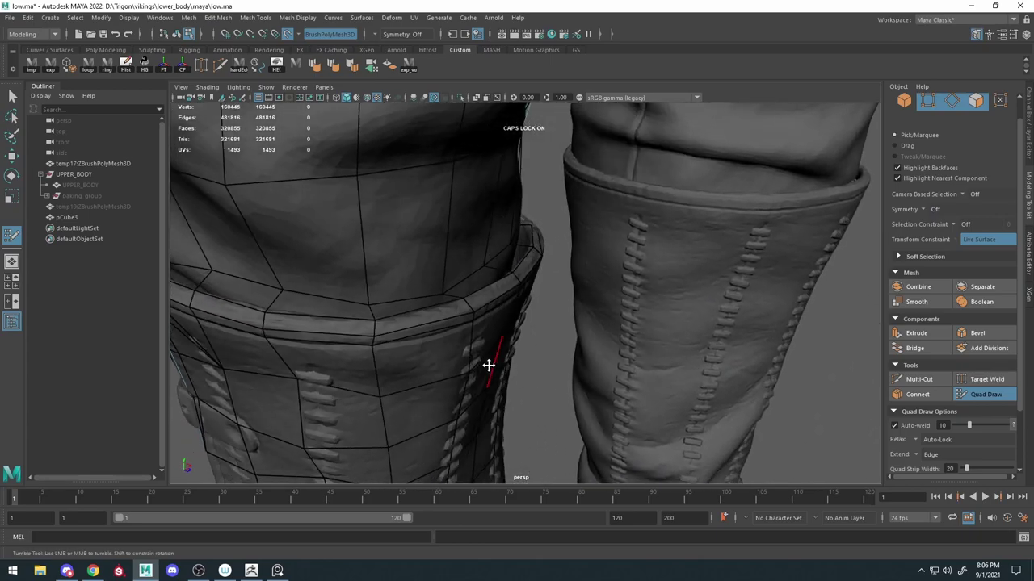
{"action": "mouse_move", "coordinate": [376, 307]}
{"action": "left_mouse_down", "text": "alt"}
{"action": "mouse_move", "coordinate": [387, 299]}
{"action": "mouse_move", "coordinate": [376, 307]}
{"action": "mouse_move", "coordinate": [328, 277]}
{"action": "mouse_move", "coordinate": [571, 318]}
{"action": "left_mouse_up", "text": "alt"}
Isolate the cage, cycle wireframe, textured and shaded display, select pCube3, and save low.ma.
{"action": "key", "text": "w"}
{"action": "key", "text": "4"}
{"action": "key", "text": "6"}
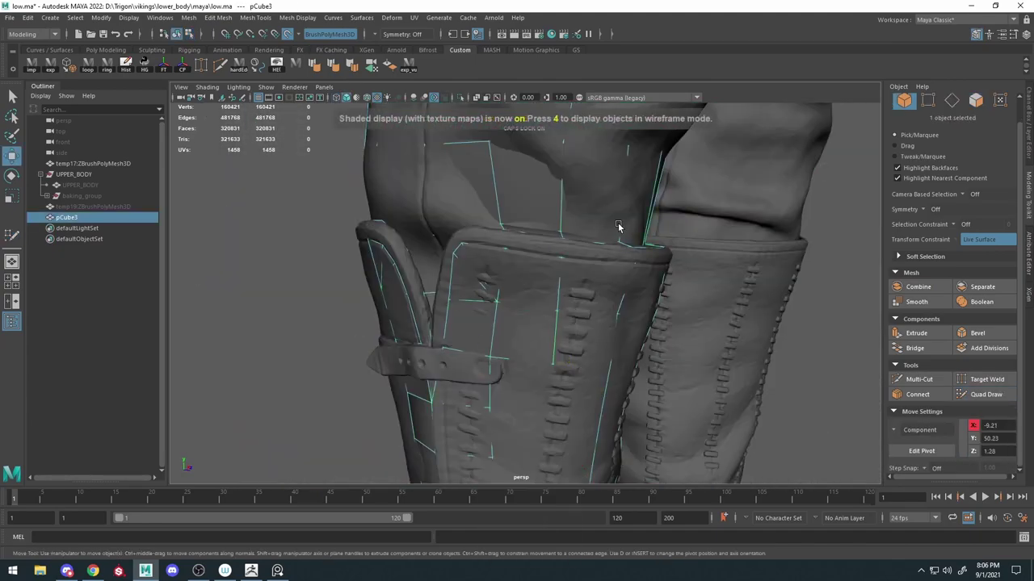
{"action": "key", "text": "ctrl+1"}
{"action": "key", "text": "5"}
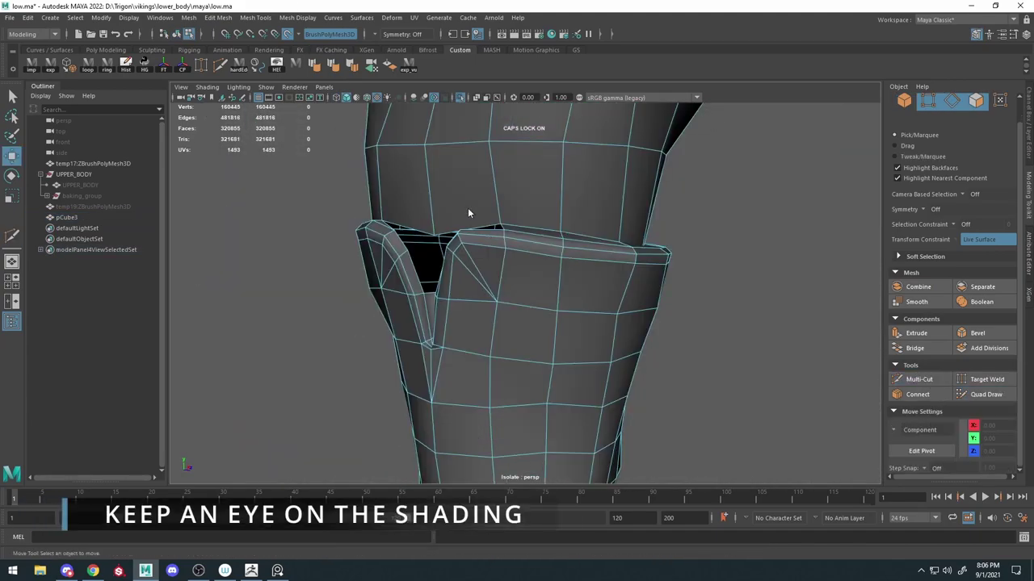
{"action": "left_click", "coordinate": [468, 207]}
{"action": "key", "text": "ctrl+s"}
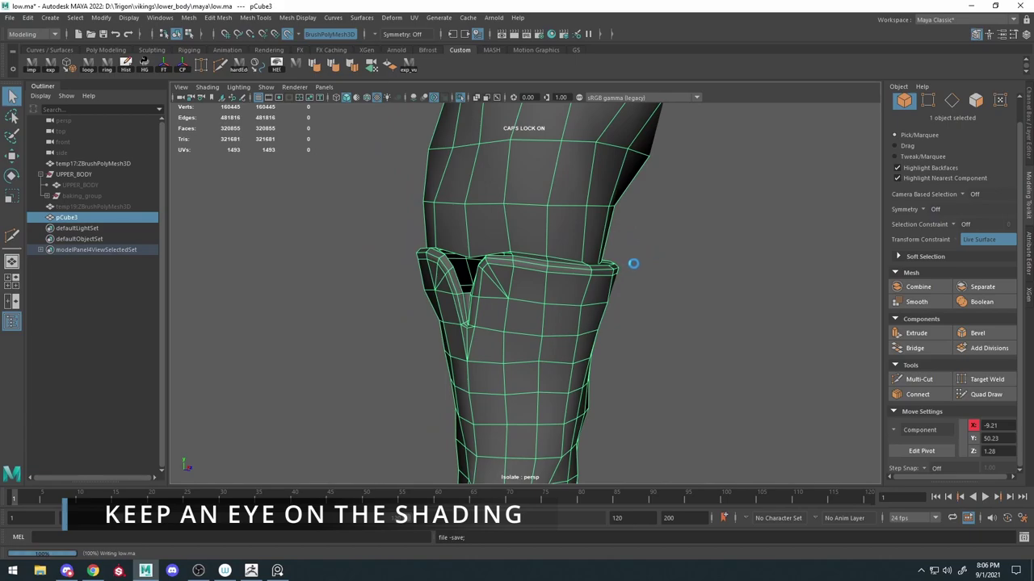
Deselect the cage to check its plain shading from the side, and save low.ma again.
{"action": "mouse_move", "coordinate": [600, 264]}
{"action": "left_mouse_down", "text": "alt"}
{"action": "mouse_move", "coordinate": [729, 278]}
{"action": "mouse_move", "coordinate": [568, 253]}
{"action": "left_mouse_up", "text": "alt"}
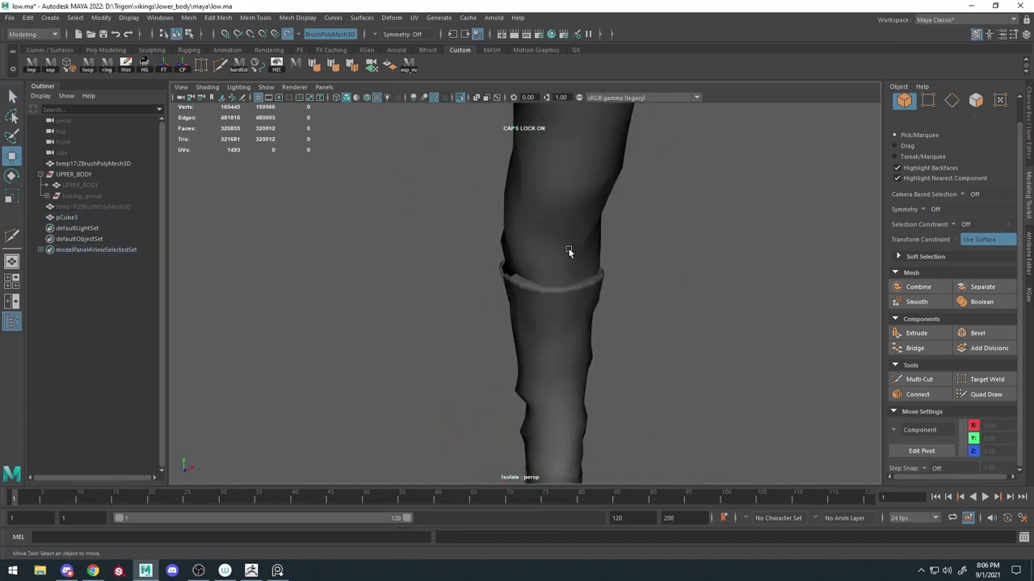
{"action": "left_click", "coordinate": [707, 285]}
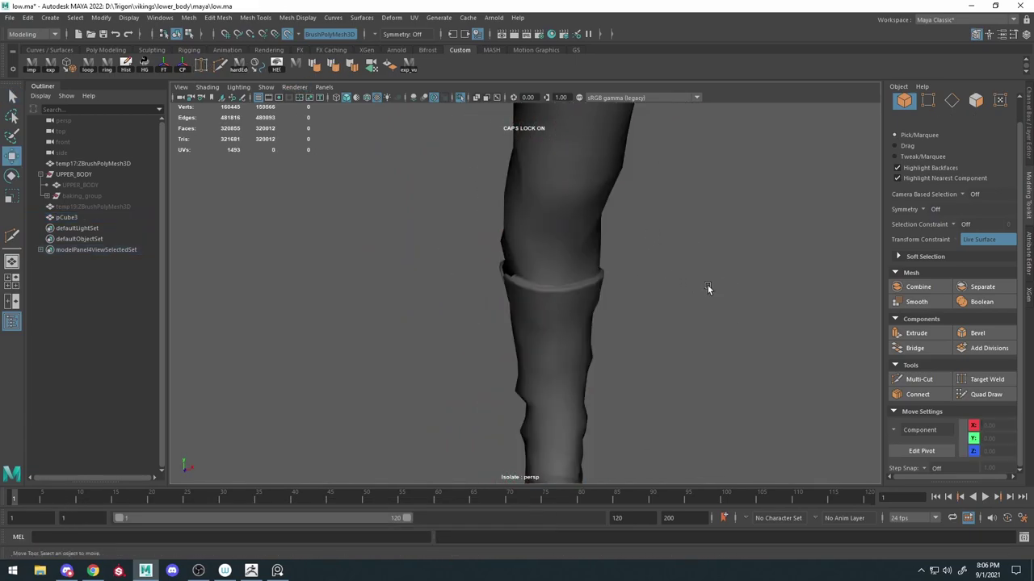
{"action": "mouse_move", "coordinate": [707, 285]}
{"action": "left_mouse_down", "text": "alt"}
{"action": "mouse_move", "coordinate": [576, 247]}
{"action": "mouse_move", "coordinate": [600, 311]}
{"action": "mouse_move", "coordinate": [575, 292]}
{"action": "left_mouse_up", "text": "alt"}
{"action": "key", "text": "q"}
{"action": "key", "text": "ctrl+s"}
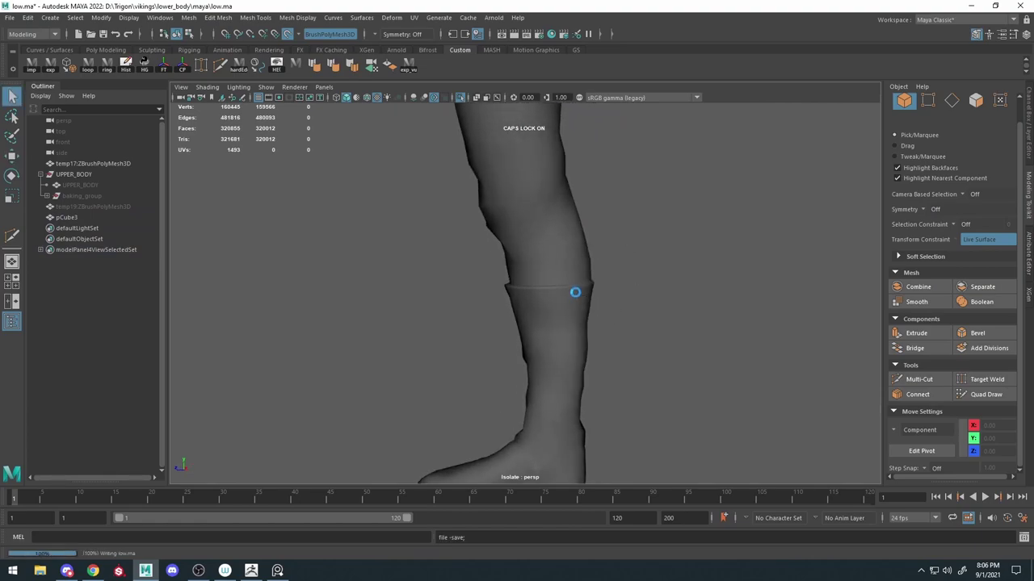
Inspect the knee cuff's front notch and reselect pCube3 for quad drawing.
{"action": "right_click_drag", "start_coordinate": [513, 261], "coordinate": [630, 388], "text": "alt"}
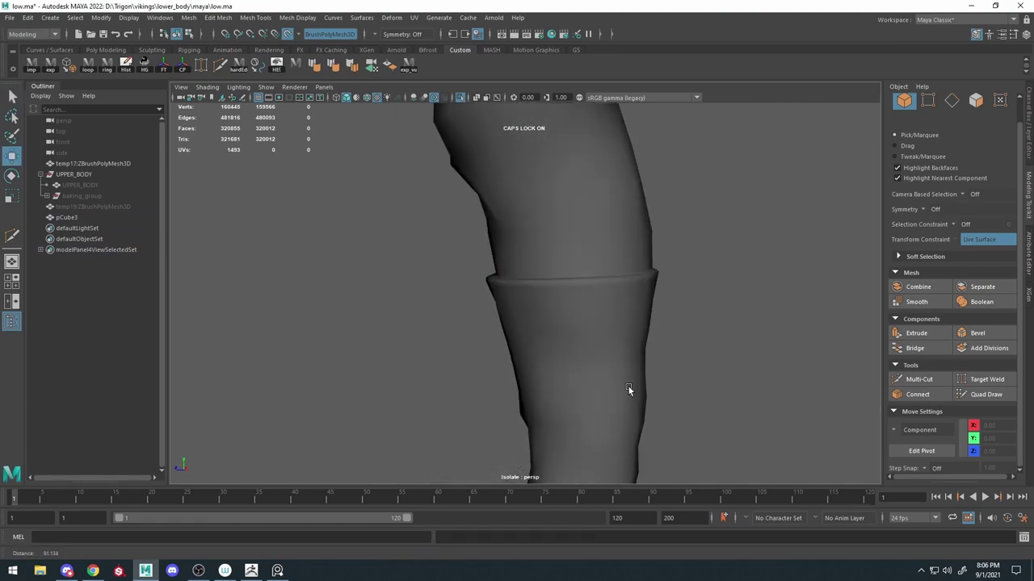
{"action": "mouse_move", "coordinate": [630, 387]}
{"action": "left_mouse_down", "text": "alt"}
{"action": "mouse_move", "coordinate": [530, 267]}
{"action": "mouse_move", "coordinate": [715, 269]}
{"action": "left_mouse_up", "text": "alt"}
{"action": "right_click_drag", "start_coordinate": [715, 269], "coordinate": [479, 202], "text": "alt"}
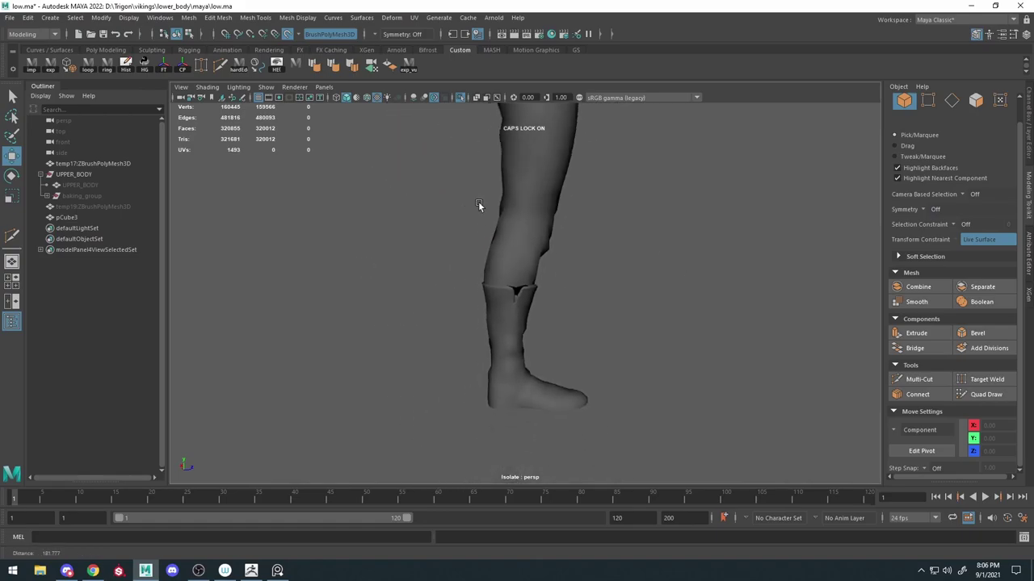
{"action": "scroll", "coordinate": [521, 229], "scroll_direction": "up", "scroll_amount": 5}
{"action": "left_click", "coordinate": [466, 255]}
{"action": "scroll", "coordinate": [467, 255], "scroll_direction": "up", "scroll_amount": 3}
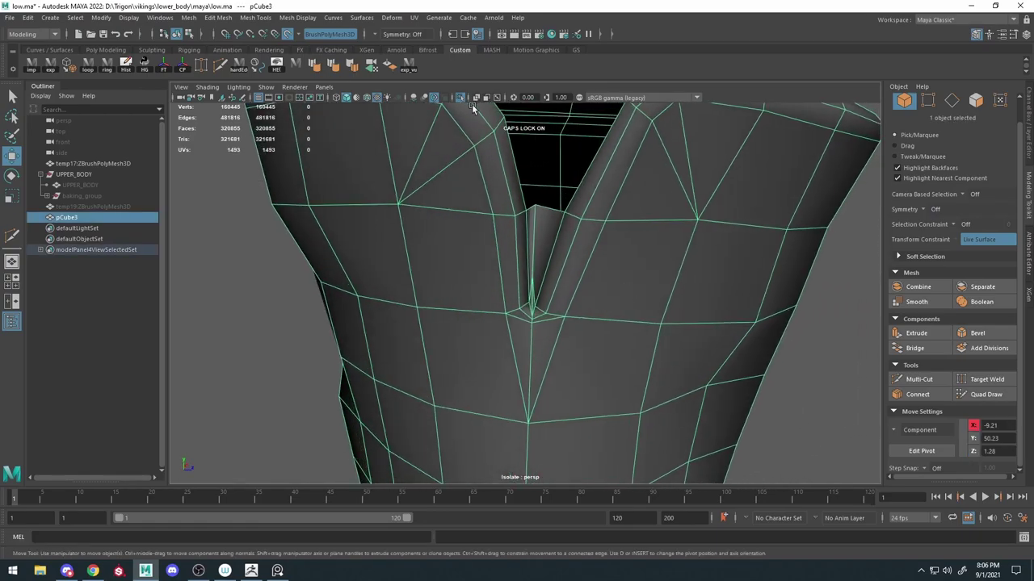
{"action": "left_click", "coordinate": [986, 394]}
{"action": "scroll", "coordinate": [576, 369], "scroll_direction": "up", "scroll_amount": 3}
Review the cage around the belt and boot top from side and front.
{"action": "mouse_move", "coordinate": [577, 369]}
{"action": "left_mouse_down", "text": "alt"}
{"action": "mouse_move", "coordinate": [553, 344]}
{"action": "mouse_move", "coordinate": [609, 320]}
{"action": "mouse_move", "coordinate": [588, 303]}
{"action": "mouse_move", "coordinate": [577, 339]}
{"action": "mouse_move", "coordinate": [529, 325]}
{"action": "mouse_move", "coordinate": [525, 337]}
{"action": "mouse_move", "coordinate": [554, 326]}
{"action": "mouse_move", "coordinate": [479, 356]}
{"action": "mouse_move", "coordinate": [579, 307]}
{"action": "mouse_move", "coordinate": [534, 342]}
{"action": "mouse_move", "coordinate": [509, 279]}
{"action": "mouse_move", "coordinate": [658, 382]}
{"action": "mouse_move", "coordinate": [628, 334]}
{"action": "left_mouse_up", "text": "alt"}
{"action": "mouse_move", "coordinate": [627, 335]}
{"action": "right_mouse_down", "text": "alt"}
{"action": "mouse_move", "coordinate": [529, 261]}
{"action": "mouse_move", "coordinate": [530, 293]}
{"action": "right_mouse_up", "text": "alt"}
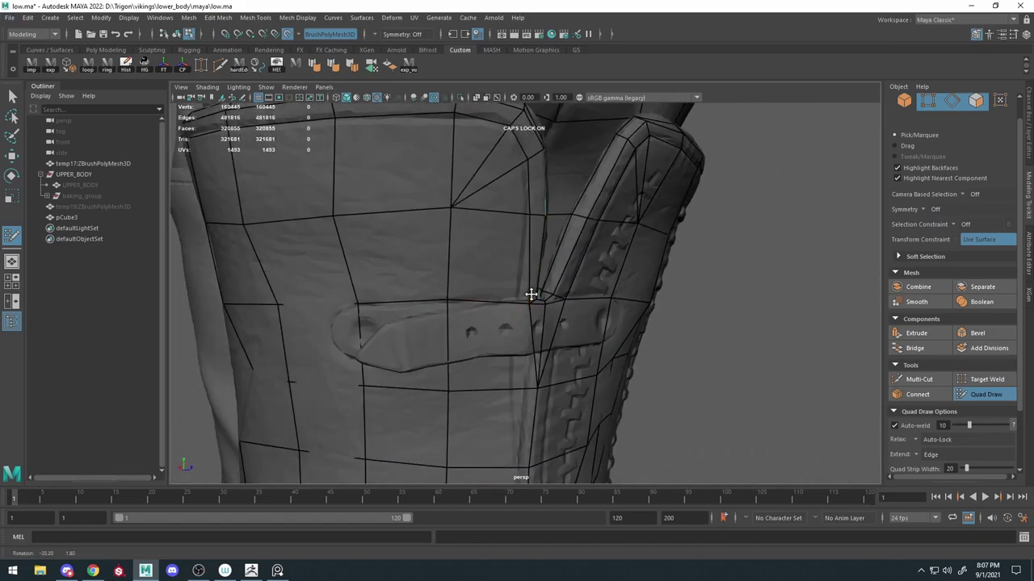
{"action": "key", "text": "w"}
{"action": "left_click", "coordinate": [960, 399]}
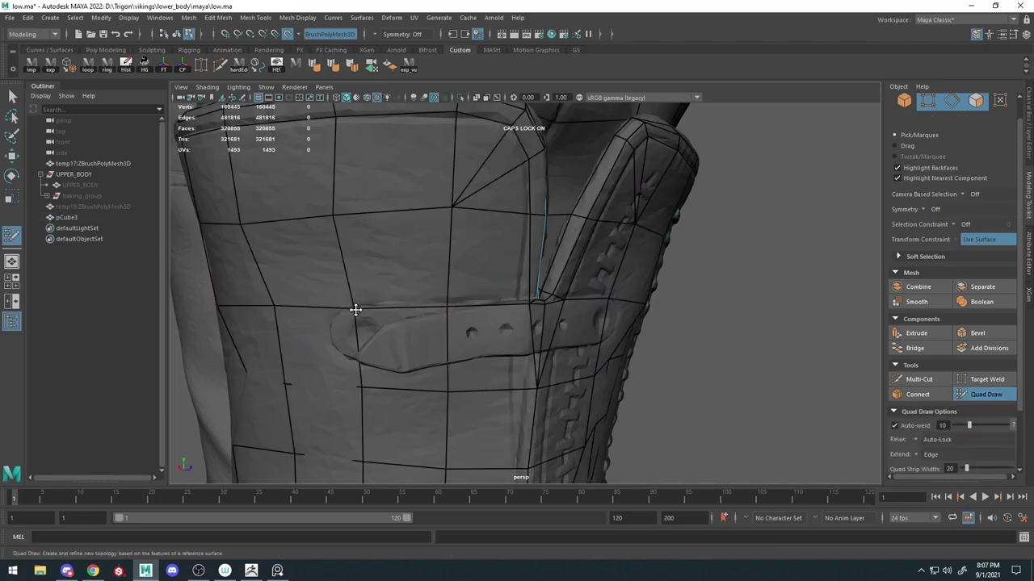
{"action": "mouse_move", "coordinate": [358, 307]}
{"action": "right_mouse_down", "text": "alt"}
{"action": "mouse_move", "coordinate": [500, 282]}
{"action": "mouse_move", "coordinate": [565, 323]}
{"action": "mouse_move", "coordinate": [599, 313]}
{"action": "right_mouse_up", "text": "alt"}
{"action": "mouse_move", "coordinate": [598, 313]}
{"action": "left_mouse_down", "text": "alt"}
{"action": "mouse_move", "coordinate": [395, 302]}
{"action": "mouse_move", "coordinate": [561, 247]}
{"action": "mouse_move", "coordinate": [600, 293]}
{"action": "mouse_move", "coordinate": [545, 257]}
{"action": "mouse_move", "coordinate": [595, 296]}
{"action": "mouse_move", "coordinate": [561, 296]}
{"action": "left_mouse_up", "text": "alt"}
Select the cage, save low.ma, and isolate it to orbit around.
{"action": "key", "text": "q"}
{"action": "key", "text": "ctrl+s"}
{"action": "key", "text": "ctrl+1"}
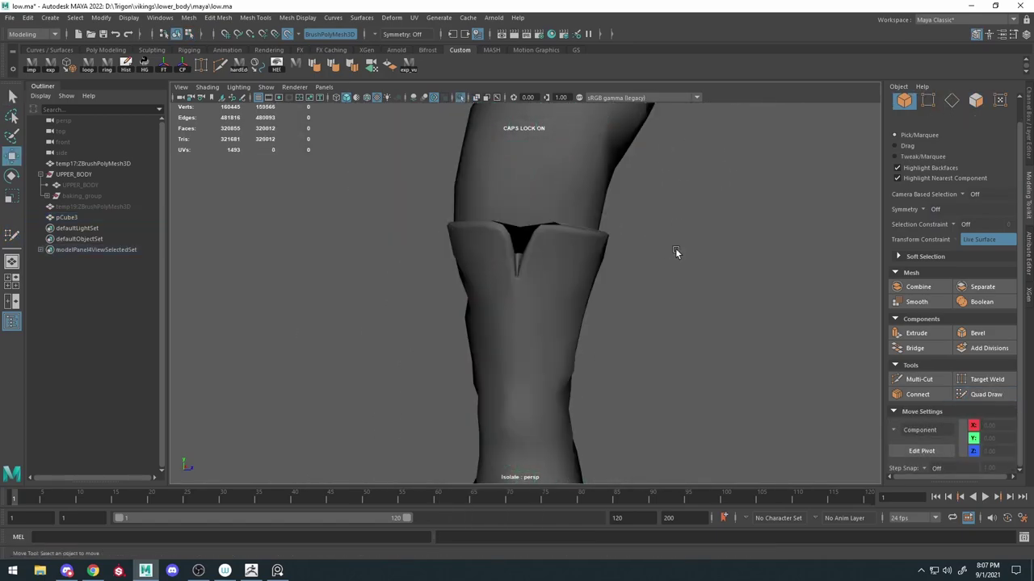
{"action": "left_click_drag", "start_coordinate": [675, 248], "coordinate": [389, 74], "text": "alt"}
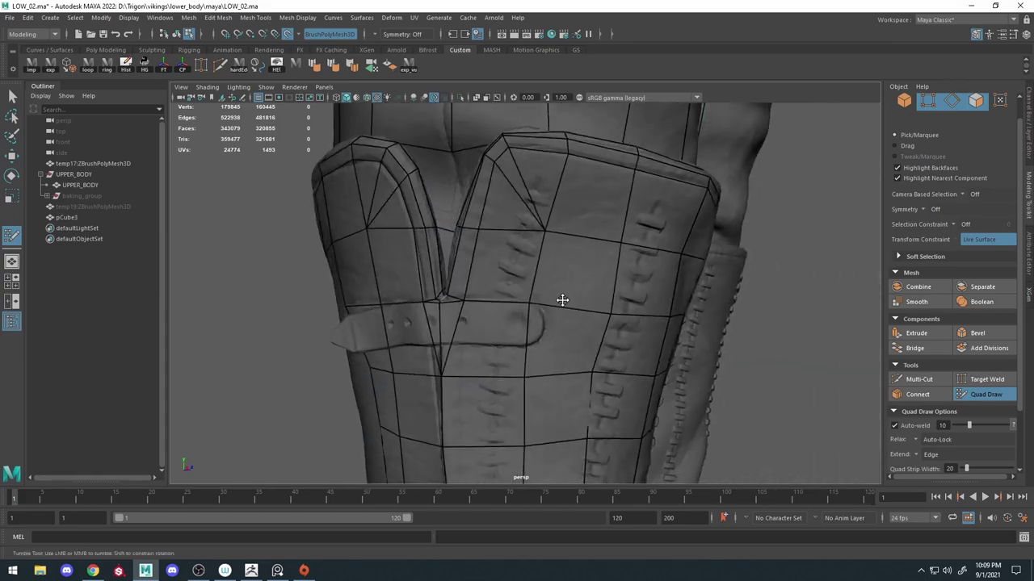
Delete the stray triangle from the cage beside the belt.
{"action": "left_click_drag", "start_coordinate": [562, 300], "coordinate": [538, 346], "text": "alt"}
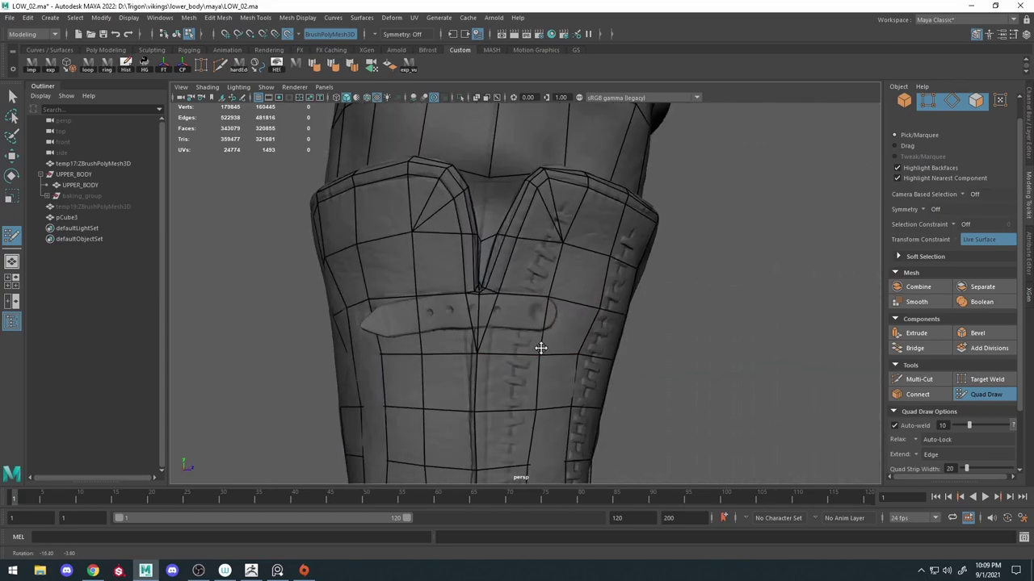
{"action": "mouse_move", "coordinate": [538, 346]}
{"action": "right_mouse_down", "text": "alt"}
{"action": "mouse_move", "coordinate": [493, 295]}
{"action": "mouse_move", "coordinate": [484, 401]}
{"action": "mouse_move", "coordinate": [554, 307]}
{"action": "right_mouse_up", "text": "alt"}
{"action": "left_click", "coordinate": [512, 305], "text": "ctrl+shift"}
{"action": "left_click_drag", "start_coordinate": [554, 307], "coordinate": [517, 363], "text": "alt"}
{"action": "right_click_drag", "start_coordinate": [517, 363], "coordinate": [533, 414], "text": "alt"}
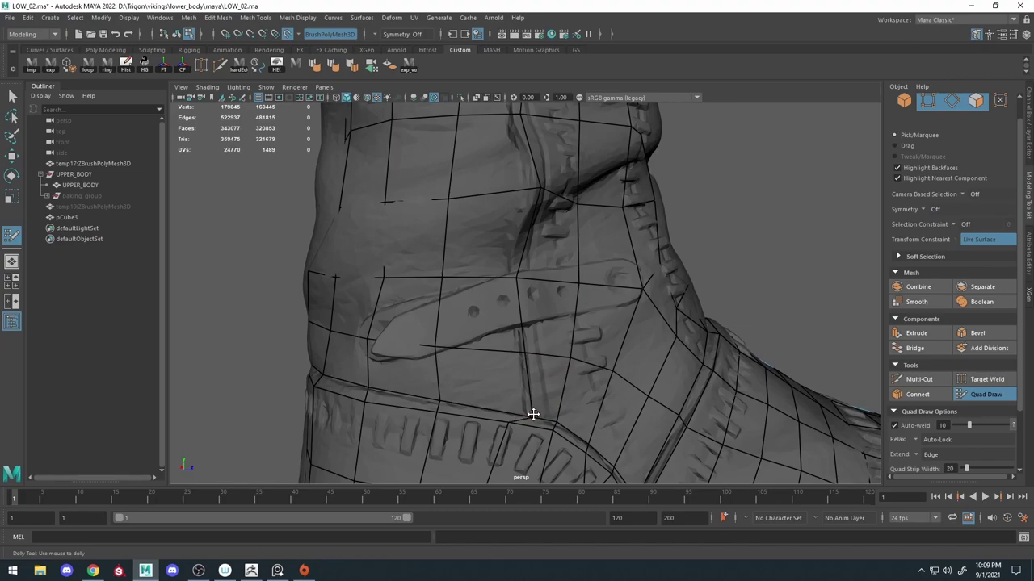
Frame the strap below the belt, switching between Multi-Cut and Quad Draw.
{"action": "key", "text": "ctrl+shift+x"}
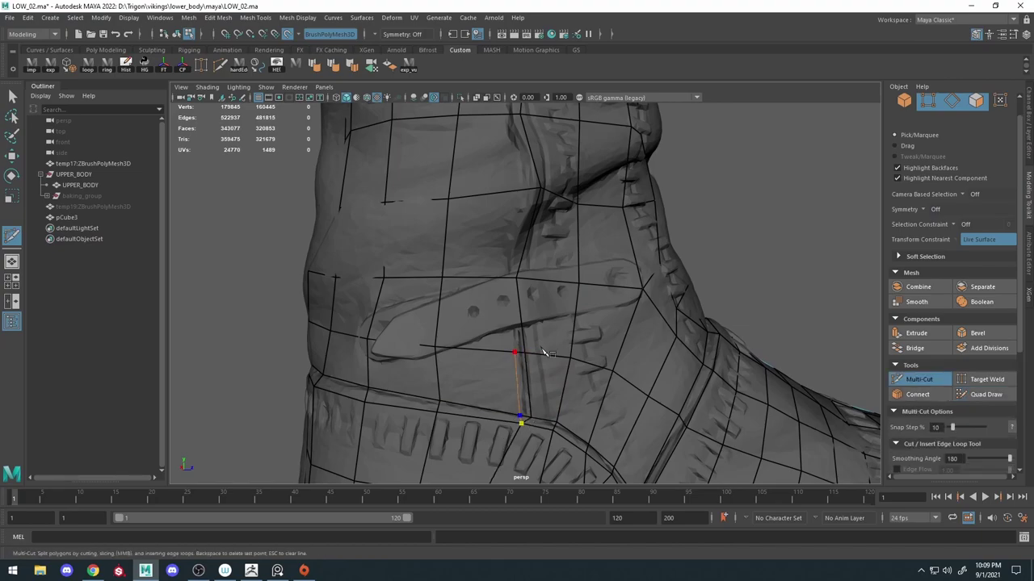
{"action": "left_click", "coordinate": [977, 394]}
{"action": "mouse_move", "coordinate": [587, 353]}
{"action": "left_mouse_down", "text": "alt"}
{"action": "mouse_move", "coordinate": [542, 316]}
{"action": "mouse_move", "coordinate": [498, 383]}
{"action": "left_mouse_up", "text": "alt"}
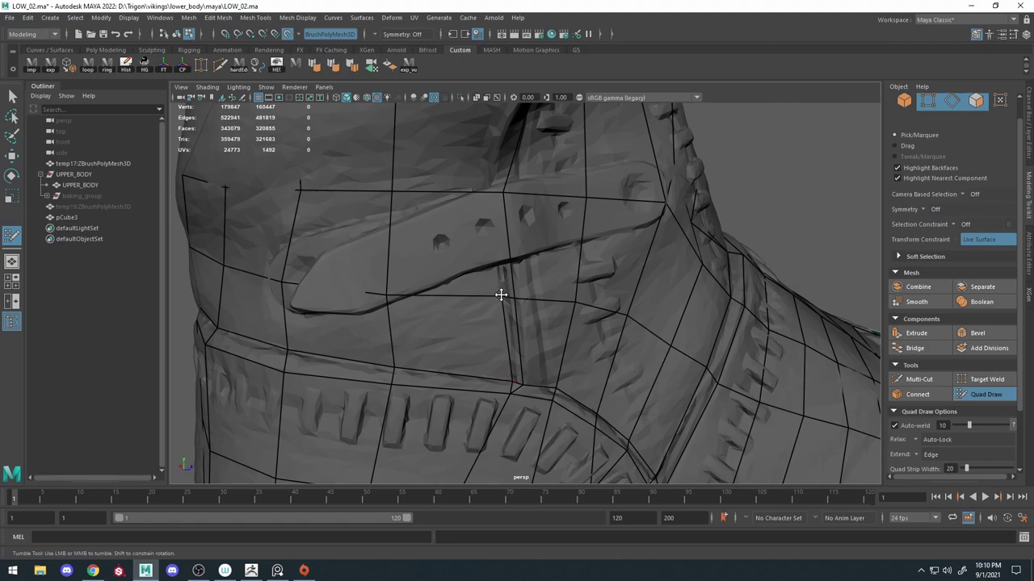
{"action": "left_click_drag", "start_coordinate": [554, 323], "coordinate": [558, 358], "text": "alt"}
{"action": "right_click_drag", "start_coordinate": [558, 357], "coordinate": [542, 251], "text": "alt"}
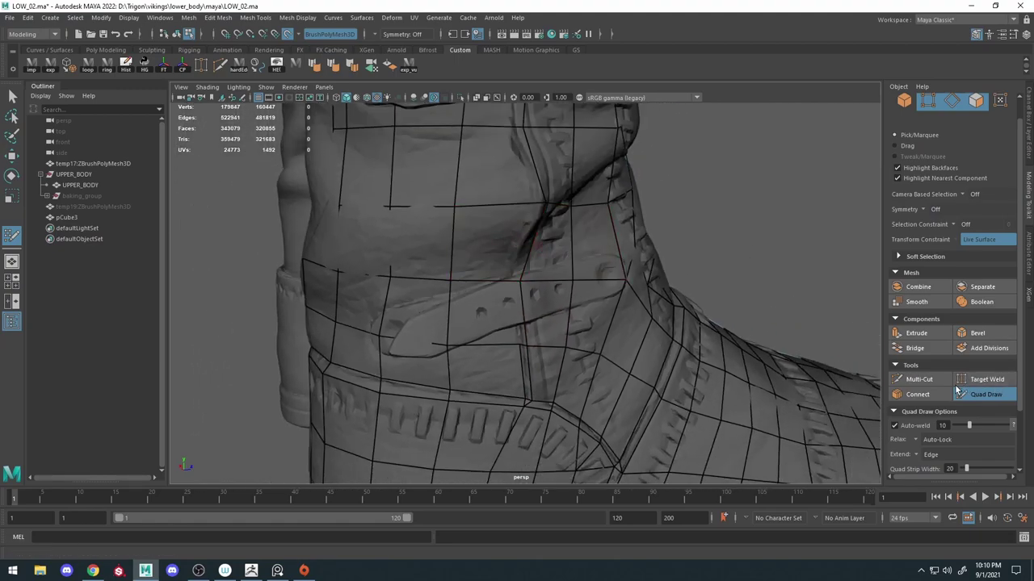
Cut a new edge line with two points down the shaft along the strap seam.
{"action": "left_click", "coordinate": [918, 380]}
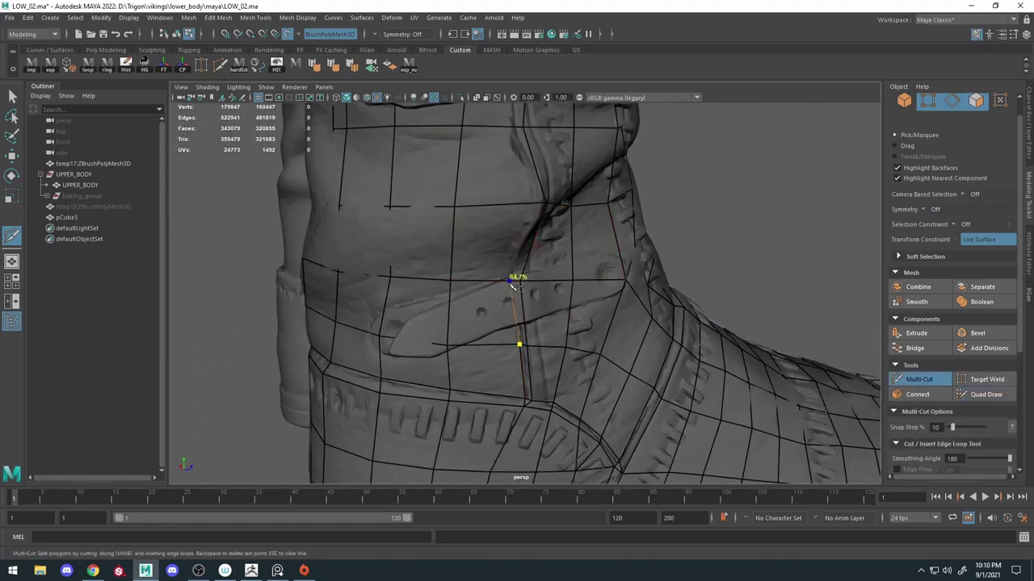
{"action": "mouse_move", "coordinate": [523, 272]}
{"action": "left_mouse_down", "text": "alt"}
{"action": "mouse_move", "coordinate": [515, 216]}
{"action": "mouse_move", "coordinate": [503, 216]}
{"action": "left_mouse_up", "text": "alt"}
{"action": "left_click", "coordinate": [524, 206]}
{"action": "mouse_move", "coordinate": [504, 199]}
{"action": "middle_mouse_down", "text": "alt"}
{"action": "mouse_move", "coordinate": [496, 272]}
{"action": "mouse_move", "coordinate": [481, 267]}
{"action": "middle_mouse_up", "text": "alt"}
{"action": "left_click", "coordinate": [492, 249]}
{"action": "left_click_drag", "start_coordinate": [490, 283], "coordinate": [486, 265], "text": "alt"}
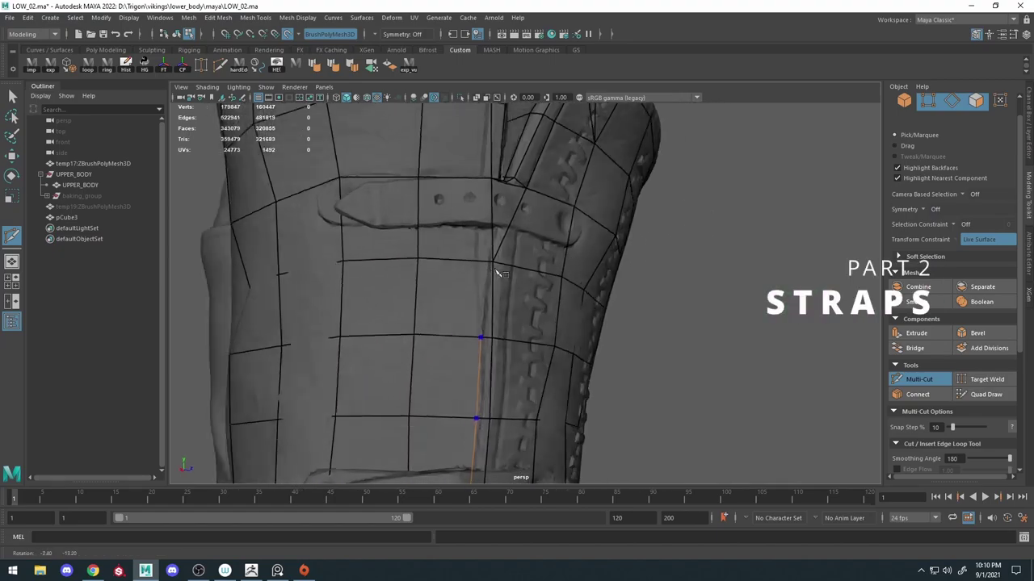
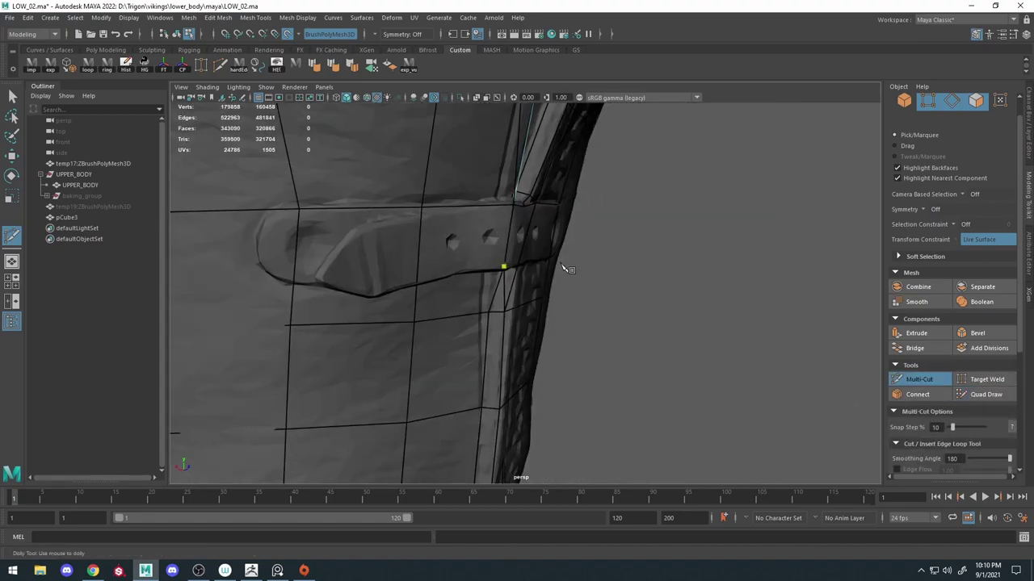
Cut a first edge into the low-poly leg and add a quad on the belt strap.
{"action": "key", "text": "w"}
{"action": "left_click", "coordinate": [921, 378]}
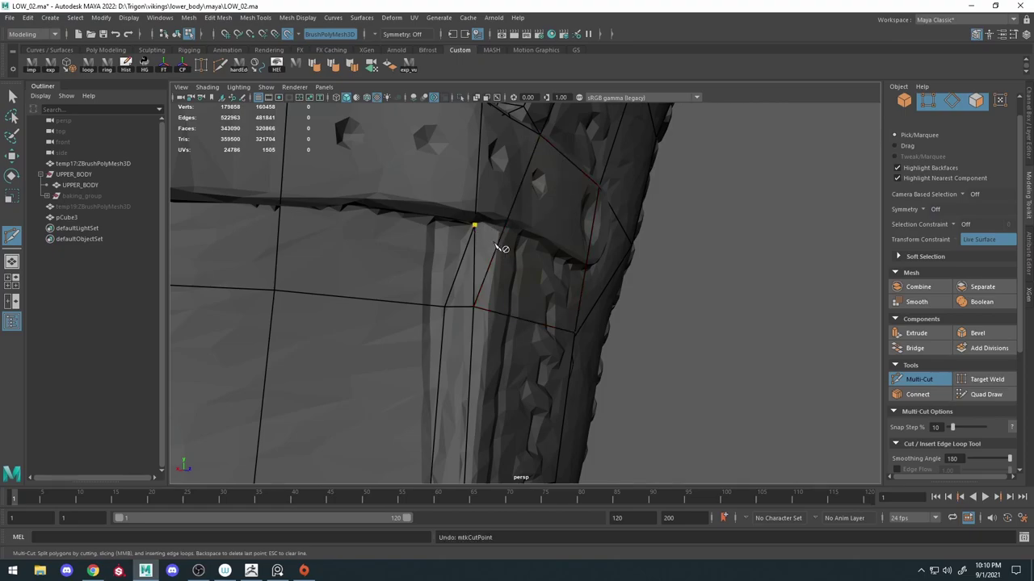
{"action": "left_click_drag", "start_coordinate": [501, 248], "coordinate": [771, 283], "text": "alt"}
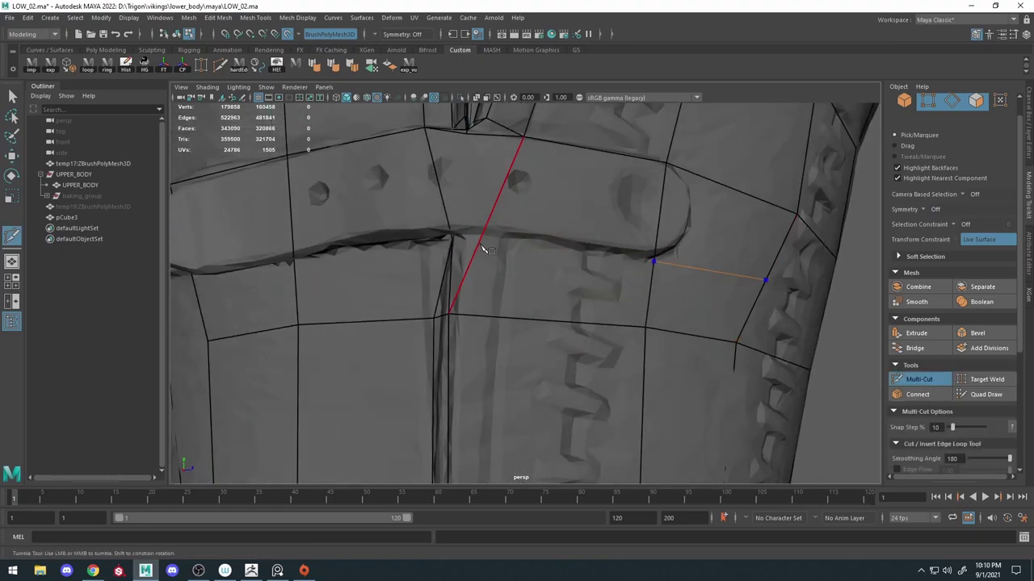
{"action": "mouse_move", "coordinate": [485, 248]}
{"action": "left_mouse_down", "text": "alt"}
{"action": "mouse_move", "coordinate": [475, 228]}
{"action": "mouse_move", "coordinate": [512, 277]}
{"action": "mouse_move", "coordinate": [489, 265]}
{"action": "left_mouse_up", "text": "alt"}
{"action": "key", "text": "ctrl+q"}
{"action": "left_click", "coordinate": [473, 252], "text": "shift"}
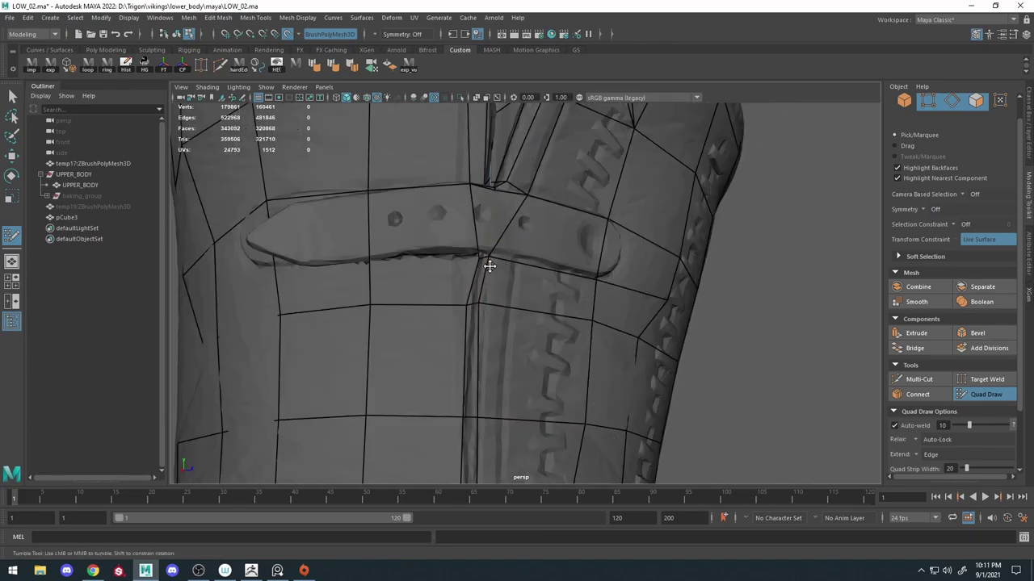
Delete a stray vertex near the strap and cut a new edge from the strap to the lower vertex.
{"action": "left_click_drag", "start_coordinate": [479, 302], "coordinate": [549, 307], "text": "alt"}
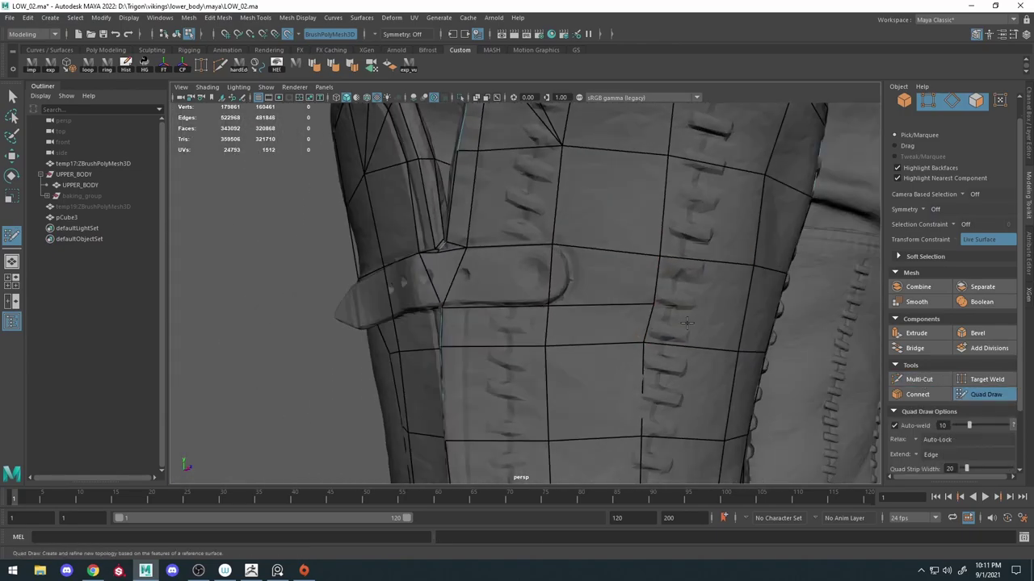
{"action": "left_click", "coordinate": [639, 335], "text": "ctrl+shift"}
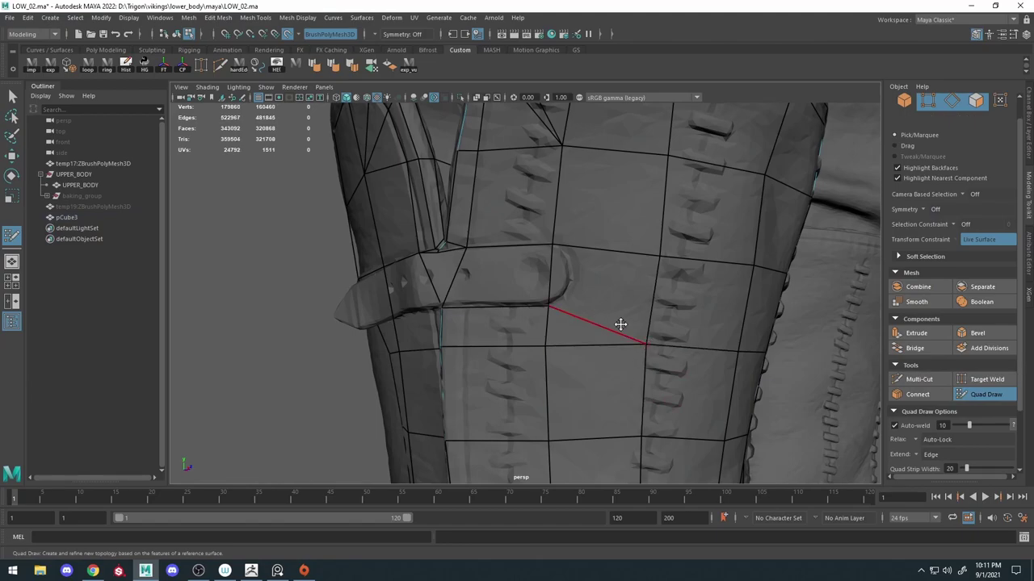
{"action": "mouse_move", "coordinate": [619, 323]}
{"action": "left_mouse_down", "text": "alt"}
{"action": "mouse_move", "coordinate": [549, 263]}
{"action": "mouse_move", "coordinate": [598, 252]}
{"action": "left_mouse_up", "text": "alt"}
{"action": "scroll", "coordinate": [550, 263], "scroll_direction": "up", "scroll_amount": 5}
{"action": "scroll", "coordinate": [557, 319], "scroll_direction": "up", "scroll_amount": 4}
{"action": "left_click", "coordinate": [531, 327]}
{"action": "left_click", "coordinate": [547, 241]}
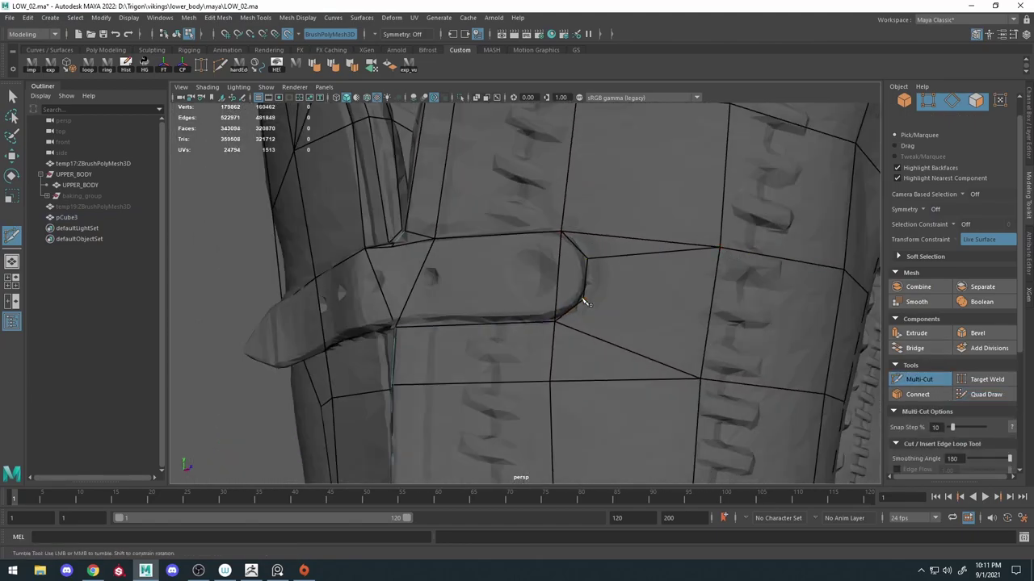
{"action": "left_click", "coordinate": [701, 379]}
Return to Quad Draw and orbit around the strap edge to check the new cuts.
{"action": "scroll", "coordinate": [701, 380], "scroll_direction": "down", "scroll_amount": 5}
{"action": "scroll", "coordinate": [674, 320], "scroll_direction": "up", "scroll_amount": 5}
{"action": "key", "text": "q"}
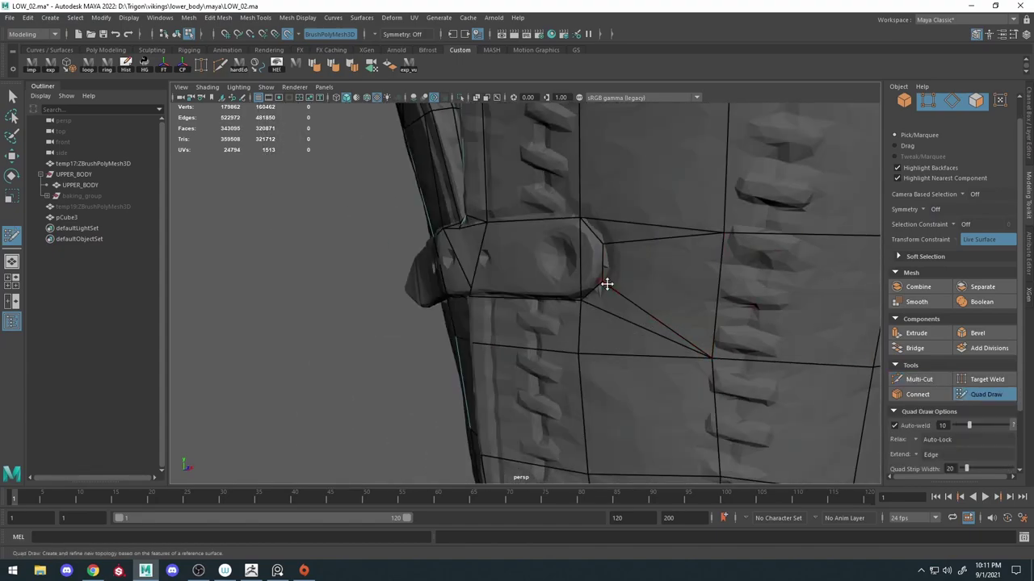
{"action": "scroll", "coordinate": [617, 278], "scroll_direction": "up", "scroll_amount": 1}
{"action": "scroll", "coordinate": [617, 278], "scroll_direction": "down", "scroll_amount": 4}
{"action": "left_click_drag", "start_coordinate": [572, 245], "coordinate": [532, 314], "text": "alt"}
{"action": "scroll", "coordinate": [532, 315], "scroll_direction": "up", "scroll_amount": 4}
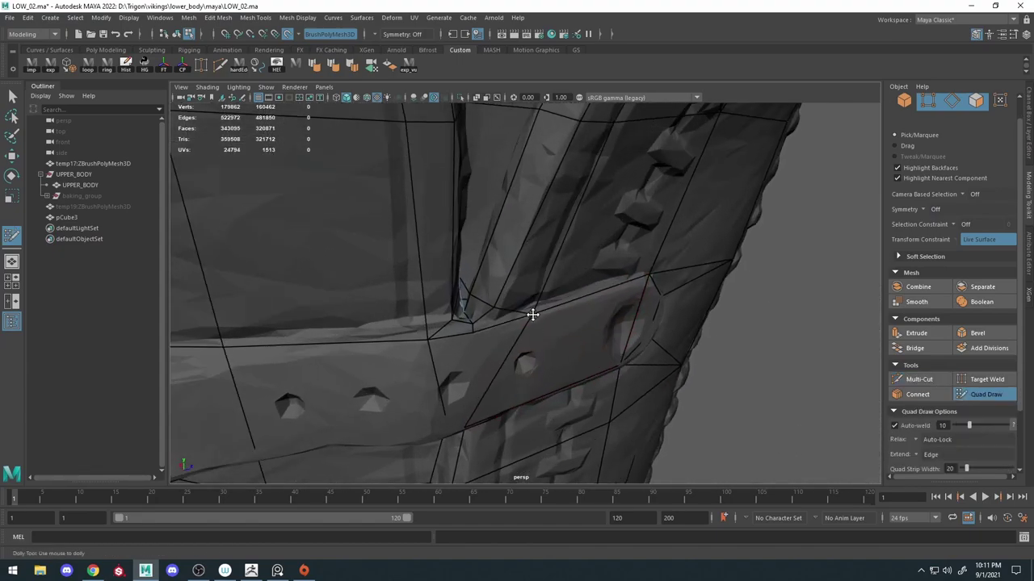
{"action": "left_click_drag", "start_coordinate": [472, 322], "coordinate": [566, 315], "text": "alt"}
Cut a new edge around the strap's rounded end.
{"action": "key", "text": "ctrl+shift+x"}
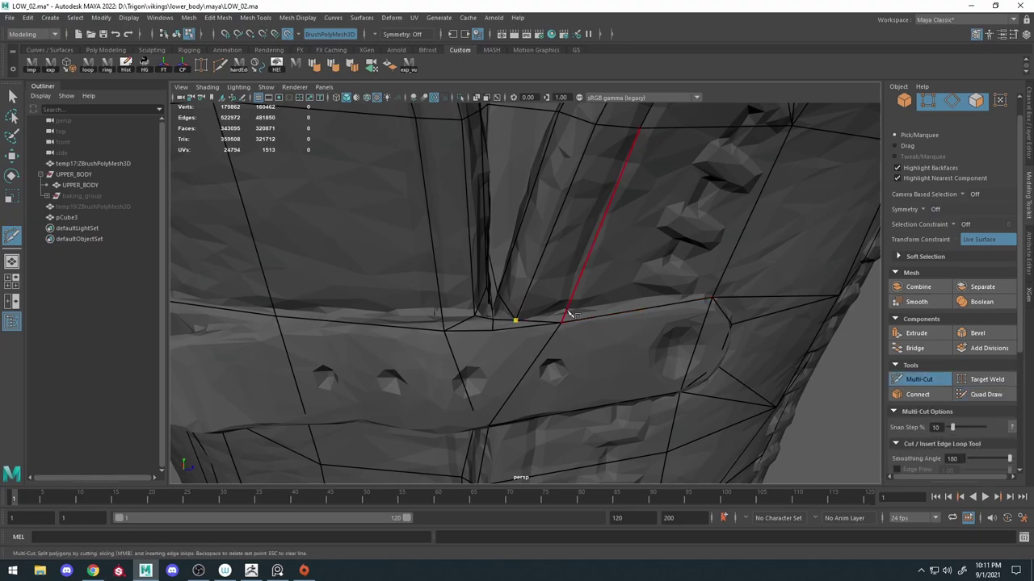
{"action": "key", "text": "q"}
{"action": "mouse_move", "coordinate": [718, 293]}
{"action": "left_mouse_down", "text": "alt"}
{"action": "mouse_move", "coordinate": [599, 319]}
{"action": "mouse_move", "coordinate": [512, 298]}
{"action": "mouse_move", "coordinate": [617, 334]}
{"action": "left_mouse_up", "text": "alt"}
{"action": "key", "text": "ctrl+shift+x"}
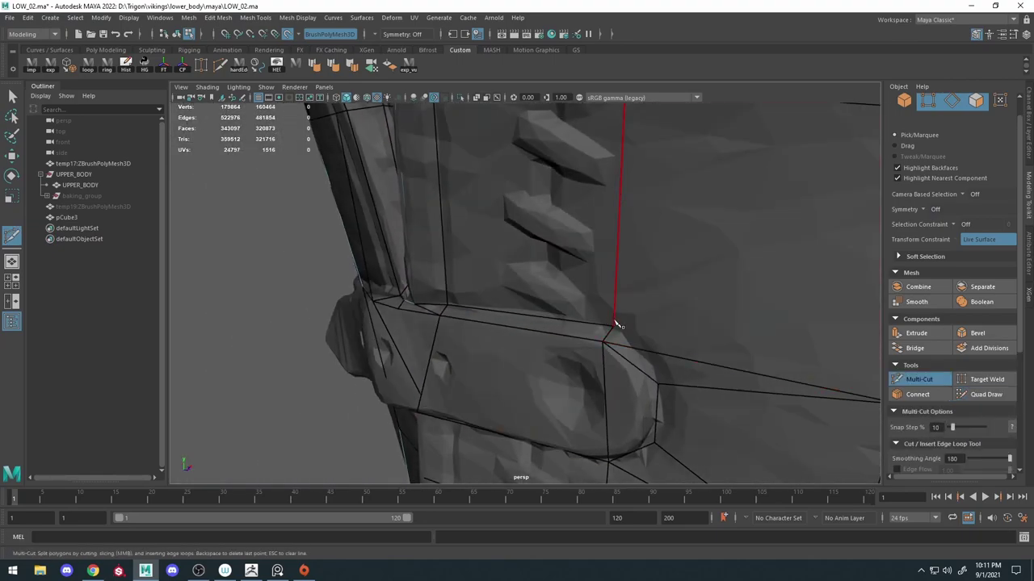
{"action": "key", "text": "g"}
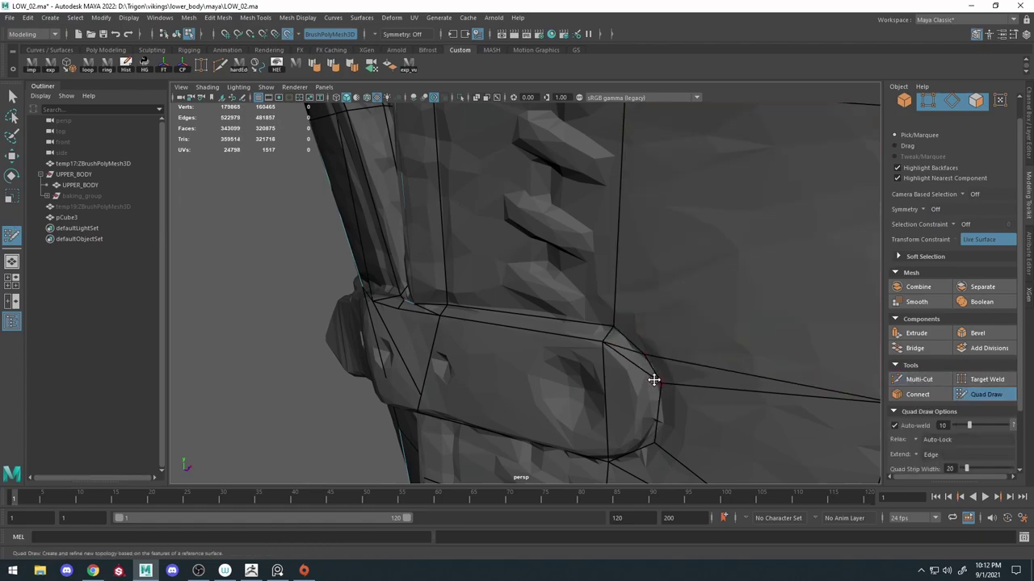
{"action": "left_click", "coordinate": [937, 386]}
{"action": "left_click", "coordinate": [661, 385]}
Commit the strap cut, select edges on the low-poly mesh and bring the sculpt back behind it.
{"action": "key", "text": "g"}
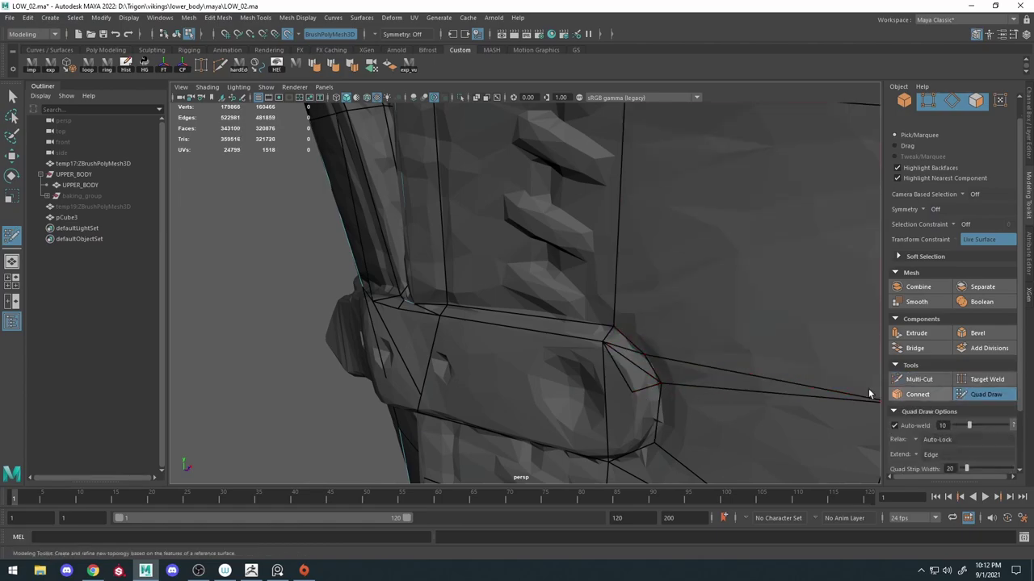
{"action": "right_click_drag", "start_coordinate": [611, 237], "coordinate": [683, 219]}
{"action": "key", "text": "ctrl+1"}
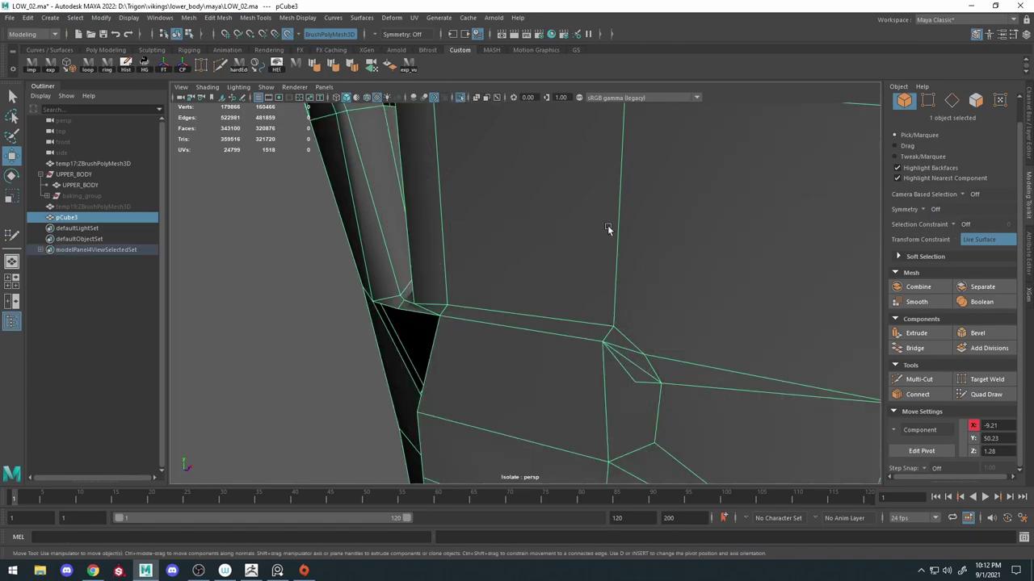
{"action": "left_click", "coordinate": [632, 361]}
{"action": "key", "text": "w"}
{"action": "key", "text": "ctrl+1"}
{"action": "left_click", "coordinate": [918, 378]}
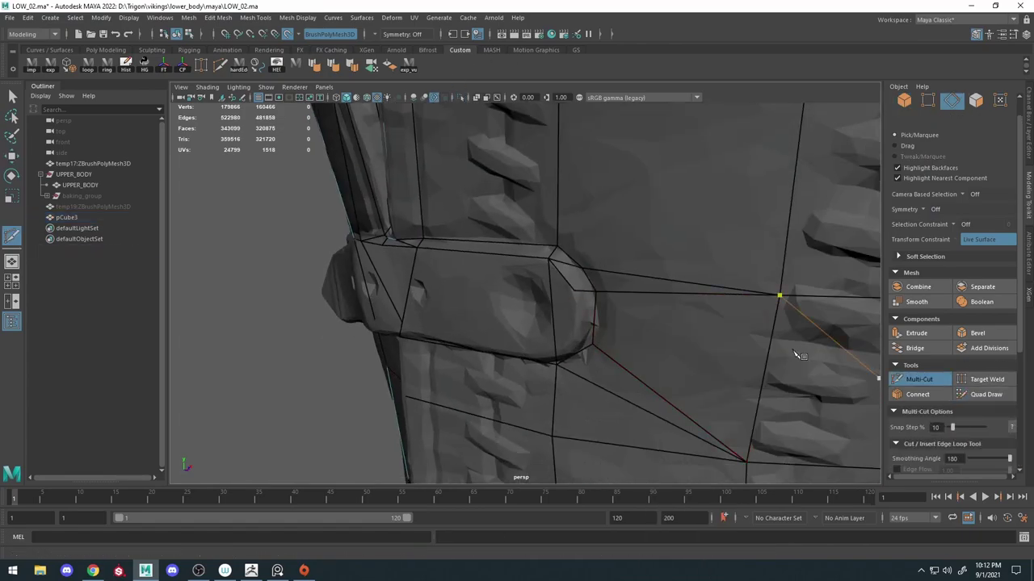
Add a Multi-Cut edge along the strap's lower edge near the buckle.
{"action": "left_click_drag", "start_coordinate": [566, 340], "coordinate": [596, 335], "text": "alt"}
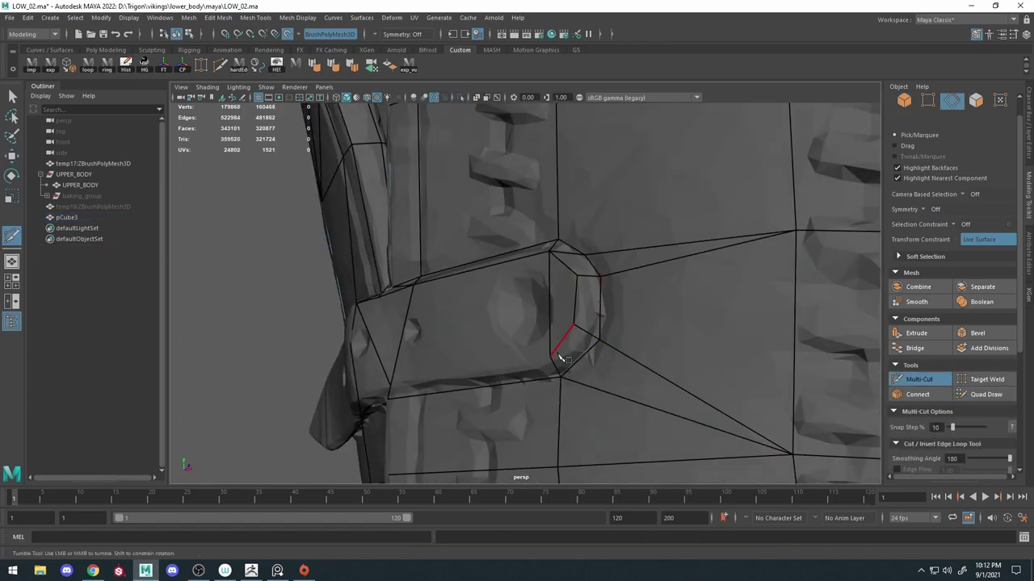
{"action": "key", "text": "g"}
{"action": "mouse_move", "coordinate": [575, 295]}
{"action": "left_mouse_down", "text": "alt"}
{"action": "mouse_move", "coordinate": [563, 273]}
{"action": "mouse_move", "coordinate": [703, 341]}
{"action": "left_mouse_up", "text": "alt"}
{"action": "scroll", "coordinate": [668, 349], "scroll_direction": "down", "scroll_amount": 5}
{"action": "key", "text": "g"}
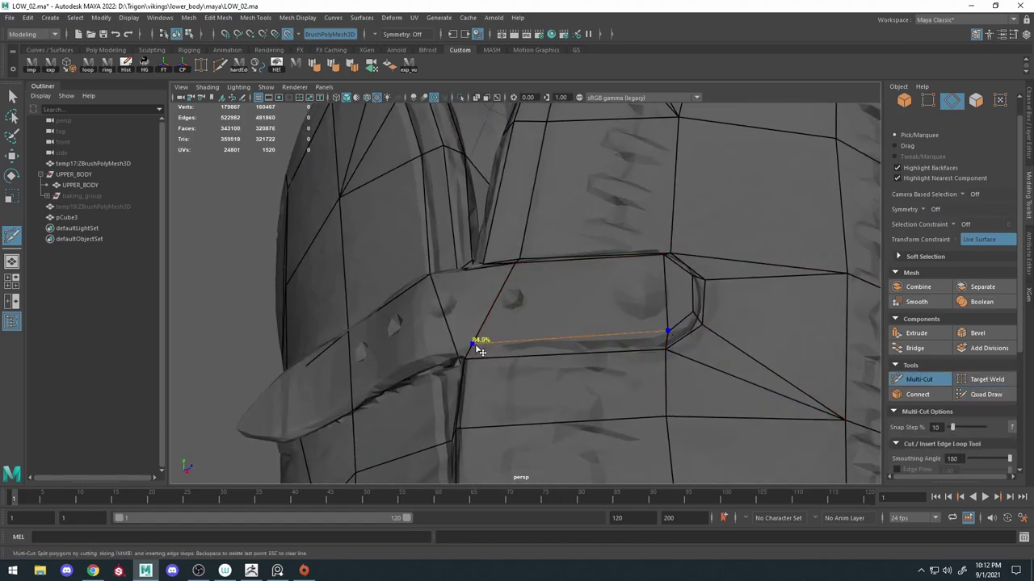
{"action": "left_click", "coordinate": [475, 345]}
{"action": "mouse_move", "coordinate": [476, 347]}
{"action": "left_mouse_down", "text": "alt"}
{"action": "mouse_move", "coordinate": [634, 293]}
{"action": "mouse_move", "coordinate": [623, 259]}
{"action": "mouse_move", "coordinate": [662, 277]}
{"action": "mouse_move", "coordinate": [617, 337]}
{"action": "left_mouse_up", "text": "alt"}
{"action": "key", "text": "g"}
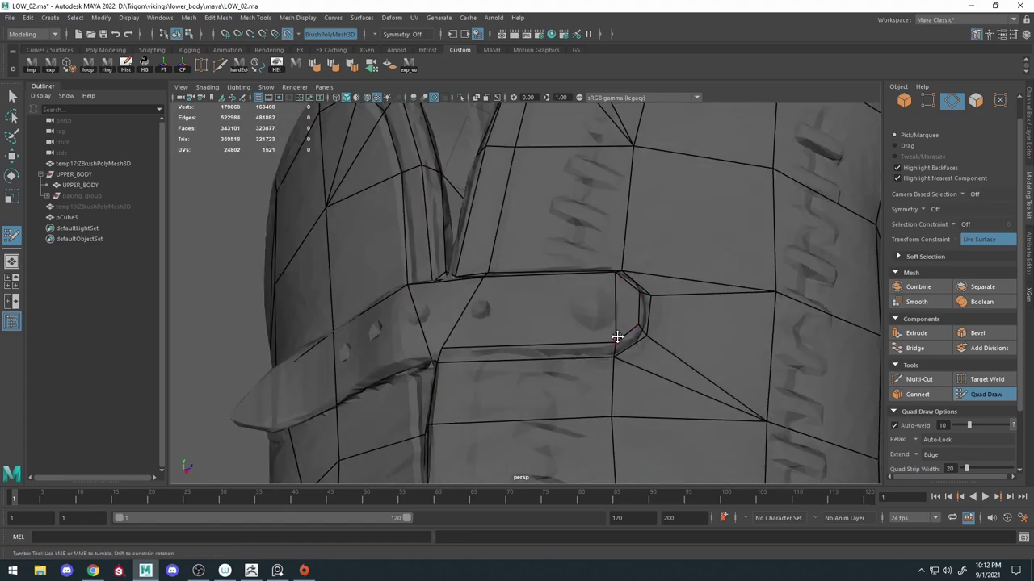
{"action": "key", "text": "g"}
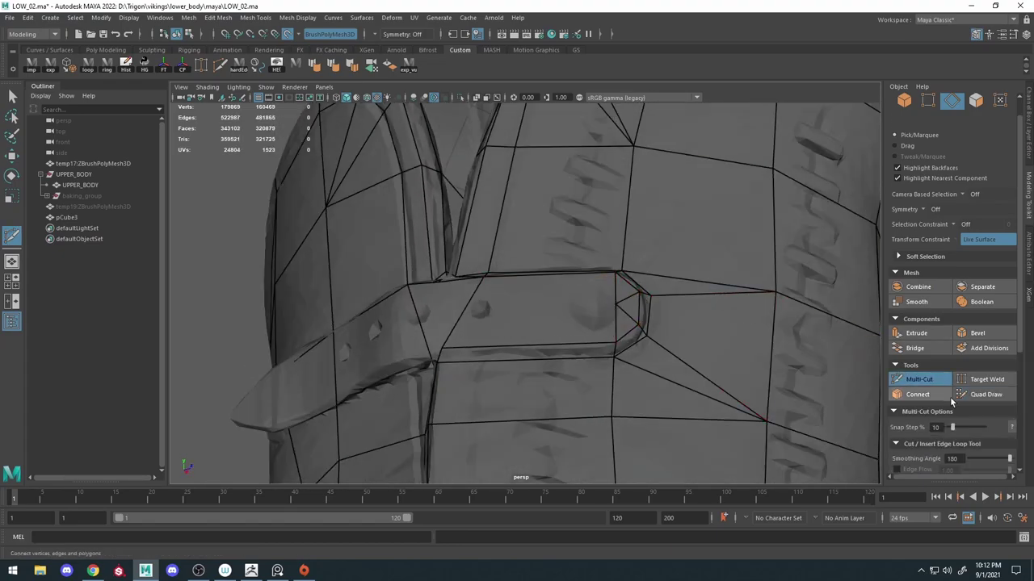
Isolate the low-poly mesh, select the hole's border edges beside the strap and fill the hole.
{"action": "mouse_move", "coordinate": [596, 306]}
{"action": "left_mouse_down", "text": "alt"}
{"action": "mouse_move", "coordinate": [616, 341]}
{"action": "mouse_move", "coordinate": [600, 298]}
{"action": "left_mouse_up", "text": "alt"}
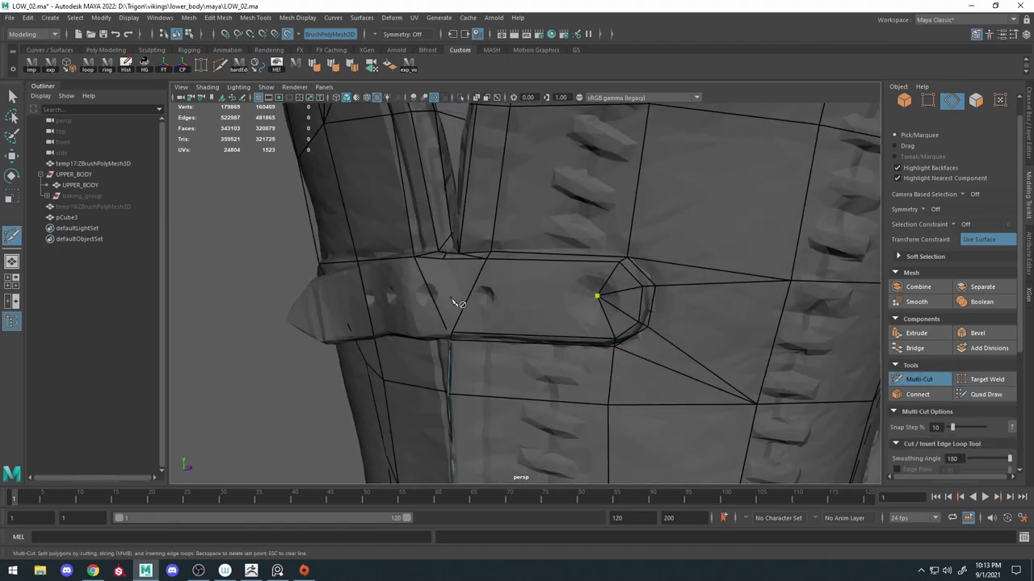
{"action": "left_click_drag", "start_coordinate": [458, 303], "coordinate": [541, 301], "text": "alt"}
{"action": "left_click_drag", "start_coordinate": [677, 275], "coordinate": [627, 299], "text": "alt"}
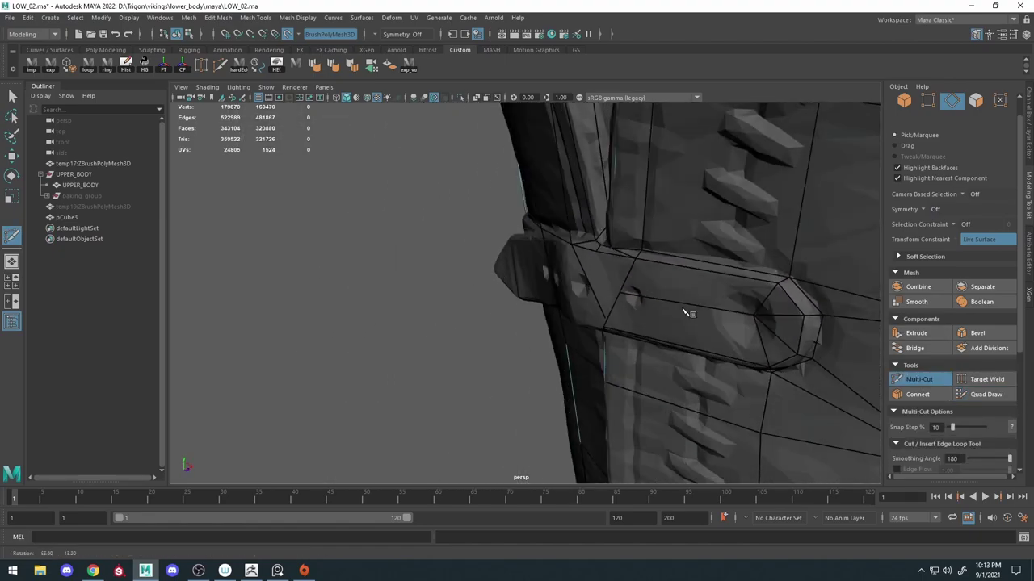
{"action": "mouse_move", "coordinate": [627, 299]}
{"action": "right_mouse_down", "text": "alt"}
{"action": "mouse_move", "coordinate": [629, 326]}
{"action": "mouse_move", "coordinate": [646, 242]}
{"action": "mouse_move", "coordinate": [623, 316]}
{"action": "mouse_move", "coordinate": [635, 454]}
{"action": "right_mouse_up", "text": "alt"}
{"action": "key", "text": "ctrl+1"}
{"action": "left_click", "coordinate": [985, 394]}
{"action": "left_click_drag", "start_coordinate": [634, 455], "coordinate": [658, 227], "text": "alt"}
{"action": "right_click_drag", "start_coordinate": [658, 227], "coordinate": [666, 310], "text": "shift"}
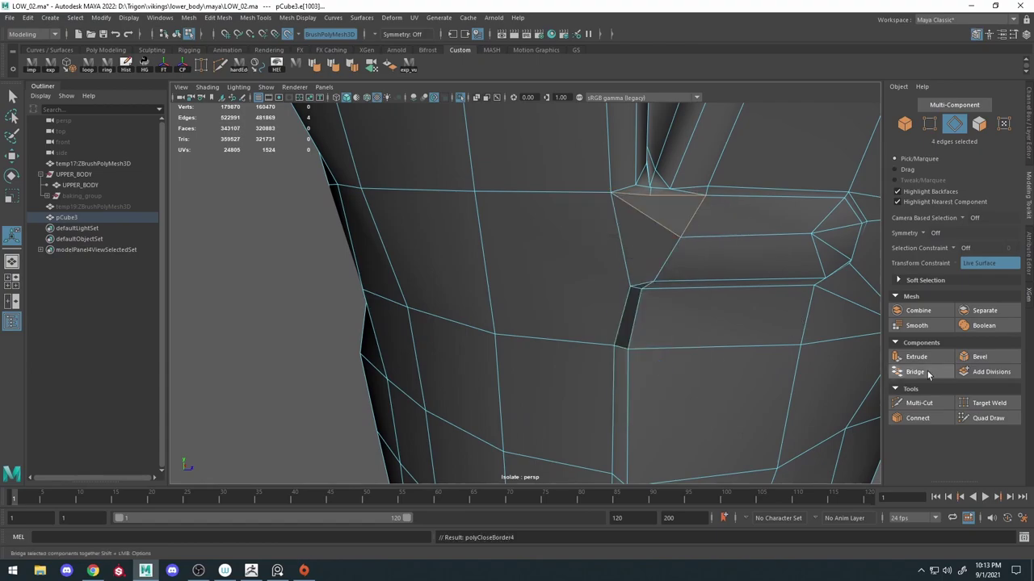
{"action": "key", "text": "w"}
{"action": "scroll", "coordinate": [670, 219], "scroll_direction": "down", "scroll_amount": 3}
Zoom in on the strap, select the low-poly mesh and toggle isolating it from the sculpt.
{"action": "left_click_drag", "start_coordinate": [669, 218], "coordinate": [551, 268], "text": "alt"}
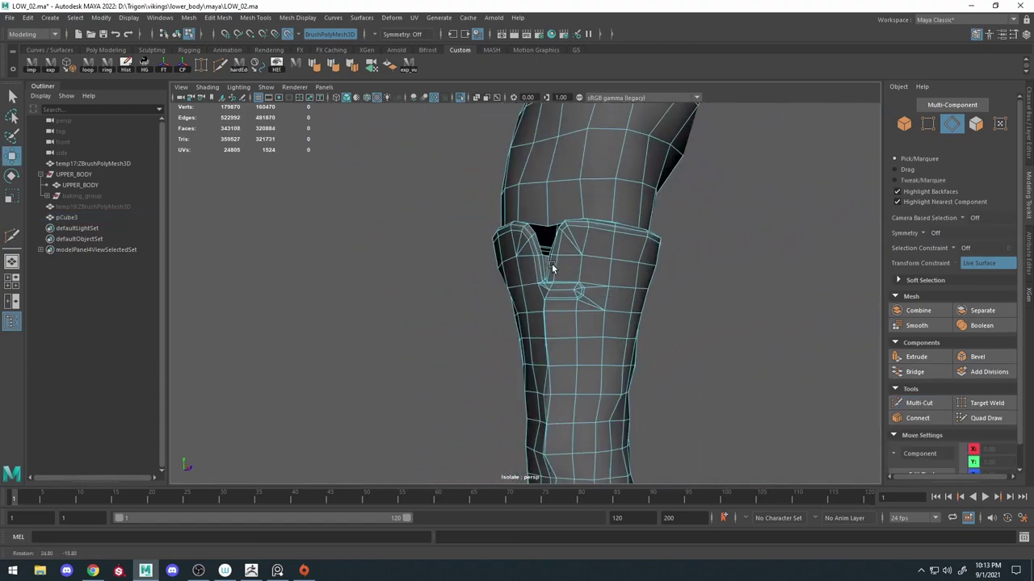
{"action": "scroll", "coordinate": [551, 268], "scroll_direction": "up", "scroll_amount": 5}
{"action": "key", "text": "ctrl+1"}
{"action": "right_click_drag", "start_coordinate": [660, 280], "coordinate": [629, 348], "text": "shift"}
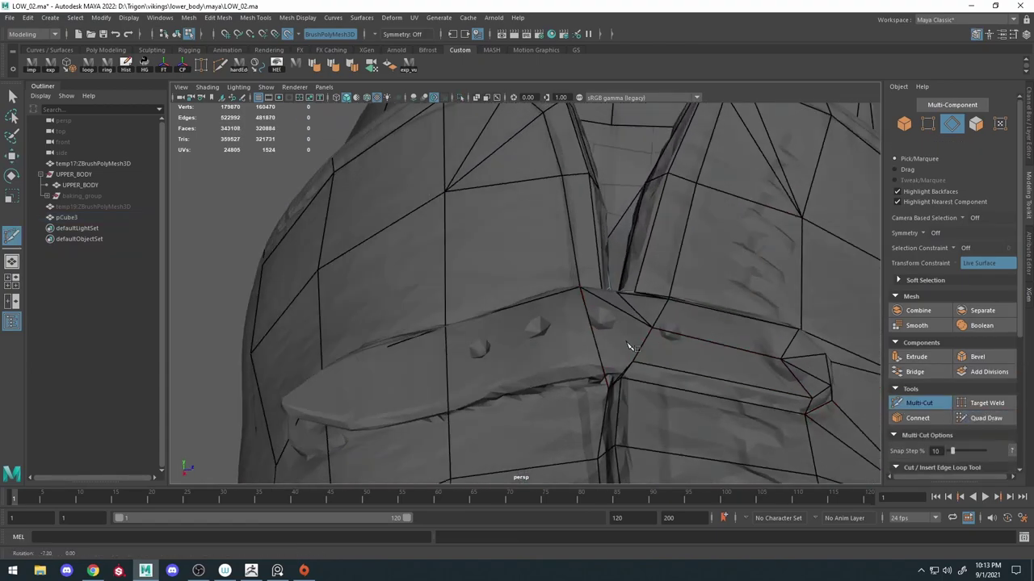
{"action": "left_click_drag", "start_coordinate": [629, 347], "coordinate": [575, 373], "text": "alt"}
{"action": "left_click_drag", "start_coordinate": [570, 293], "coordinate": [576, 376], "text": "alt"}
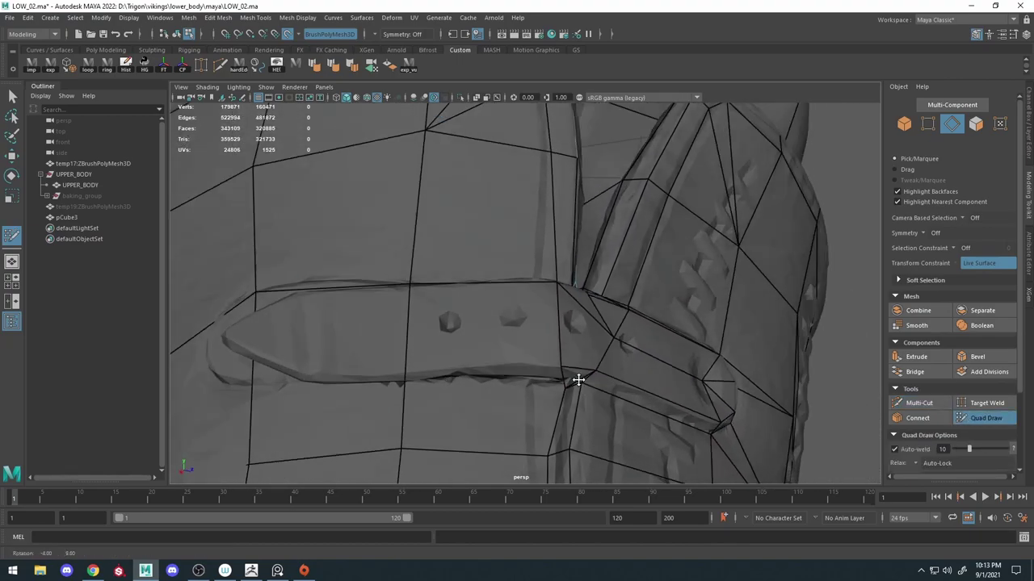
{"action": "key", "text": "w"}
{"action": "left_click", "coordinate": [582, 387]}
{"action": "left_click", "coordinate": [461, 98]}
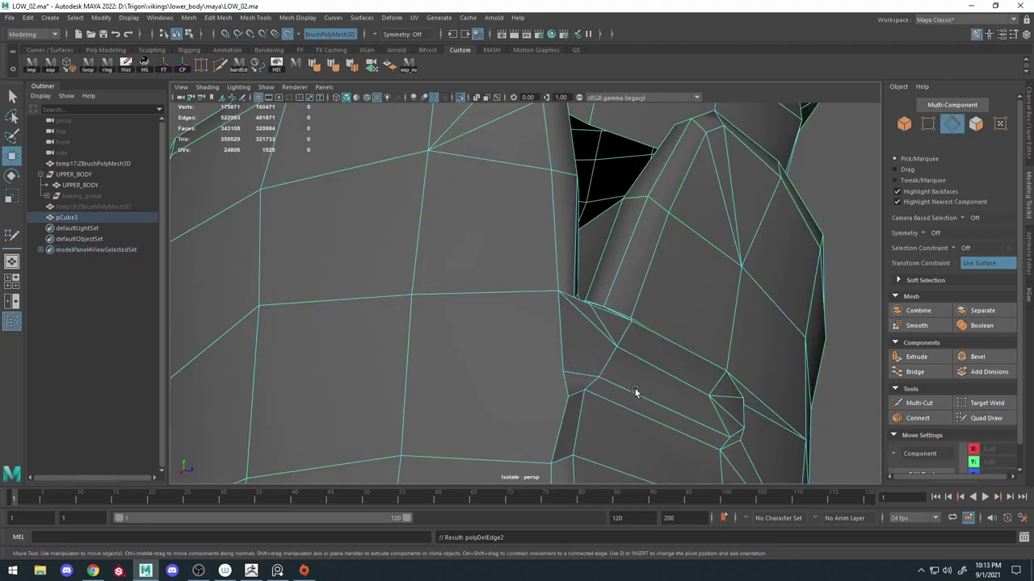
{"action": "scroll", "coordinate": [598, 242], "scroll_direction": "up", "scroll_amount": 3}
{"action": "left_click", "coordinate": [461, 97]}
Orbit around the strap and belt, alternating between Quad Draw and Multi-Cut.
{"action": "left_click_drag", "start_coordinate": [565, 340], "coordinate": [613, 372], "text": "alt"}
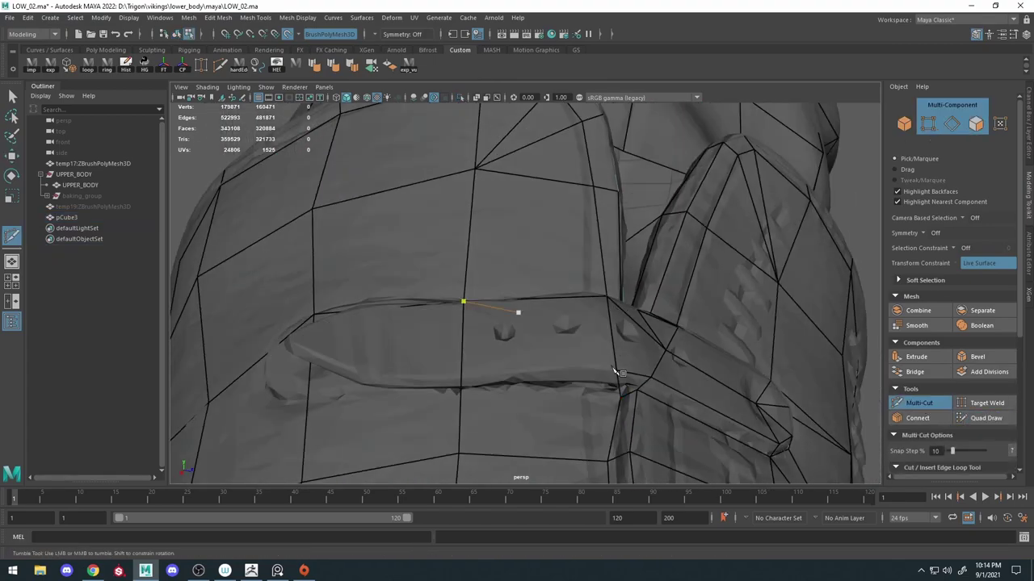
{"action": "left_click_drag", "start_coordinate": [399, 390], "coordinate": [376, 305], "text": "alt"}
{"action": "middle_click_drag", "start_coordinate": [415, 292], "coordinate": [607, 330], "text": "alt"}
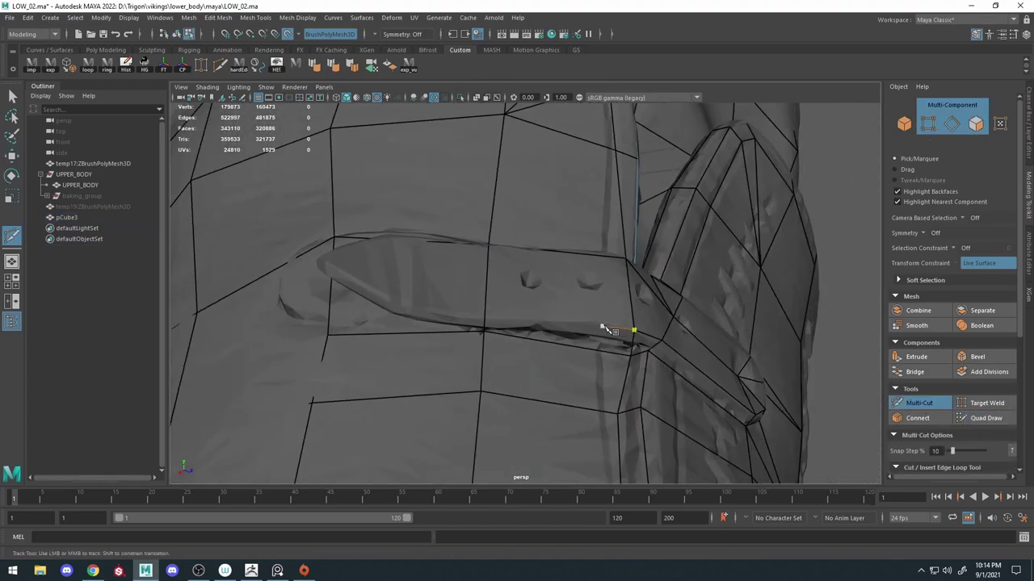
{"action": "left_click", "coordinate": [985, 418]}
{"action": "mouse_move", "coordinate": [581, 339]}
{"action": "left_mouse_down", "text": "alt"}
{"action": "mouse_move", "coordinate": [484, 326]}
{"action": "mouse_move", "coordinate": [713, 316]}
{"action": "mouse_move", "coordinate": [706, 341]}
{"action": "mouse_move", "coordinate": [718, 288]}
{"action": "mouse_move", "coordinate": [641, 258]}
{"action": "left_mouse_up", "text": "alt"}
{"action": "scroll", "coordinate": [641, 259], "scroll_direction": "down", "scroll_amount": 3}
{"action": "scroll", "coordinate": [637, 289], "scroll_direction": "up", "scroll_amount": 4}
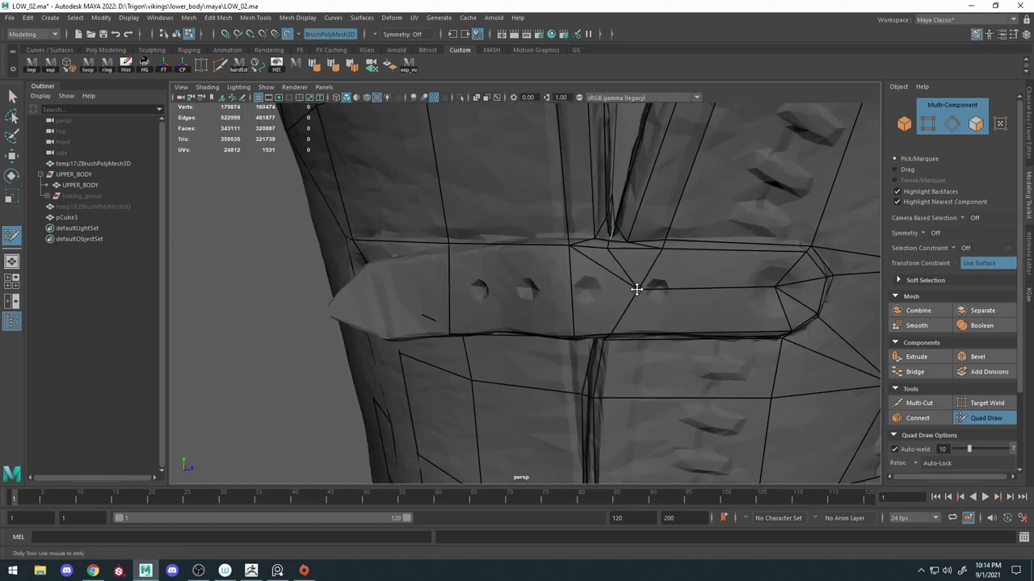
{"action": "left_click", "coordinate": [918, 402]}
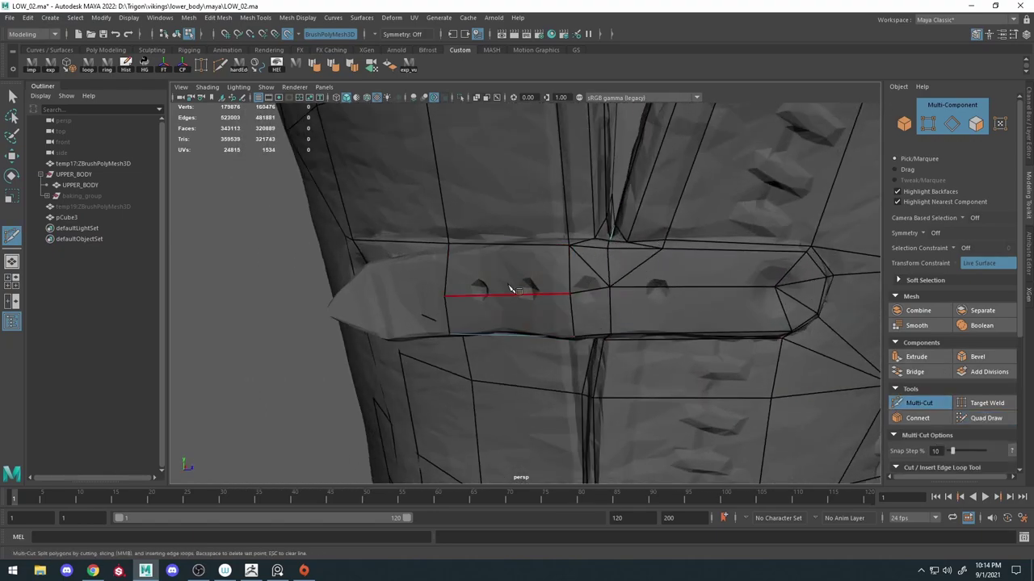
{"action": "left_click_drag", "start_coordinate": [514, 289], "coordinate": [613, 267], "text": "alt"}
{"action": "left_click", "coordinate": [985, 418]}
{"action": "mouse_move", "coordinate": [565, 323]}
{"action": "left_mouse_down", "text": "alt"}
{"action": "mouse_move", "coordinate": [476, 358]}
{"action": "mouse_move", "coordinate": [450, 337]}
{"action": "mouse_move", "coordinate": [461, 388]}
{"action": "left_mouse_up", "text": "alt"}
Check the meshes in wireframe (4), return to shaded (5) and cut a new edge across the belt loop face.
{"action": "key", "text": "w"}
{"action": "key", "text": "4"}
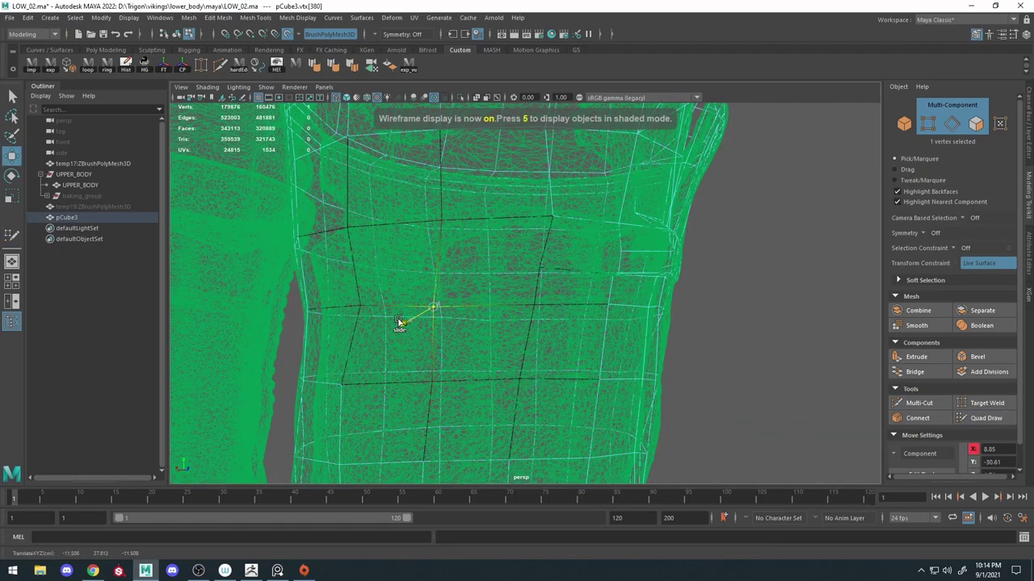
{"action": "key", "text": "5"}
{"action": "scroll", "coordinate": [512, 286], "scroll_direction": "up", "scroll_amount": 3}
{"action": "right_click_drag", "start_coordinate": [512, 286], "coordinate": [533, 315], "text": "shift"}
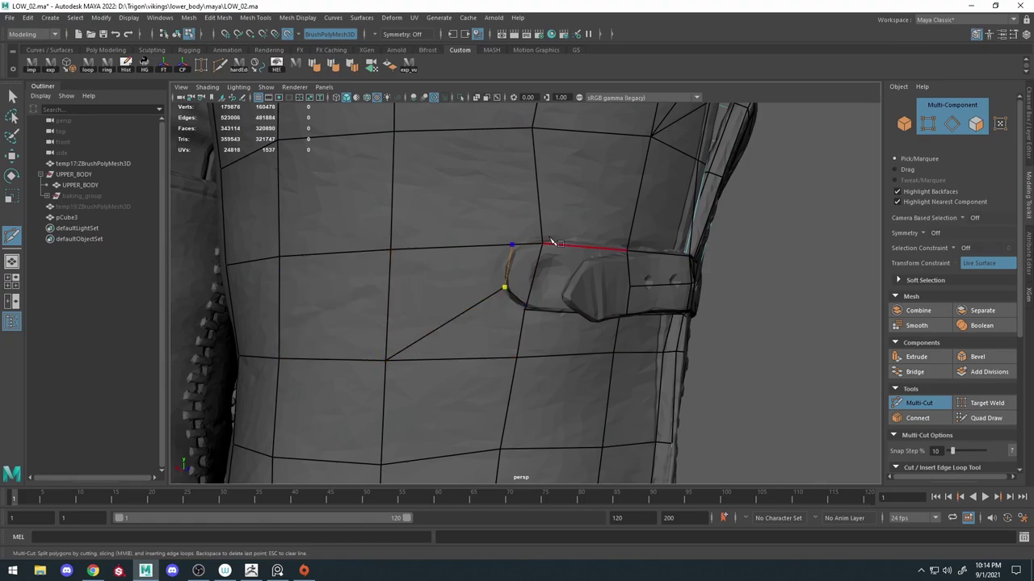
{"action": "right_click_drag", "start_coordinate": [551, 240], "coordinate": [628, 308], "text": "shift"}
Orbit to face the belt loop frontally and switch back to Quad Draw.
{"action": "mouse_move", "coordinate": [527, 306]}
{"action": "left_mouse_down", "text": "alt"}
{"action": "mouse_move", "coordinate": [637, 369]}
{"action": "mouse_move", "coordinate": [528, 349]}
{"action": "mouse_move", "coordinate": [549, 203]}
{"action": "left_mouse_up", "text": "alt"}
{"action": "scroll", "coordinate": [549, 273], "scroll_direction": "down", "scroll_amount": 2}
{"action": "left_click_drag", "start_coordinate": [550, 272], "coordinate": [627, 346], "text": "alt"}
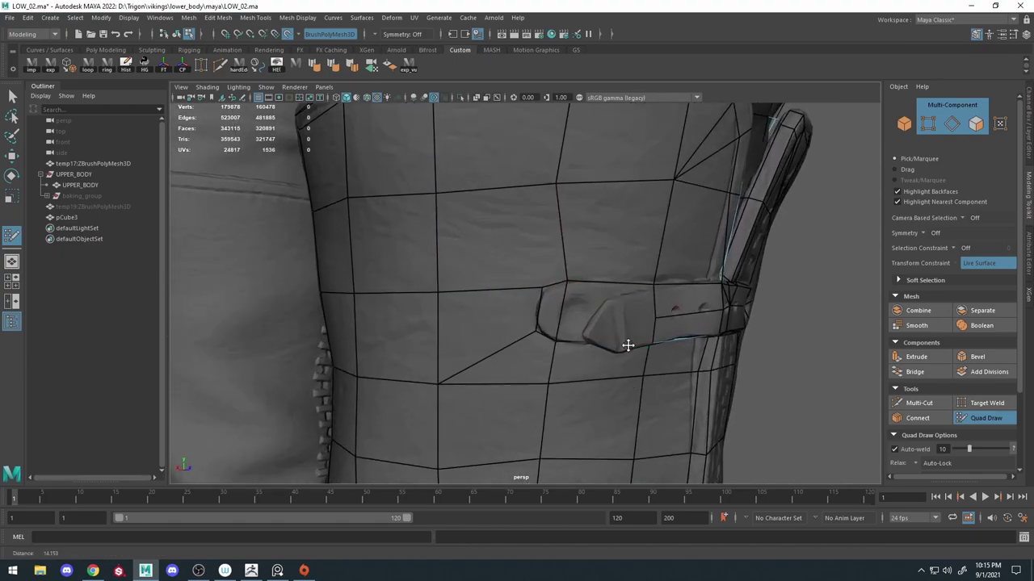
{"action": "scroll", "coordinate": [627, 347], "scroll_direction": "up", "scroll_amount": 2}
{"action": "mouse_move", "coordinate": [627, 346]}
{"action": "right_mouse_down", "text": "shift"}
{"action": "mouse_move", "coordinate": [552, 269]}
{"action": "mouse_move", "coordinate": [613, 355]}
{"action": "right_mouse_up", "text": "shift"}
{"action": "left_click", "coordinate": [549, 292]}
{"action": "scroll", "coordinate": [549, 292], "scroll_direction": "down", "scroll_amount": 3}
{"action": "scroll", "coordinate": [549, 293], "scroll_direction": "up", "scroll_amount": 4}
{"action": "left_click_drag", "start_coordinate": [613, 356], "coordinate": [884, 389], "text": "alt"}
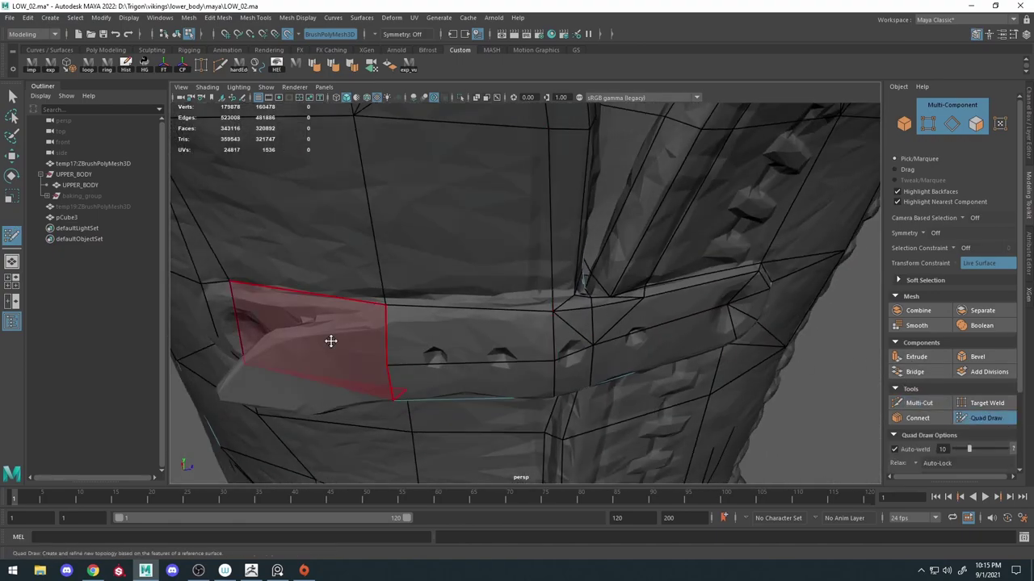
Multi-Cut new edges across the strap faces, placing points on its edges.
{"action": "left_click", "coordinate": [919, 403]}
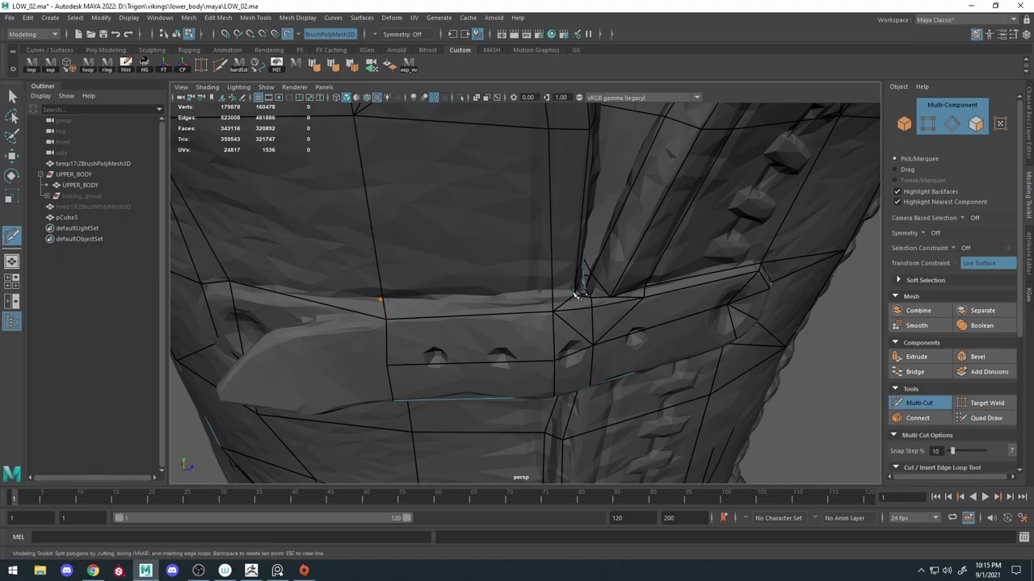
{"action": "right_click_drag", "start_coordinate": [406, 292], "coordinate": [549, 279], "text": "shift"}
{"action": "mouse_move", "coordinate": [549, 279]}
{"action": "left_mouse_down", "text": "alt"}
{"action": "mouse_move", "coordinate": [577, 307]}
{"action": "mouse_move", "coordinate": [537, 377]}
{"action": "left_mouse_up", "text": "alt"}
{"action": "mouse_move", "coordinate": [536, 147]}
{"action": "left_mouse_down", "text": "alt"}
{"action": "mouse_move", "coordinate": [676, 374]}
{"action": "mouse_move", "coordinate": [549, 320]}
{"action": "mouse_move", "coordinate": [573, 327]}
{"action": "left_mouse_up", "text": "alt"}
{"action": "left_click", "coordinate": [917, 403]}
{"action": "left_click", "coordinate": [569, 349]}
{"action": "left_click_drag", "start_coordinate": [418, 336], "coordinate": [658, 353], "text": "alt"}
{"action": "left_click", "coordinate": [595, 342]}
Check the strap cuts in wireframe, then frame a frontal close-up of the strap.
{"action": "key", "text": "4"}
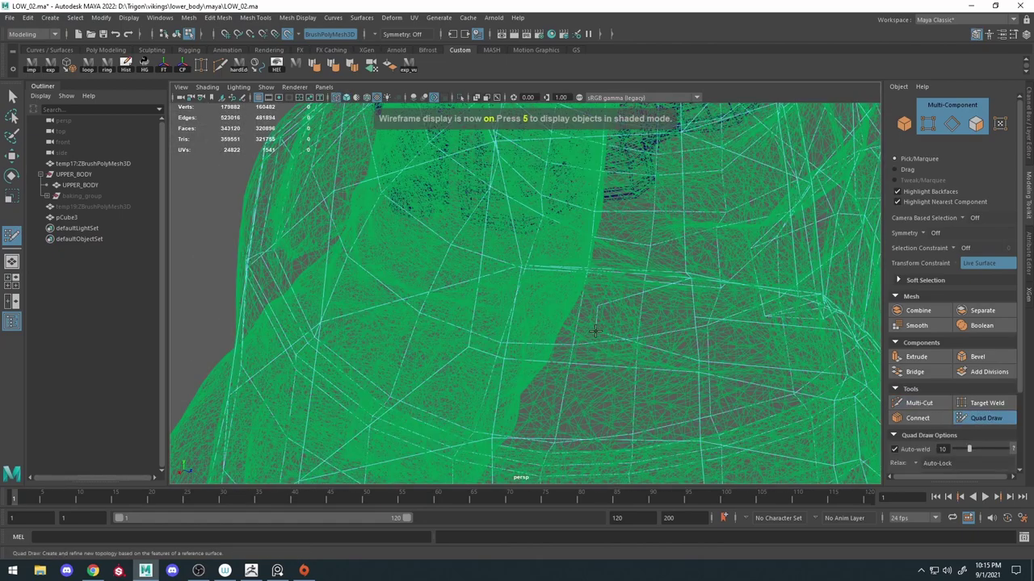
{"action": "right_click_drag", "start_coordinate": [593, 272], "coordinate": [722, 346], "text": "shift"}
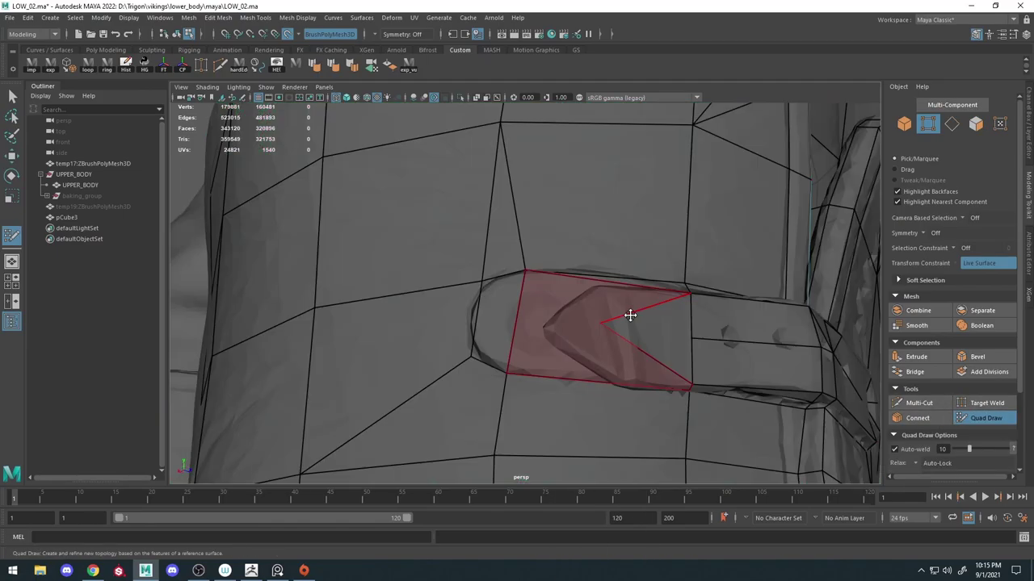
{"action": "key", "text": "5"}
{"action": "mouse_move", "coordinate": [627, 314]}
{"action": "left_mouse_down", "text": "alt"}
{"action": "mouse_move", "coordinate": [583, 309]}
{"action": "mouse_move", "coordinate": [565, 353]}
{"action": "mouse_move", "coordinate": [684, 356]}
{"action": "left_mouse_up", "text": "alt"}
{"action": "right_click_drag", "start_coordinate": [684, 356], "coordinate": [684, 356], "text": "shift"}
{"action": "left_click_drag", "start_coordinate": [563, 376], "coordinate": [517, 339], "text": "alt"}
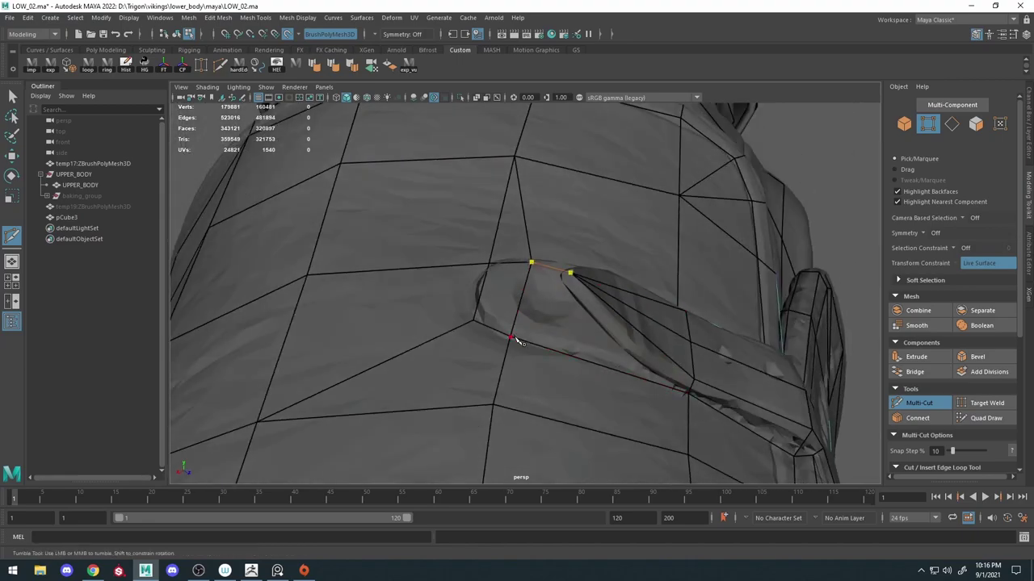
{"action": "mouse_move", "coordinate": [639, 260]}
{"action": "left_mouse_down", "text": "alt"}
{"action": "mouse_move", "coordinate": [622, 312]}
{"action": "mouse_move", "coordinate": [579, 355]}
{"action": "left_mouse_up", "text": "alt"}
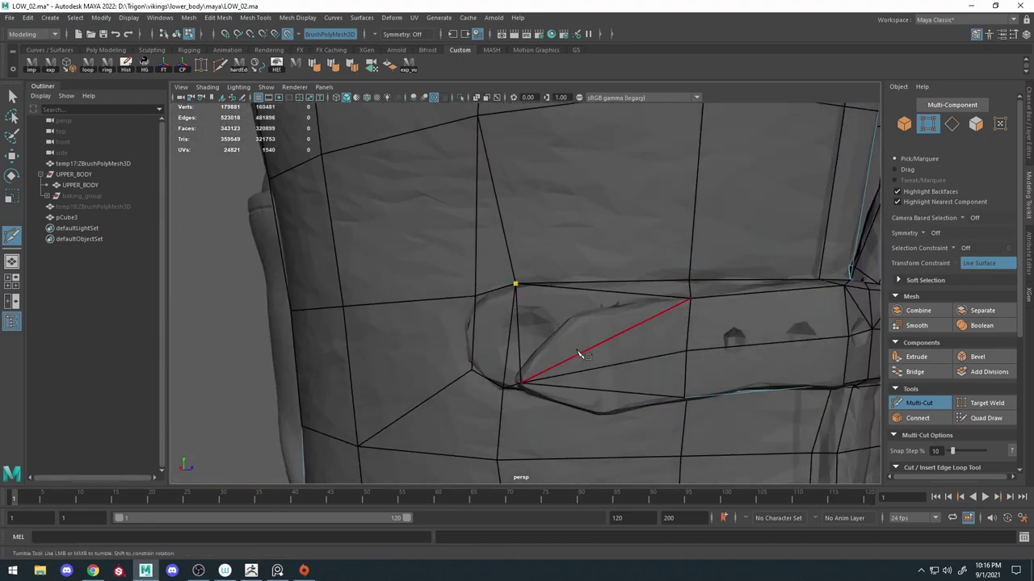
{"action": "left_click", "coordinate": [919, 402]}
{"action": "mouse_move", "coordinate": [582, 318]}
{"action": "left_mouse_down", "text": "alt"}
{"action": "mouse_move", "coordinate": [594, 329]}
{"action": "mouse_move", "coordinate": [667, 320]}
{"action": "mouse_move", "coordinate": [579, 381]}
{"action": "mouse_move", "coordinate": [688, 353]}
{"action": "mouse_move", "coordinate": [632, 364]}
{"action": "mouse_move", "coordinate": [669, 287]}
{"action": "left_mouse_up", "text": "alt"}
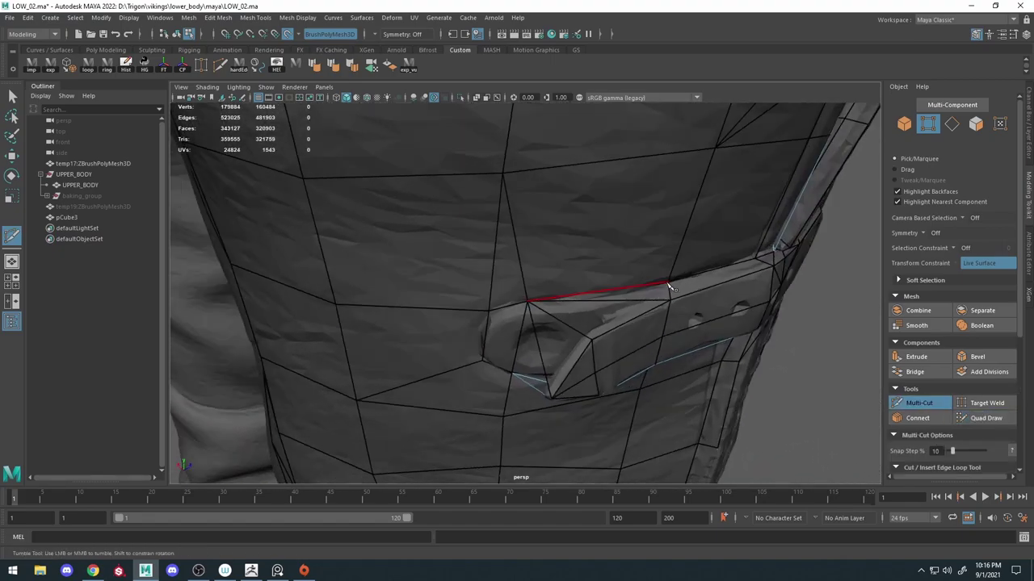
Start a new cut from a strap vertex and run it along the strap edge.
{"action": "left_click", "coordinate": [986, 418]}
{"action": "mouse_move", "coordinate": [614, 323]}
{"action": "left_mouse_down", "text": "alt"}
{"action": "mouse_move", "coordinate": [575, 317]}
{"action": "mouse_move", "coordinate": [612, 247]}
{"action": "mouse_move", "coordinate": [614, 334]}
{"action": "mouse_move", "coordinate": [588, 309]}
{"action": "mouse_move", "coordinate": [589, 378]}
{"action": "mouse_move", "coordinate": [581, 339]}
{"action": "left_mouse_up", "text": "alt"}
{"action": "key", "text": "ctrl+shift+x"}
{"action": "left_click", "coordinate": [966, 419]}
{"action": "key", "text": "ctrl+shift+x"}
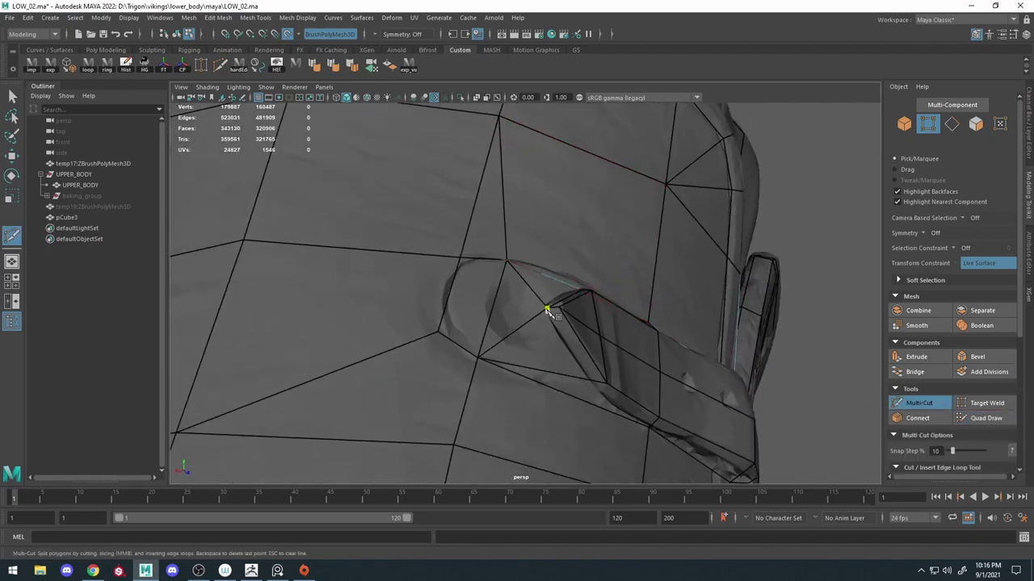
{"action": "left_click", "coordinate": [487, 334]}
{"action": "middle_click_drag", "start_coordinate": [593, 383], "coordinate": [523, 280], "text": "alt"}
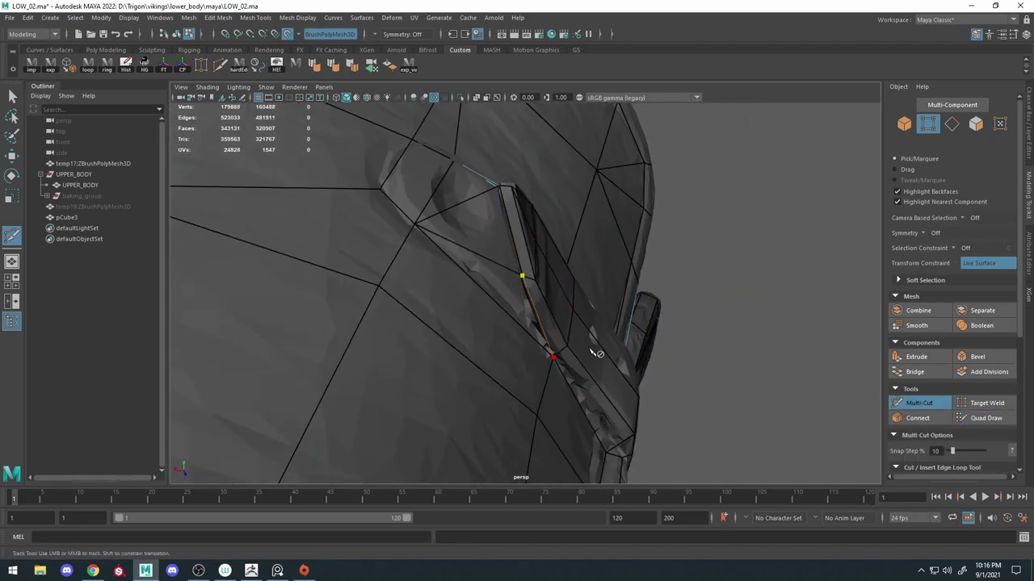
{"action": "mouse_move", "coordinate": [558, 355]}
{"action": "left_mouse_down", "text": "alt"}
{"action": "mouse_move", "coordinate": [595, 393]}
{"action": "mouse_move", "coordinate": [783, 316]}
{"action": "left_mouse_up", "text": "alt"}
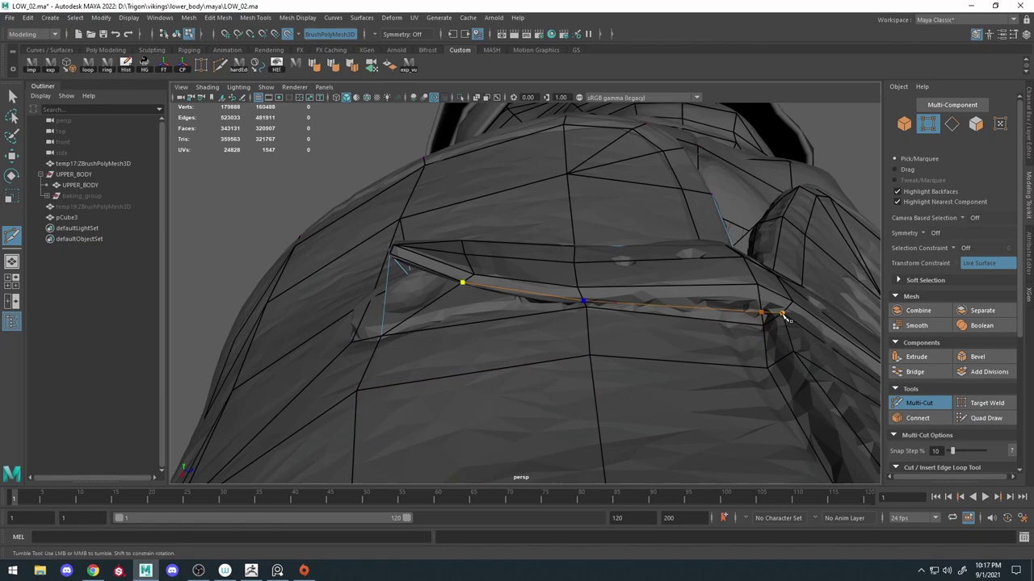
Cut across the strap protrusion to its other end and commit the cut.
{"action": "left_click", "coordinate": [979, 417]}
{"action": "mouse_move", "coordinate": [581, 293]}
{"action": "left_mouse_down", "text": "alt"}
{"action": "mouse_move", "coordinate": [697, 288]}
{"action": "mouse_move", "coordinate": [623, 316]}
{"action": "mouse_move", "coordinate": [653, 348]}
{"action": "left_mouse_up", "text": "alt"}
{"action": "middle_click_drag", "start_coordinate": [653, 348], "coordinate": [614, 294], "text": "alt"}
{"action": "left_click_drag", "start_coordinate": [613, 294], "coordinate": [692, 284], "text": "alt"}
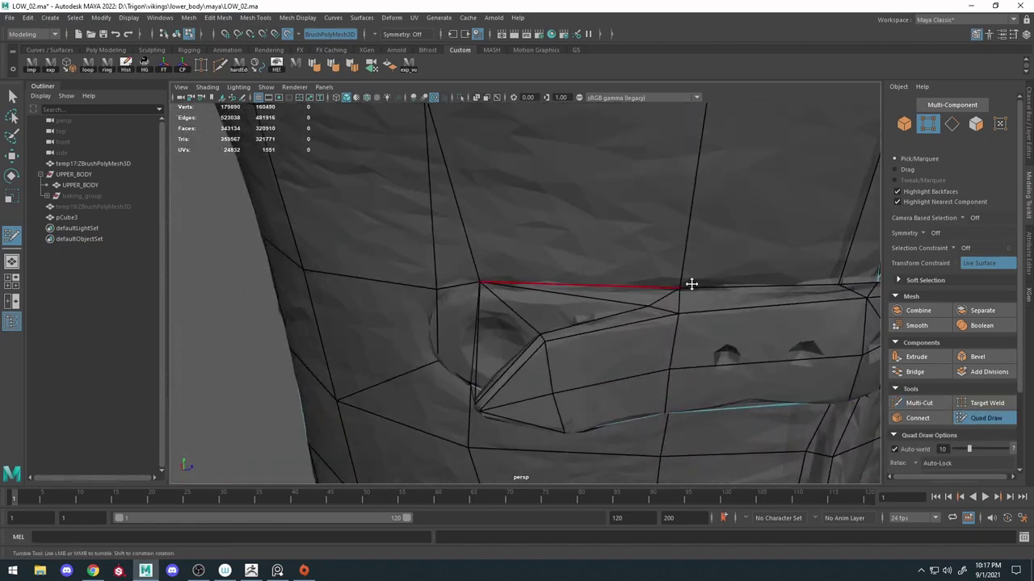
{"action": "key", "text": "ctrl+shift+x"}
{"action": "scroll", "coordinate": [754, 314], "scroll_direction": "down", "scroll_amount": 3}
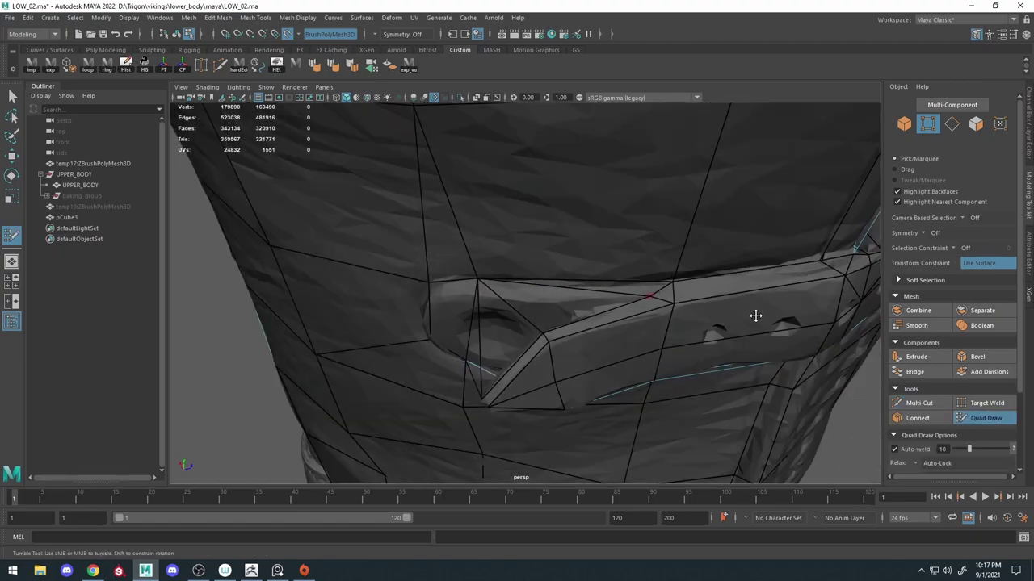
{"action": "left_click", "coordinate": [655, 294]}
{"action": "left_click_drag", "start_coordinate": [655, 293], "coordinate": [531, 303], "text": "alt"}
{"action": "key", "text": "Return"}
Check the buckle in wireframe and commit a cut across the buckle faces.
{"action": "key", "text": "ctrl+shift+q"}
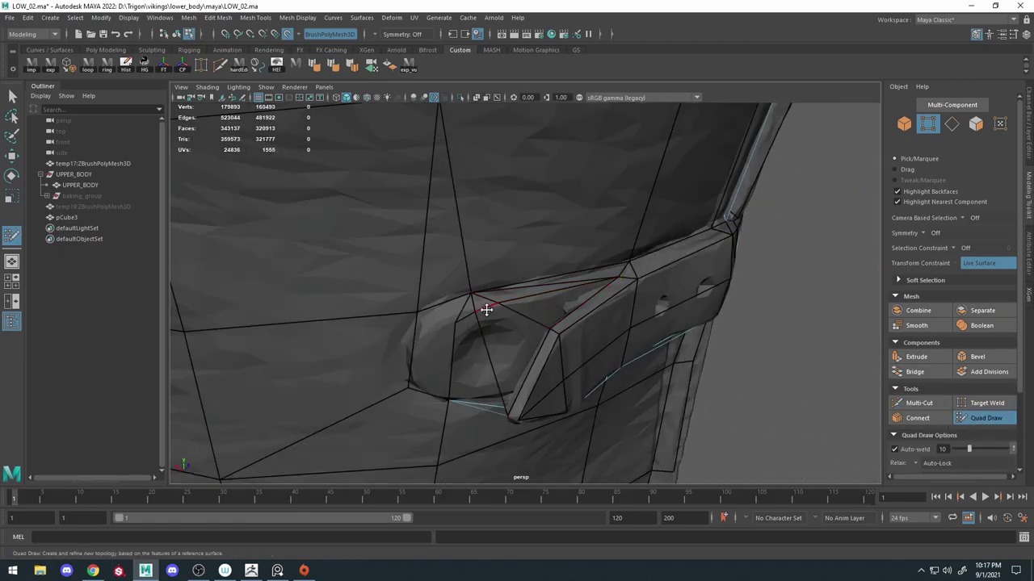
{"action": "mouse_move", "coordinate": [454, 320]}
{"action": "left_mouse_down", "text": "alt"}
{"action": "mouse_move", "coordinate": [496, 318]}
{"action": "mouse_move", "coordinate": [427, 307]}
{"action": "left_mouse_up", "text": "alt"}
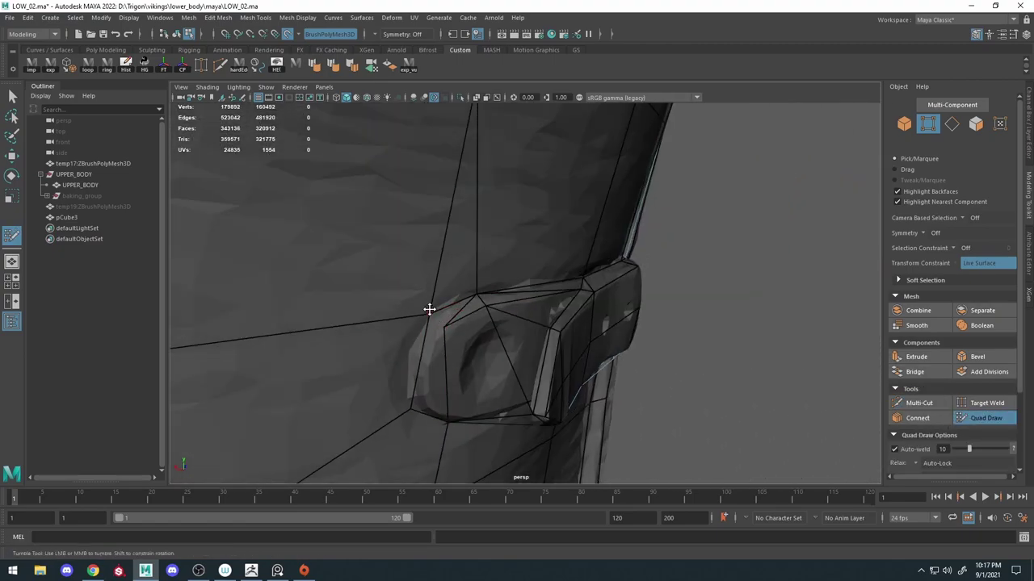
{"action": "key", "text": "ctrl+shift+x"}
{"action": "key", "text": "4"}
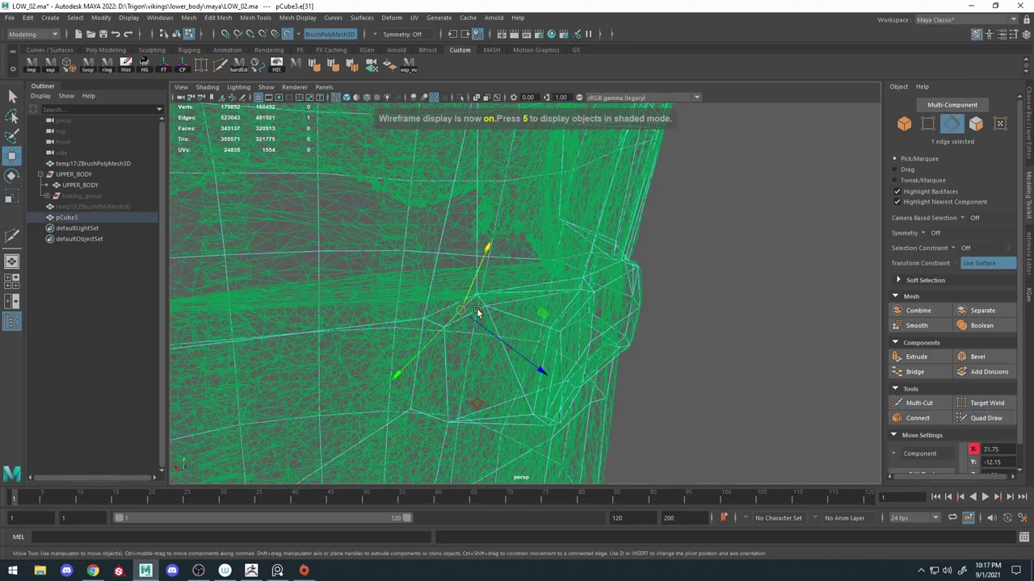
{"action": "key", "text": "ctrl+shift+q"}
{"action": "key", "text": "6"}
{"action": "scroll", "coordinate": [572, 328], "scroll_direction": "down", "scroll_amount": 3}
{"action": "left_click_drag", "start_coordinate": [573, 328], "coordinate": [525, 337], "text": "alt"}
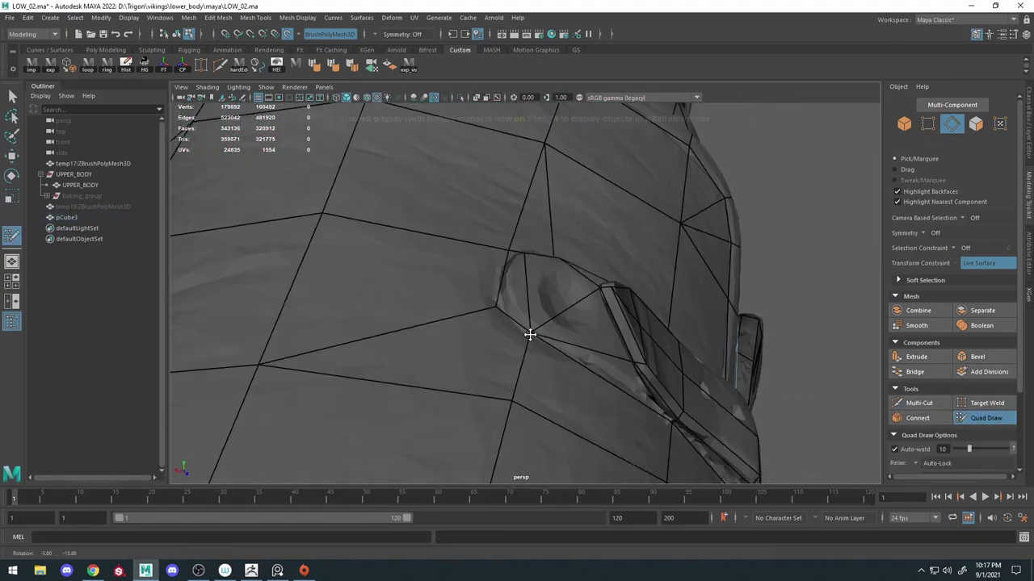
{"action": "scroll", "coordinate": [544, 289], "scroll_direction": "up", "scroll_amount": 3}
{"action": "key", "text": "ctrl+shift+x"}
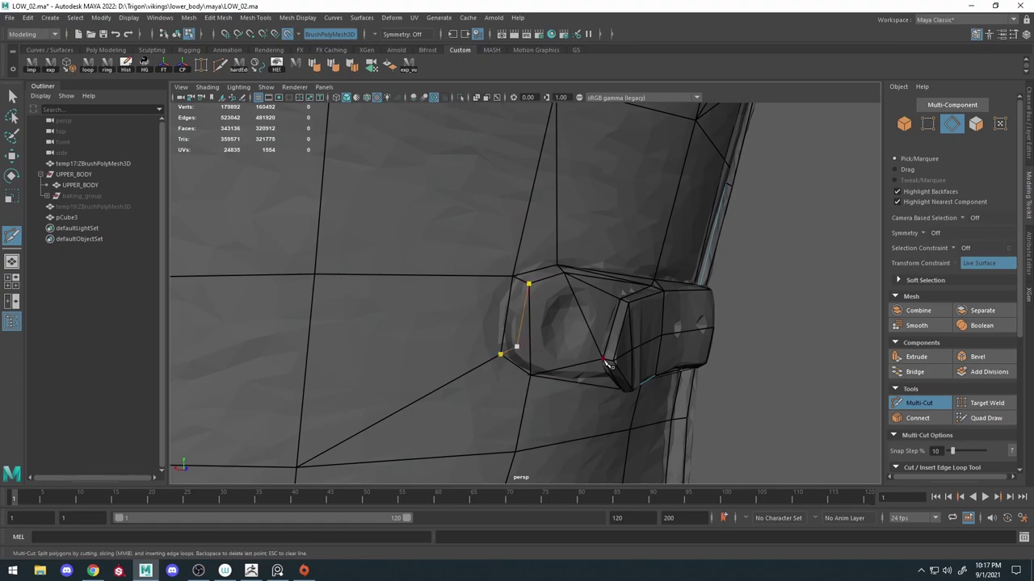
{"action": "key", "text": "ctrl+shift+q"}
Cut another new edge across the buckle face to outline its opening.
{"action": "left_click_drag", "start_coordinate": [511, 279], "coordinate": [535, 364], "text": "alt"}
{"action": "key", "text": "ctrl+shift+x"}
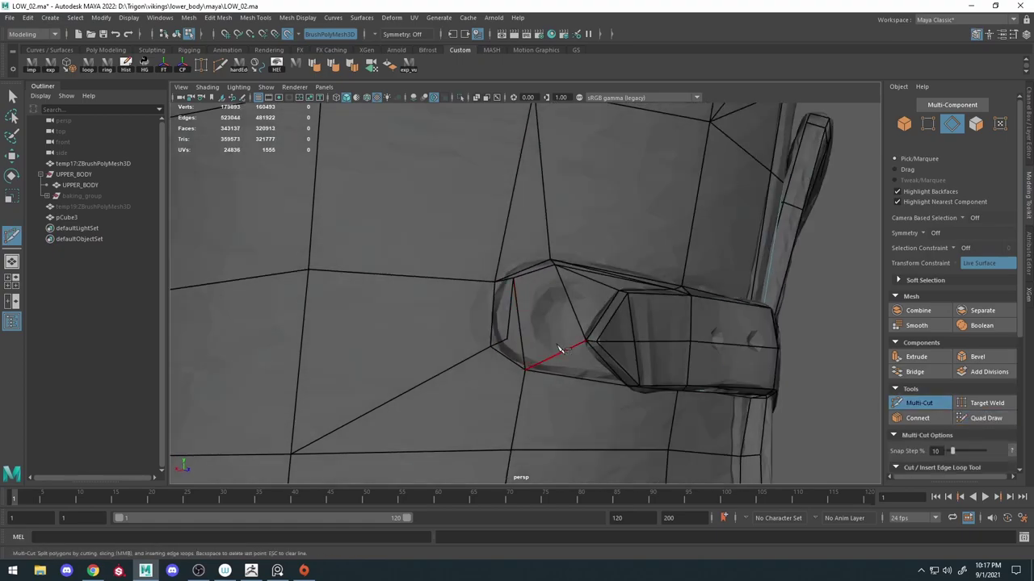
{"action": "left_click", "coordinate": [986, 418]}
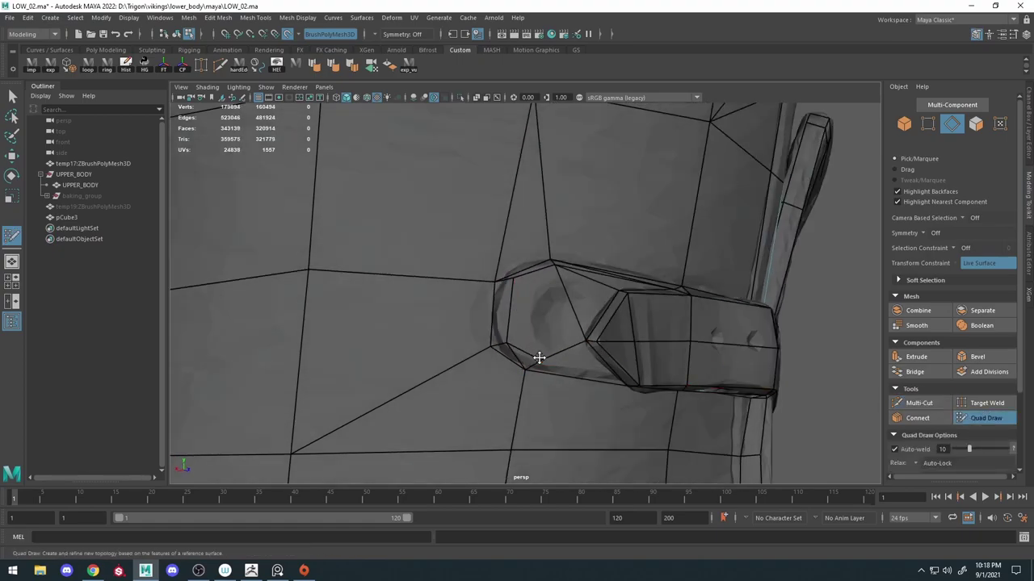
{"action": "key", "text": "ctrl+shift+x"}
{"action": "left_click_drag", "start_coordinate": [519, 358], "coordinate": [537, 316], "text": "alt"}
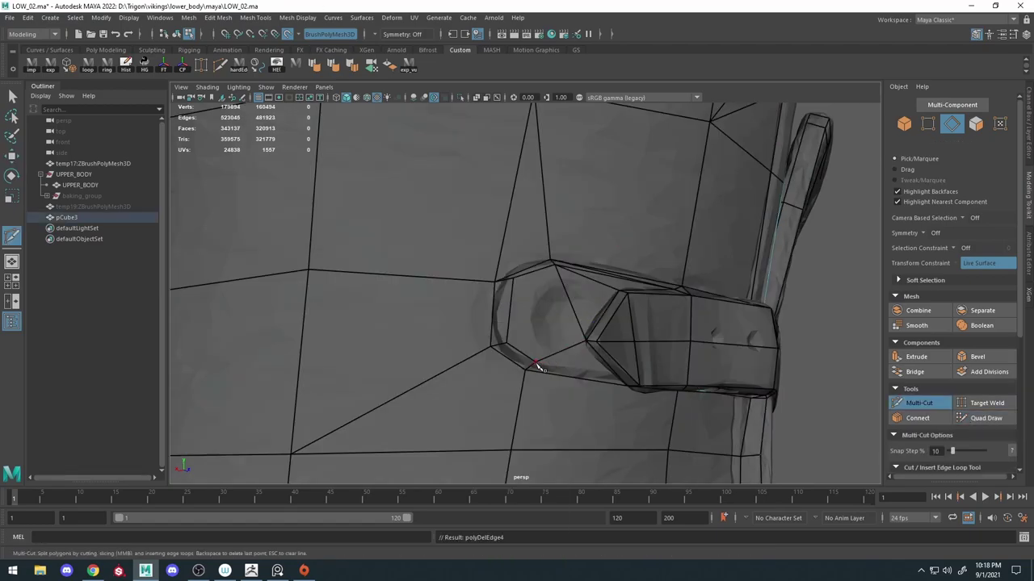
{"action": "left_click", "coordinate": [986, 418]}
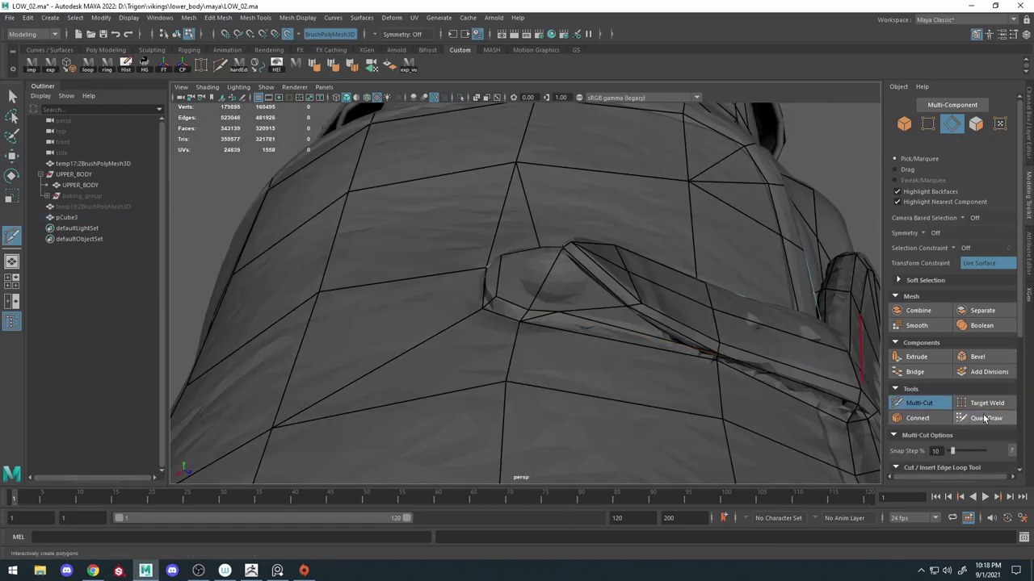
{"action": "mouse_move", "coordinate": [638, 331]}
{"action": "left_mouse_down", "text": "alt"}
{"action": "mouse_move", "coordinate": [668, 392]}
{"action": "mouse_move", "coordinate": [635, 242]}
{"action": "left_mouse_up", "text": "alt"}
{"action": "key", "text": "ctrl+shift+x"}
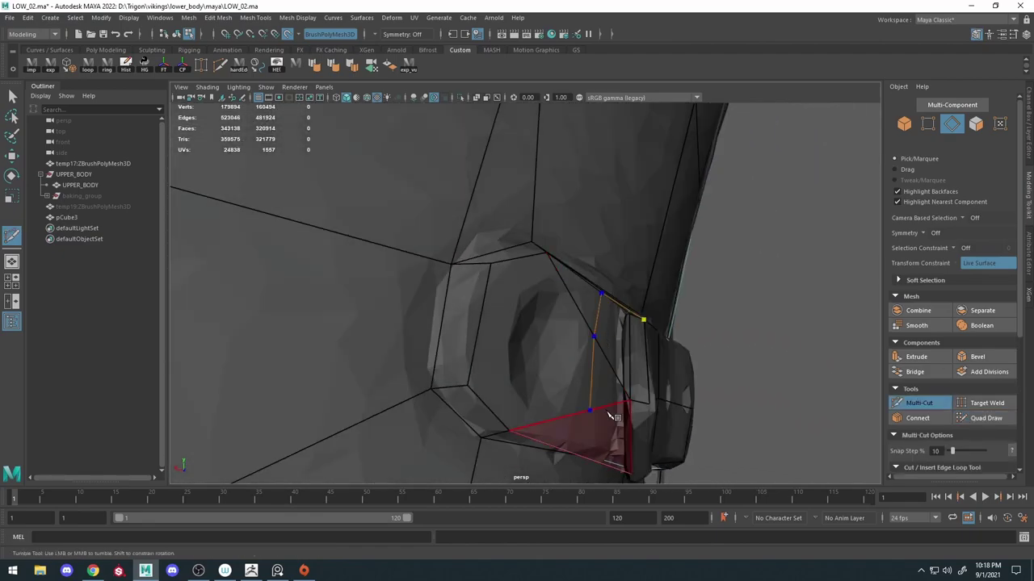
{"action": "mouse_move", "coordinate": [592, 345]}
{"action": "left_mouse_down", "text": "alt"}
{"action": "mouse_move", "coordinate": [726, 323]}
{"action": "mouse_move", "coordinate": [501, 291]}
{"action": "mouse_move", "coordinate": [557, 154]}
{"action": "left_mouse_up", "text": "alt"}
Switch to vertex selection with Quad Draw and look over the buckle and strap pad.
{"action": "key", "text": "w"}
{"action": "right_click", "coordinate": [568, 147]}
{"action": "left_click", "coordinate": [517, 147]}
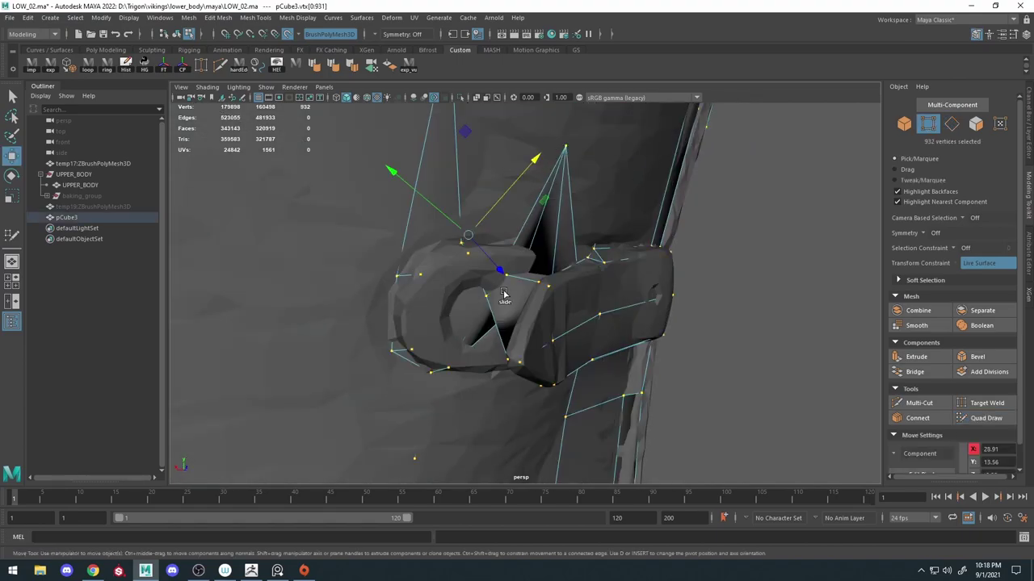
{"action": "mouse_move", "coordinate": [504, 295]}
{"action": "left_mouse_down", "text": "alt"}
{"action": "mouse_move", "coordinate": [566, 161]}
{"action": "mouse_move", "coordinate": [501, 323]}
{"action": "left_mouse_up", "text": "alt"}
{"action": "left_click", "coordinate": [987, 418]}
{"action": "right_click_drag", "start_coordinate": [484, 307], "coordinate": [508, 281], "text": "alt"}
{"action": "left_click_drag", "start_coordinate": [508, 281], "coordinate": [555, 287], "text": "alt"}
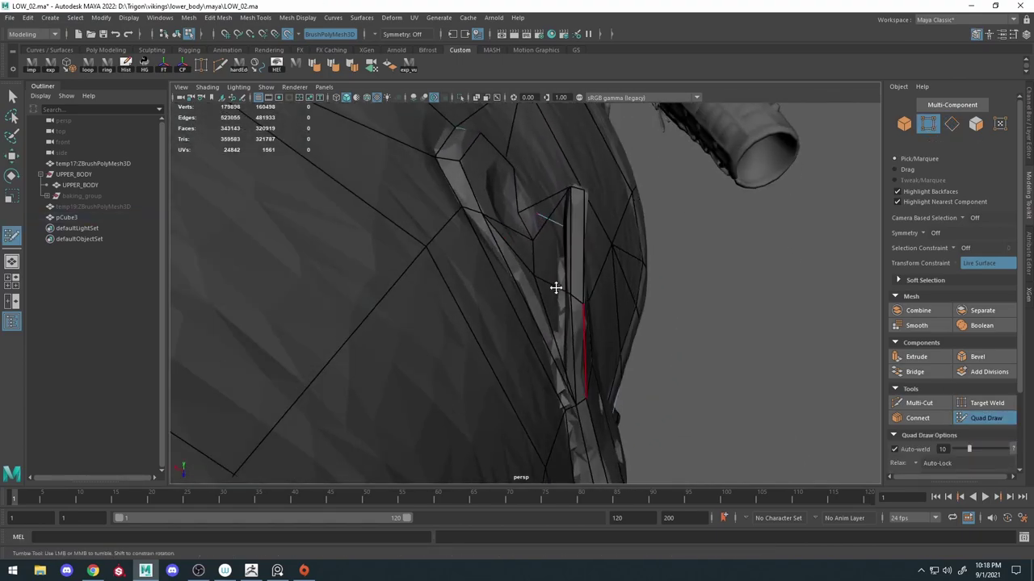
{"action": "mouse_move", "coordinate": [558, 341]}
{"action": "left_mouse_down", "text": "alt"}
{"action": "mouse_move", "coordinate": [545, 275]}
{"action": "mouse_move", "coordinate": [528, 277]}
{"action": "mouse_move", "coordinate": [563, 302]}
{"action": "mouse_move", "coordinate": [548, 283]}
{"action": "mouse_move", "coordinate": [618, 238]}
{"action": "mouse_move", "coordinate": [561, 300]}
{"action": "mouse_move", "coordinate": [579, 332]}
{"action": "mouse_move", "coordinate": [562, 319]}
{"action": "mouse_move", "coordinate": [547, 342]}
{"action": "mouse_move", "coordinate": [651, 309]}
{"action": "mouse_move", "coordinate": [542, 286]}
{"action": "mouse_move", "coordinate": [619, 320]}
{"action": "mouse_move", "coordinate": [648, 358]}
{"action": "left_mouse_up", "text": "alt"}
Isolate the retopology mesh and select edges along the pad strap.
{"action": "key", "text": "w"}
{"action": "key", "text": "ctrl+1"}
{"action": "key", "text": "f"}
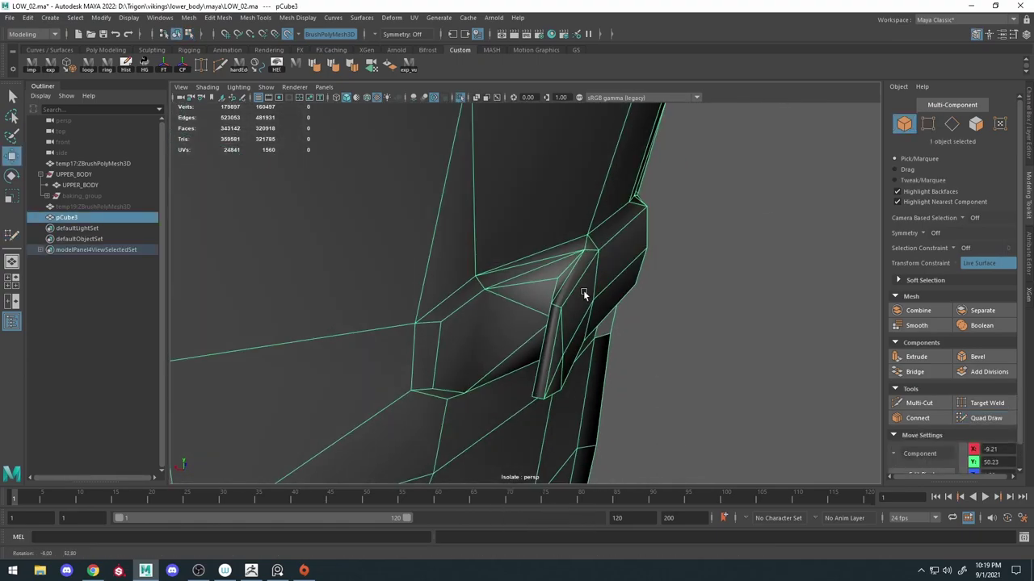
{"action": "mouse_move", "coordinate": [241, 77]}
{"action": "left_mouse_down", "text": "alt"}
{"action": "mouse_move", "coordinate": [713, 316]}
{"action": "mouse_move", "coordinate": [677, 417]}
{"action": "mouse_move", "coordinate": [496, 144]}
{"action": "mouse_move", "coordinate": [554, 266]}
{"action": "left_mouse_up", "text": "alt"}
{"action": "right_click_drag", "start_coordinate": [611, 254], "coordinate": [612, 228]}
{"action": "left_click", "coordinate": [568, 339]}
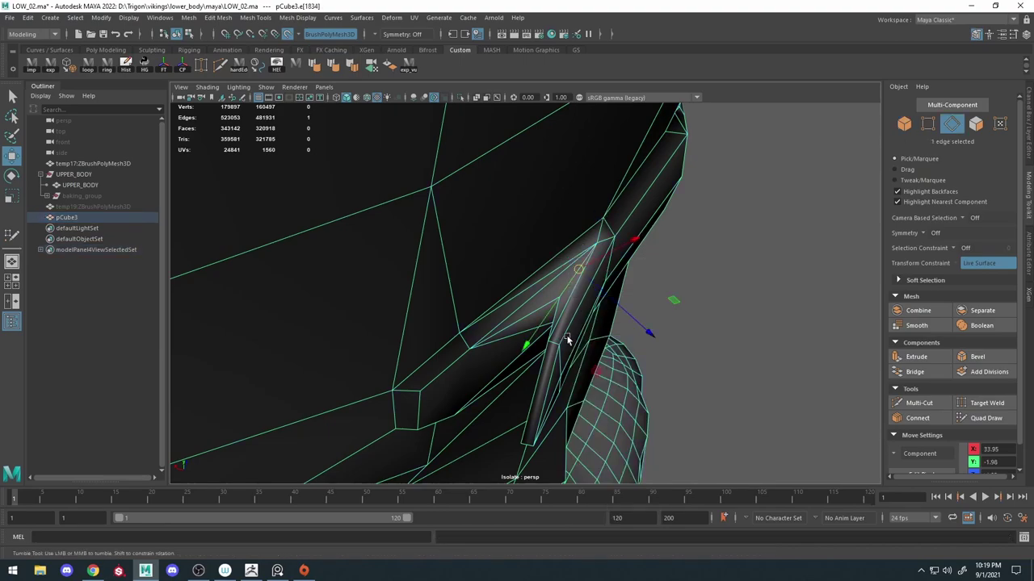
{"action": "mouse_move", "coordinate": [568, 340]}
{"action": "left_mouse_down", "text": "alt"}
{"action": "mouse_move", "coordinate": [627, 355]}
{"action": "mouse_move", "coordinate": [572, 307]}
{"action": "mouse_move", "coordinate": [596, 323]}
{"action": "mouse_move", "coordinate": [568, 355]}
{"action": "left_mouse_up", "text": "alt"}
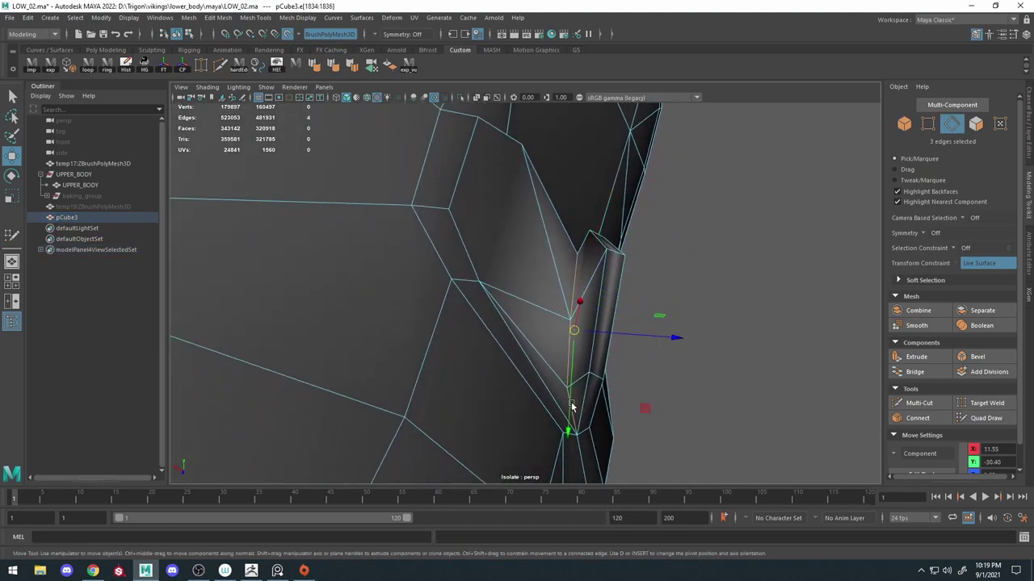
{"action": "mouse_move", "coordinate": [599, 304]}
{"action": "left_mouse_down", "text": "alt"}
{"action": "mouse_move", "coordinate": [600, 273]}
{"action": "mouse_move", "coordinate": [598, 294]}
{"action": "left_mouse_up", "text": "alt"}
Soften the selected strap edges and return to Object Mode.
{"action": "right_click_drag", "start_coordinate": [588, 262], "coordinate": [638, 299], "text": "shift"}
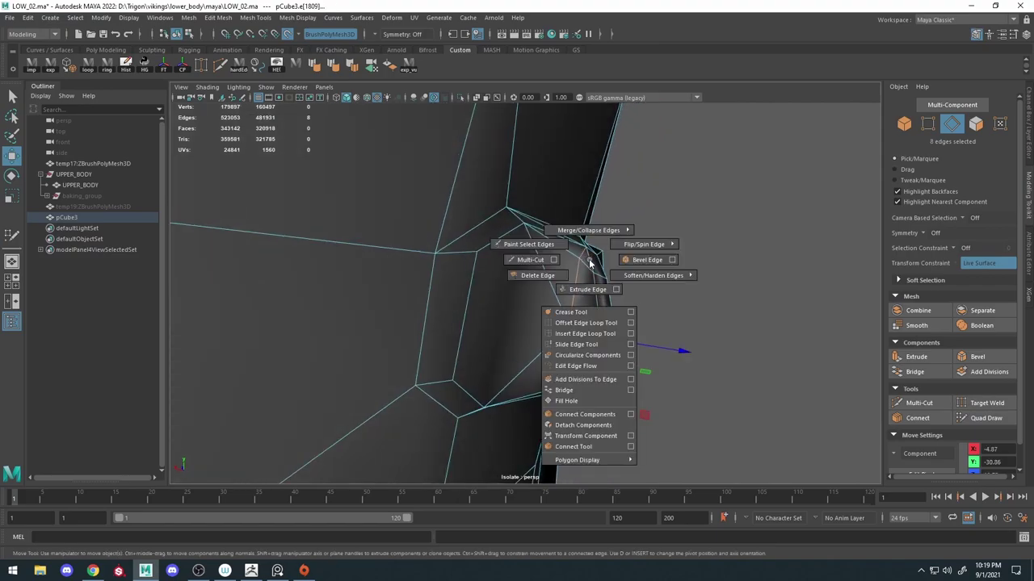
{"action": "right_click", "coordinate": [562, 275]}
{"action": "left_click", "coordinate": [614, 257]}
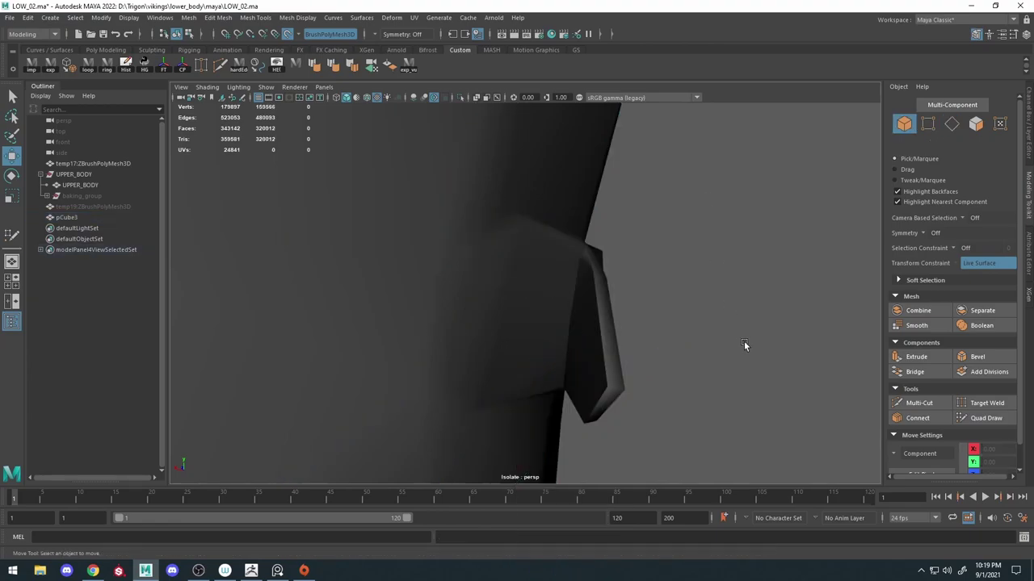
{"action": "mouse_move", "coordinate": [744, 341]}
{"action": "left_mouse_down", "text": "alt"}
{"action": "mouse_move", "coordinate": [619, 273]}
{"action": "mouse_move", "coordinate": [638, 270]}
{"action": "left_mouse_up", "text": "alt"}
{"action": "scroll", "coordinate": [558, 251], "scroll_direction": "down", "scroll_amount": 3}
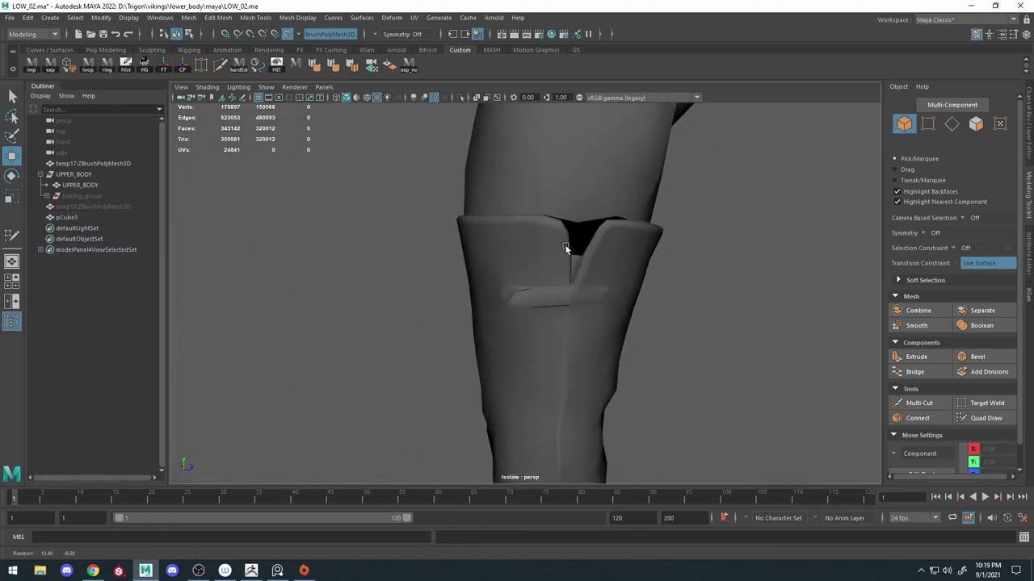
{"action": "left_click_drag", "start_coordinate": [566, 243], "coordinate": [686, 280], "text": "alt"}
{"action": "scroll", "coordinate": [617, 255], "scroll_direction": "down", "scroll_amount": 3}
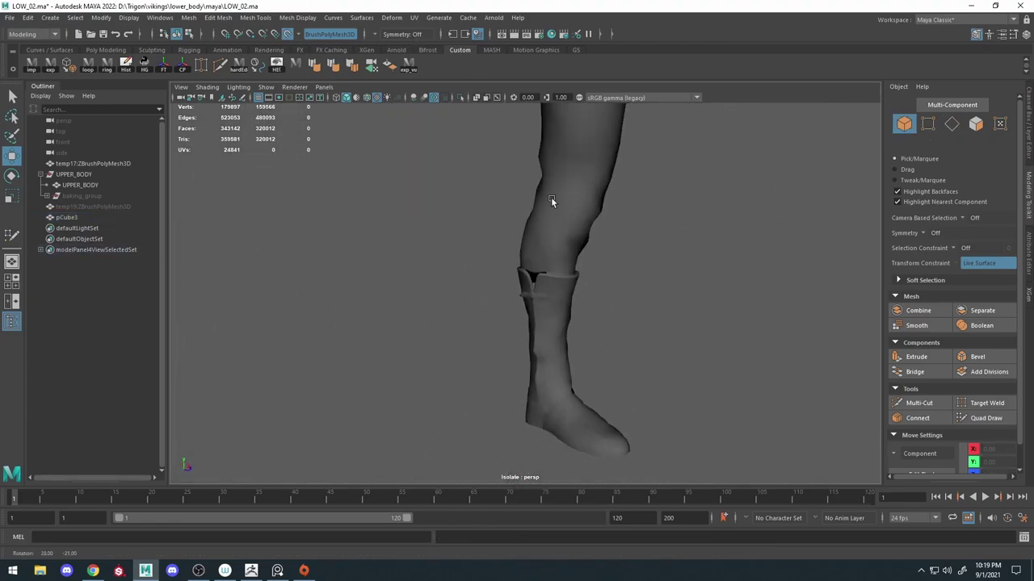
{"action": "scroll", "coordinate": [581, 242], "scroll_direction": "up", "scroll_amount": 3}
Select the low-poly boot, exit Isolate Select and resume Quad Draw over the sculpt.
{"action": "left_click", "coordinate": [701, 346]}
{"action": "scroll", "coordinate": [668, 253], "scroll_direction": "up", "scroll_amount": 2}
{"action": "scroll", "coordinate": [703, 286], "scroll_direction": "up", "scroll_amount": 2}
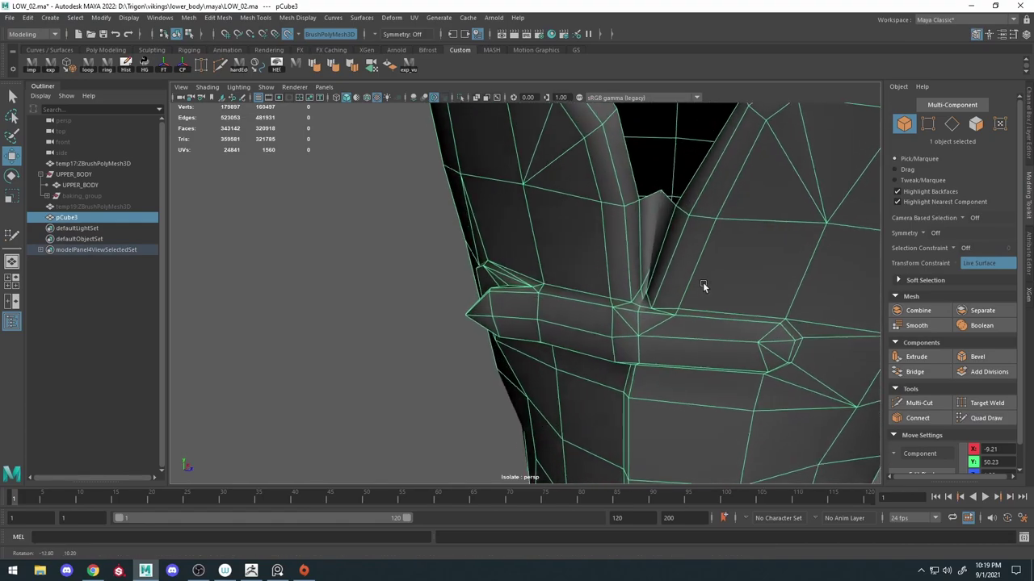
{"action": "scroll", "coordinate": [702, 287], "scroll_direction": "up", "scroll_amount": 2}
{"action": "left_click_drag", "start_coordinate": [719, 288], "coordinate": [639, 301], "text": "alt"}
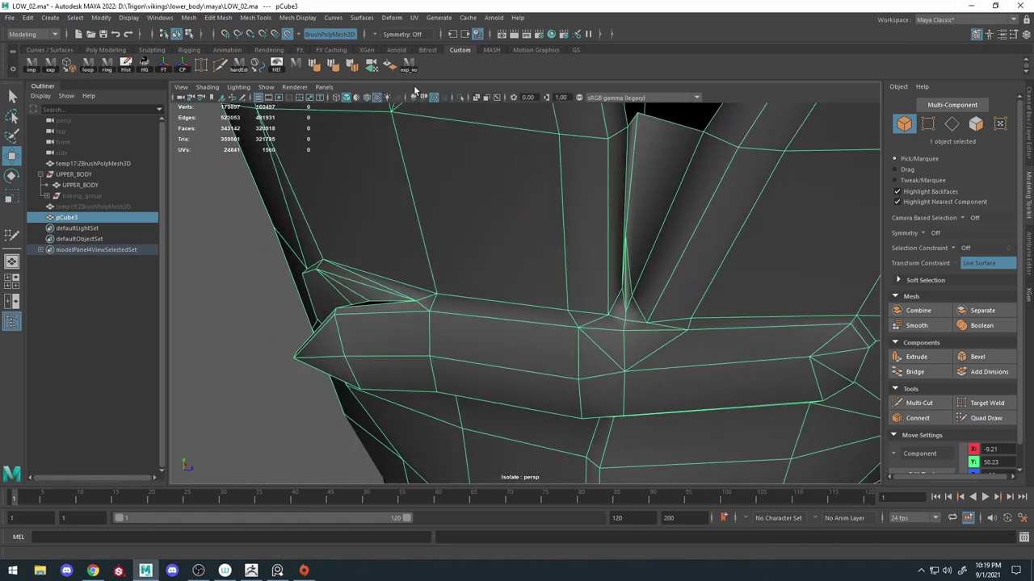
{"action": "left_click", "coordinate": [458, 98]}
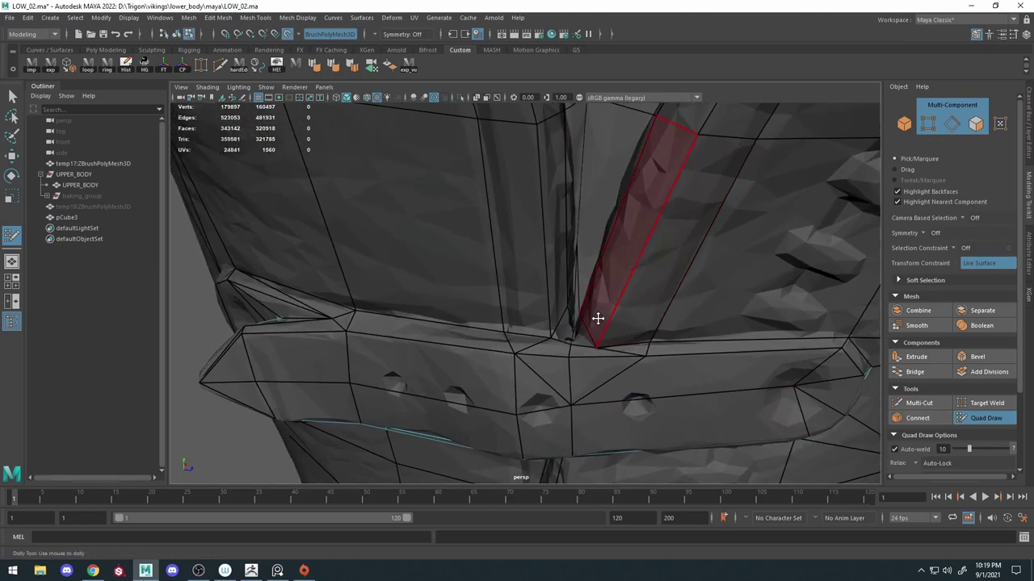
Isolate the low-poly boot and start a Multi-Cut on the cuff's top edge.
{"action": "mouse_move", "coordinate": [635, 300]}
{"action": "left_mouse_down", "text": "alt"}
{"action": "mouse_move", "coordinate": [587, 343]}
{"action": "mouse_move", "coordinate": [528, 362]}
{"action": "mouse_move", "coordinate": [520, 288]}
{"action": "mouse_move", "coordinate": [570, 313]}
{"action": "mouse_move", "coordinate": [544, 213]}
{"action": "mouse_move", "coordinate": [516, 261]}
{"action": "mouse_move", "coordinate": [563, 279]}
{"action": "mouse_move", "coordinate": [530, 323]}
{"action": "left_mouse_up", "text": "alt"}
{"action": "right_click_drag", "start_coordinate": [530, 235], "coordinate": [543, 170]}
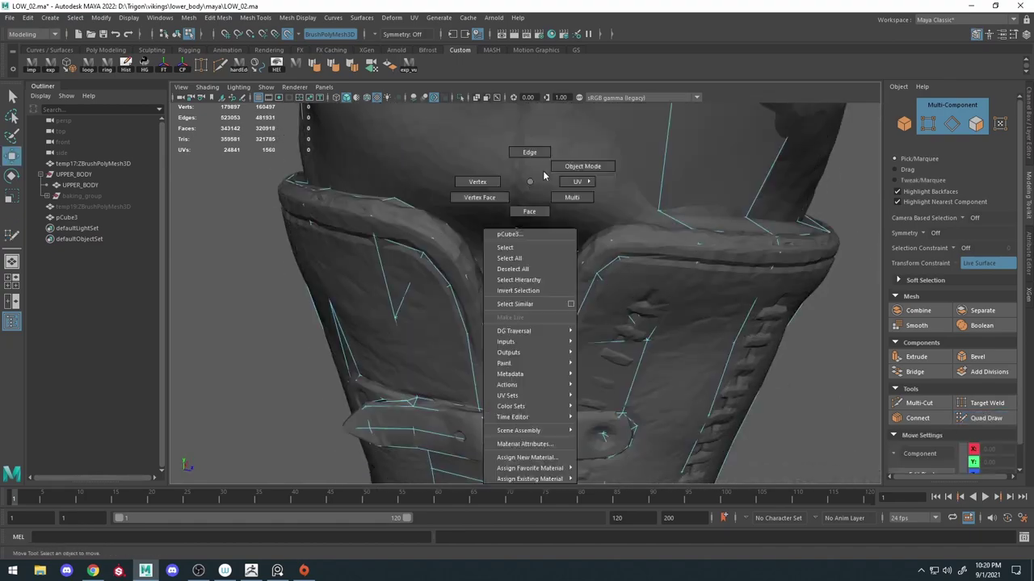
{"action": "key", "text": "ctrl+1"}
{"action": "key", "text": "w"}
{"action": "mouse_move", "coordinate": [542, 171]}
{"action": "left_mouse_down", "text": "alt"}
{"action": "mouse_move", "coordinate": [538, 213]}
{"action": "mouse_move", "coordinate": [457, 93]}
{"action": "left_mouse_up", "text": "alt"}
{"action": "key", "text": "ctrl+1"}
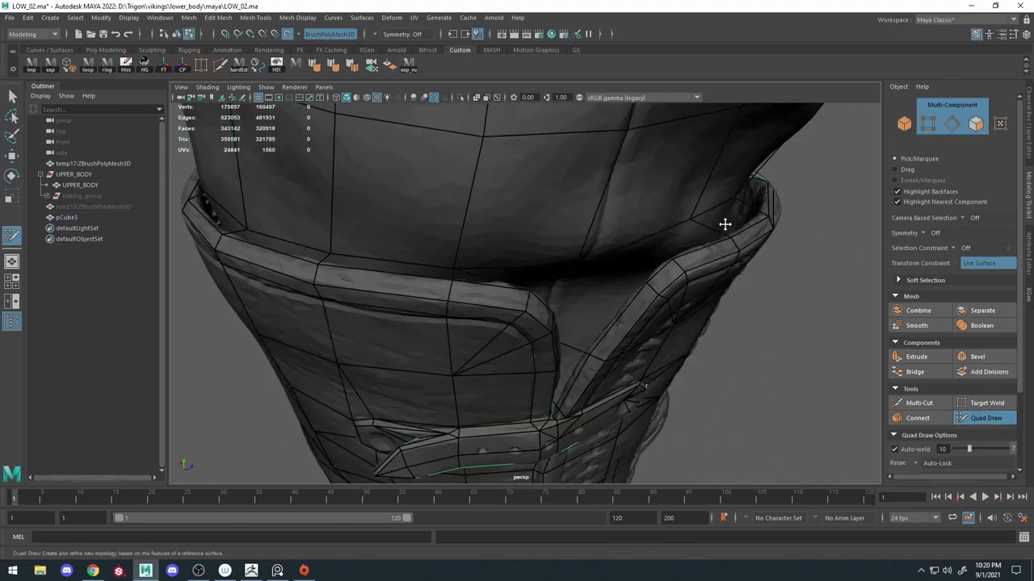
{"action": "mouse_move", "coordinate": [724, 223]}
{"action": "left_mouse_down", "text": "alt"}
{"action": "mouse_move", "coordinate": [652, 240]}
{"action": "mouse_move", "coordinate": [468, 166]}
{"action": "left_mouse_up", "text": "alt"}
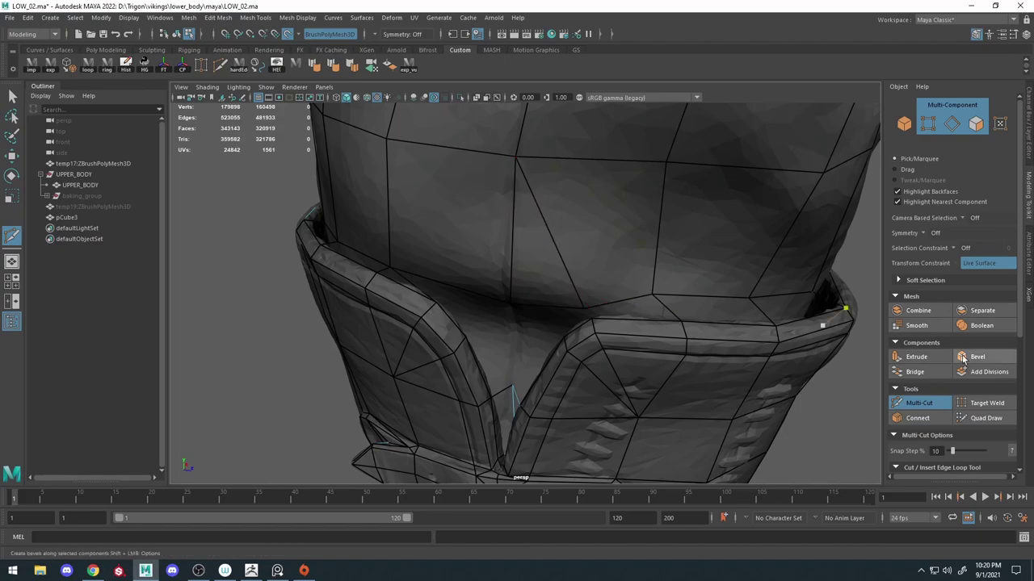
{"action": "key", "text": "ctrl+z"}
{"action": "mouse_move", "coordinate": [587, 308]}
{"action": "left_mouse_down", "text": "alt"}
{"action": "mouse_move", "coordinate": [702, 284]}
{"action": "mouse_move", "coordinate": [639, 259]}
{"action": "mouse_move", "coordinate": [589, 279]}
{"action": "mouse_move", "coordinate": [616, 342]}
{"action": "mouse_move", "coordinate": [586, 344]}
{"action": "mouse_move", "coordinate": [557, 242]}
{"action": "left_mouse_up", "text": "alt"}
{"action": "key", "text": "ctrl+shift+x"}
{"action": "left_click", "coordinate": [551, 117]}
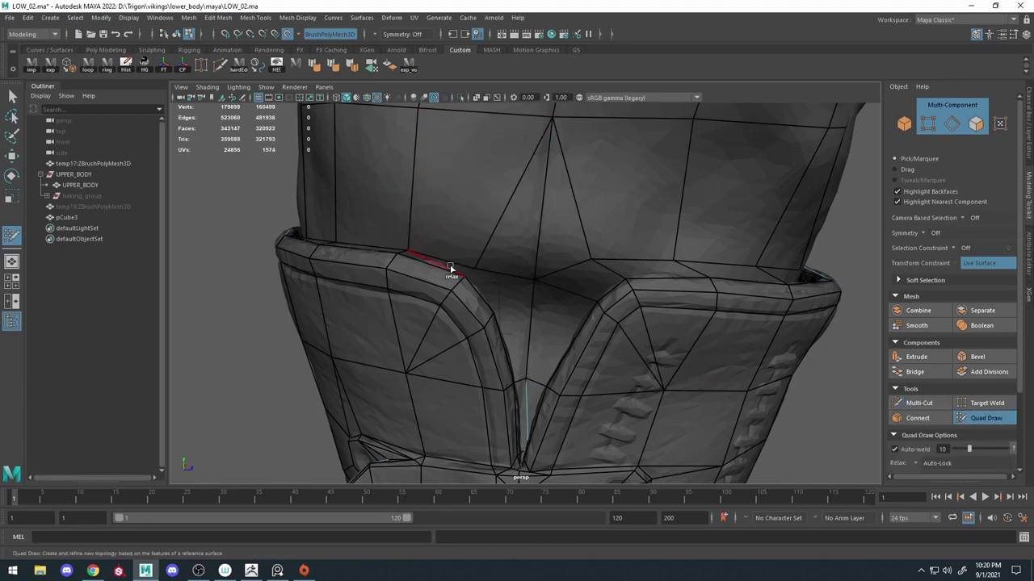
Bridge edges across the front cuff gap to fill the hole, then show the sculpt.
{"action": "left_click_drag", "start_coordinate": [450, 267], "coordinate": [412, 307], "text": "alt"}
{"action": "left_click_drag", "start_coordinate": [487, 336], "coordinate": [399, 270], "text": "alt"}
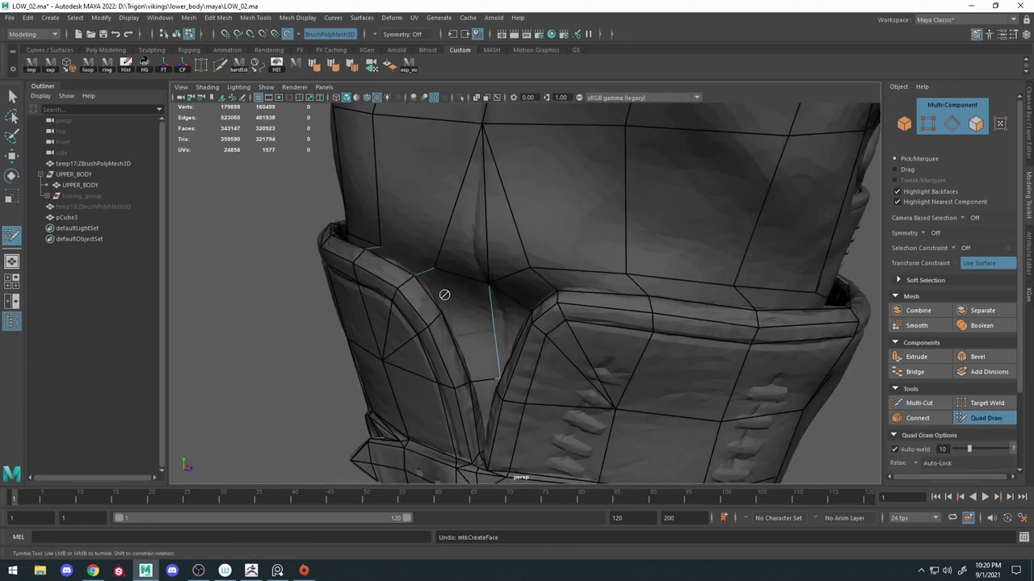
{"action": "key", "text": "ctrl+1"}
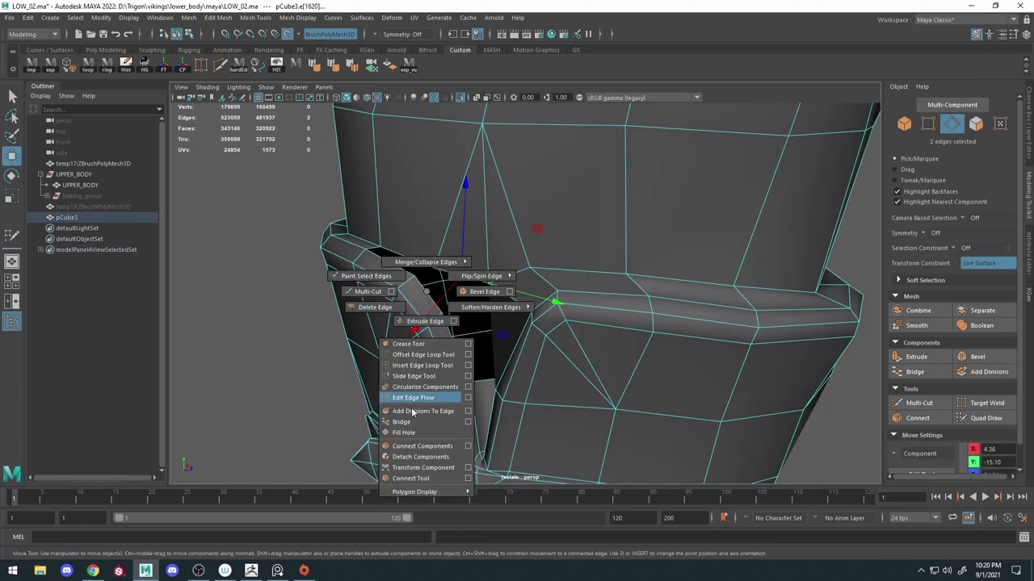
{"action": "right_click_drag", "start_coordinate": [440, 275], "coordinate": [398, 269], "text": "shift"}
{"action": "left_click_drag", "start_coordinate": [398, 269], "coordinate": [529, 337], "text": "alt"}
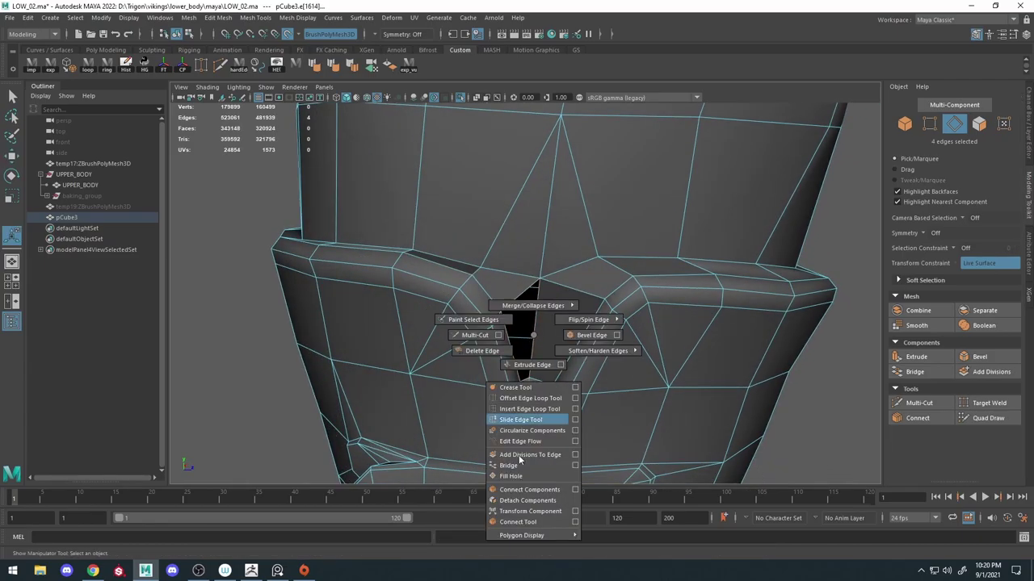
{"action": "right_click_drag", "start_coordinate": [518, 454], "coordinate": [509, 465], "text": "shift"}
{"action": "key", "text": "ctrl+1"}
{"action": "mouse_move", "coordinate": [484, 259]}
{"action": "left_mouse_down", "text": "alt"}
{"action": "mouse_move", "coordinate": [685, 358]}
{"action": "mouse_move", "coordinate": [721, 346]}
{"action": "mouse_move", "coordinate": [545, 363]}
{"action": "mouse_move", "coordinate": [552, 358]}
{"action": "mouse_move", "coordinate": [404, 339]}
{"action": "mouse_move", "coordinate": [453, 331]}
{"action": "mouse_move", "coordinate": [508, 290]}
{"action": "mouse_move", "coordinate": [519, 243]}
{"action": "left_mouse_up", "text": "alt"}
Orbit and zoom to a side view of the boot strap's end.
{"action": "scroll", "coordinate": [634, 325], "scroll_direction": "up", "scroll_amount": 3}
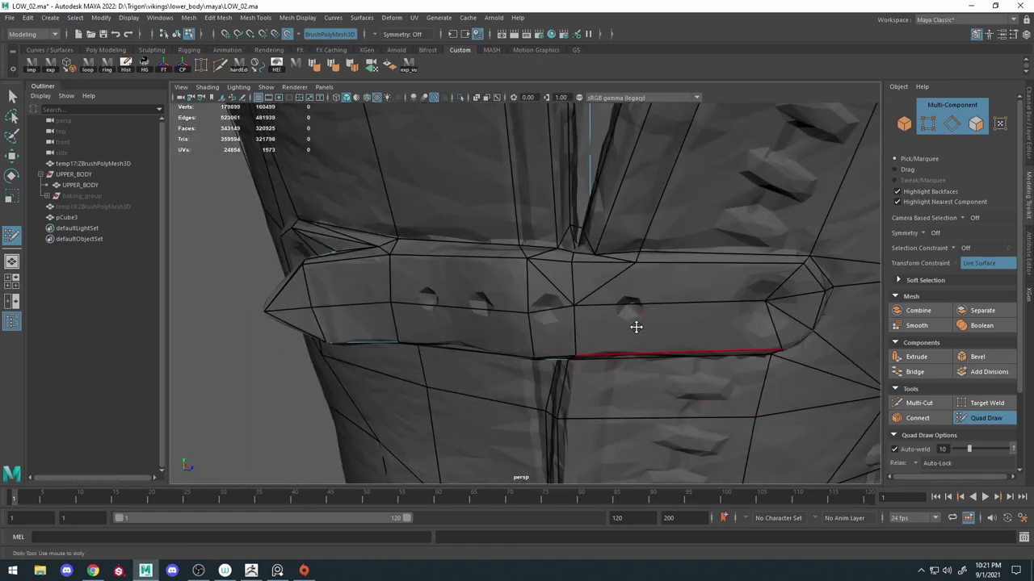
{"action": "scroll", "coordinate": [550, 337], "scroll_direction": "up", "scroll_amount": 2}
{"action": "mouse_move", "coordinate": [559, 352]}
{"action": "left_mouse_down", "text": "alt"}
{"action": "mouse_move", "coordinate": [655, 315]}
{"action": "mouse_move", "coordinate": [597, 323]}
{"action": "mouse_move", "coordinate": [570, 297]}
{"action": "left_mouse_up", "text": "alt"}
{"action": "left_click_drag", "start_coordinate": [563, 367], "coordinate": [585, 334], "text": "alt"}
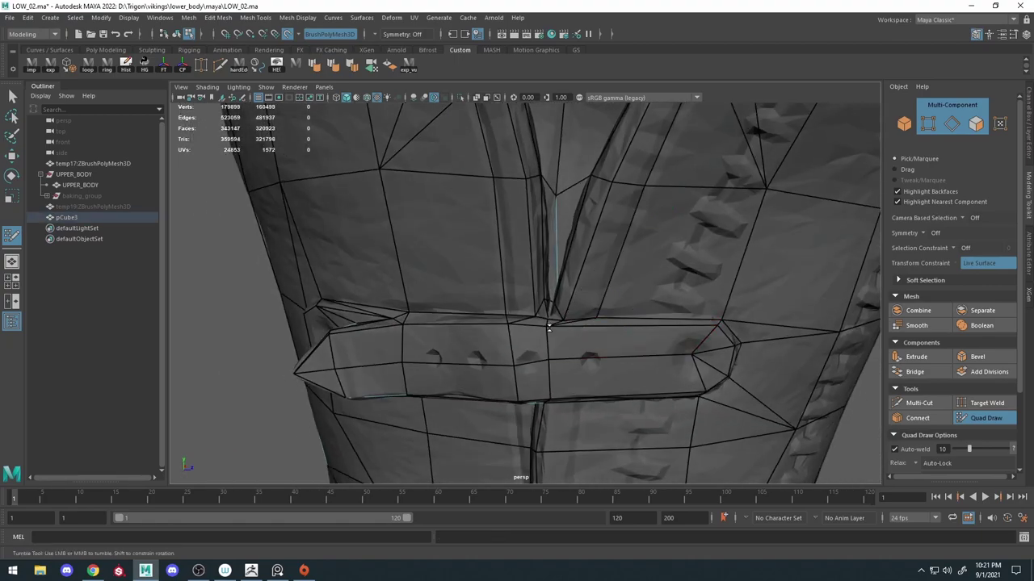
{"action": "left_click_drag", "start_coordinate": [550, 357], "coordinate": [646, 298], "text": "alt"}
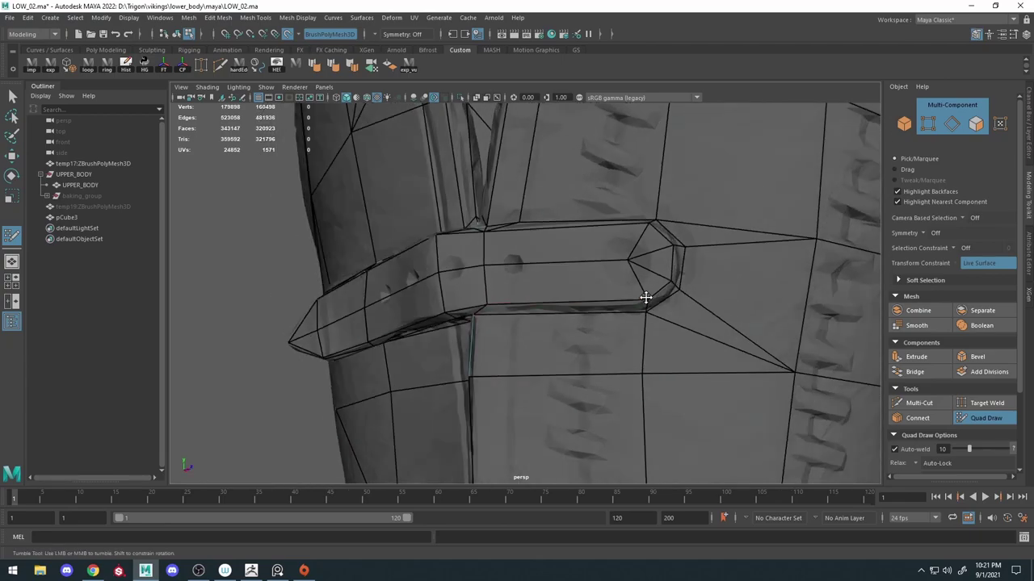
{"action": "right_click_drag", "start_coordinate": [679, 289], "coordinate": [542, 219], "text": "alt"}
{"action": "left_click_drag", "start_coordinate": [542, 219], "coordinate": [517, 283], "text": "alt"}
{"action": "right_click_drag", "start_coordinate": [517, 283], "coordinate": [549, 330], "text": "alt"}
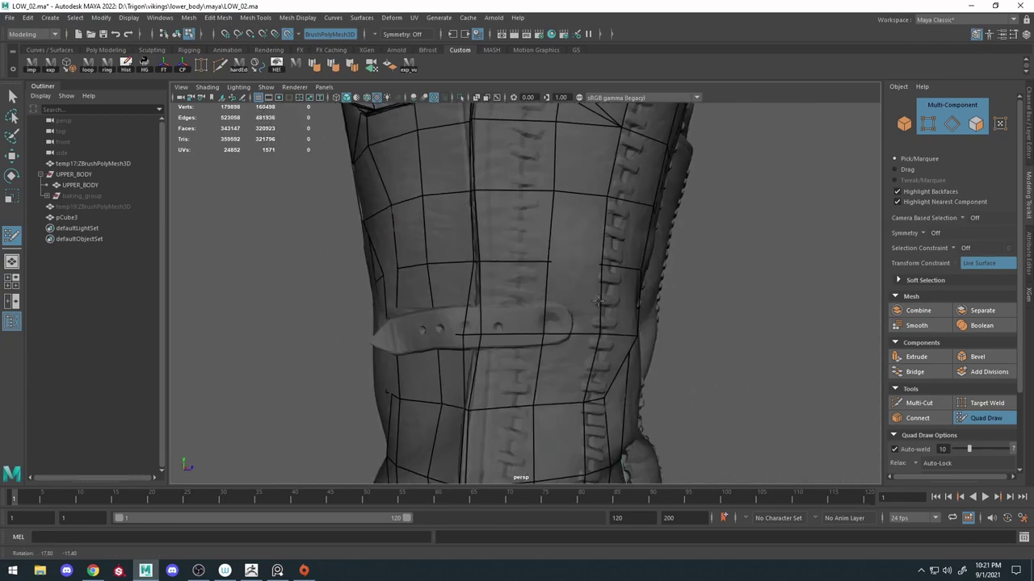
{"action": "left_click_drag", "start_coordinate": [549, 329], "coordinate": [420, 356], "text": "alt"}
Select a vertex at the strap's end and check it in wireframe.
{"action": "key", "text": "w"}
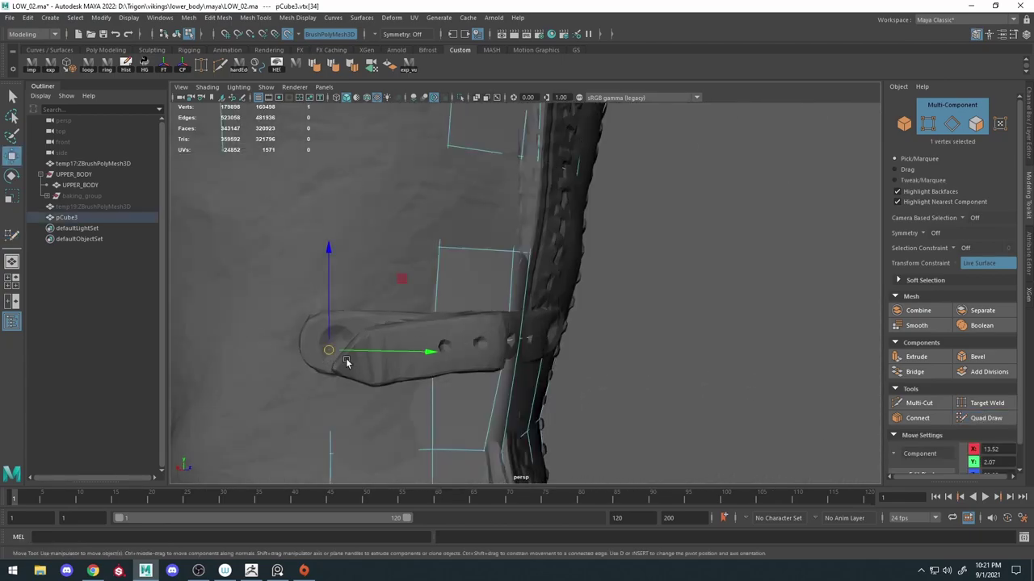
{"action": "mouse_move", "coordinate": [346, 357]}
{"action": "left_mouse_down", "text": "alt"}
{"action": "mouse_move", "coordinate": [412, 358]}
{"action": "mouse_move", "coordinate": [397, 323]}
{"action": "mouse_move", "coordinate": [495, 349]}
{"action": "left_mouse_up", "text": "alt"}
{"action": "left_click", "coordinate": [495, 349]}
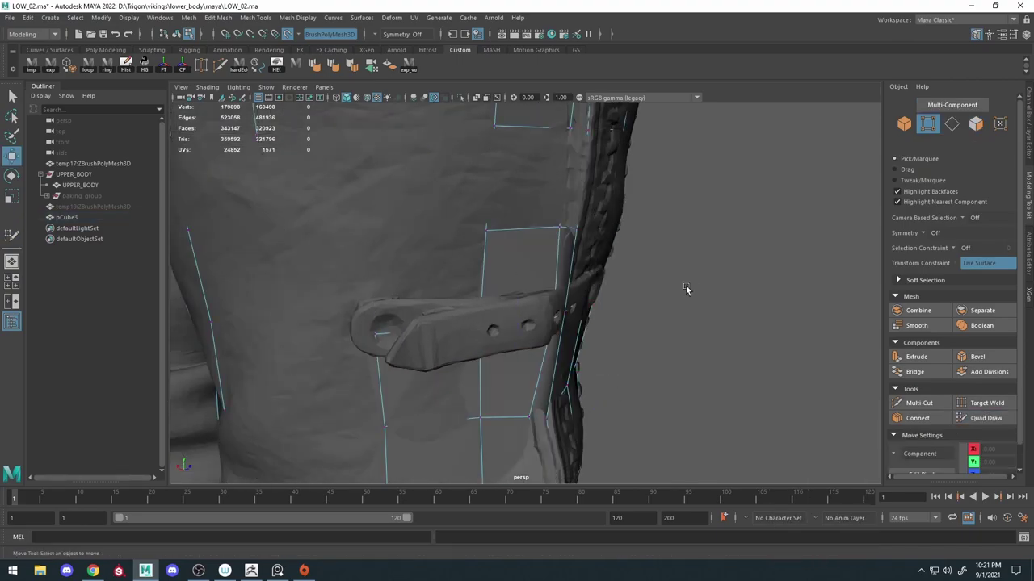
{"action": "key", "text": "4"}
{"action": "key", "text": "5"}
Inspect a vertex near the strap buckle in wireframe and textured display.
{"action": "left_click", "coordinate": [985, 419]}
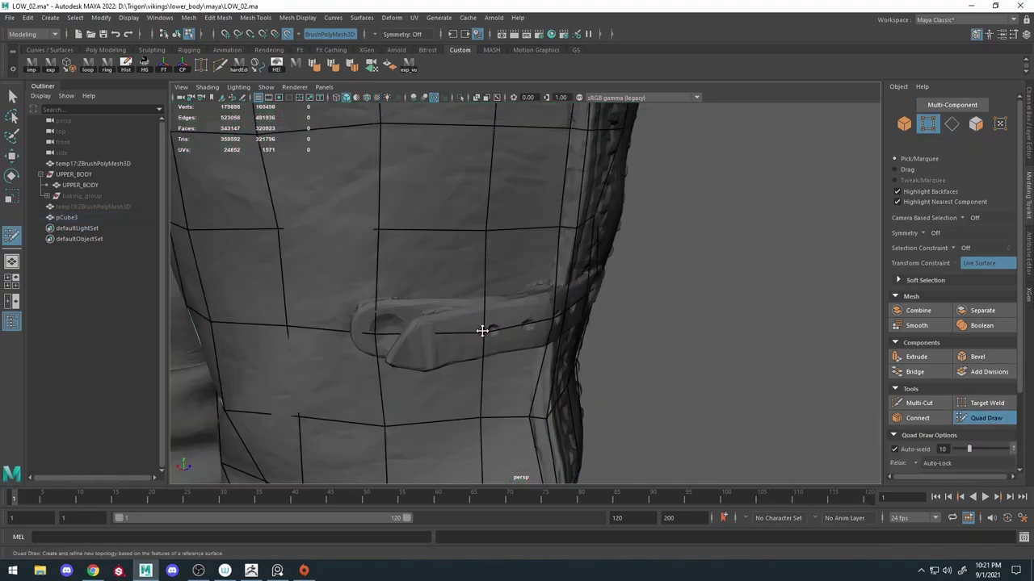
{"action": "left_click_drag", "start_coordinate": [482, 331], "coordinate": [521, 323], "text": "alt"}
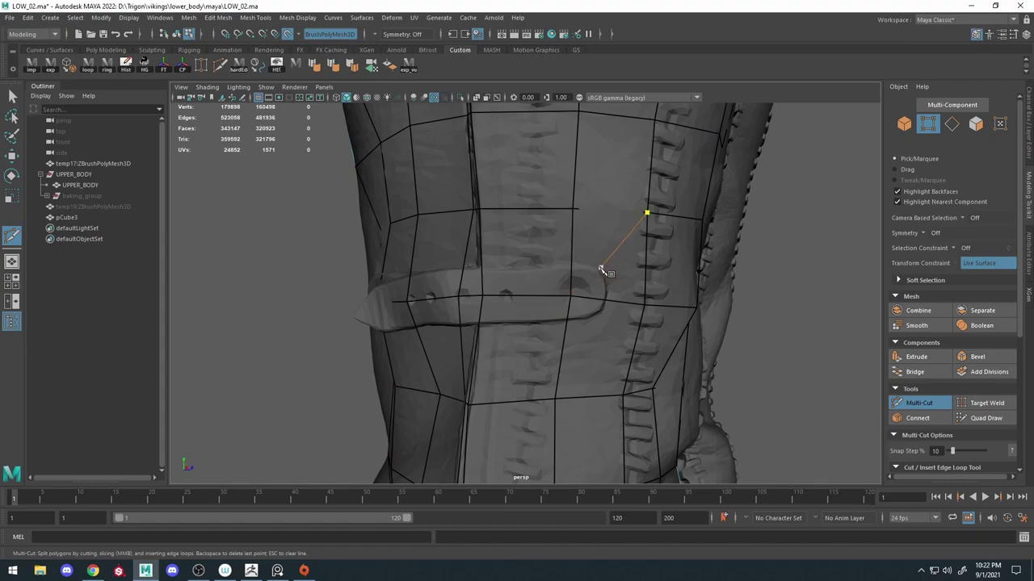
{"action": "middle_click_drag", "start_coordinate": [631, 398], "coordinate": [570, 281], "text": "alt"}
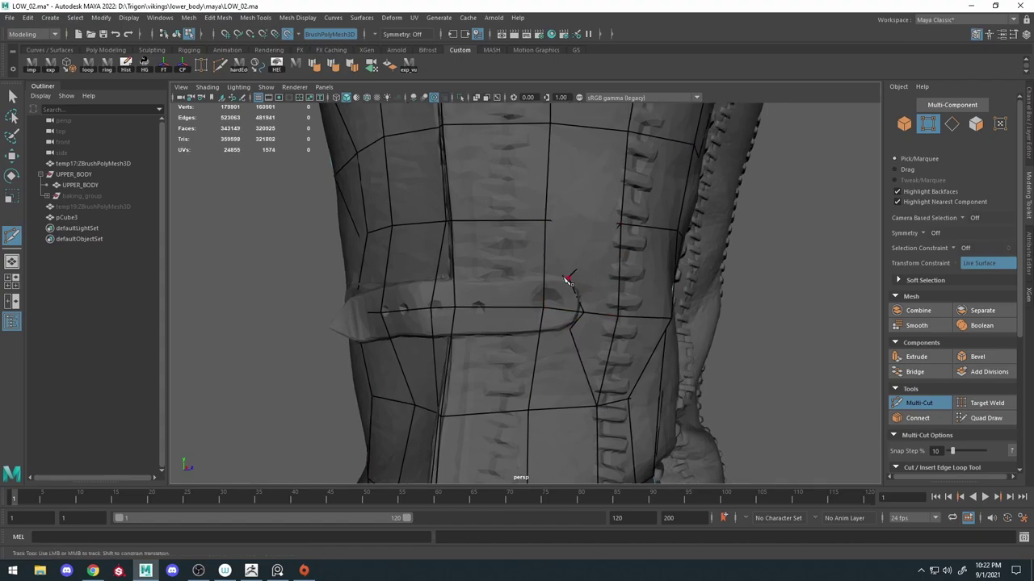
{"action": "key", "text": "w"}
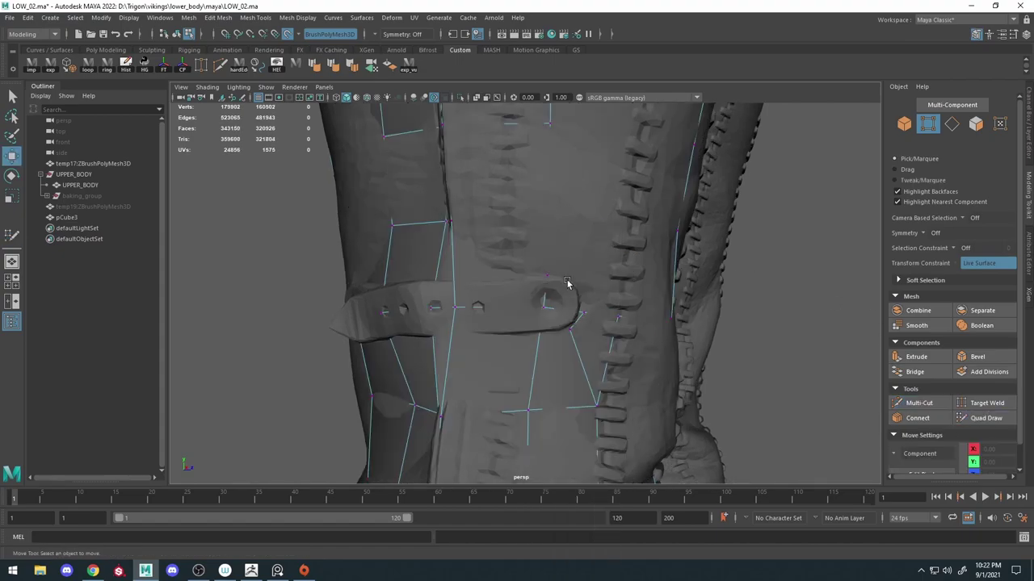
{"action": "left_click", "coordinate": [568, 283]}
{"action": "key", "text": "4"}
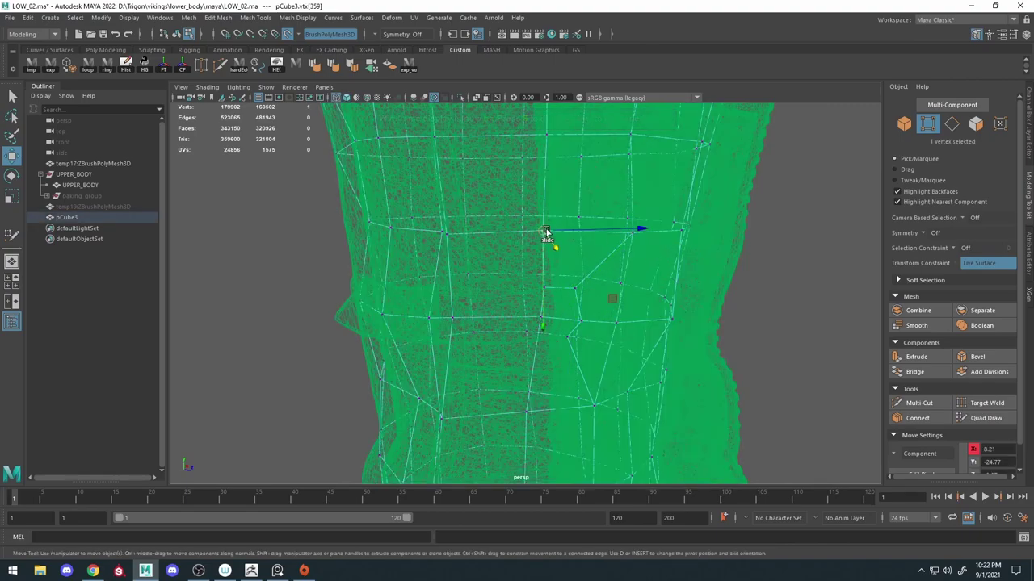
{"action": "key", "text": "6"}
Cut a new edge across the belt strap with Multi-Cut.
{"action": "left_click", "coordinate": [923, 405]}
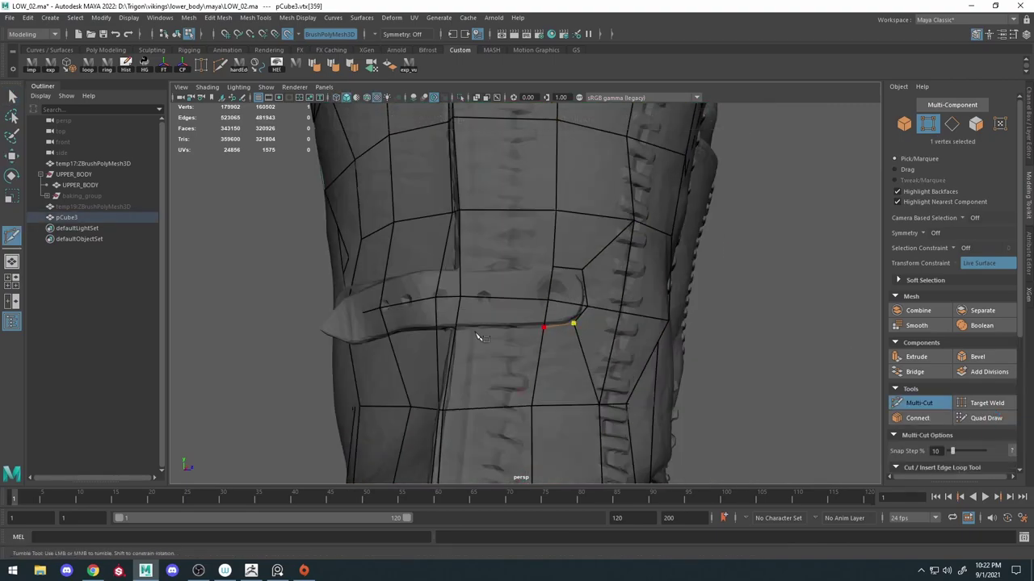
{"action": "mouse_move", "coordinate": [479, 337]}
{"action": "left_mouse_down", "text": "alt"}
{"action": "mouse_move", "coordinate": [485, 323]}
{"action": "mouse_move", "coordinate": [396, 250]}
{"action": "mouse_move", "coordinate": [571, 288]}
{"action": "left_mouse_up", "text": "alt"}
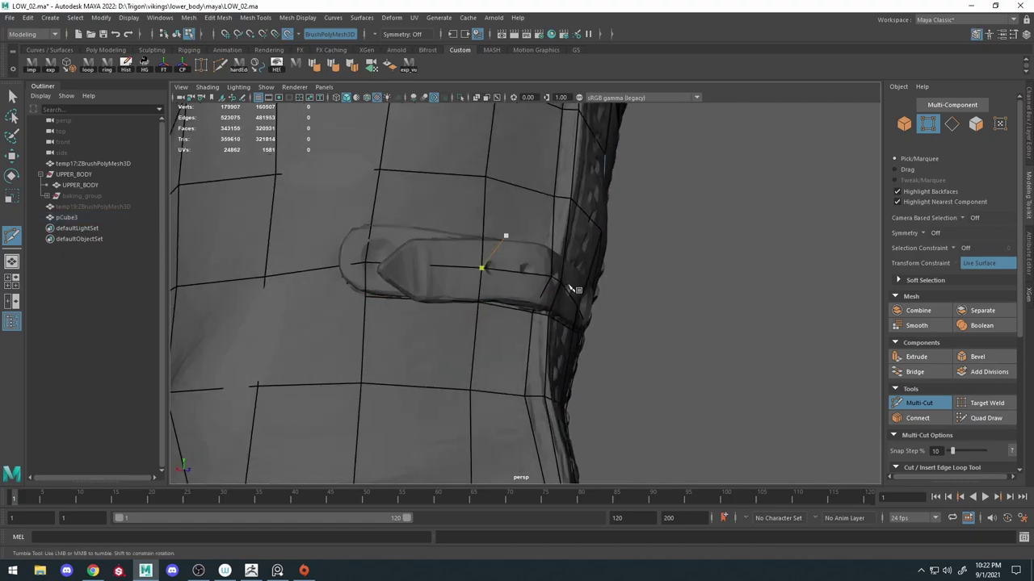
{"action": "right_click_drag", "start_coordinate": [370, 259], "coordinate": [323, 267], "text": "alt"}
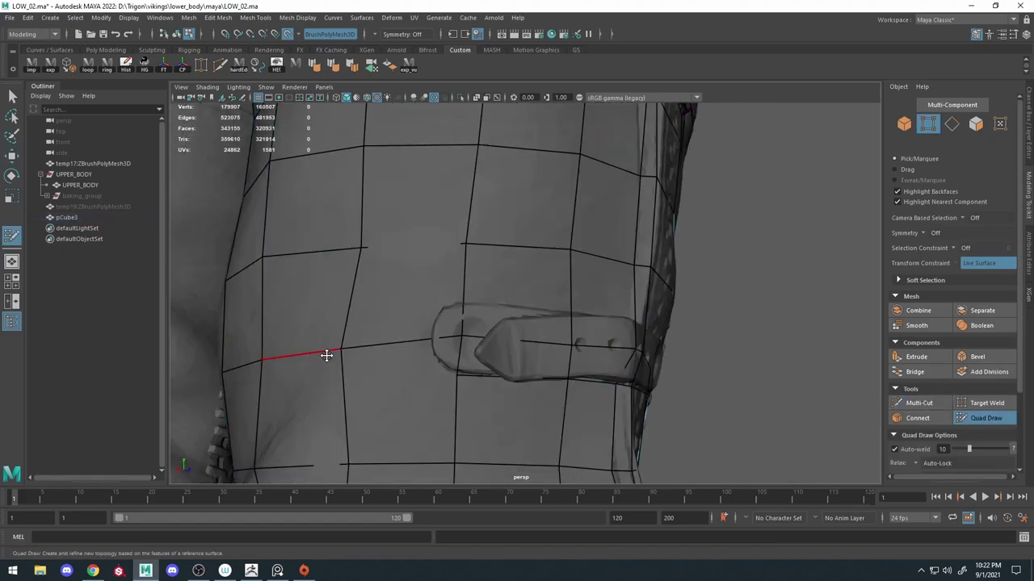
{"action": "right_click_drag", "start_coordinate": [328, 353], "coordinate": [579, 294], "text": "alt"}
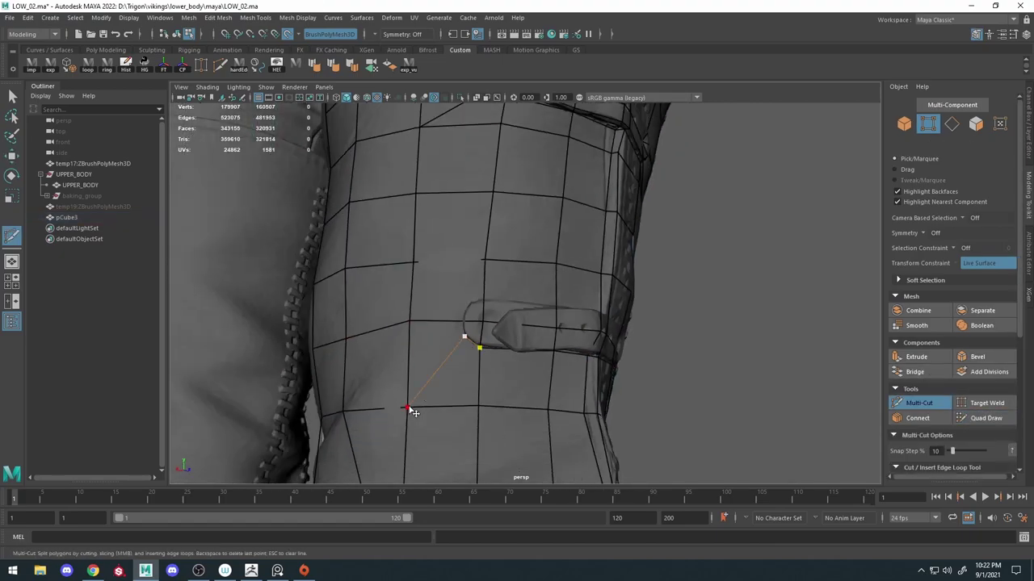
{"action": "left_click", "coordinate": [476, 293]}
{"action": "key", "text": "w"}
Zoom onto the strap's end, alternating between Quad Draw and Multi-Cut.
{"action": "left_click", "coordinate": [993, 418]}
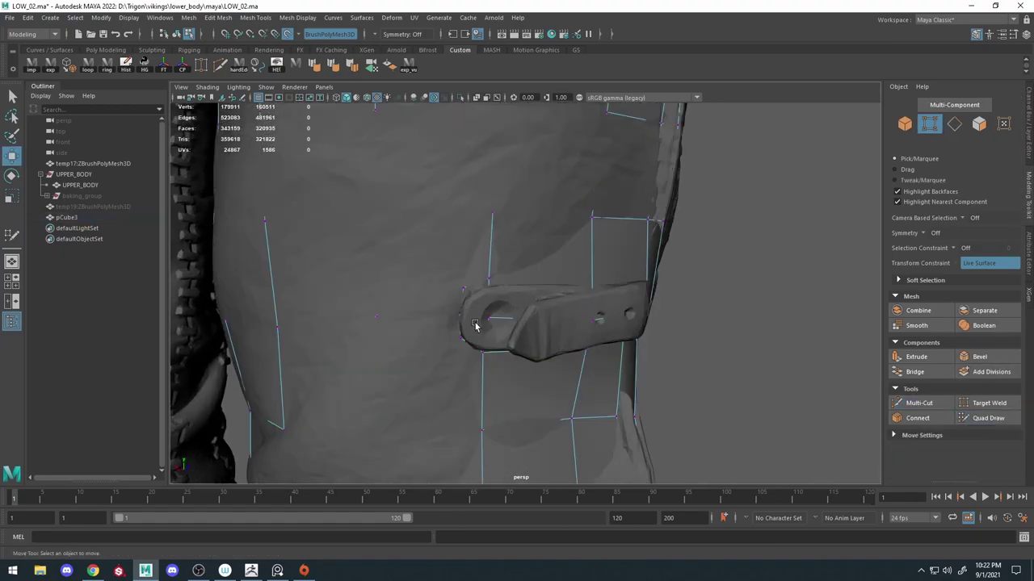
{"action": "right_click_drag", "start_coordinate": [483, 346], "coordinate": [472, 303], "text": "alt"}
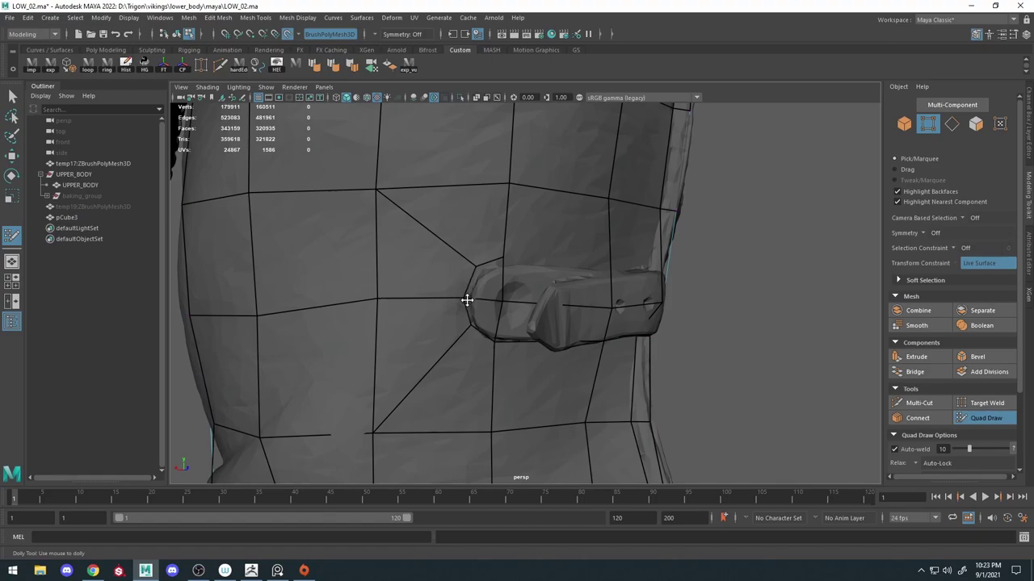
{"action": "mouse_move", "coordinate": [467, 301]}
{"action": "left_mouse_down", "text": "alt"}
{"action": "mouse_move", "coordinate": [602, 335]}
{"action": "mouse_move", "coordinate": [478, 332]}
{"action": "mouse_move", "coordinate": [590, 324]}
{"action": "mouse_move", "coordinate": [574, 292]}
{"action": "mouse_move", "coordinate": [655, 340]}
{"action": "left_mouse_up", "text": "alt"}
{"action": "key", "text": "ctrl+shift+x"}
{"action": "key", "text": "ctrl+shift+q"}
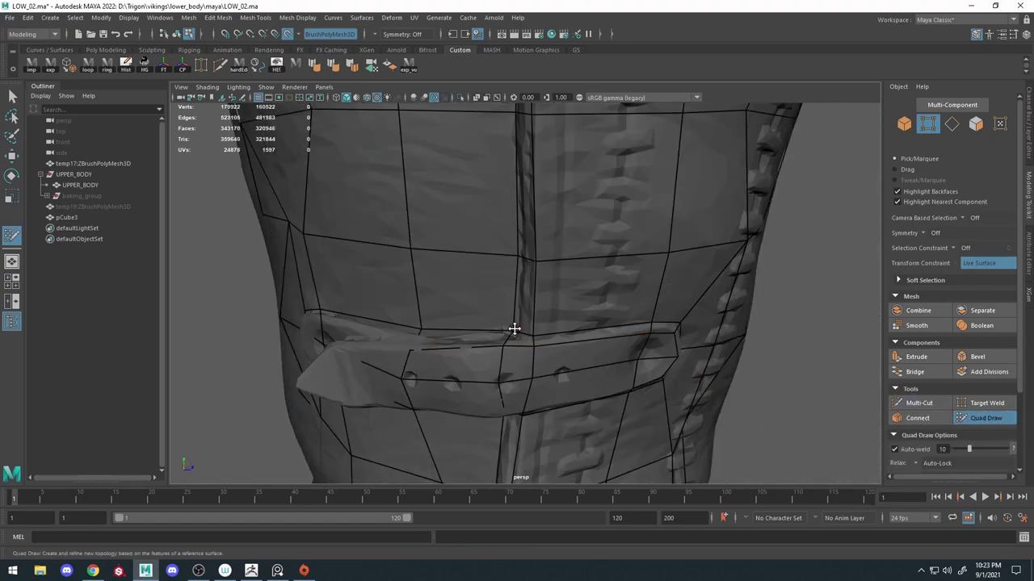
{"action": "mouse_move", "coordinate": [515, 328]}
{"action": "left_mouse_down", "text": "alt"}
{"action": "mouse_move", "coordinate": [556, 302]}
{"action": "mouse_move", "coordinate": [486, 235]}
{"action": "mouse_move", "coordinate": [546, 224]}
{"action": "mouse_move", "coordinate": [533, 369]}
{"action": "mouse_move", "coordinate": [549, 330]}
{"action": "mouse_move", "coordinate": [681, 299]}
{"action": "mouse_move", "coordinate": [653, 342]}
{"action": "mouse_move", "coordinate": [620, 361]}
{"action": "mouse_move", "coordinate": [653, 316]}
{"action": "mouse_move", "coordinate": [623, 210]}
{"action": "mouse_move", "coordinate": [609, 279]}
{"action": "mouse_move", "coordinate": [622, 299]}
{"action": "mouse_move", "coordinate": [700, 303]}
{"action": "left_mouse_up", "text": "alt"}
Place a Multi-Cut point on the strap face and commit it.
{"action": "key", "text": "ctrl+shift+x"}
{"action": "left_click", "coordinate": [985, 418]}
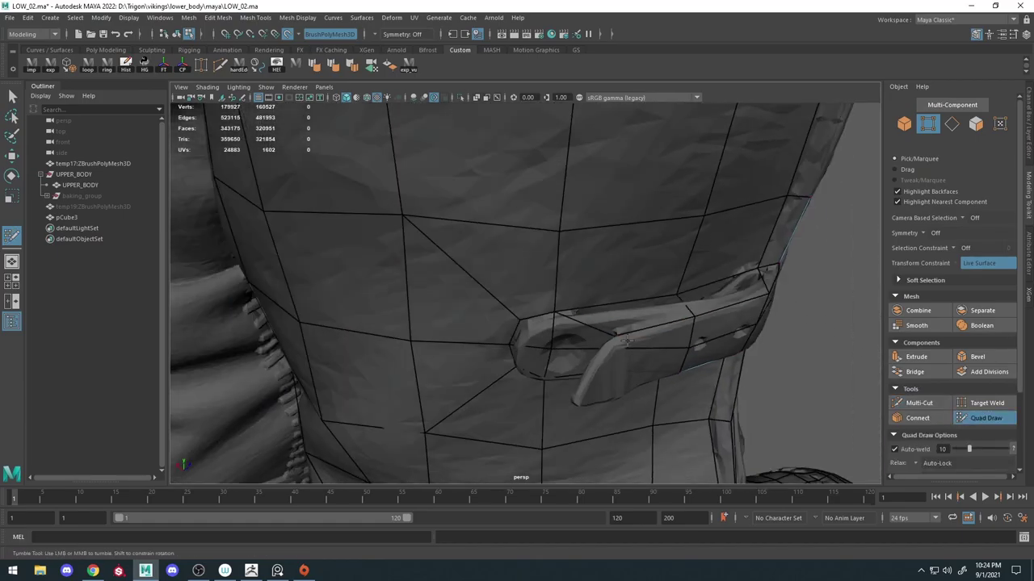
{"action": "mouse_move", "coordinate": [614, 323]}
{"action": "left_mouse_down", "text": "alt"}
{"action": "mouse_move", "coordinate": [658, 272]}
{"action": "mouse_move", "coordinate": [671, 335]}
{"action": "mouse_move", "coordinate": [623, 307]}
{"action": "mouse_move", "coordinate": [546, 329]}
{"action": "mouse_move", "coordinate": [641, 316]}
{"action": "mouse_move", "coordinate": [625, 367]}
{"action": "mouse_move", "coordinate": [584, 399]}
{"action": "mouse_move", "coordinate": [638, 329]}
{"action": "mouse_move", "coordinate": [623, 323]}
{"action": "mouse_move", "coordinate": [618, 235]}
{"action": "mouse_move", "coordinate": [657, 266]}
{"action": "mouse_move", "coordinate": [629, 340]}
{"action": "left_mouse_up", "text": "alt"}
{"action": "key", "text": "ctrl+shift+q"}
{"action": "key", "text": "ctrl+shift+x"}
Place a cut across the strap face and commit it.
{"action": "left_click", "coordinate": [638, 330]}
{"action": "key", "text": "ctrl+shift+q"}
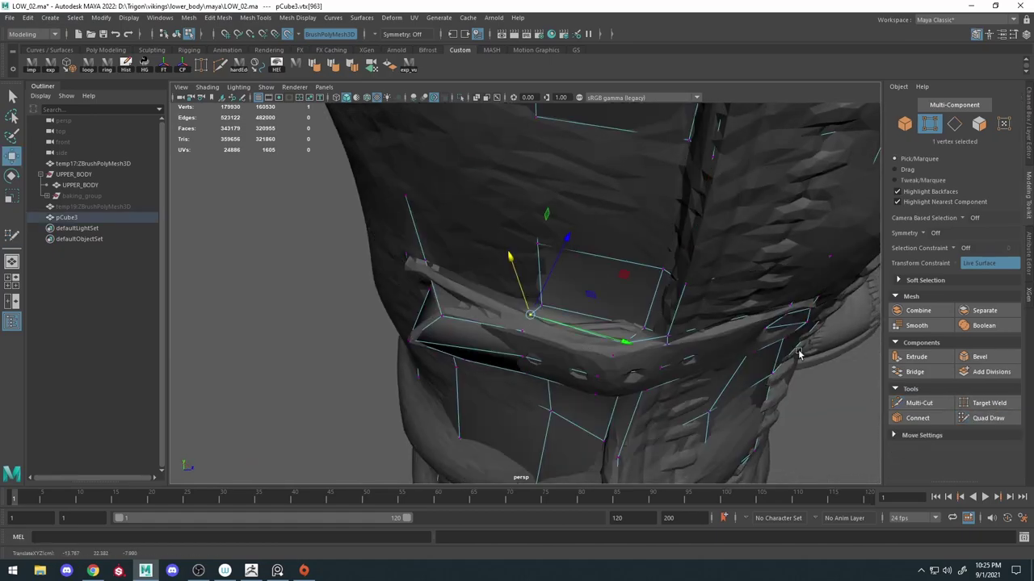
{"action": "left_click_drag", "start_coordinate": [798, 353], "coordinate": [569, 304], "text": "alt"}
{"action": "key", "text": "ctrl+shift+x"}
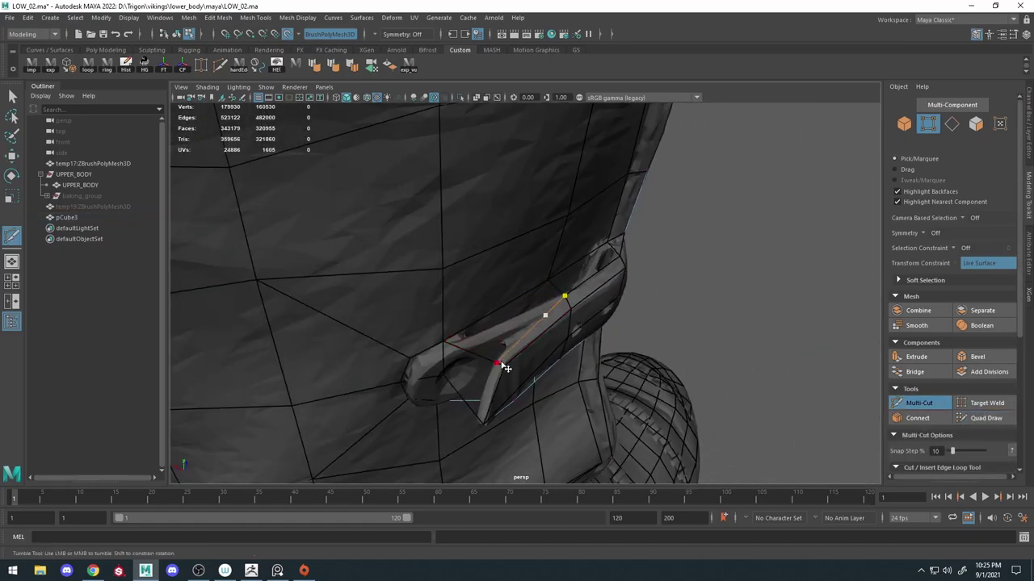
{"action": "mouse_move", "coordinate": [683, 306]}
{"action": "left_mouse_down", "text": "alt"}
{"action": "mouse_move", "coordinate": [657, 277]}
{"action": "mouse_move", "coordinate": [479, 333]}
{"action": "left_mouse_up", "text": "alt"}
{"action": "key", "text": "ctrl+shift+q"}
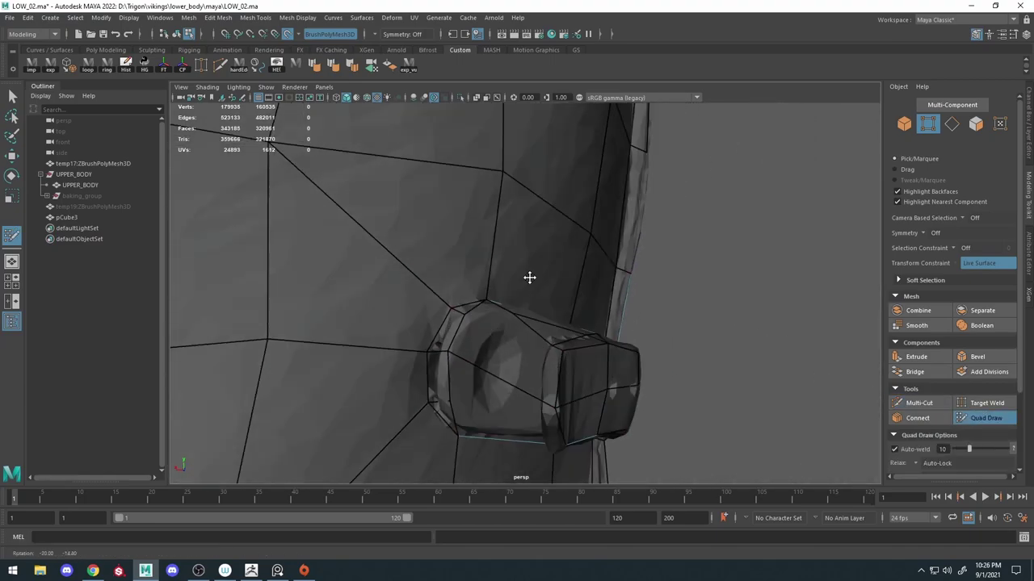
Select a vertex on the strap end, checking it in wireframe.
{"action": "left_click_drag", "start_coordinate": [529, 277], "coordinate": [517, 290], "text": "alt"}
{"action": "key", "text": "ctrl+shift+x"}
{"action": "left_click_drag", "start_coordinate": [604, 239], "coordinate": [557, 274], "text": "alt"}
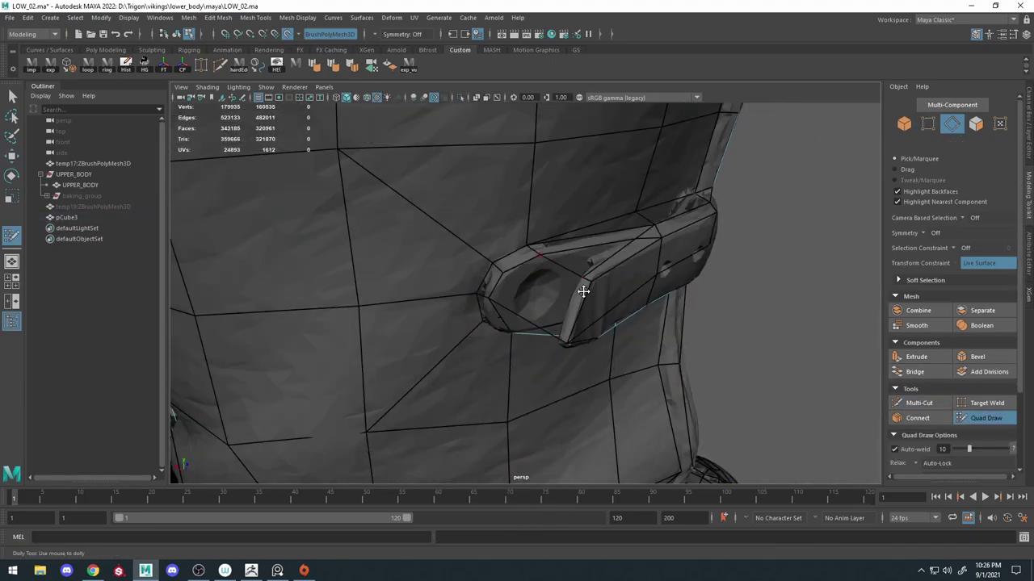
{"action": "key", "text": "4"}
{"action": "left_click", "coordinate": [547, 271]}
{"action": "key", "text": "6"}
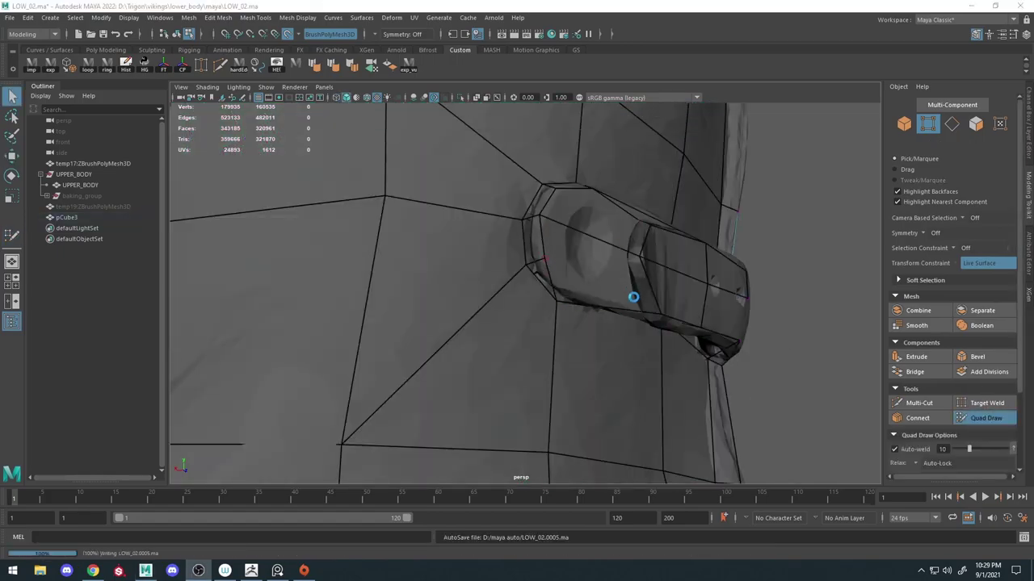
{"action": "mouse_move", "coordinate": [553, 294]}
{"action": "left_mouse_down", "text": "alt"}
{"action": "mouse_move", "coordinate": [798, 289]}
{"action": "mouse_move", "coordinate": [639, 300]}
{"action": "mouse_move", "coordinate": [703, 330]}
{"action": "mouse_move", "coordinate": [650, 353]}
{"action": "left_mouse_up", "text": "alt"}
Orbit closely around the strap's holed end, switching between Multi-Cut and Quad Draw.
{"action": "scroll", "coordinate": [535, 249], "scroll_direction": "down", "scroll_amount": 3}
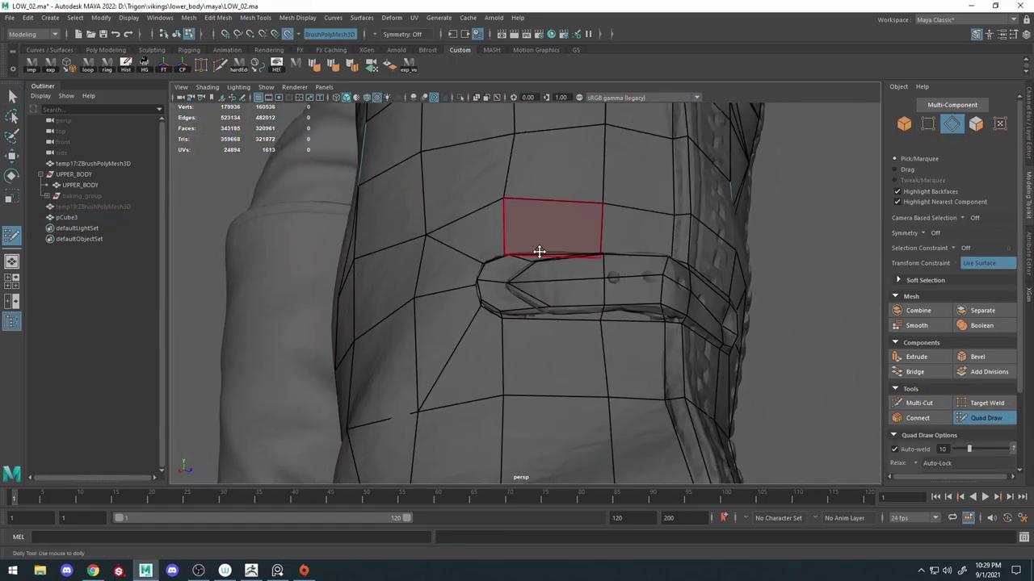
{"action": "key", "text": "ctrl+shift+x"}
{"action": "mouse_move", "coordinate": [535, 249]}
{"action": "left_mouse_down", "text": "alt"}
{"action": "mouse_move", "coordinate": [485, 201]}
{"action": "mouse_move", "coordinate": [580, 418]}
{"action": "left_mouse_up", "text": "alt"}
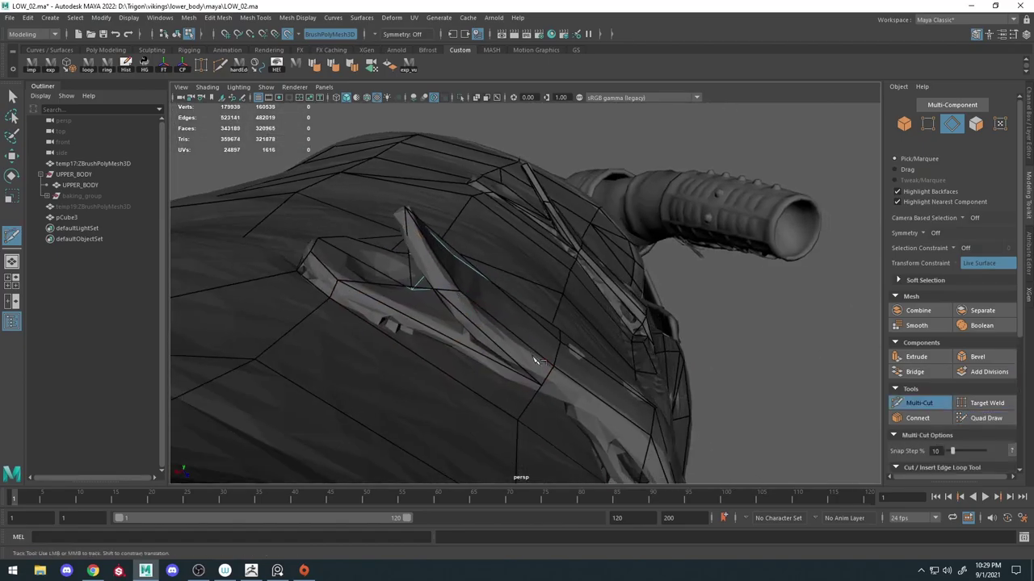
{"action": "mouse_move", "coordinate": [535, 361]}
{"action": "left_mouse_down", "text": "alt"}
{"action": "mouse_move", "coordinate": [461, 374]}
{"action": "mouse_move", "coordinate": [687, 439]}
{"action": "mouse_move", "coordinate": [687, 319]}
{"action": "mouse_move", "coordinate": [517, 245]}
{"action": "left_mouse_up", "text": "alt"}
{"action": "key", "text": "ctrl+shift+q"}
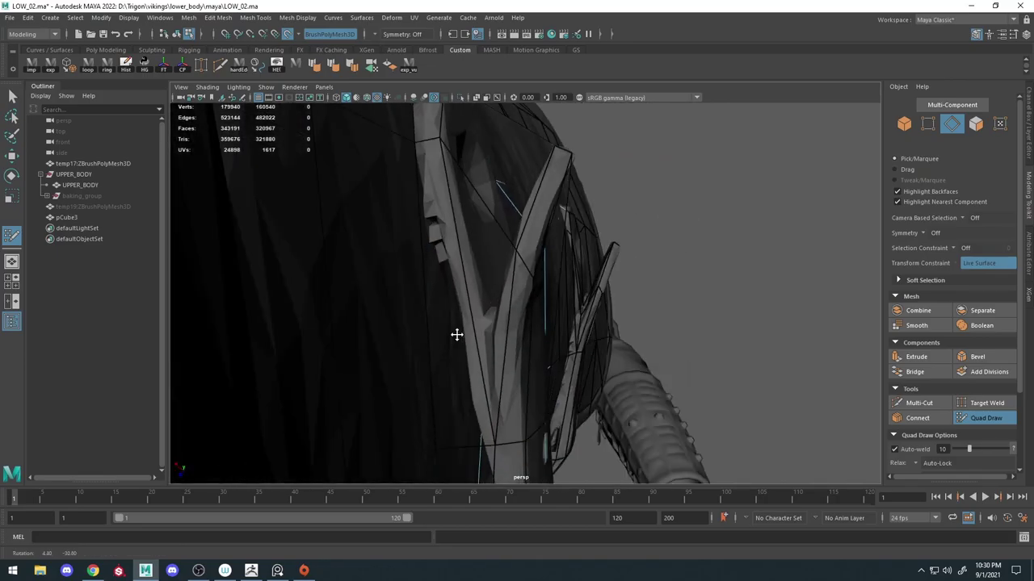
{"action": "mouse_move", "coordinate": [565, 438]}
{"action": "left_mouse_down", "text": "alt"}
{"action": "mouse_move", "coordinate": [657, 341]}
{"action": "mouse_move", "coordinate": [676, 396]}
{"action": "mouse_move", "coordinate": [566, 288]}
{"action": "left_mouse_up", "text": "alt"}
Add a quad on the strap and commit a Multi-Cut on its end.
{"action": "left_click", "coordinate": [519, 342]}
{"action": "mouse_move", "coordinate": [520, 342]}
{"action": "left_mouse_down", "text": "alt"}
{"action": "mouse_move", "coordinate": [526, 230]}
{"action": "mouse_move", "coordinate": [520, 293]}
{"action": "mouse_move", "coordinate": [565, 307]}
{"action": "mouse_move", "coordinate": [636, 296]}
{"action": "mouse_move", "coordinate": [647, 347]}
{"action": "mouse_move", "coordinate": [630, 426]}
{"action": "mouse_move", "coordinate": [628, 377]}
{"action": "mouse_move", "coordinate": [544, 346]}
{"action": "mouse_move", "coordinate": [533, 396]}
{"action": "mouse_move", "coordinate": [567, 403]}
{"action": "mouse_move", "coordinate": [581, 389]}
{"action": "mouse_move", "coordinate": [566, 289]}
{"action": "mouse_move", "coordinate": [576, 269]}
{"action": "mouse_move", "coordinate": [519, 211]}
{"action": "mouse_move", "coordinate": [519, 268]}
{"action": "mouse_move", "coordinate": [643, 293]}
{"action": "mouse_move", "coordinate": [457, 362]}
{"action": "mouse_move", "coordinate": [543, 324]}
{"action": "mouse_move", "coordinate": [519, 282]}
{"action": "mouse_move", "coordinate": [477, 356]}
{"action": "mouse_move", "coordinate": [434, 302]}
{"action": "mouse_move", "coordinate": [433, 284]}
{"action": "mouse_move", "coordinate": [496, 266]}
{"action": "left_mouse_up", "text": "alt"}
{"action": "key", "text": "ctrl+shift+x"}
{"action": "left_click", "coordinate": [635, 296]}
{"action": "key", "text": "Return"}
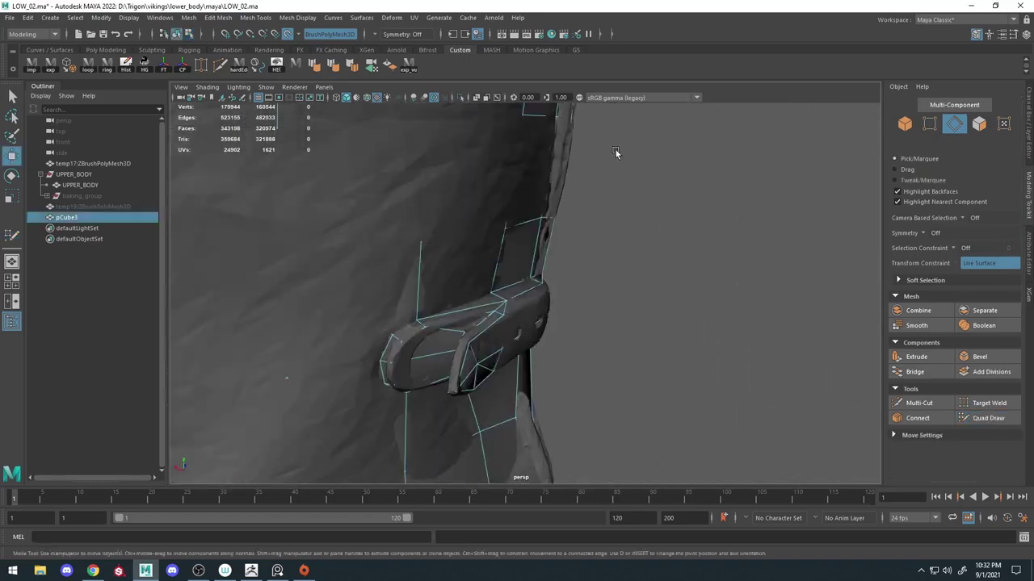
Isolate pCube3, frame the leg retopology, then end the isolation.
{"action": "key", "text": "ctrl+1"}
{"action": "key", "text": "w"}
{"action": "right_click", "coordinate": [627, 274]}
{"action": "key", "text": "f"}
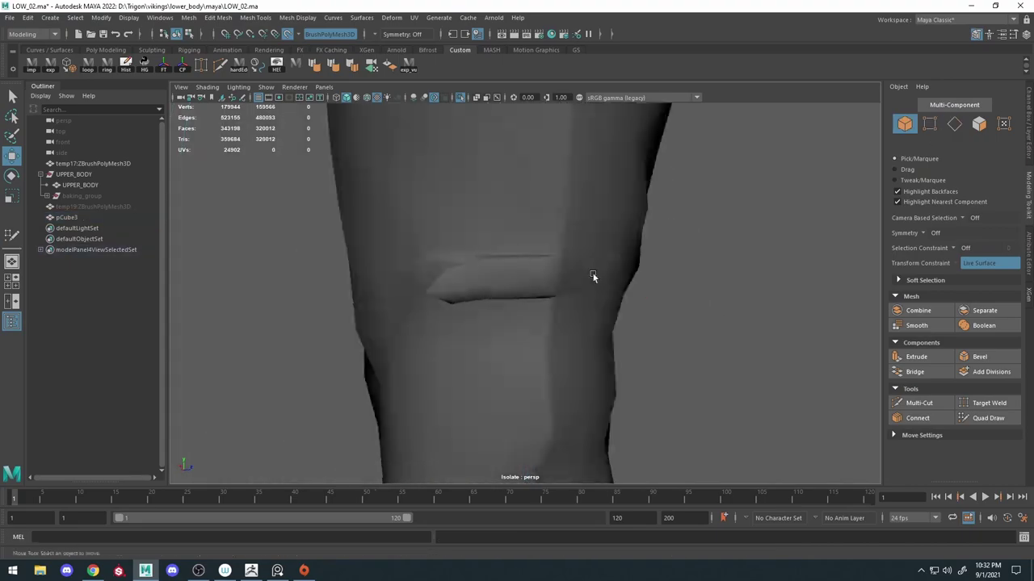
{"action": "mouse_move", "coordinate": [542, 268]}
{"action": "left_mouse_down", "text": "alt"}
{"action": "mouse_move", "coordinate": [590, 253]}
{"action": "mouse_move", "coordinate": [478, 250]}
{"action": "left_mouse_up", "text": "alt"}
{"action": "left_click", "coordinate": [478, 250]}
{"action": "left_click", "coordinate": [986, 417]}
{"action": "key", "text": "ctrl+1"}
Cut and commit a new edge beside the strap loop.
{"action": "mouse_move", "coordinate": [517, 307]}
{"action": "left_mouse_down", "text": "alt"}
{"action": "mouse_move", "coordinate": [576, 350]}
{"action": "mouse_move", "coordinate": [535, 310]}
{"action": "mouse_move", "coordinate": [473, 293]}
{"action": "mouse_move", "coordinate": [436, 321]}
{"action": "left_mouse_up", "text": "alt"}
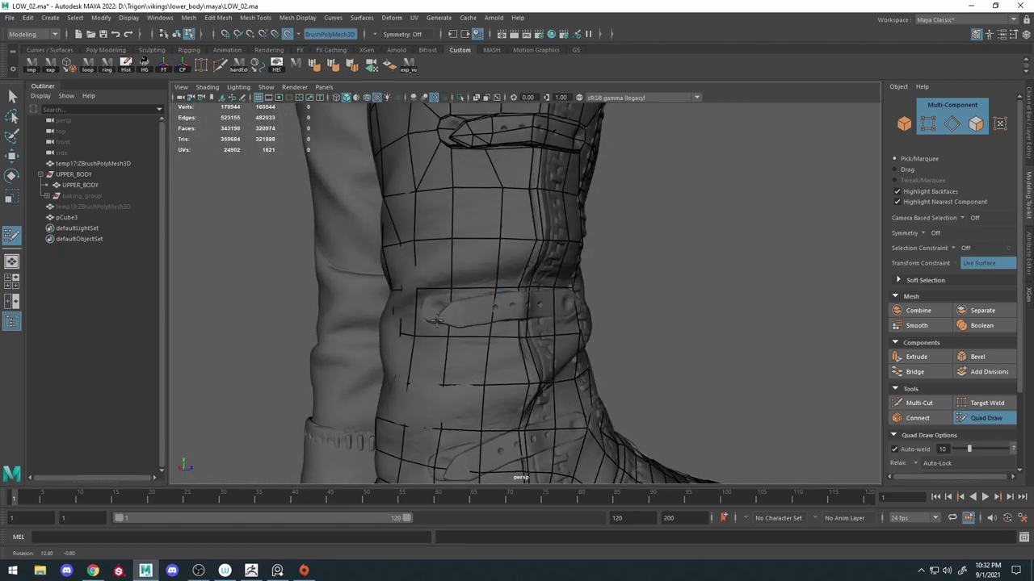
{"action": "scroll", "coordinate": [436, 322], "scroll_direction": "up", "scroll_amount": 3}
{"action": "scroll", "coordinate": [565, 316], "scroll_direction": "up", "scroll_amount": 3}
{"action": "scroll", "coordinate": [565, 316], "scroll_direction": "up", "scroll_amount": 3}
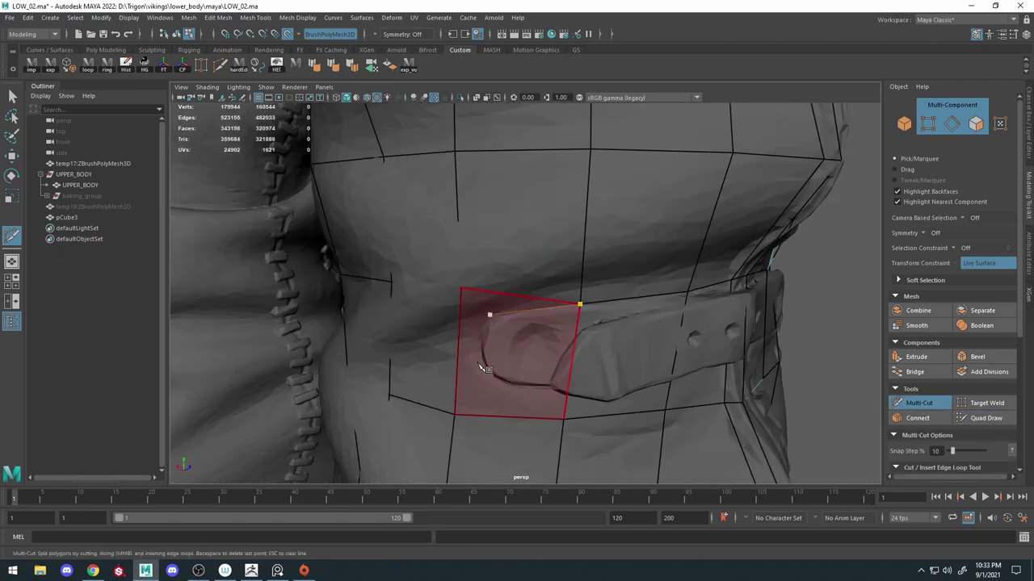
{"action": "left_click_drag", "start_coordinate": [491, 316], "coordinate": [622, 361], "text": "alt"}
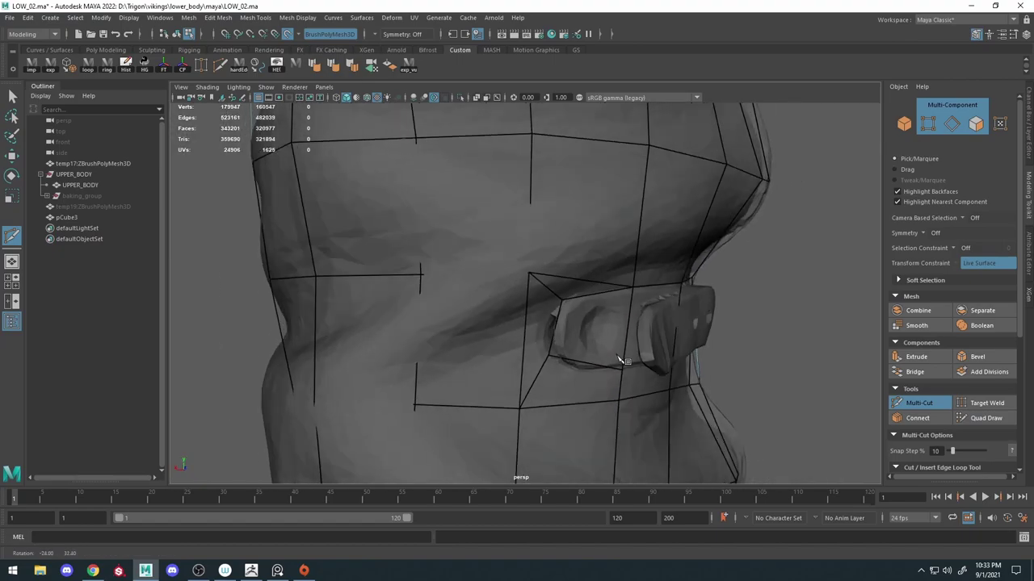
{"action": "left_click_drag", "start_coordinate": [559, 366], "coordinate": [598, 362], "text": "alt"}
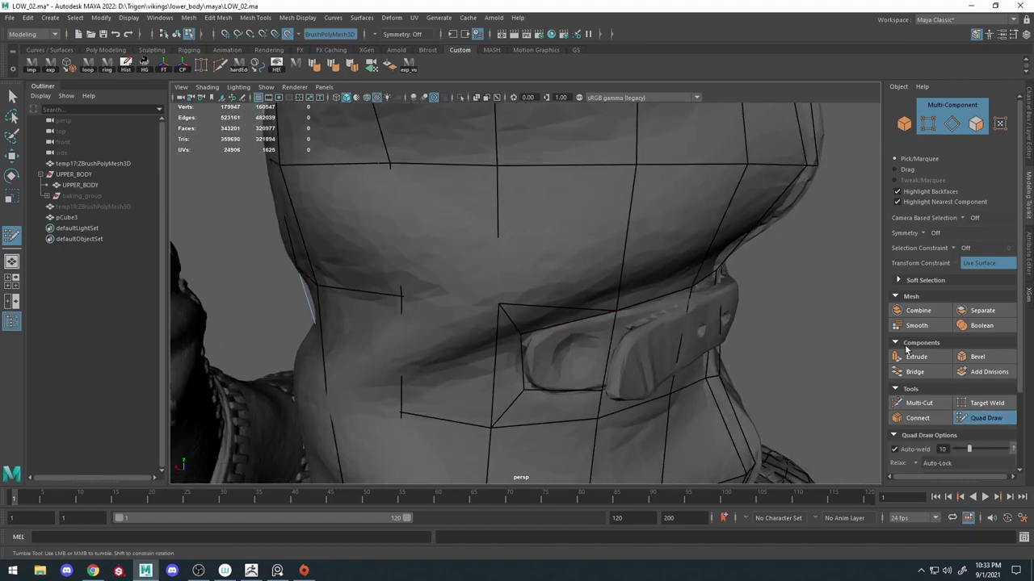
{"action": "left_click", "coordinate": [616, 320]}
{"action": "key", "text": "Return"}
Commit the pending cut and orbit to a side view of the belt.
{"action": "left_click_drag", "start_coordinate": [617, 319], "coordinate": [883, 410], "text": "alt"}
{"action": "key", "text": "Return"}
{"action": "right_click_drag", "start_coordinate": [577, 365], "coordinate": [638, 333], "text": "alt"}
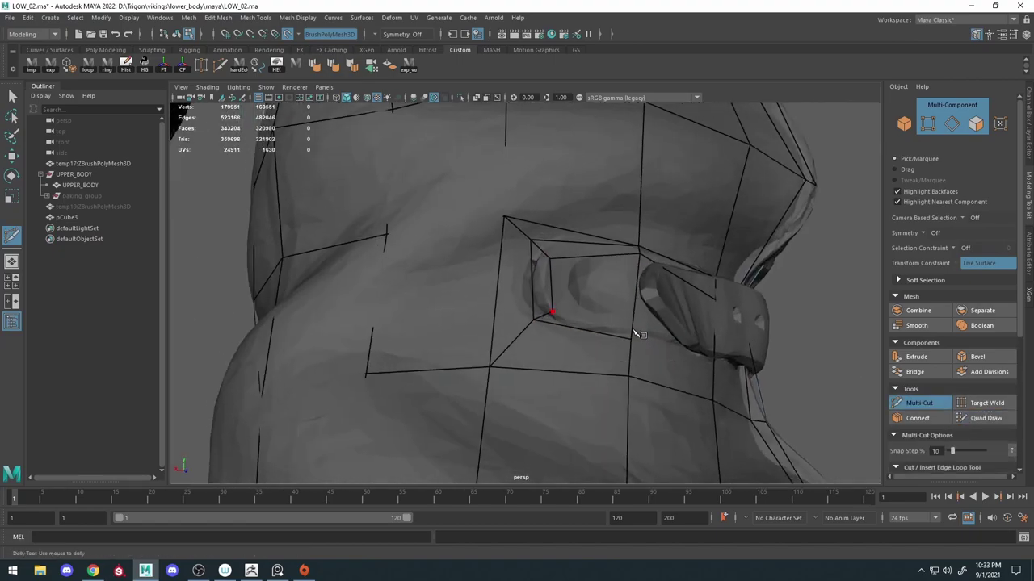
{"action": "left_click_drag", "start_coordinate": [627, 339], "coordinate": [629, 364], "text": "alt"}
{"action": "left_click_drag", "start_coordinate": [848, 380], "coordinate": [692, 293], "text": "alt"}
{"action": "mouse_move", "coordinate": [652, 323]}
{"action": "left_mouse_down", "text": "alt"}
{"action": "mouse_move", "coordinate": [663, 332]}
{"action": "mouse_move", "coordinate": [565, 307]}
{"action": "left_mouse_up", "text": "alt"}
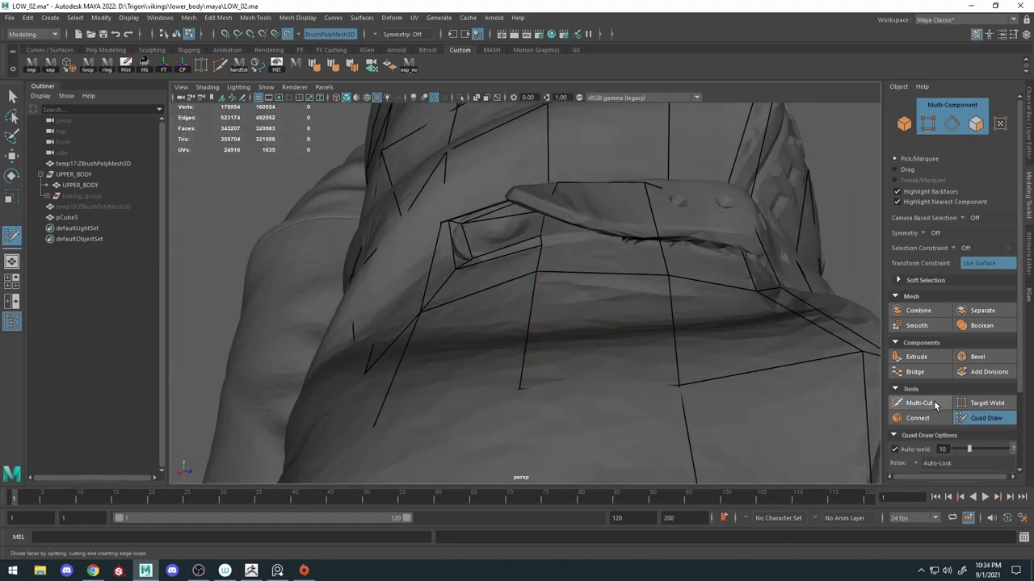
Cut a new edge through three points along the strap's bottom edge.
{"action": "left_click", "coordinate": [919, 403]}
{"action": "left_click", "coordinate": [299, 323]}
{"action": "left_click_drag", "start_coordinate": [496, 272], "coordinate": [480, 302], "text": "alt"}
{"action": "left_click", "coordinate": [574, 349]}
{"action": "left_click_drag", "start_coordinate": [670, 361], "coordinate": [642, 436], "text": "alt"}
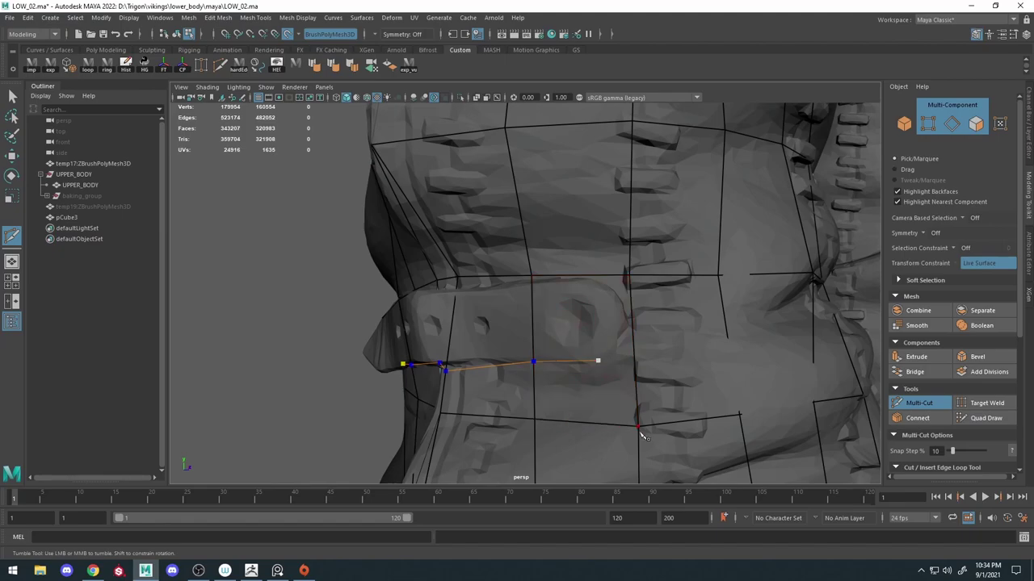
{"action": "mouse_move", "coordinate": [622, 285]}
{"action": "left_mouse_down", "text": "alt"}
{"action": "mouse_move", "coordinate": [491, 334]}
{"action": "mouse_move", "coordinate": [533, 323]}
{"action": "mouse_move", "coordinate": [499, 307]}
{"action": "mouse_move", "coordinate": [558, 299]}
{"action": "left_mouse_up", "text": "alt"}
{"action": "key", "text": "w"}
{"action": "left_click", "coordinate": [961, 418]}
Check the wireframe and orbit to a front-side view of the belt.
{"action": "key", "text": "4"}
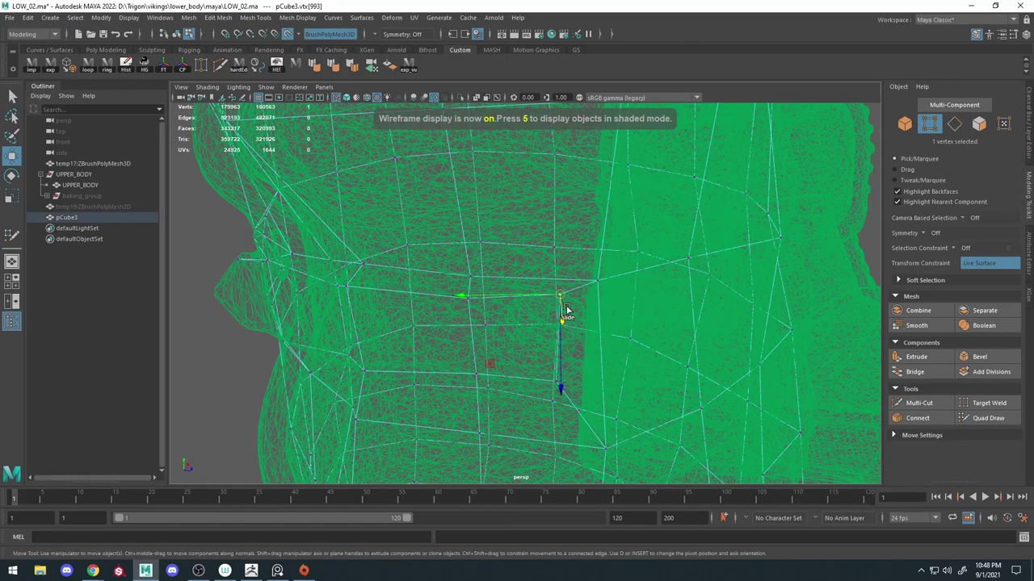
{"action": "key", "text": "6"}
{"action": "left_click_drag", "start_coordinate": [638, 356], "coordinate": [598, 339], "text": "alt"}
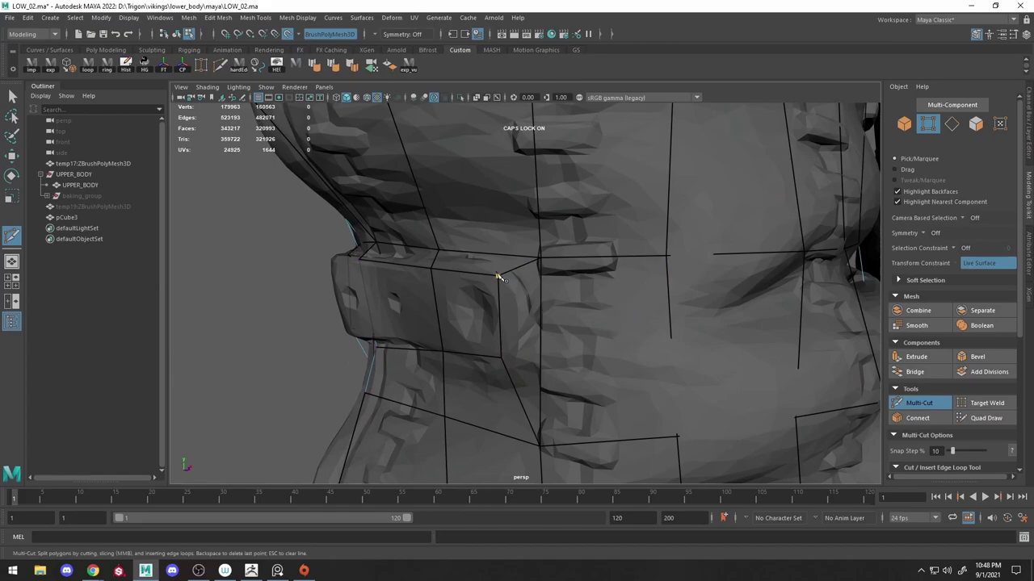
{"action": "left_click_drag", "start_coordinate": [606, 333], "coordinate": [516, 313], "text": "alt"}
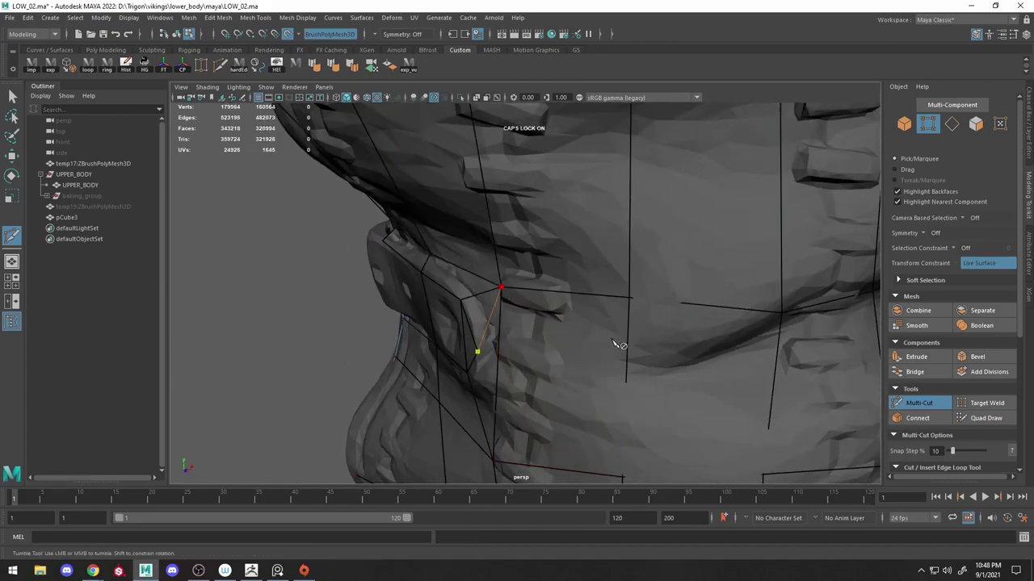
{"action": "left_click_drag", "start_coordinate": [613, 345], "coordinate": [692, 384], "text": "alt"}
{"action": "mouse_move", "coordinate": [598, 351]}
{"action": "left_mouse_down", "text": "alt"}
{"action": "mouse_move", "coordinate": [602, 367]}
{"action": "mouse_move", "coordinate": [670, 327]}
{"action": "mouse_move", "coordinate": [695, 347]}
{"action": "left_mouse_up", "text": "alt"}
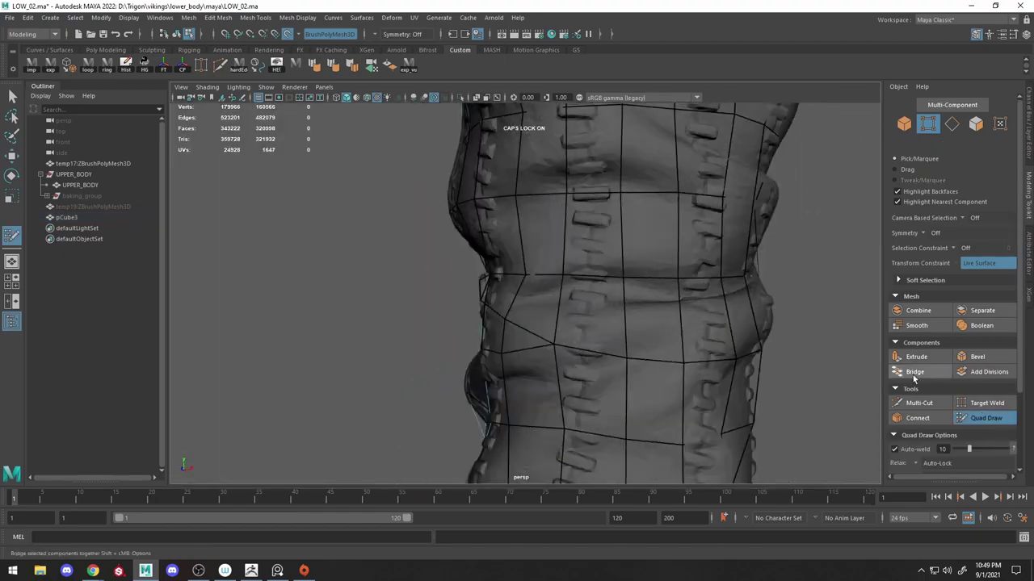
Pull back to see the whole boot and select a vertex on the belt.
{"action": "left_click", "coordinate": [919, 403]}
{"action": "left_click_drag", "start_coordinate": [775, 355], "coordinate": [803, 367], "text": "alt"}
{"action": "scroll", "coordinate": [584, 302], "scroll_direction": "up", "scroll_amount": 5}
{"action": "scroll", "coordinate": [487, 261], "scroll_direction": "up", "scroll_amount": 3}
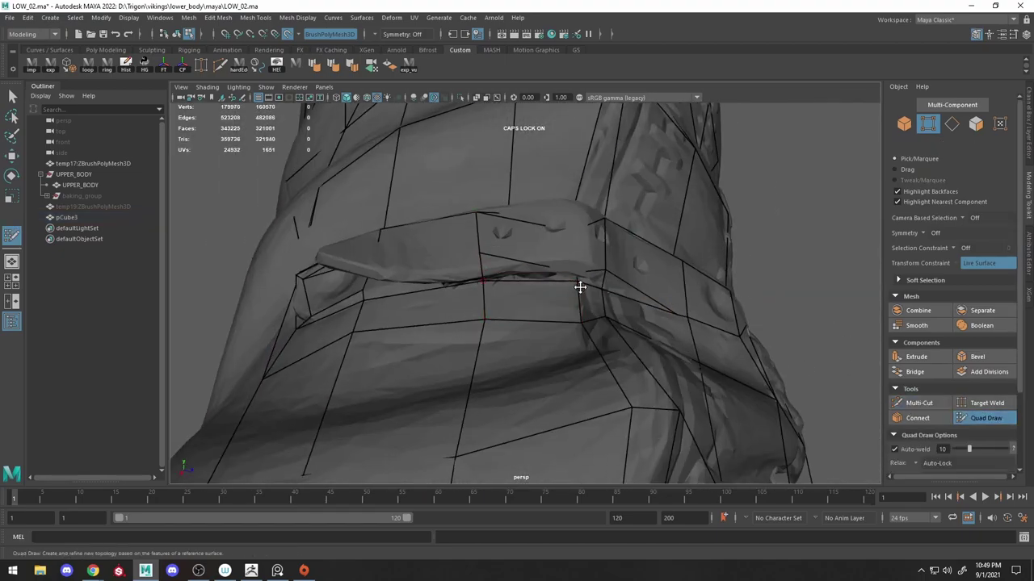
{"action": "left_click", "coordinate": [578, 253]}
{"action": "key", "text": "6"}
Reframe to a frontal view of the belt with the strap loop centred.
{"action": "left_click_drag", "start_coordinate": [606, 272], "coordinate": [580, 302], "text": "alt"}
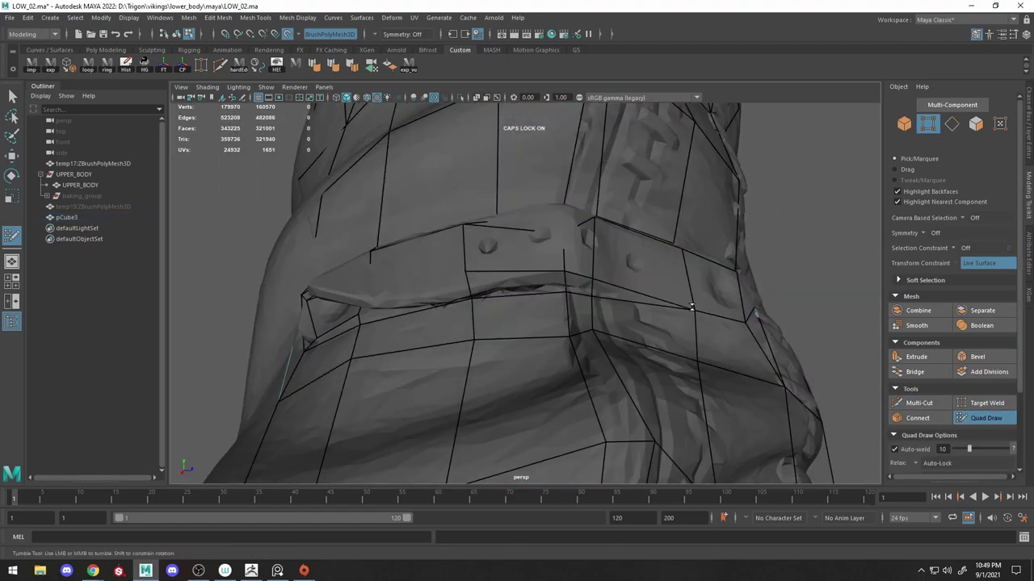
{"action": "key", "text": "6"}
{"action": "left_click_drag", "start_coordinate": [819, 339], "coordinate": [568, 264], "text": "alt"}
{"action": "mouse_move", "coordinate": [569, 264]}
{"action": "right_mouse_down", "text": "alt"}
{"action": "mouse_move", "coordinate": [582, 229]}
{"action": "mouse_move", "coordinate": [576, 430]}
{"action": "right_mouse_up", "text": "alt"}
{"action": "mouse_move", "coordinate": [602, 451]}
{"action": "left_mouse_down", "text": "alt"}
{"action": "mouse_move", "coordinate": [639, 403]}
{"action": "mouse_move", "coordinate": [535, 277]}
{"action": "mouse_move", "coordinate": [591, 369]}
{"action": "mouse_move", "coordinate": [559, 320]}
{"action": "left_mouse_up", "text": "alt"}
Place and commit a new edge cut around the strap loop.
{"action": "key", "text": "ctrl+shift+x"}
{"action": "left_click", "coordinate": [525, 300]}
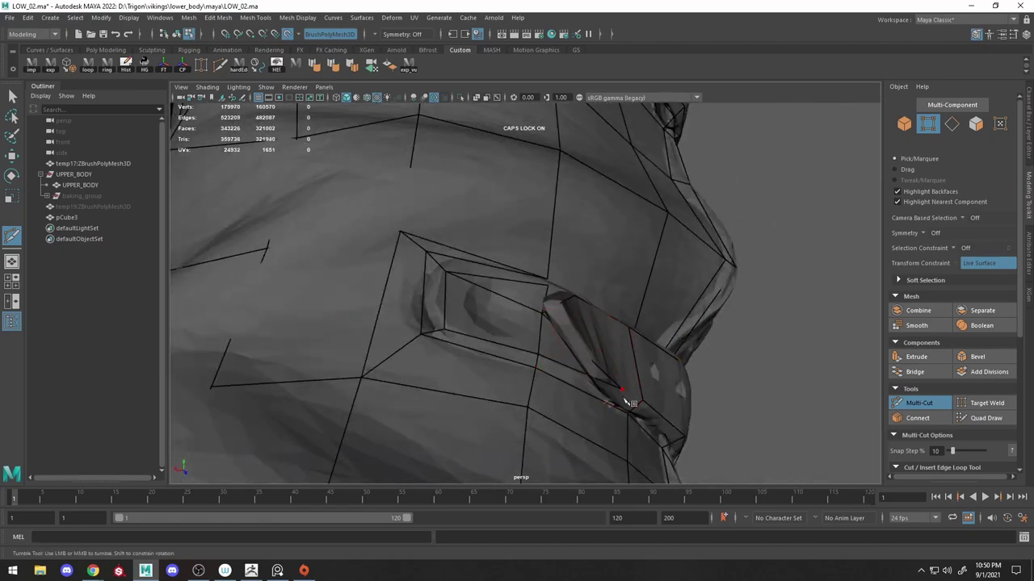
{"action": "left_click_drag", "start_coordinate": [618, 387], "coordinate": [590, 313], "text": "alt"}
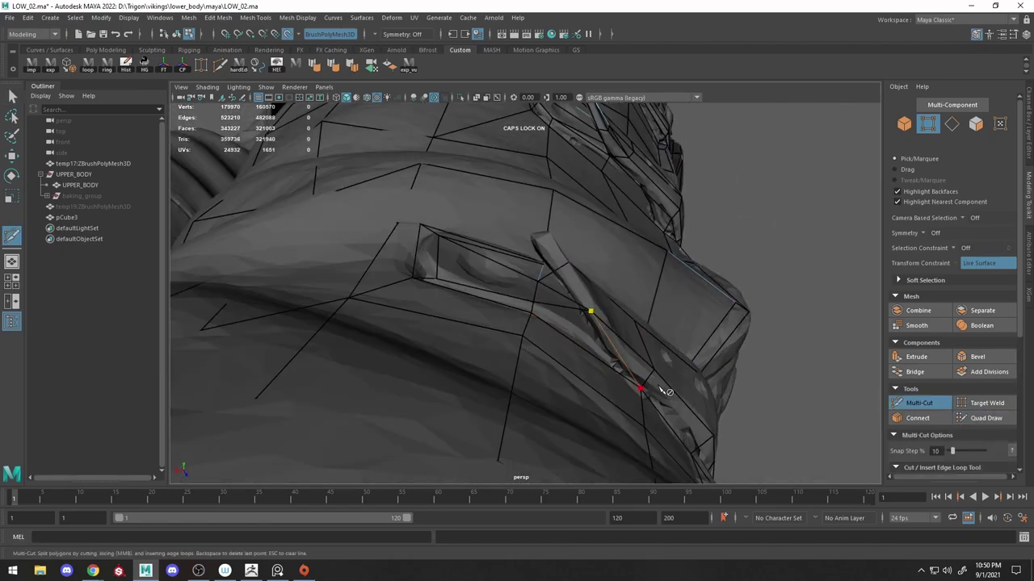
{"action": "key", "text": "Return"}
{"action": "mouse_move", "coordinate": [662, 391]}
{"action": "left_mouse_down", "text": "alt"}
{"action": "mouse_move", "coordinate": [593, 295]}
{"action": "mouse_move", "coordinate": [555, 383]}
{"action": "left_mouse_up", "text": "alt"}
{"action": "key", "text": "w"}
Zoom in on the strap loop and check the new cuts in wireframe.
{"action": "key", "text": "ctrl+shift+x"}
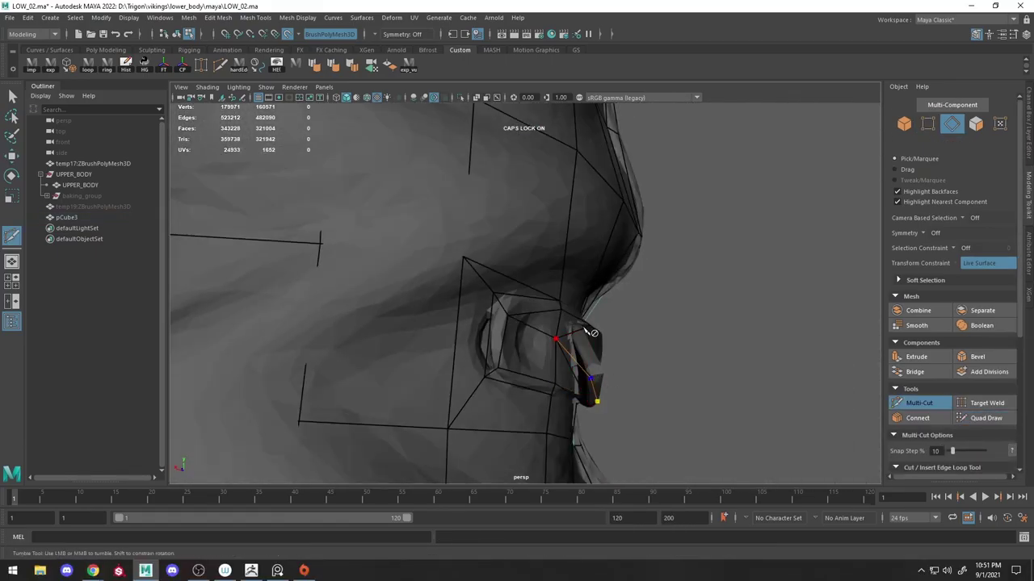
{"action": "scroll", "coordinate": [592, 332], "scroll_direction": "up", "scroll_amount": 3}
{"action": "scroll", "coordinate": [657, 367], "scroll_direction": "up", "scroll_amount": 3}
{"action": "key", "text": "4"}
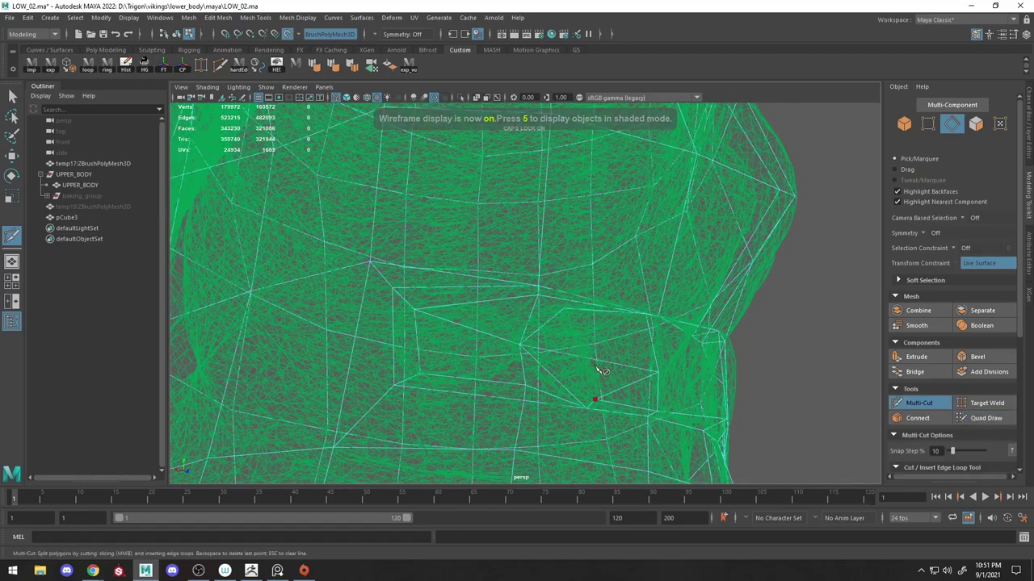
{"action": "mouse_move", "coordinate": [598, 369]}
{"action": "left_mouse_down", "text": "alt"}
{"action": "mouse_move", "coordinate": [538, 388]}
{"action": "mouse_move", "coordinate": [652, 321]}
{"action": "mouse_move", "coordinate": [421, 341]}
{"action": "mouse_move", "coordinate": [651, 364]}
{"action": "left_mouse_up", "text": "alt"}
{"action": "key", "text": "5"}
Slice a new Multi-Cut edge across the belt and commit it.
{"action": "key", "text": "ctrl+shift+x"}
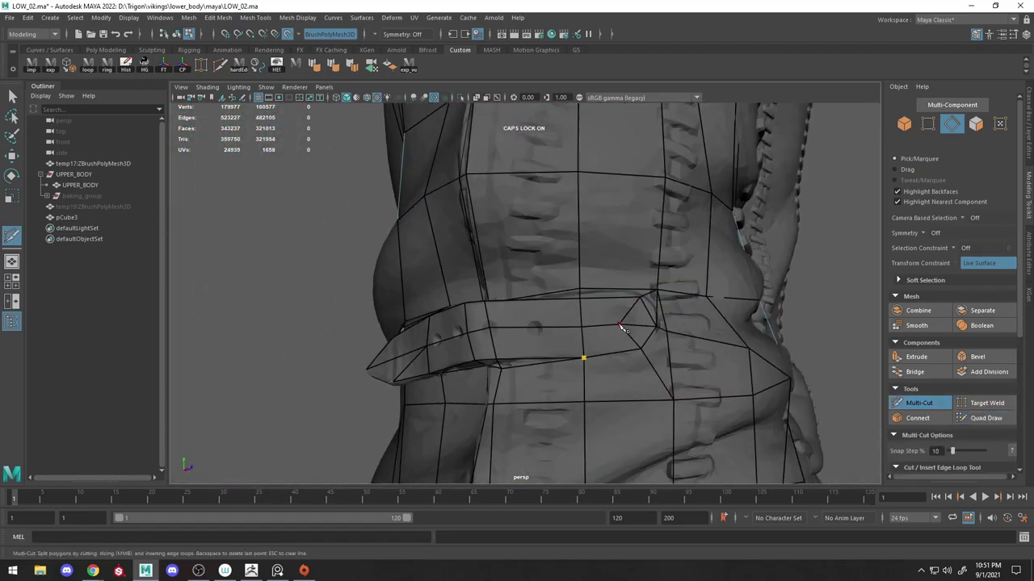
{"action": "mouse_move", "coordinate": [584, 357]}
{"action": "left_mouse_down", "text": "alt"}
{"action": "mouse_move", "coordinate": [611, 282]}
{"action": "mouse_move", "coordinate": [658, 307]}
{"action": "mouse_move", "coordinate": [485, 290]}
{"action": "left_mouse_up", "text": "alt"}
{"action": "left_click", "coordinate": [469, 273]}
{"action": "left_click", "coordinate": [495, 342]}
{"action": "key", "text": "y"}
Orbit around the boot to a close-up front view of the strap.
{"action": "mouse_move", "coordinate": [494, 341]}
{"action": "left_mouse_down", "text": "alt"}
{"action": "mouse_move", "coordinate": [531, 323]}
{"action": "mouse_move", "coordinate": [500, 273]}
{"action": "mouse_move", "coordinate": [515, 358]}
{"action": "left_mouse_up", "text": "alt"}
{"action": "right_click_drag", "start_coordinate": [515, 358], "coordinate": [537, 333], "text": "alt"}
{"action": "left_click_drag", "start_coordinate": [537, 333], "coordinate": [452, 331], "text": "alt"}
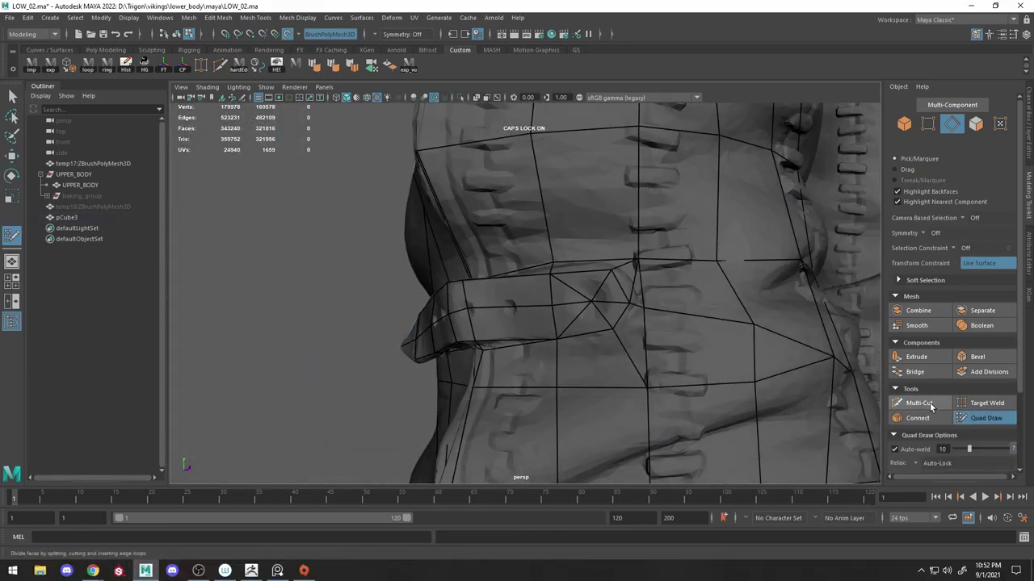
{"action": "left_click_drag", "start_coordinate": [649, 313], "coordinate": [618, 307], "text": "alt"}
{"action": "right_click_drag", "start_coordinate": [618, 307], "coordinate": [629, 291], "text": "alt"}
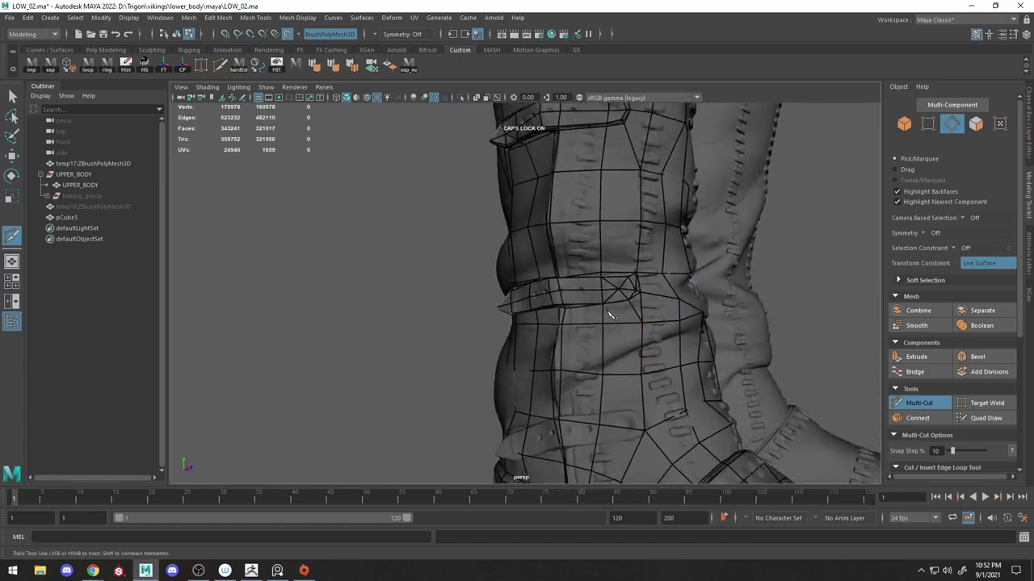
{"action": "left_click_drag", "start_coordinate": [630, 291], "coordinate": [570, 296], "text": "alt"}
{"action": "right_click_drag", "start_coordinate": [570, 296], "coordinate": [605, 266], "text": "alt"}
{"action": "mouse_move", "coordinate": [605, 266]}
{"action": "left_mouse_down", "text": "alt"}
{"action": "mouse_move", "coordinate": [651, 339]}
{"action": "mouse_move", "coordinate": [624, 277]}
{"action": "mouse_move", "coordinate": [625, 289]}
{"action": "mouse_move", "coordinate": [903, 395]}
{"action": "left_mouse_up", "text": "alt"}
{"action": "left_click", "coordinate": [983, 416]}
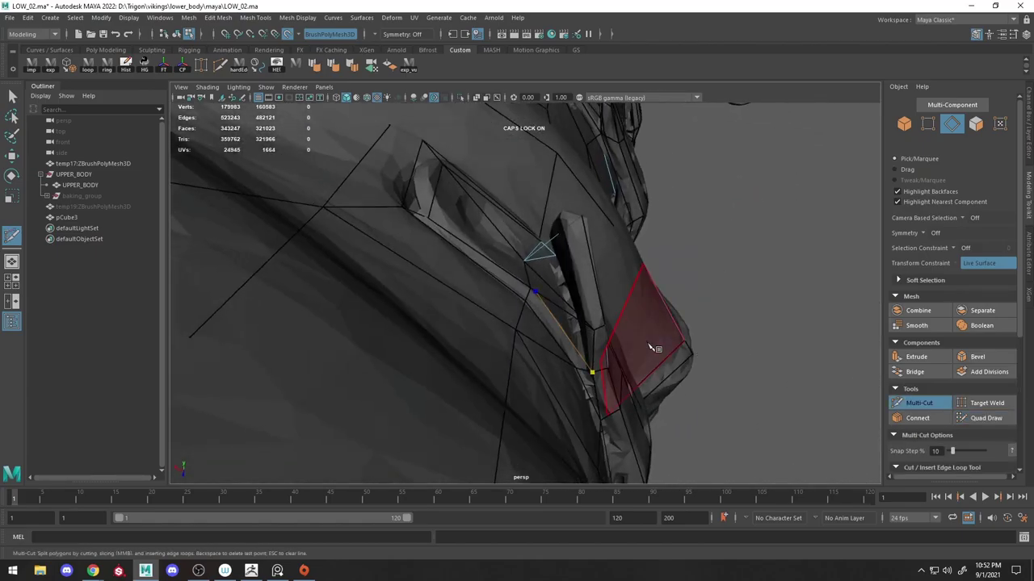
{"action": "mouse_move", "coordinate": [598, 370]}
{"action": "left_mouse_down", "text": "alt"}
{"action": "mouse_move", "coordinate": [543, 286]}
{"action": "mouse_move", "coordinate": [611, 346]}
{"action": "mouse_move", "coordinate": [554, 245]}
{"action": "mouse_move", "coordinate": [877, 341]}
{"action": "left_mouse_up", "text": "alt"}
Cut a new edge across the boot strap with Multi-Cut.
{"action": "left_click", "coordinate": [918, 403]}
{"action": "scroll", "coordinate": [636, 243], "scroll_direction": "down", "scroll_amount": 2}
{"action": "left_click_drag", "start_coordinate": [532, 273], "coordinate": [684, 260], "text": "alt"}
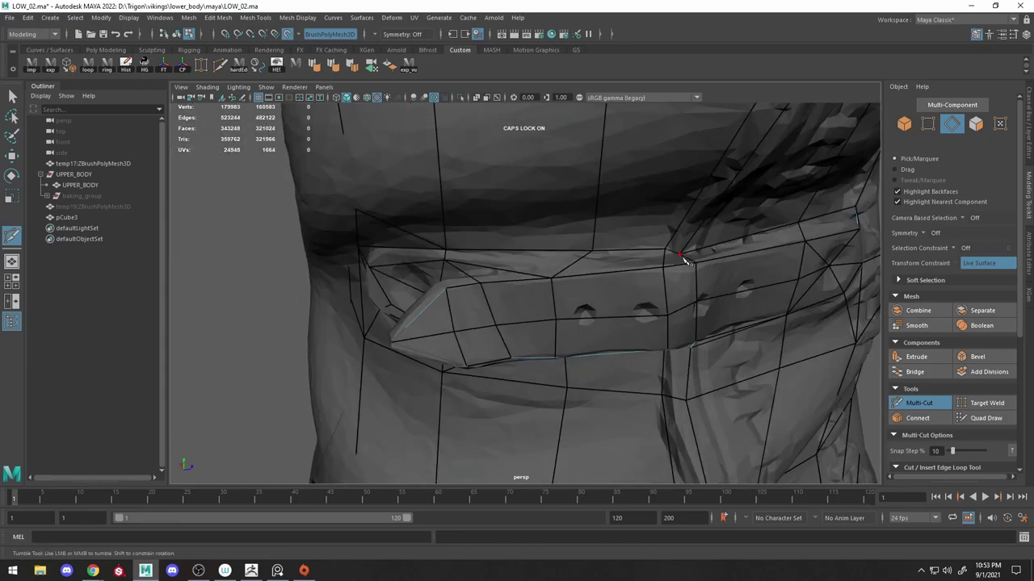
{"action": "mouse_move", "coordinate": [614, 323]}
{"action": "left_mouse_down", "text": "alt"}
{"action": "mouse_move", "coordinate": [692, 277]}
{"action": "mouse_move", "coordinate": [576, 270]}
{"action": "left_mouse_up", "text": "alt"}
{"action": "left_click", "coordinate": [572, 267]}
{"action": "left_click", "coordinate": [489, 290]}
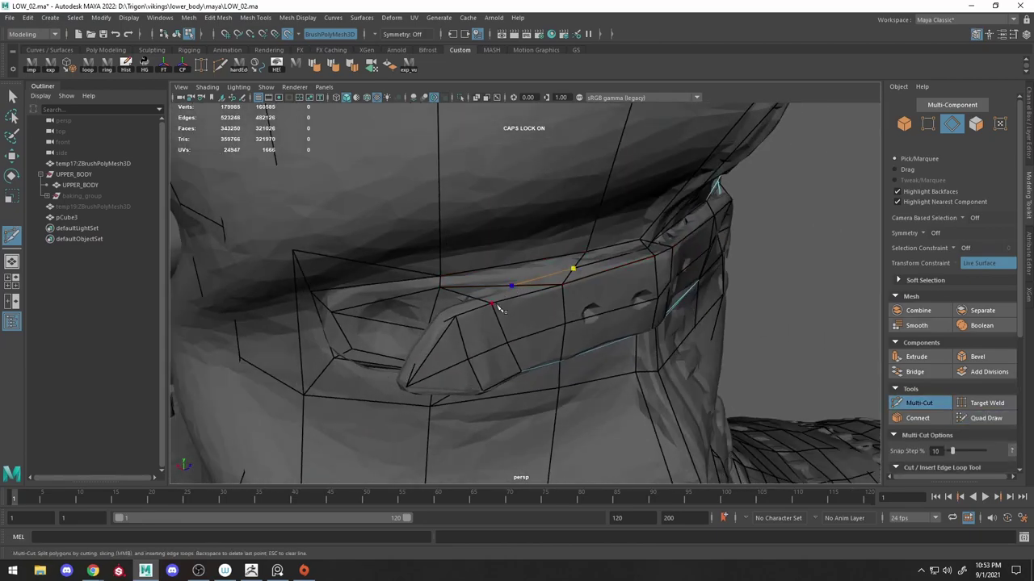
{"action": "mouse_move", "coordinate": [488, 291]}
{"action": "left_mouse_down", "text": "alt"}
{"action": "mouse_move", "coordinate": [477, 380]}
{"action": "mouse_move", "coordinate": [515, 340]}
{"action": "mouse_move", "coordinate": [466, 350]}
{"action": "mouse_move", "coordinate": [547, 331]}
{"action": "left_mouse_up", "text": "alt"}
{"action": "left_click", "coordinate": [986, 418]}
{"action": "mouse_move", "coordinate": [631, 294]}
{"action": "left_mouse_down", "text": "alt"}
{"action": "mouse_move", "coordinate": [565, 323]}
{"action": "mouse_move", "coordinate": [523, 293]}
{"action": "mouse_move", "coordinate": [543, 282]}
{"action": "mouse_move", "coordinate": [584, 389]}
{"action": "mouse_move", "coordinate": [544, 239]}
{"action": "mouse_move", "coordinate": [480, 358]}
{"action": "mouse_move", "coordinate": [539, 370]}
{"action": "left_mouse_up", "text": "alt"}
Select a strap vertex in wireframe and move it to follow the strap.
{"action": "key", "text": "shift+q"}
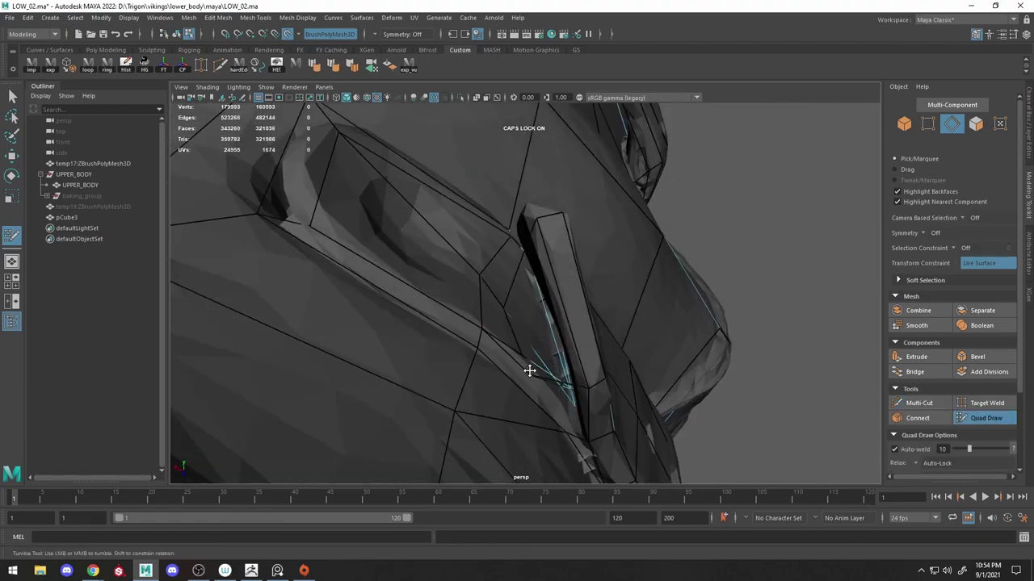
{"action": "right_click", "coordinate": [535, 250]}
{"action": "key", "text": "ctrl+1"}
{"action": "key", "text": "4"}
{"action": "key", "text": "5"}
{"action": "left_click", "coordinate": [554, 349]}
{"action": "key", "text": "w"}
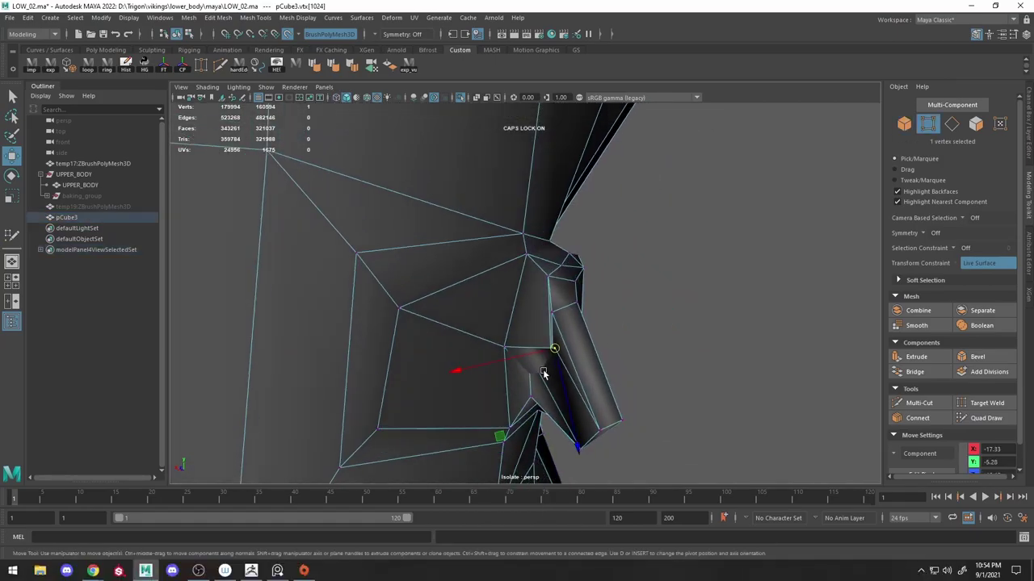
{"action": "mouse_move", "coordinate": [542, 374]}
{"action": "left_mouse_down", "text": "alt"}
{"action": "mouse_move", "coordinate": [526, 396]}
{"action": "mouse_move", "coordinate": [558, 363]}
{"action": "mouse_move", "coordinate": [546, 333]}
{"action": "mouse_move", "coordinate": [533, 346]}
{"action": "left_mouse_up", "text": "alt"}
{"action": "key", "text": "shift+q"}
{"action": "key", "text": "4"}
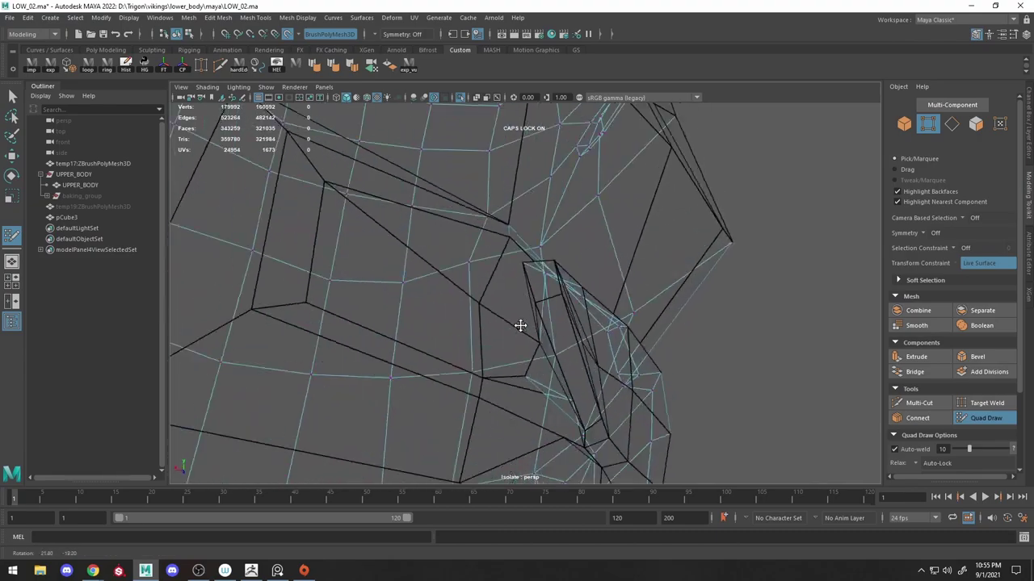
{"action": "key", "text": "5"}
Move another single strap vertex, then zoom in on the strap tip and loop.
{"action": "mouse_move", "coordinate": [549, 360]}
{"action": "left_mouse_down", "text": "alt"}
{"action": "mouse_move", "coordinate": [547, 341]}
{"action": "mouse_move", "coordinate": [489, 272]}
{"action": "mouse_move", "coordinate": [428, 305]}
{"action": "mouse_move", "coordinate": [460, 376]}
{"action": "mouse_move", "coordinate": [484, 323]}
{"action": "left_mouse_up", "text": "alt"}
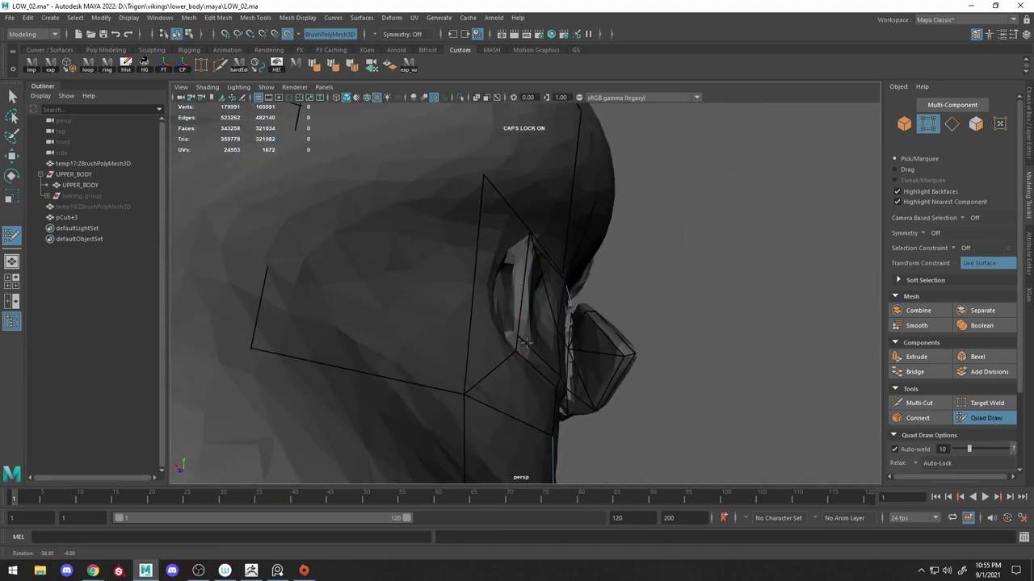
{"action": "right_click", "coordinate": [489, 277]}
{"action": "left_click", "coordinate": [483, 369]}
{"action": "key", "text": "w"}
{"action": "key", "text": "shift+q"}
{"action": "right_click_drag", "start_coordinate": [549, 399], "coordinate": [478, 342], "text": "alt"}
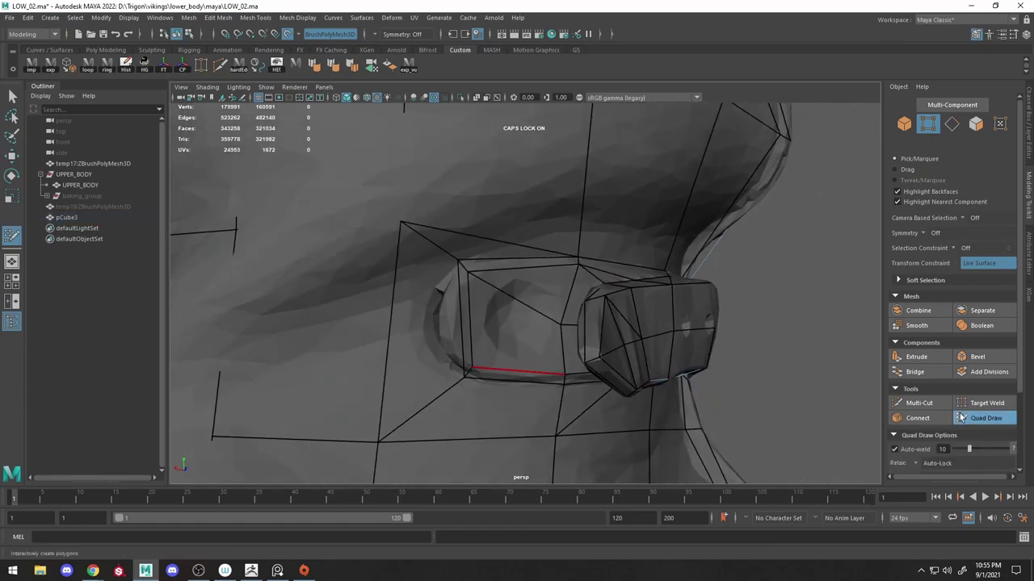
{"action": "mouse_move", "coordinate": [473, 305]}
{"action": "right_mouse_down", "text": "alt"}
{"action": "mouse_move", "coordinate": [433, 323]}
{"action": "mouse_move", "coordinate": [454, 327]}
{"action": "right_mouse_up", "text": "alt"}
{"action": "mouse_move", "coordinate": [455, 328]}
{"action": "left_mouse_down", "text": "alt"}
{"action": "mouse_move", "coordinate": [448, 336]}
{"action": "mouse_move", "coordinate": [468, 342]}
{"action": "mouse_move", "coordinate": [431, 341]}
{"action": "mouse_move", "coordinate": [482, 392]}
{"action": "left_mouse_up", "text": "alt"}
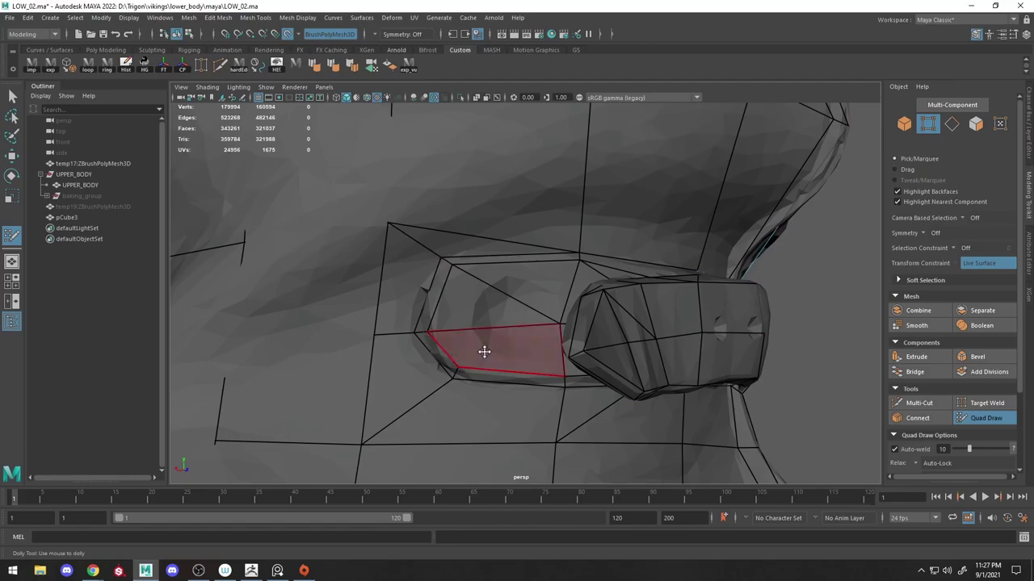
{"action": "mouse_move", "coordinate": [484, 351]}
{"action": "left_mouse_down", "text": "alt"}
{"action": "mouse_move", "coordinate": [485, 376]}
{"action": "mouse_move", "coordinate": [582, 296]}
{"action": "mouse_move", "coordinate": [656, 373]}
{"action": "left_mouse_up", "text": "alt"}
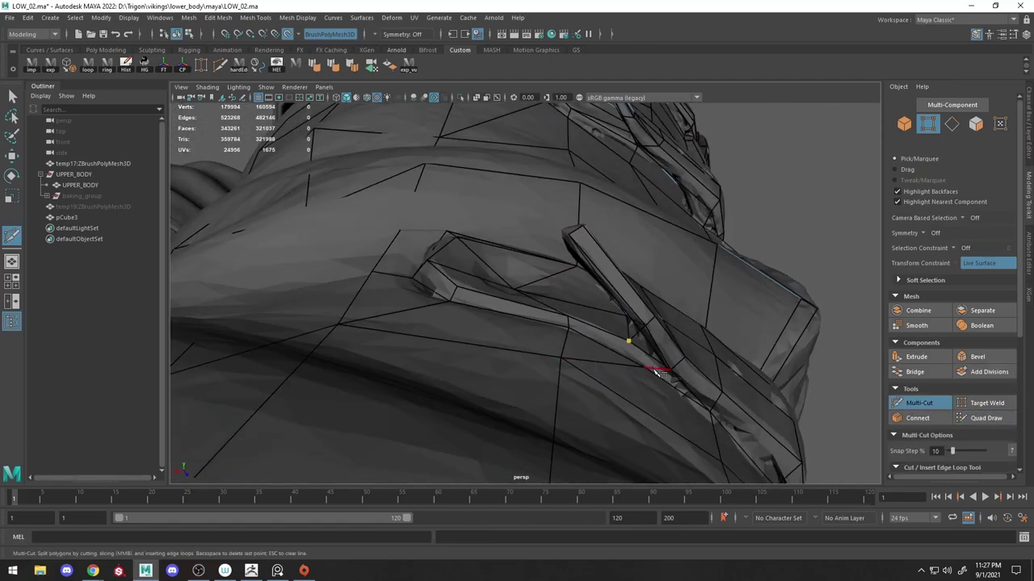
Select a vertex by the strap and inspect the strap and cuff in wireframe.
{"action": "mouse_move", "coordinate": [856, 388]}
{"action": "left_mouse_down", "text": "alt"}
{"action": "mouse_move", "coordinate": [720, 376]}
{"action": "mouse_move", "coordinate": [743, 460]}
{"action": "mouse_move", "coordinate": [586, 316]}
{"action": "mouse_move", "coordinate": [638, 338]}
{"action": "left_mouse_up", "text": "alt"}
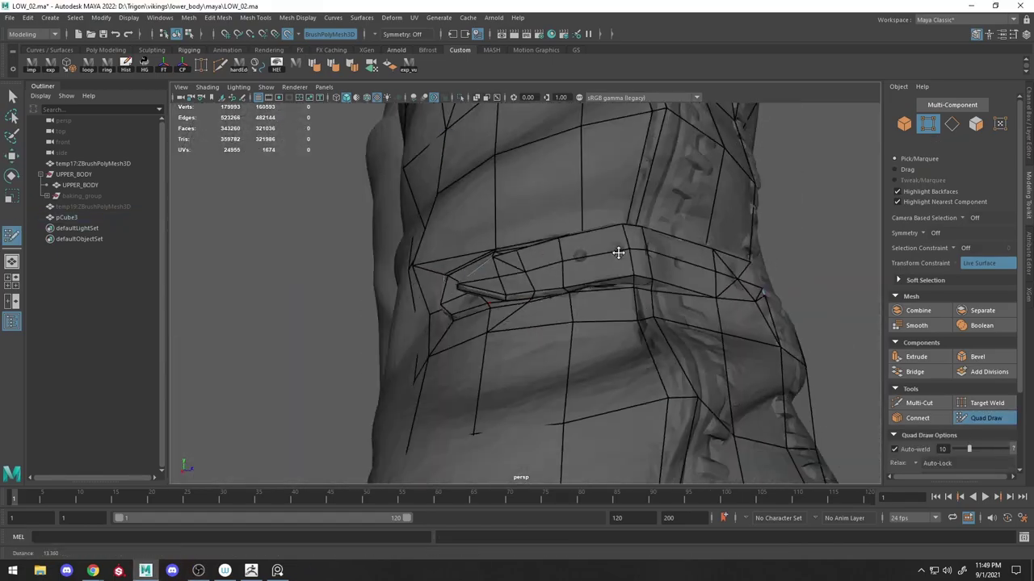
{"action": "left_click", "coordinate": [476, 325]}
{"action": "key", "text": "4"}
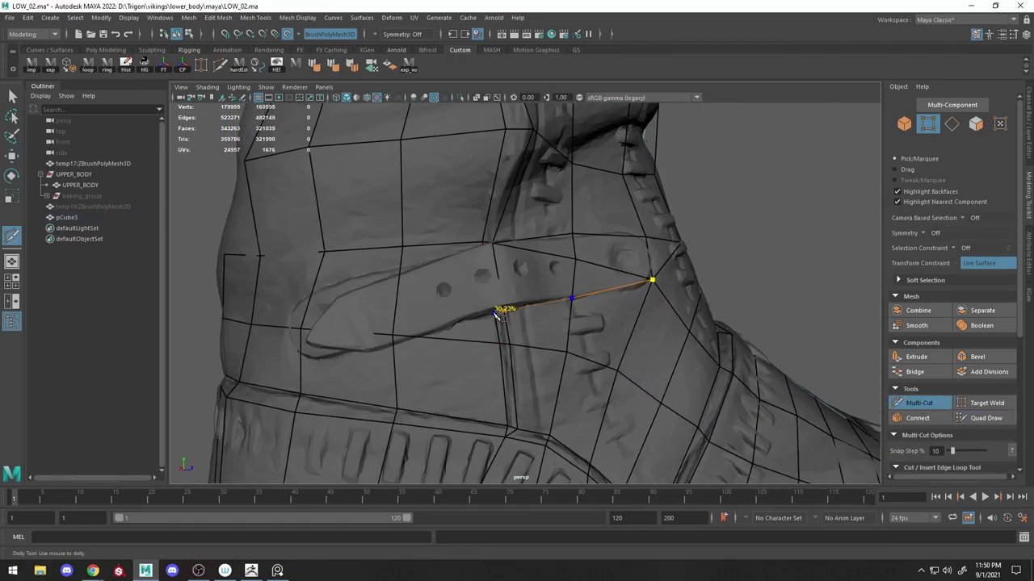
{"action": "left_click_drag", "start_coordinate": [377, 331], "coordinate": [819, 348], "text": "alt"}
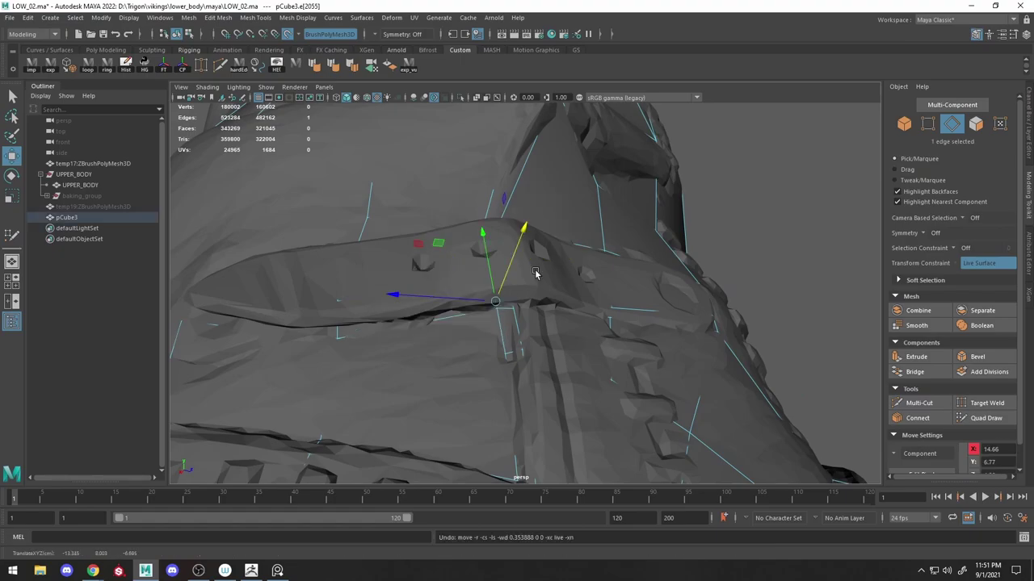
{"action": "key", "text": "4"}
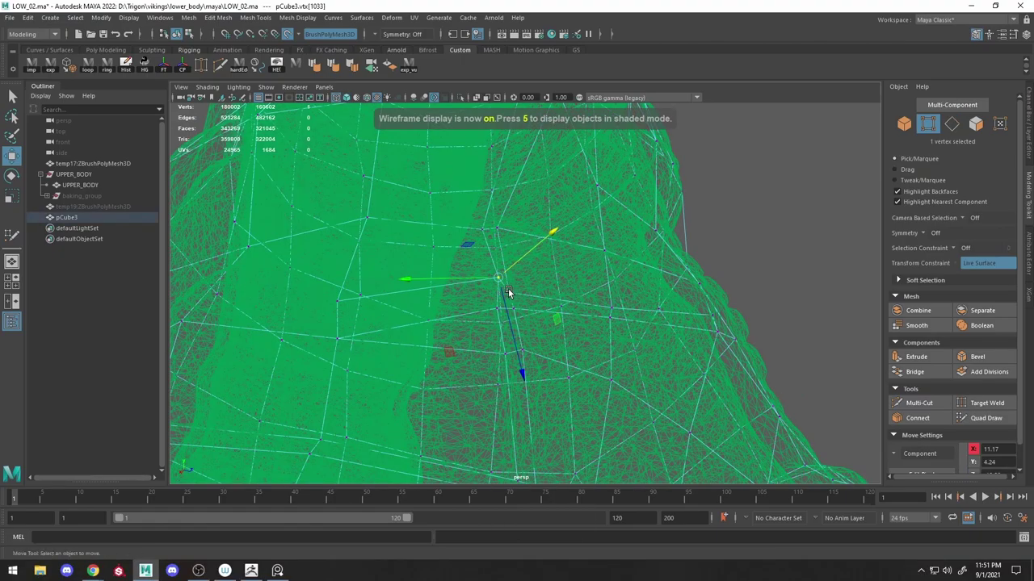
{"action": "key", "text": "6"}
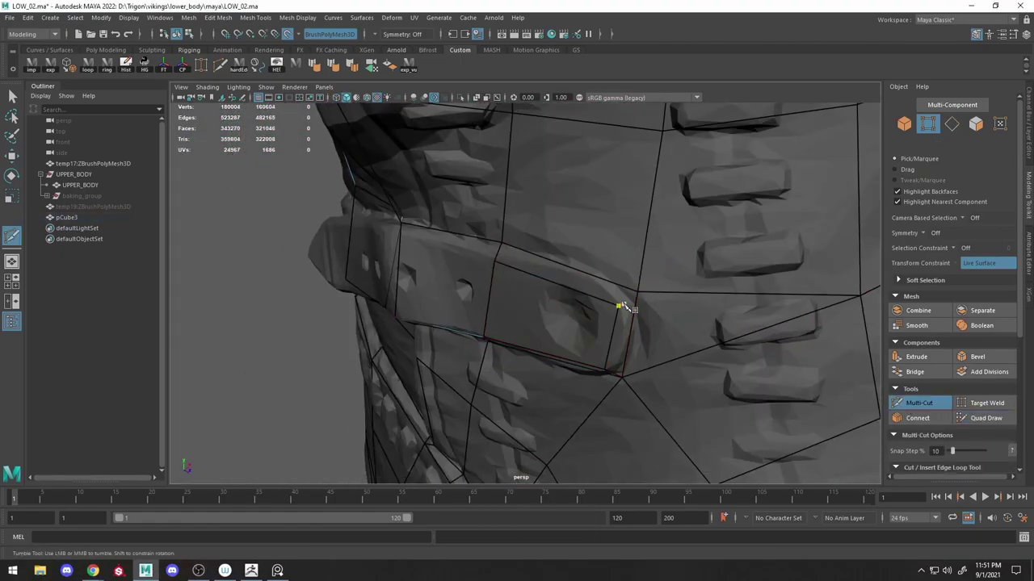
{"action": "mouse_move", "coordinate": [726, 323]}
{"action": "left_mouse_down", "text": "alt"}
{"action": "mouse_move", "coordinate": [623, 250]}
{"action": "mouse_move", "coordinate": [657, 247]}
{"action": "mouse_move", "coordinate": [436, 345]}
{"action": "left_mouse_up", "text": "alt"}
{"action": "mouse_move", "coordinate": [525, 297]}
{"action": "left_mouse_down", "text": "alt"}
{"action": "mouse_move", "coordinate": [617, 288]}
{"action": "mouse_move", "coordinate": [634, 269]}
{"action": "mouse_move", "coordinate": [918, 407]}
{"action": "left_mouse_up", "text": "alt"}
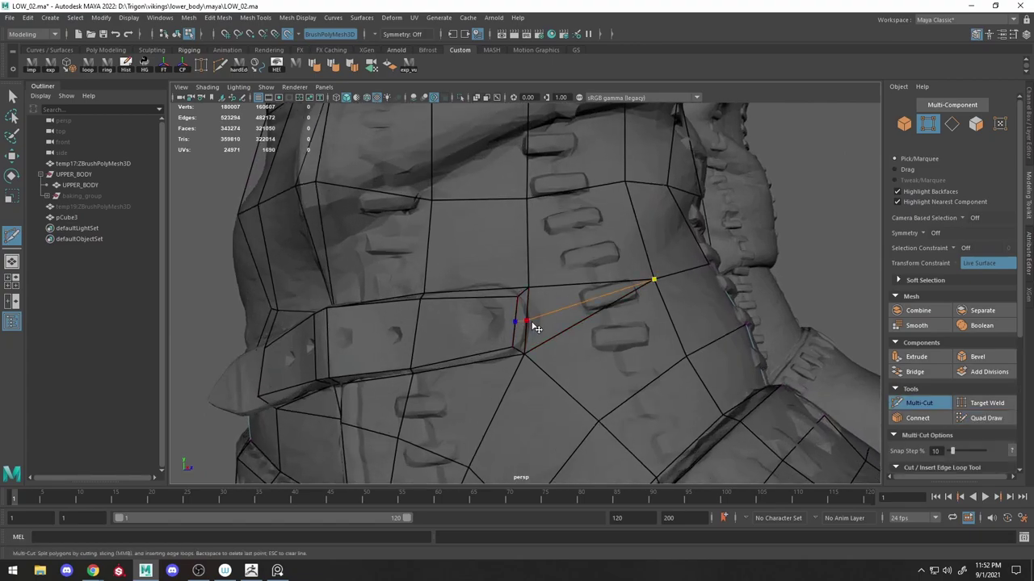
{"action": "scroll", "coordinate": [531, 327], "scroll_direction": "up", "scroll_amount": 3}
{"action": "left_click_drag", "start_coordinate": [510, 299], "coordinate": [487, 333], "text": "alt"}
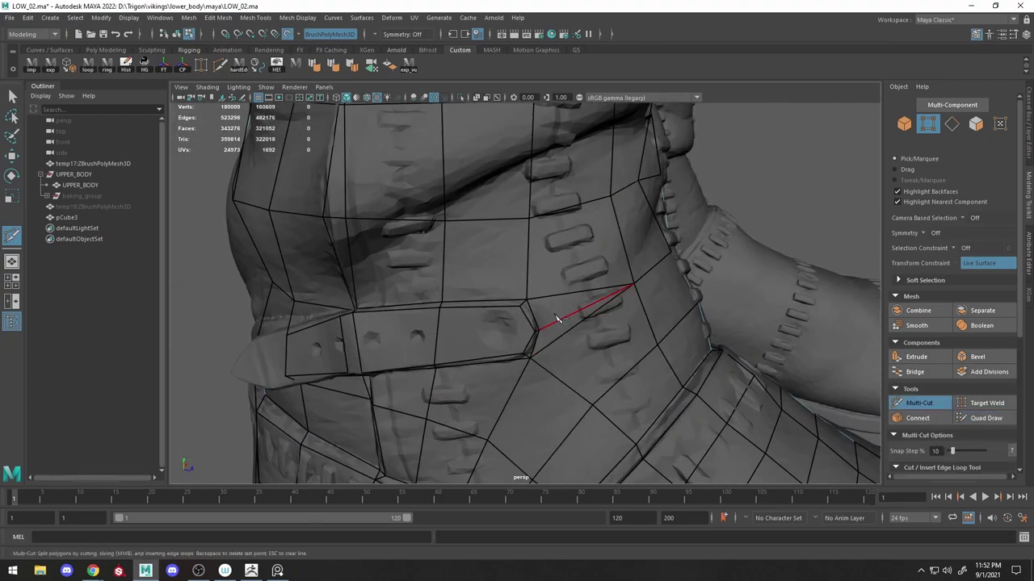
Place the first cut point on the strap edge toward the cuff.
{"action": "left_click", "coordinate": [988, 420]}
{"action": "mouse_move", "coordinate": [565, 293]}
{"action": "left_mouse_down", "text": "alt"}
{"action": "mouse_move", "coordinate": [566, 334]}
{"action": "mouse_move", "coordinate": [464, 346]}
{"action": "mouse_move", "coordinate": [614, 368]}
{"action": "left_mouse_up", "text": "alt"}
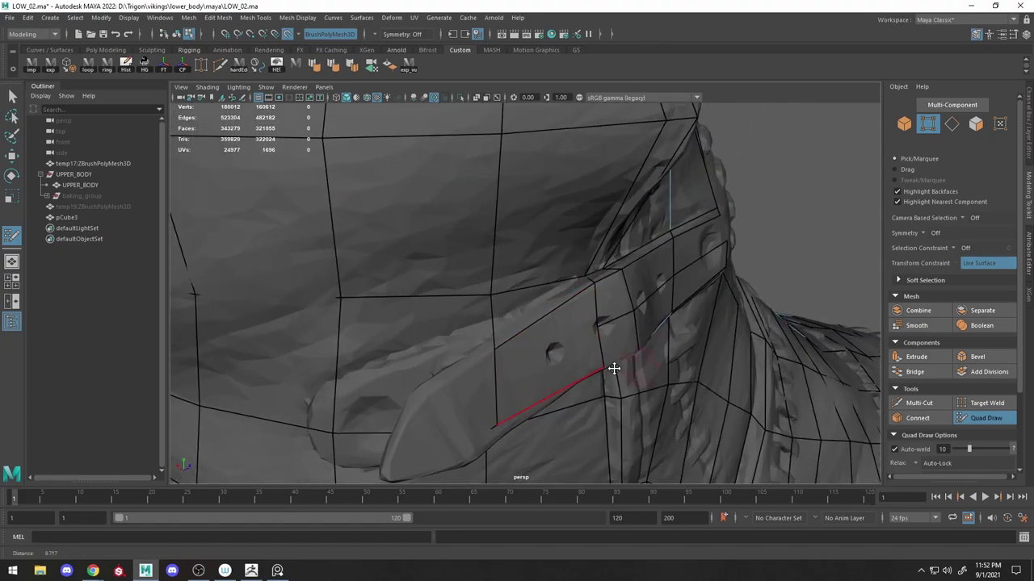
{"action": "left_click", "coordinate": [494, 336]}
{"action": "left_click_drag", "start_coordinate": [495, 336], "coordinate": [464, 302], "text": "alt"}
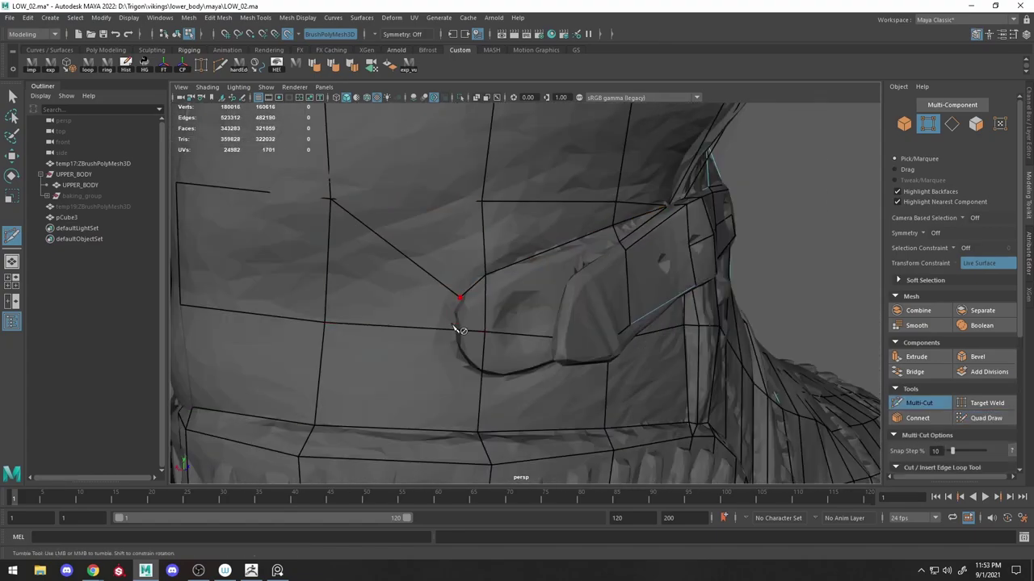
Finish the strap-tip cut on the loop and commit the edge.
{"action": "left_click_drag", "start_coordinate": [462, 358], "coordinate": [599, 294], "text": "alt"}
{"action": "mouse_move", "coordinate": [451, 293]}
{"action": "left_mouse_down", "text": "alt"}
{"action": "mouse_move", "coordinate": [468, 279]}
{"action": "mouse_move", "coordinate": [517, 307]}
{"action": "mouse_move", "coordinate": [471, 323]}
{"action": "mouse_move", "coordinate": [483, 356]}
{"action": "left_mouse_up", "text": "alt"}
{"action": "left_click", "coordinate": [507, 311]}
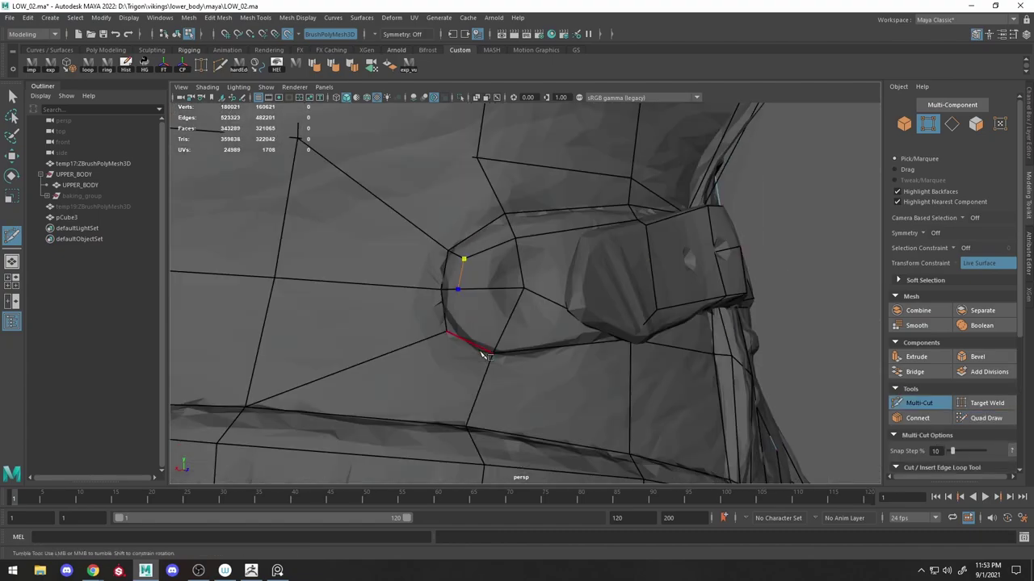
{"action": "mouse_move", "coordinate": [465, 317]}
{"action": "left_mouse_down", "text": "alt"}
{"action": "mouse_move", "coordinate": [600, 256]}
{"action": "mouse_move", "coordinate": [606, 226]}
{"action": "mouse_move", "coordinate": [623, 224]}
{"action": "left_mouse_up", "text": "alt"}
{"action": "key", "text": "Return"}
Start another Multi-Cut on the strap edge while closing in on the strap loop.
{"action": "key", "text": "ctrl+shift+x"}
{"action": "left_click", "coordinate": [531, 226]}
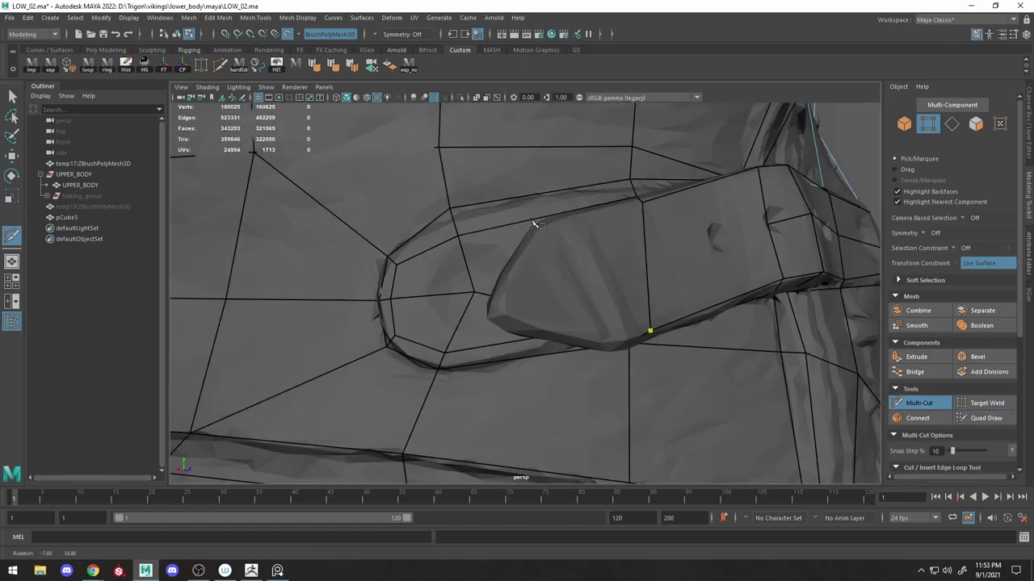
{"action": "left_click_drag", "start_coordinate": [531, 226], "coordinate": [653, 330], "text": "alt"}
{"action": "left_click_drag", "start_coordinate": [658, 250], "coordinate": [639, 328], "text": "alt"}
{"action": "mouse_move", "coordinate": [500, 254]}
{"action": "left_mouse_down", "text": "alt"}
{"action": "mouse_move", "coordinate": [502, 246]}
{"action": "mouse_move", "coordinate": [575, 300]}
{"action": "left_mouse_up", "text": "alt"}
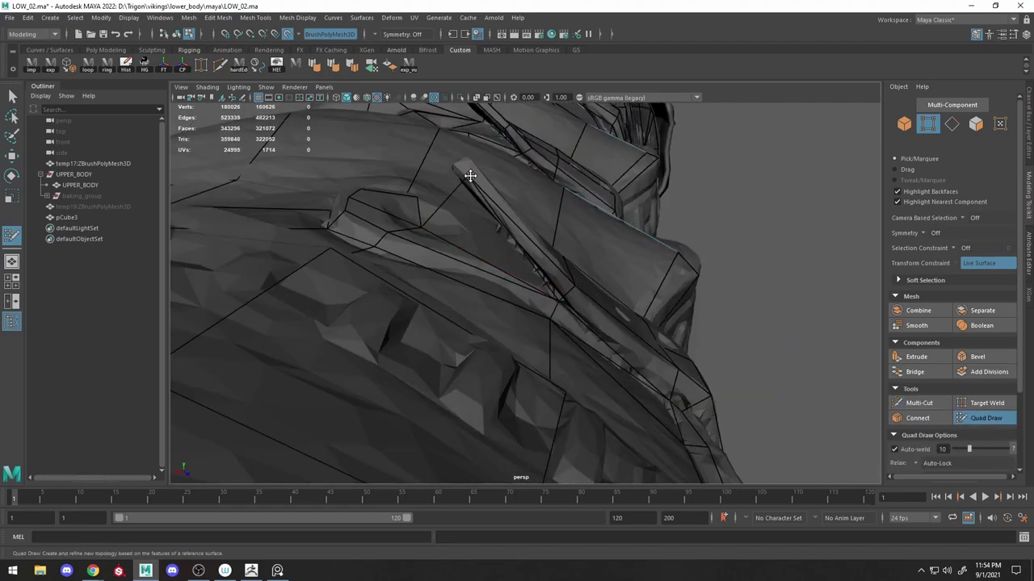
{"action": "left_click_drag", "start_coordinate": [470, 176], "coordinate": [929, 412], "text": "alt"}
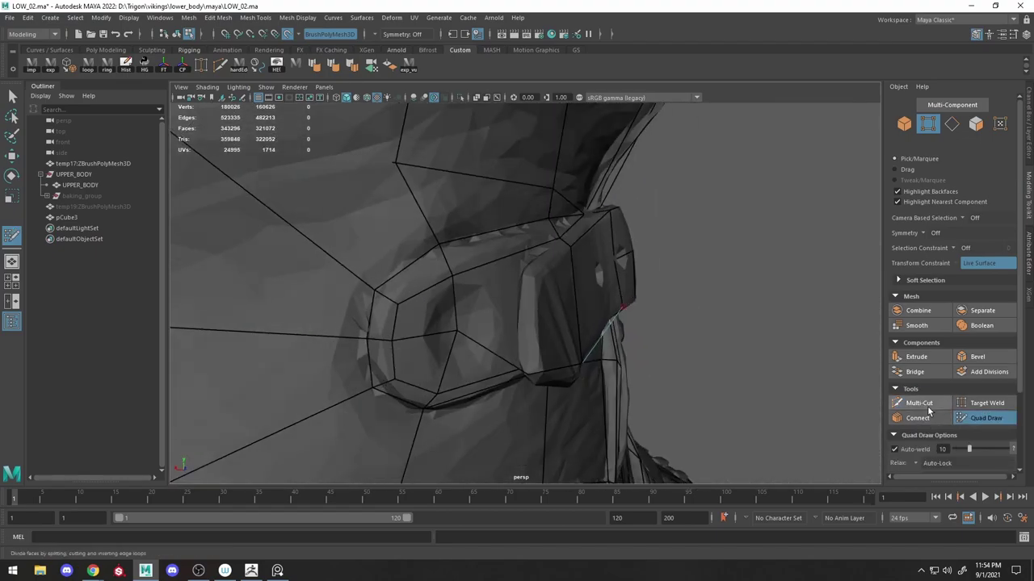
{"action": "left_click_drag", "start_coordinate": [510, 267], "coordinate": [519, 250], "text": "alt"}
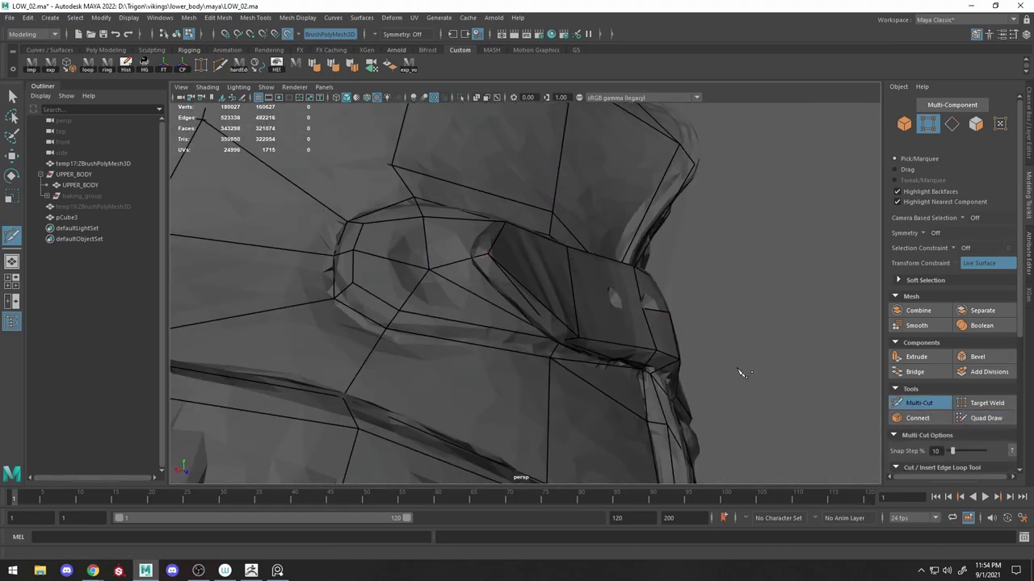
{"action": "right_click_drag", "start_coordinate": [500, 274], "coordinate": [485, 234]}
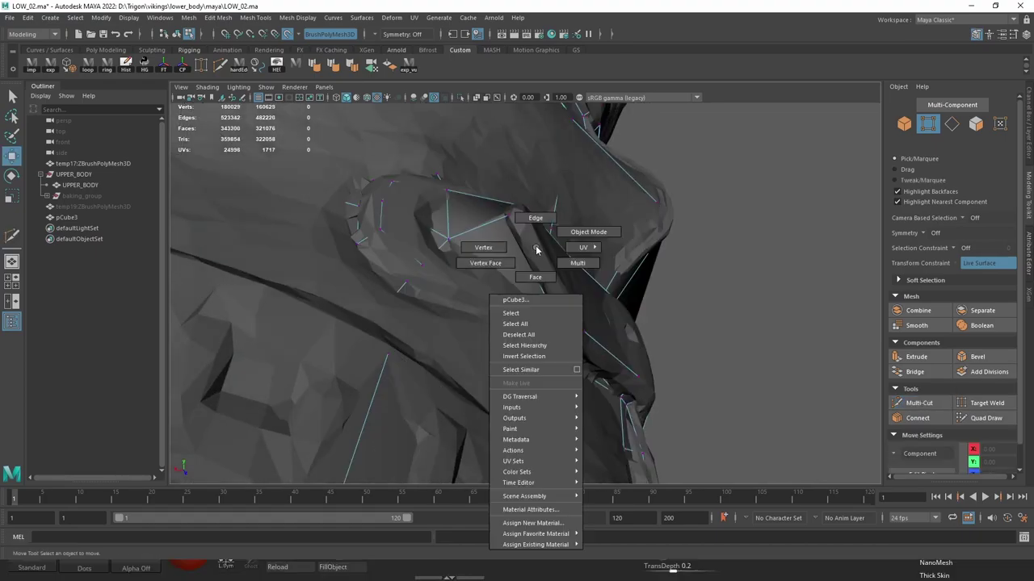
{"action": "key", "text": "w"}
{"action": "left_click", "coordinate": [460, 97]}
{"action": "left_click", "coordinate": [460, 97]}
Slice several new edges across the strap and belt faces.
{"action": "left_click", "coordinate": [494, 308]}
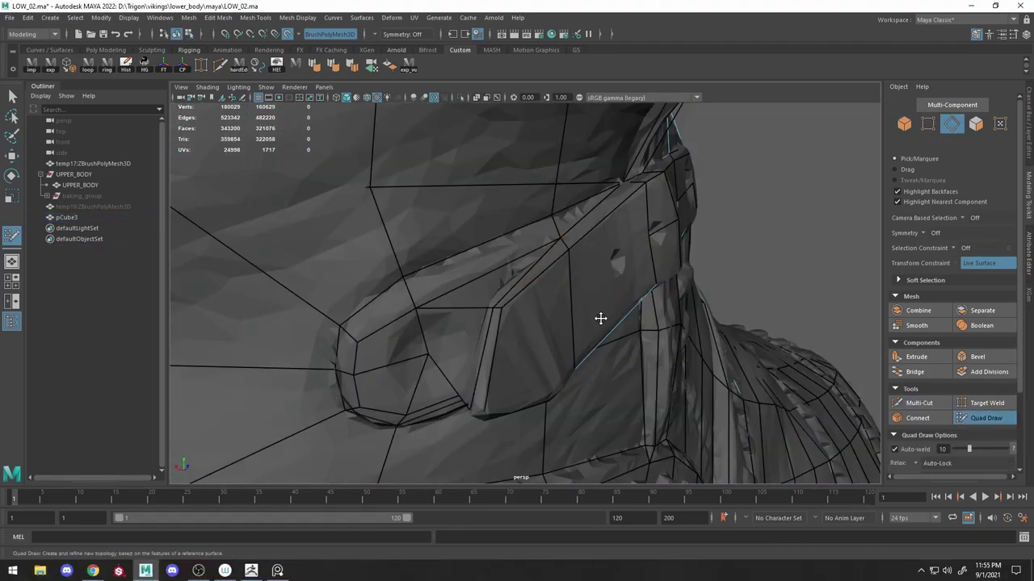
{"action": "left_click_drag", "start_coordinate": [600, 318], "coordinate": [545, 269], "text": "alt"}
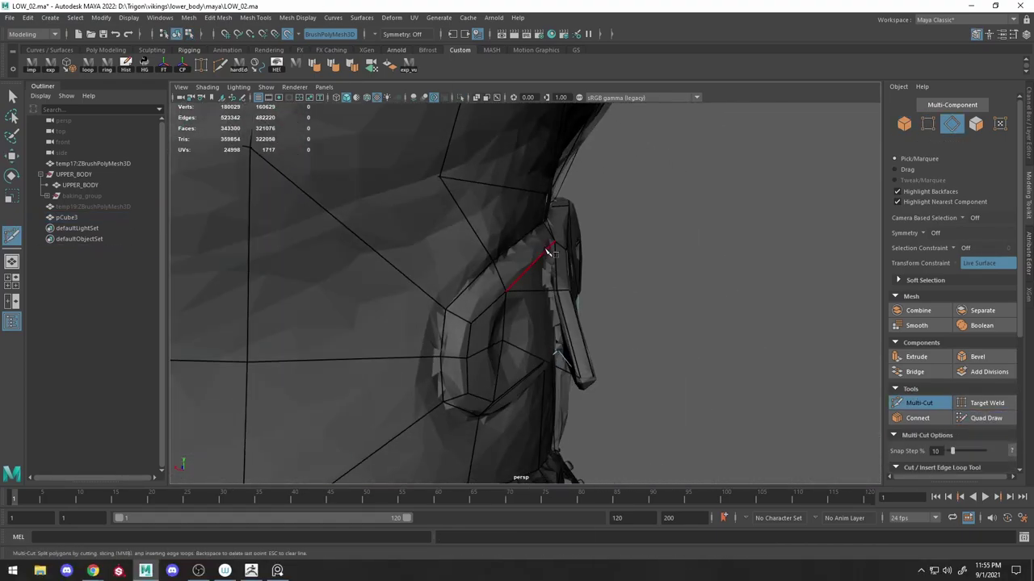
{"action": "left_click", "coordinate": [468, 241]}
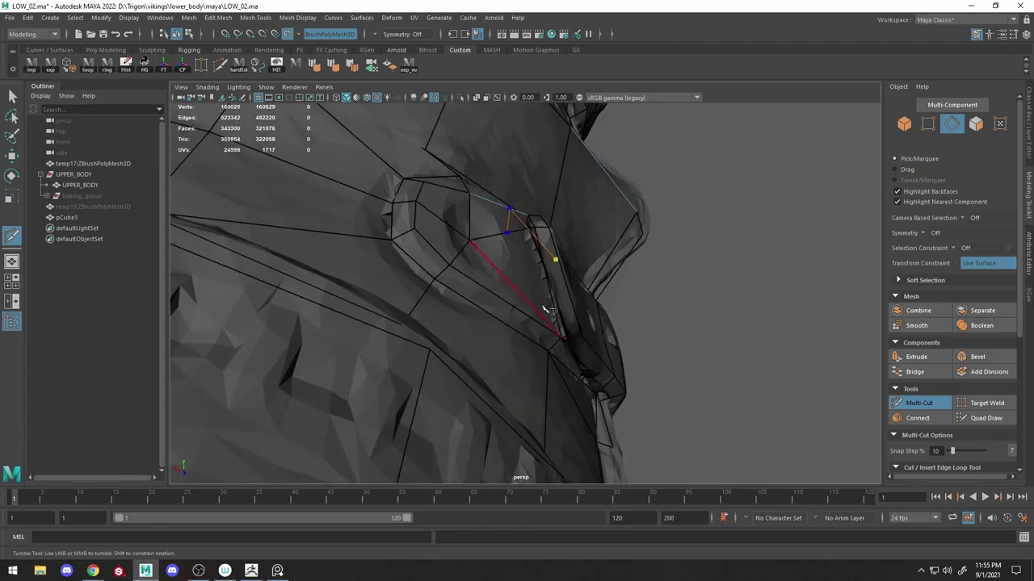
{"action": "left_click_drag", "start_coordinate": [515, 262], "coordinate": [620, 293], "text": "alt"}
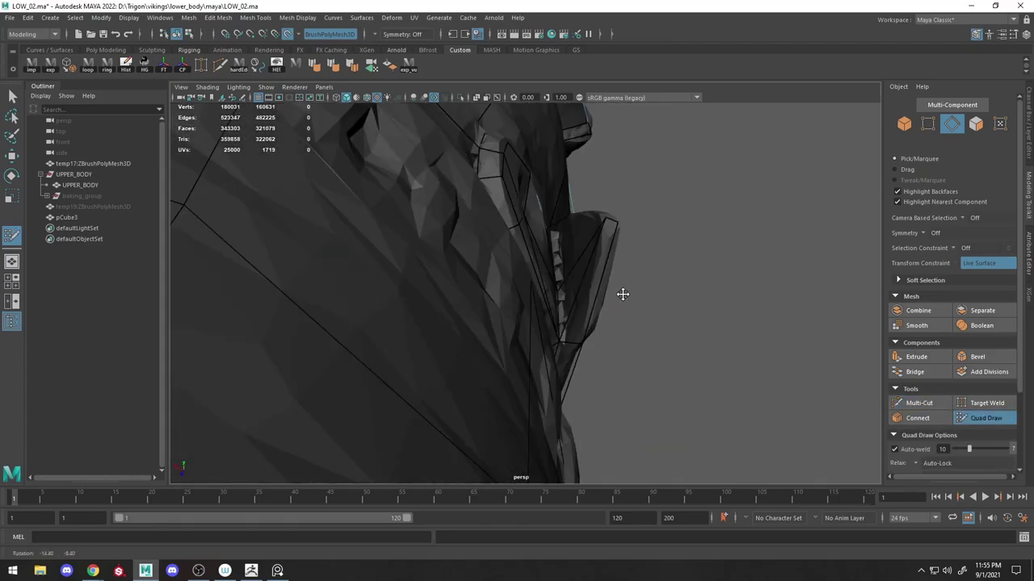
{"action": "key", "text": "ctrl+shift+x"}
{"action": "left_click", "coordinate": [567, 233]}
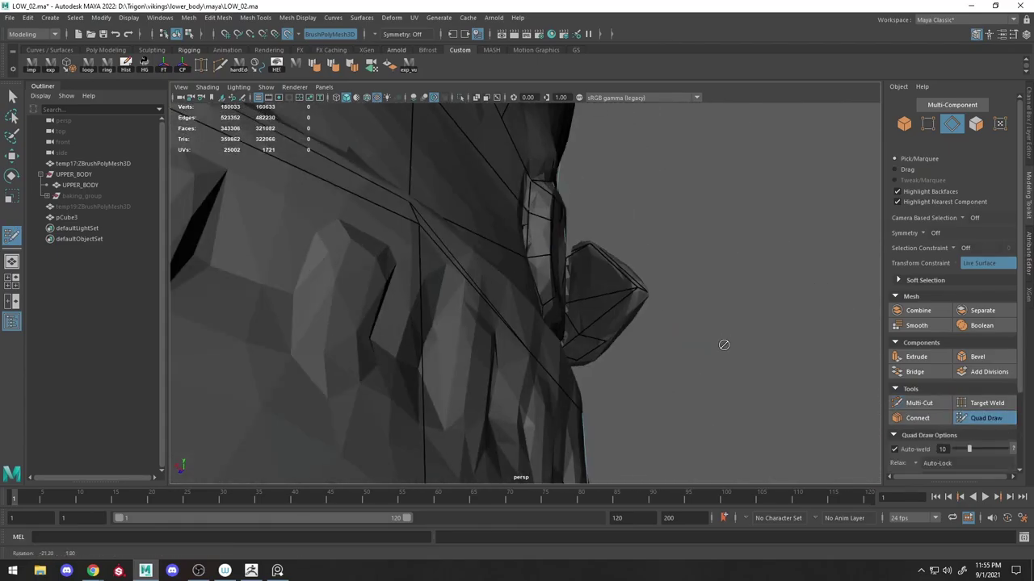
{"action": "mouse_move", "coordinate": [561, 303]}
{"action": "left_mouse_down", "text": "alt"}
{"action": "mouse_move", "coordinate": [566, 291]}
{"action": "mouse_move", "coordinate": [496, 350]}
{"action": "left_mouse_up", "text": "alt"}
{"action": "key", "text": "g"}
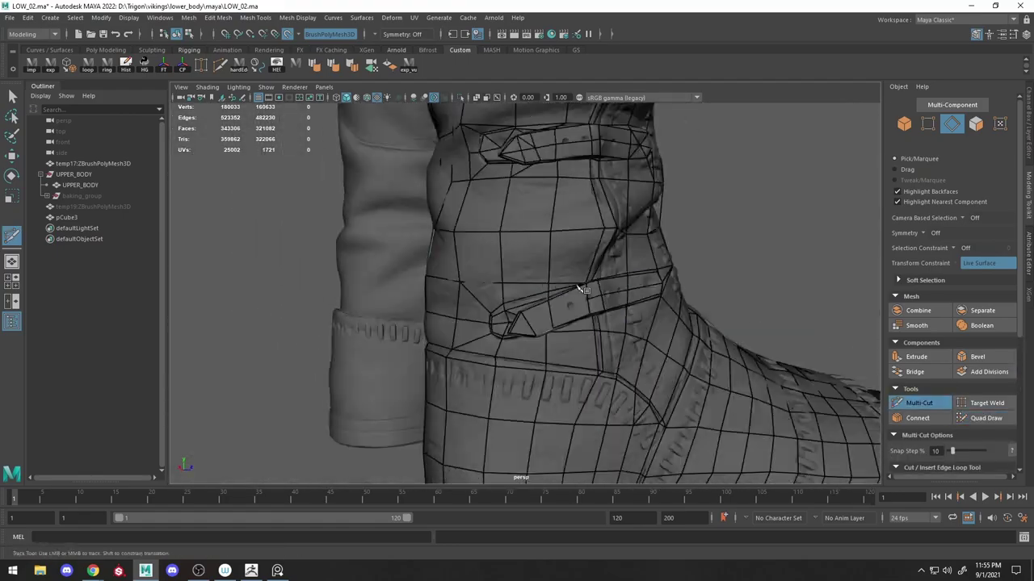
{"action": "right_click_drag", "start_coordinate": [565, 288], "coordinate": [632, 347], "text": "alt"}
{"action": "key", "text": "ctrl+shift+x"}
{"action": "left_click", "coordinate": [634, 304]}
{"action": "key", "text": "g"}
Move a leg vertex near the belt, restore shaded view, and show both boots.
{"action": "mouse_move", "coordinate": [633, 347]}
{"action": "left_mouse_down", "text": "alt"}
{"action": "mouse_move", "coordinate": [560, 353]}
{"action": "mouse_move", "coordinate": [627, 256]}
{"action": "mouse_move", "coordinate": [517, 252]}
{"action": "mouse_move", "coordinate": [524, 295]}
{"action": "mouse_move", "coordinate": [605, 299]}
{"action": "left_mouse_up", "text": "alt"}
{"action": "right_click_drag", "start_coordinate": [508, 254], "coordinate": [459, 242]}
{"action": "left_click", "coordinate": [499, 283]}
{"action": "key", "text": "w"}
{"action": "key", "text": "5"}
{"action": "mouse_move", "coordinate": [394, 283]}
{"action": "left_mouse_down", "text": "alt"}
{"action": "mouse_move", "coordinate": [560, 340]}
{"action": "mouse_move", "coordinate": [614, 267]}
{"action": "mouse_move", "coordinate": [569, 313]}
{"action": "left_mouse_up", "text": "alt"}
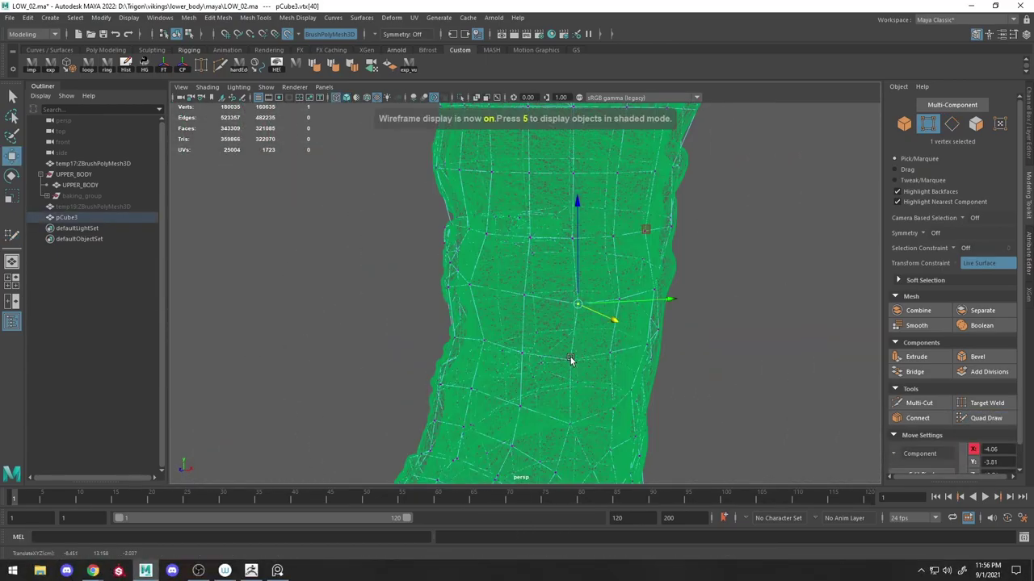
{"action": "key", "text": "5"}
{"action": "key", "text": "g"}
{"action": "right_click_drag", "start_coordinate": [570, 360], "coordinate": [507, 292], "text": "alt"}
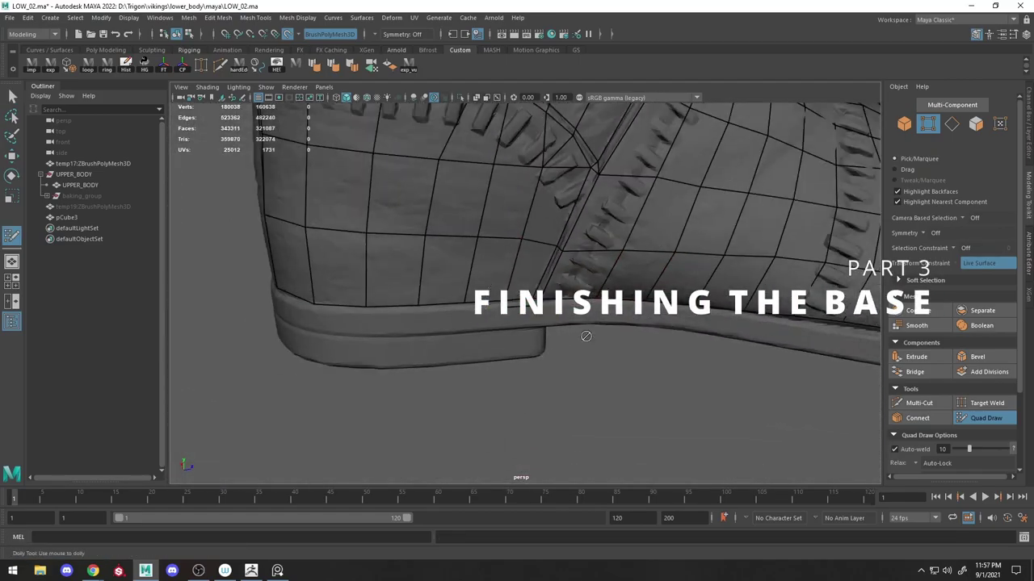
Select pCube3 vertices along the boot's sole edge, checking them against the wireframe.
{"action": "scroll", "coordinate": [582, 345], "scroll_direction": "up", "scroll_amount": 3}
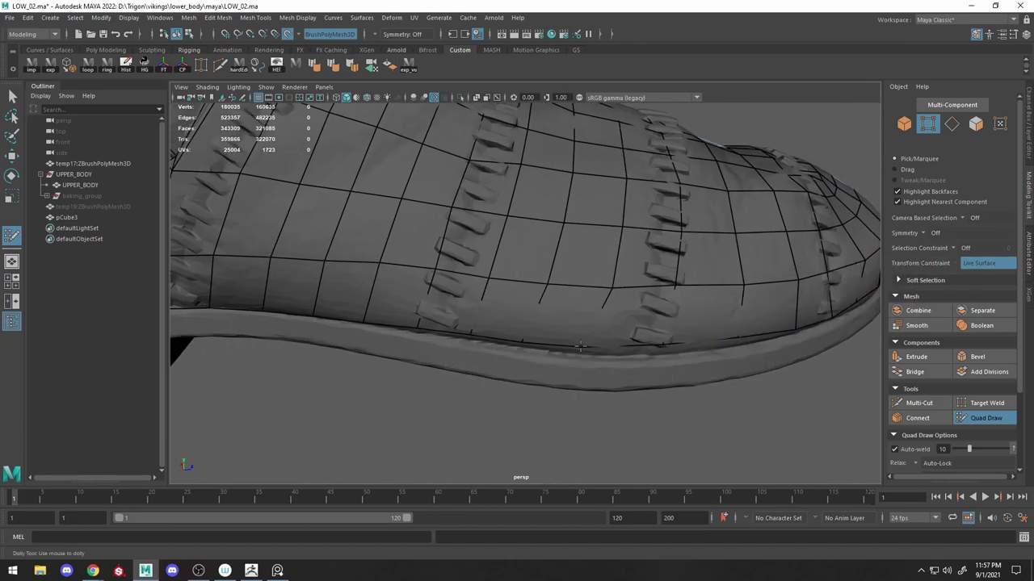
{"action": "right_click_drag", "start_coordinate": [579, 346], "coordinate": [580, 323]}
{"action": "key", "text": "4"}
{"action": "key", "text": "5"}
{"action": "left_click", "coordinate": [584, 356]}
{"action": "key", "text": "w"}
{"action": "key", "text": "4"}
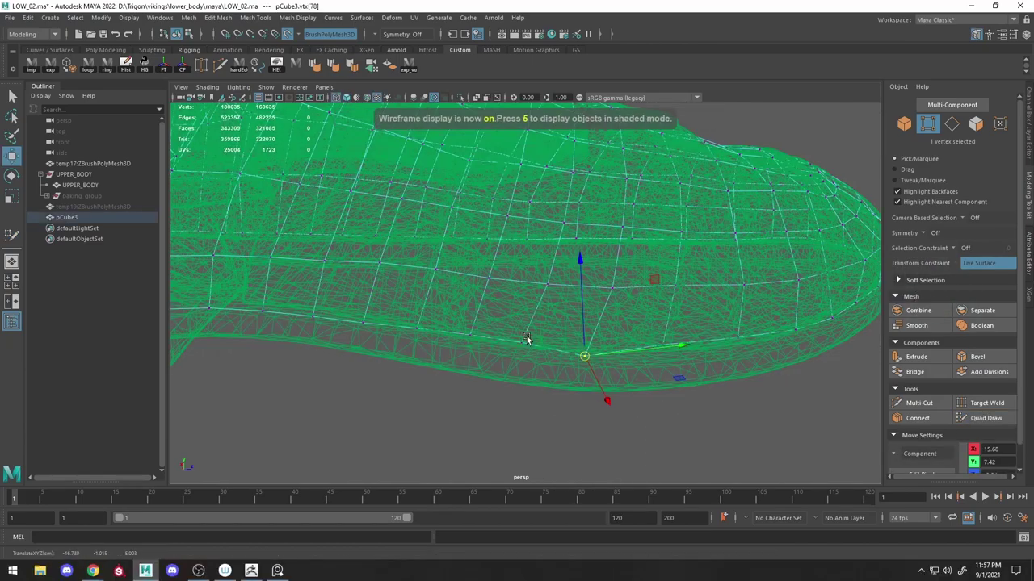
{"action": "key", "text": "5"}
{"action": "left_click", "coordinate": [521, 349]}
Work around to the toe and pick the sole-edge vertices near the tip.
{"action": "left_click_drag", "start_coordinate": [468, 340], "coordinate": [555, 329], "text": "alt"}
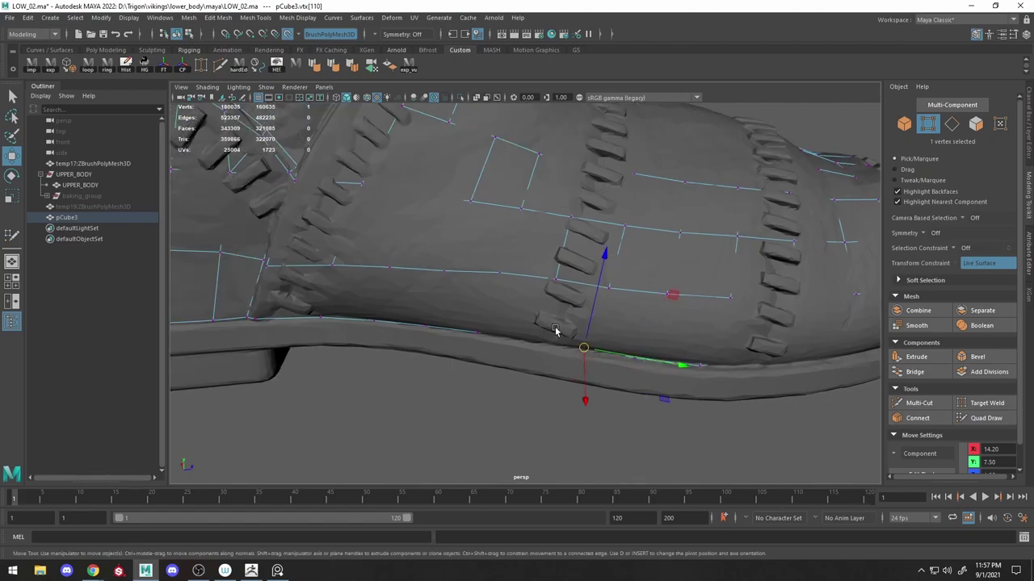
{"action": "left_click", "coordinate": [644, 372]}
{"action": "mouse_move", "coordinate": [644, 372]}
{"action": "left_mouse_down", "text": "alt"}
{"action": "mouse_move", "coordinate": [604, 396]}
{"action": "mouse_move", "coordinate": [670, 384]}
{"action": "left_mouse_up", "text": "alt"}
{"action": "key", "text": "6"}
{"action": "left_click", "coordinate": [671, 385]}
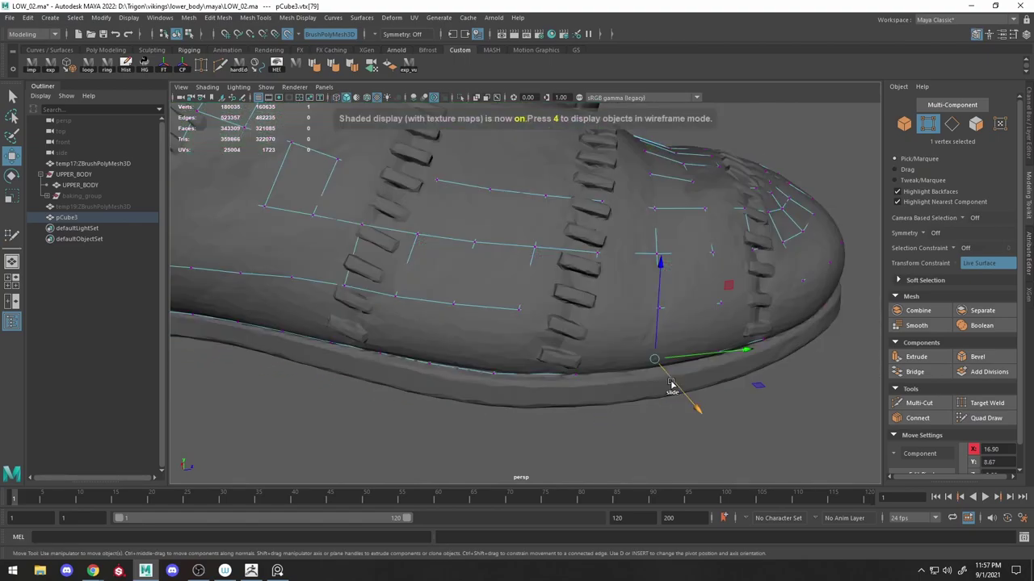
{"action": "mouse_move", "coordinate": [720, 358]}
{"action": "left_mouse_down", "text": "alt"}
{"action": "mouse_move", "coordinate": [637, 380]}
{"action": "mouse_move", "coordinate": [608, 401]}
{"action": "left_mouse_up", "text": "alt"}
{"action": "left_click", "coordinate": [637, 380]}
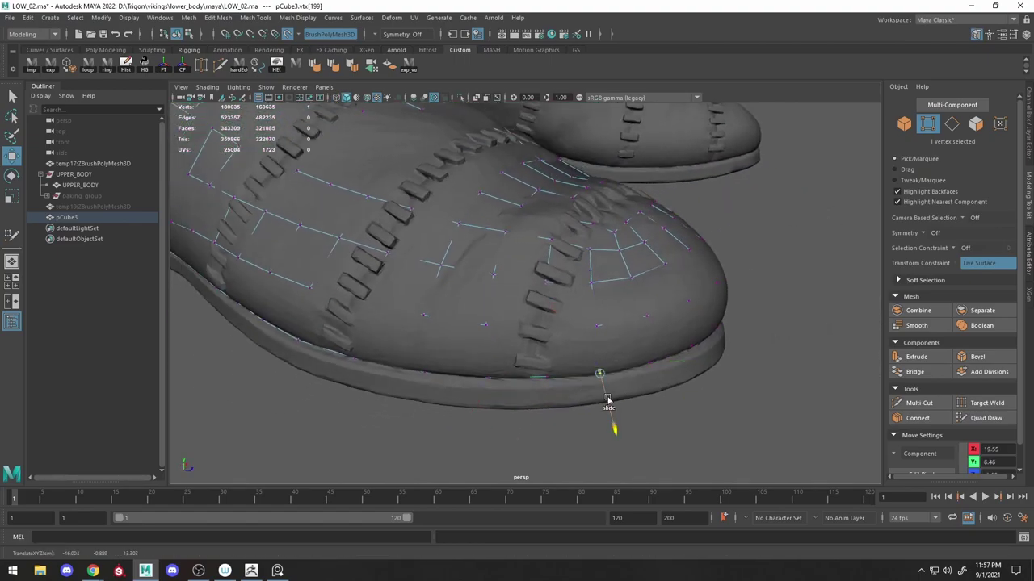
{"action": "mouse_move", "coordinate": [667, 378]}
{"action": "left_mouse_down", "text": "alt"}
{"action": "mouse_move", "coordinate": [485, 372]}
{"action": "mouse_move", "coordinate": [584, 365]}
{"action": "mouse_move", "coordinate": [526, 388]}
{"action": "mouse_move", "coordinate": [627, 363]}
{"action": "mouse_move", "coordinate": [556, 363]}
{"action": "mouse_move", "coordinate": [593, 380]}
{"action": "mouse_move", "coordinate": [556, 405]}
{"action": "mouse_move", "coordinate": [537, 398]}
{"action": "mouse_move", "coordinate": [569, 409]}
{"action": "left_mouse_up", "text": "alt"}
{"action": "left_click", "coordinate": [544, 364]}
{"action": "key", "text": "4"}
{"action": "key", "text": "6"}
Adjust the vertices along the boot's side and sole, then one on the heel side.
{"action": "left_click", "coordinate": [514, 385]}
{"action": "left_click", "coordinate": [560, 384]}
{"action": "key", "text": "4"}
{"action": "key", "text": "6"}
{"action": "left_click", "coordinate": [597, 380]}
{"action": "key", "text": "4"}
{"action": "key", "text": "6"}
{"action": "left_click", "coordinate": [593, 380]}
{"action": "key", "text": "4"}
{"action": "key", "text": "6"}
{"action": "left_click", "coordinate": [615, 374]}
{"action": "mouse_move", "coordinate": [615, 374]}
{"action": "left_mouse_down", "text": "alt"}
{"action": "mouse_move", "coordinate": [539, 392]}
{"action": "mouse_move", "coordinate": [503, 369]}
{"action": "mouse_move", "coordinate": [412, 363]}
{"action": "left_mouse_up", "text": "alt"}
{"action": "left_click", "coordinate": [461, 366]}
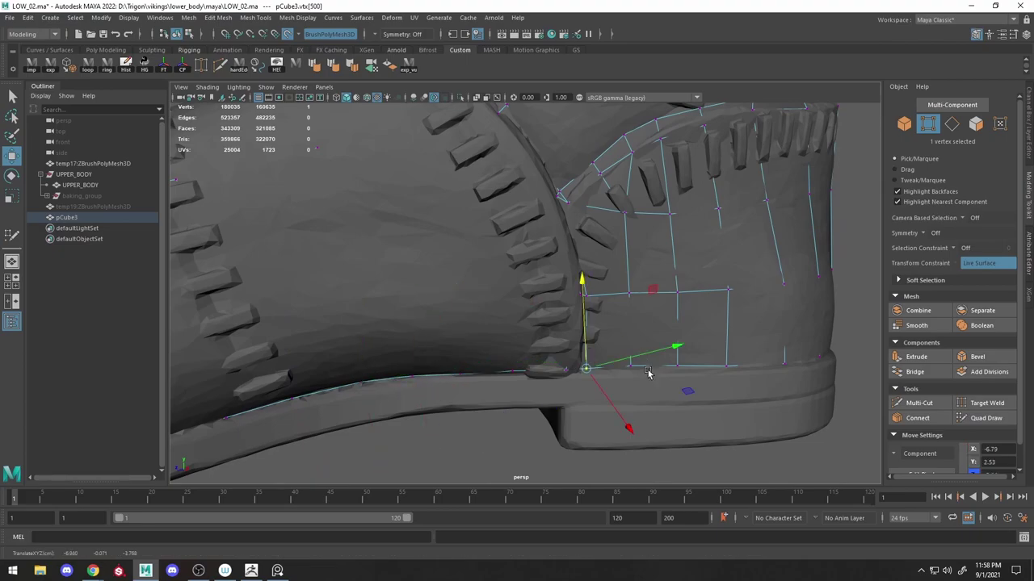
Inspect the whole boot, heel and toe from several angles.
{"action": "left_click", "coordinate": [986, 417]}
{"action": "left_click_drag", "start_coordinate": [692, 364], "coordinate": [676, 353], "text": "alt"}
{"action": "right_click_drag", "start_coordinate": [676, 352], "coordinate": [592, 315], "text": "alt"}
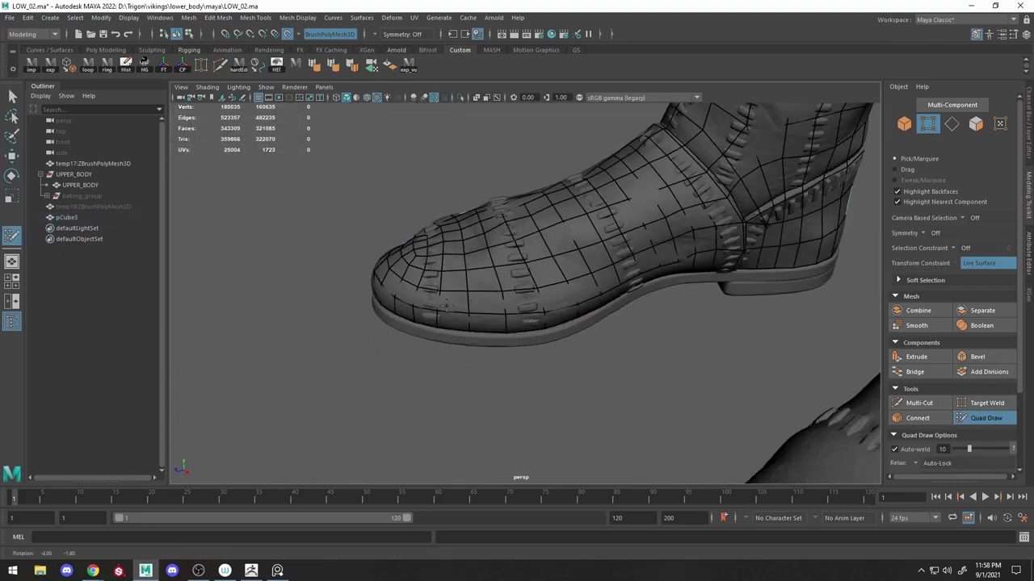
{"action": "left_click_drag", "start_coordinate": [592, 315], "coordinate": [525, 323], "text": "alt"}
{"action": "right_click_drag", "start_coordinate": [525, 323], "coordinate": [614, 347], "text": "alt"}
{"action": "left_click_drag", "start_coordinate": [614, 347], "coordinate": [705, 378], "text": "alt"}
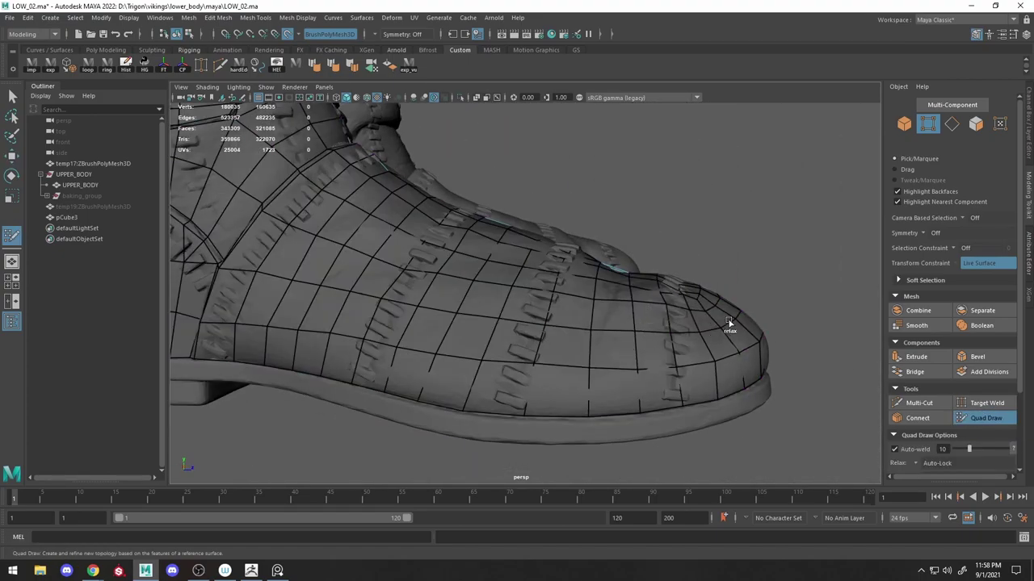
{"action": "left_click_drag", "start_coordinate": [730, 323], "coordinate": [686, 373], "text": "alt"}
{"action": "left_click_drag", "start_coordinate": [654, 314], "coordinate": [657, 351], "text": "alt"}
Pick a toe vertex and check its placement against the sculpt in wireframe.
{"action": "key", "text": "w"}
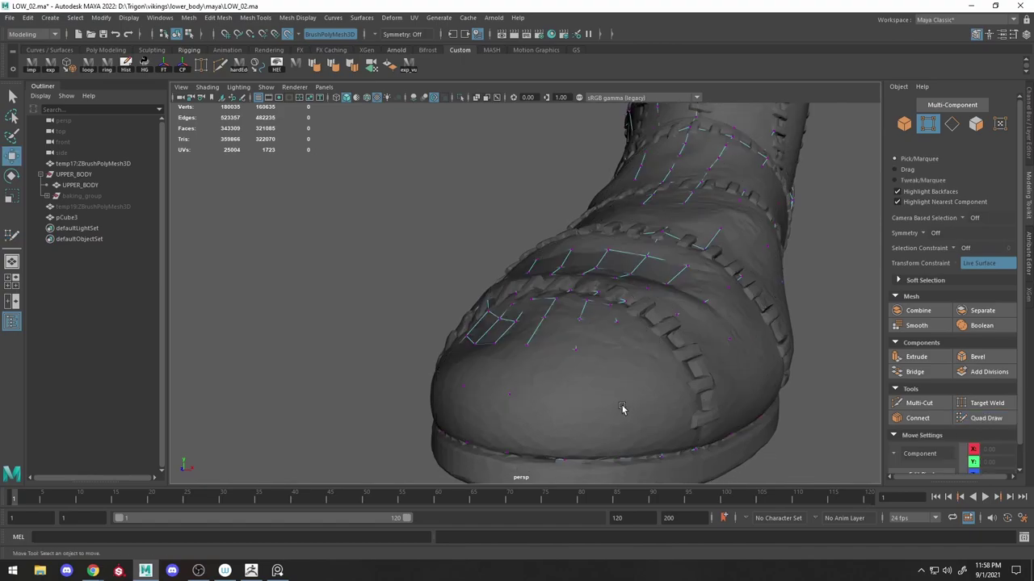
{"action": "key", "text": "4"}
{"action": "mouse_move", "coordinate": [576, 409]}
{"action": "left_mouse_down", "text": "alt"}
{"action": "mouse_move", "coordinate": [496, 385]}
{"action": "mouse_move", "coordinate": [495, 357]}
{"action": "left_mouse_up", "text": "alt"}
{"action": "left_click", "coordinate": [461, 270]}
{"action": "key", "text": "5"}
{"action": "key", "text": "4"}
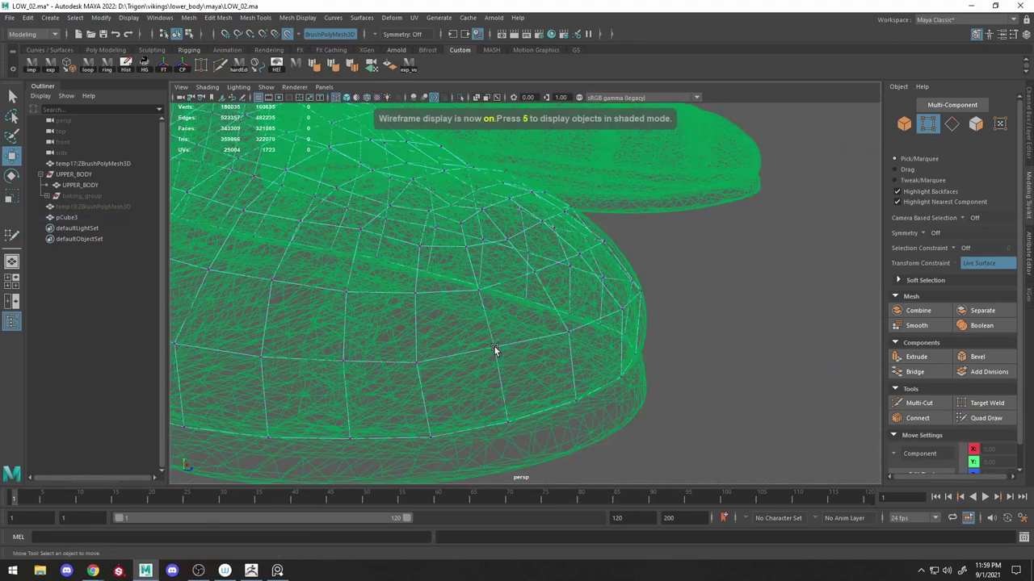
{"action": "key", "text": "6"}
{"action": "scroll", "coordinate": [284, 226], "scroll_direction": "down", "scroll_amount": 5}
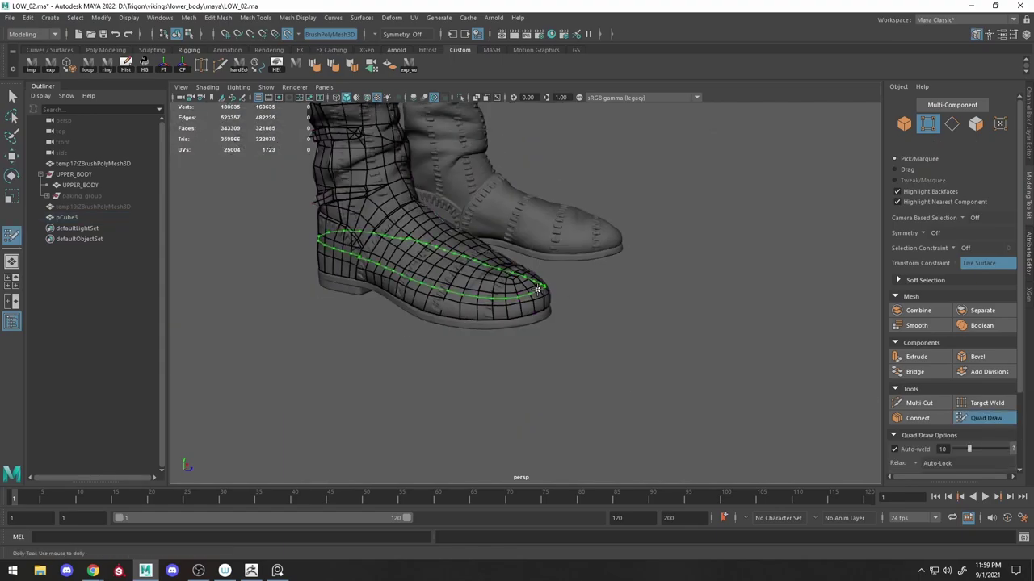
{"action": "scroll", "coordinate": [370, 265], "scroll_direction": "up", "scroll_amount": 3}
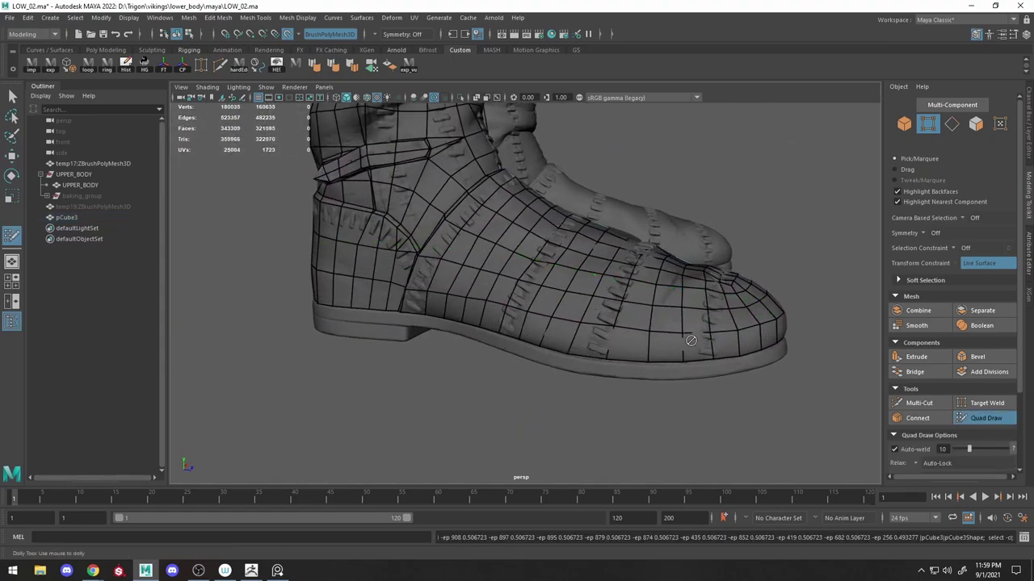
Select the edge loop around the toe and view it from the front-left.
{"action": "left_click_drag", "start_coordinate": [775, 341], "coordinate": [683, 364], "text": "alt"}
{"action": "key", "text": "w"}
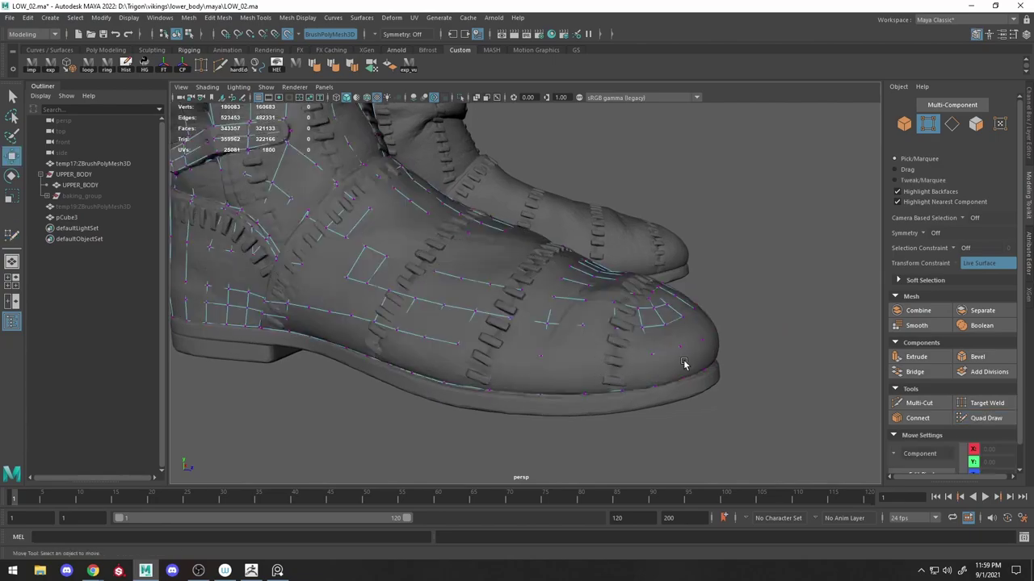
{"action": "key", "text": "4"}
{"action": "key", "text": "6"}
{"action": "double_click", "coordinate": [417, 317]}
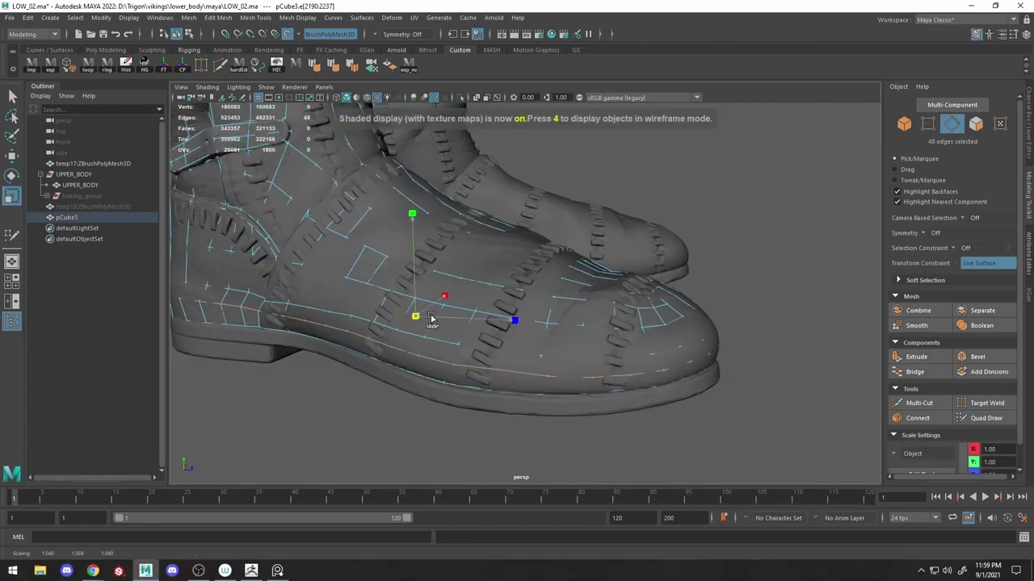
{"action": "key", "text": "y"}
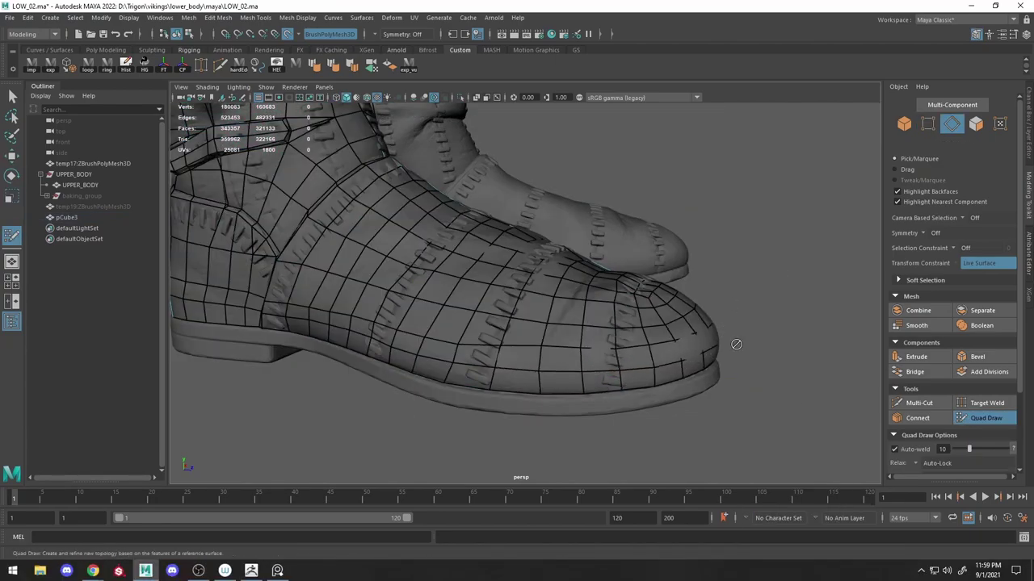
{"action": "left_click_drag", "start_coordinate": [735, 344], "coordinate": [467, 372], "text": "alt"}
{"action": "left_click_drag", "start_coordinate": [367, 332], "coordinate": [517, 340], "text": "alt"}
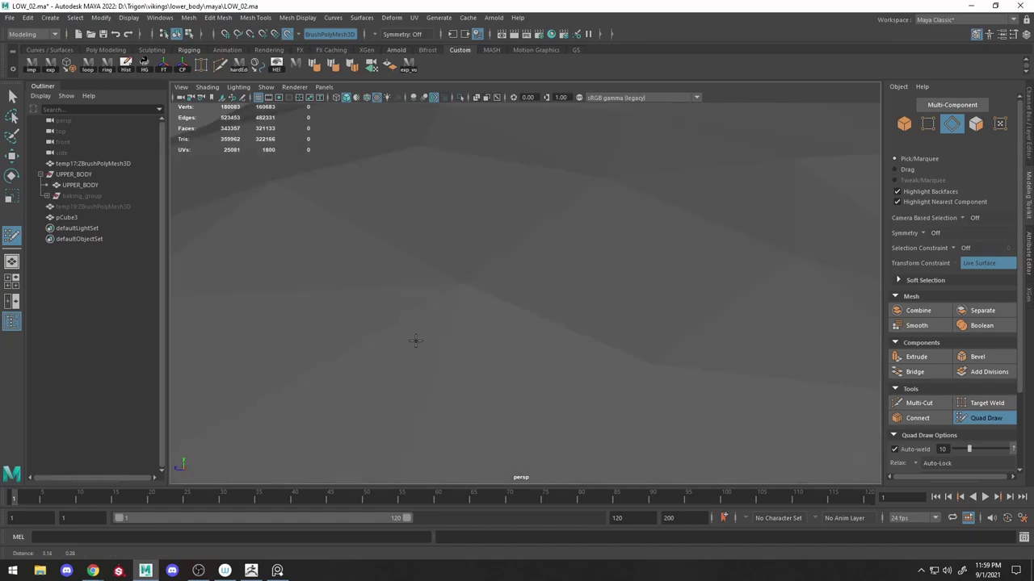
Pick edges and vertices on the boot side near the sole, checking in wireframe.
{"action": "key", "text": "w"}
{"action": "left_click", "coordinate": [509, 386]}
{"action": "mouse_move", "coordinate": [564, 275]}
{"action": "right_mouse_down"}
{"action": "mouse_move", "coordinate": [565, 321]}
{"action": "mouse_move", "coordinate": [512, 274]}
{"action": "right_mouse_up"}
{"action": "key", "text": "4"}
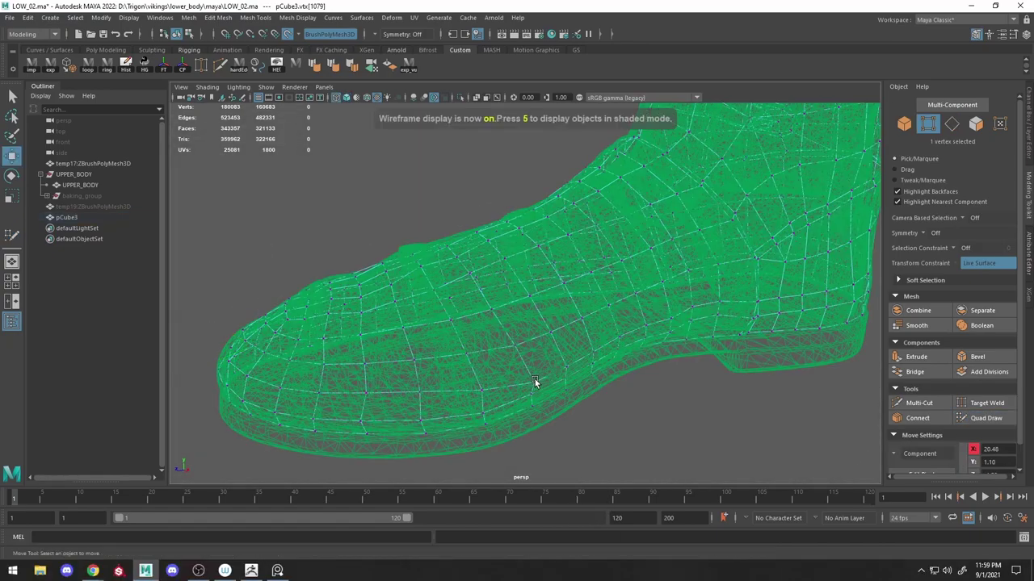
{"action": "left_click_drag", "start_coordinate": [557, 401], "coordinate": [557, 401], "text": "alt"}
{"action": "left_click", "coordinate": [557, 401]}
{"action": "left_click", "coordinate": [597, 387]}
{"action": "scroll", "coordinate": [530, 356], "scroll_direction": "up", "scroll_amount": 5}
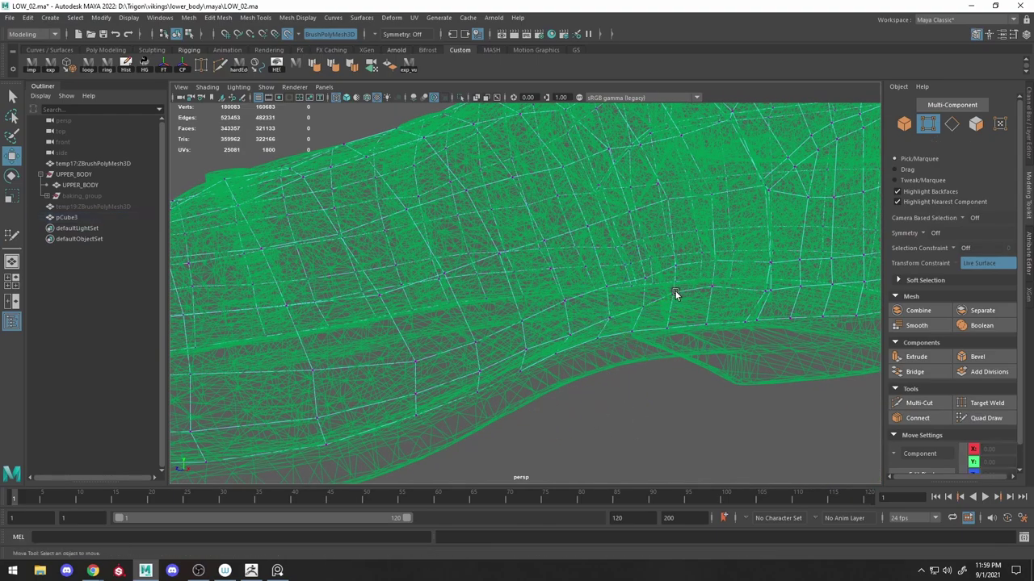
{"action": "left_click", "coordinate": [655, 317]}
{"action": "left_click_drag", "start_coordinate": [655, 317], "coordinate": [588, 346], "text": "alt"}
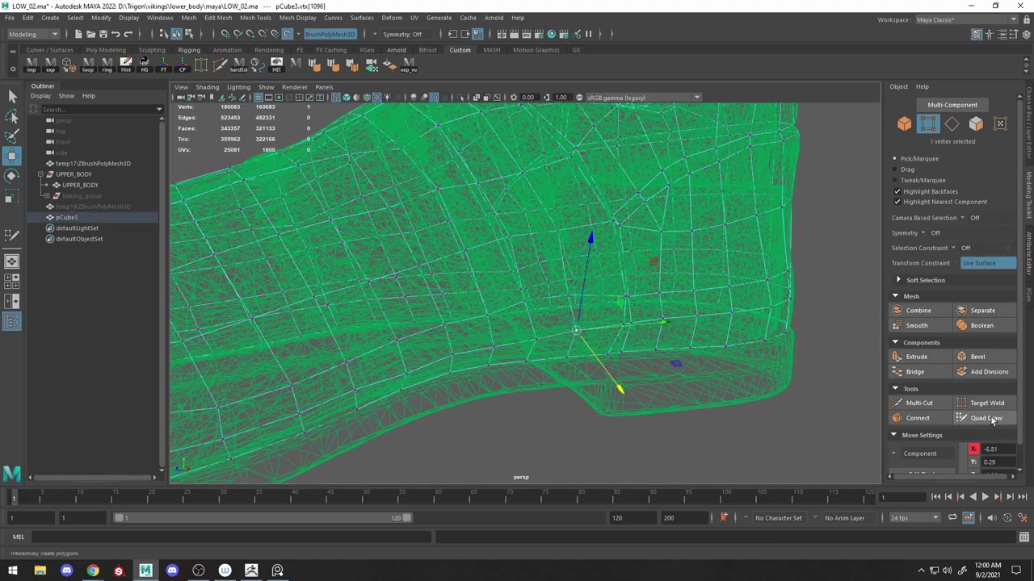
{"action": "key", "text": "5"}
Nudge a strap-edge vertex slightly along the boot surface.
{"action": "left_click", "coordinate": [493, 317]}
{"action": "key", "text": "4"}
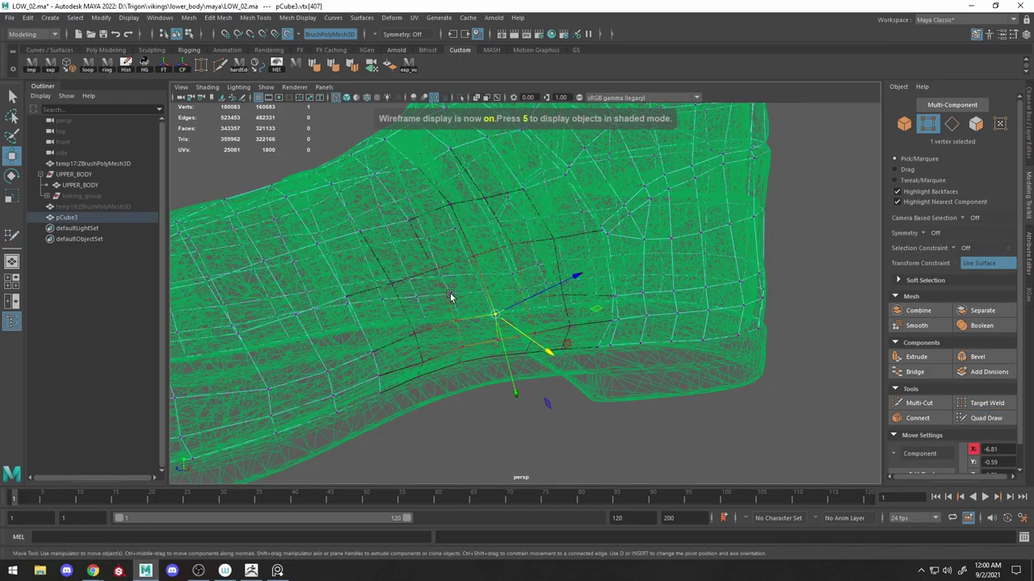
{"action": "key", "text": "5"}
{"action": "left_click", "coordinate": [559, 244]}
{"action": "key", "text": "4"}
{"action": "key", "text": "5"}
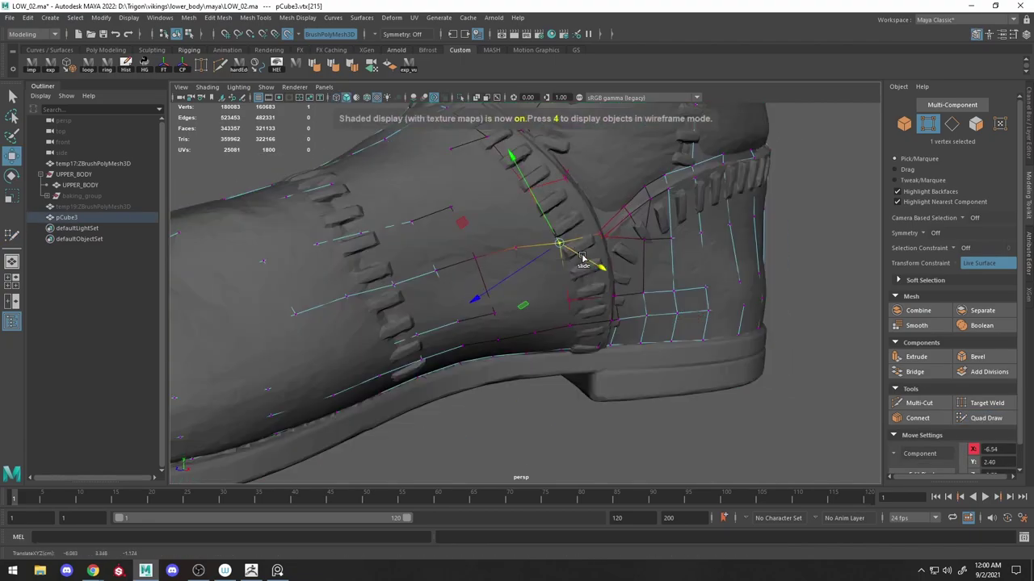
{"action": "left_click_drag", "start_coordinate": [579, 260], "coordinate": [517, 252]}
{"action": "key", "text": "4"}
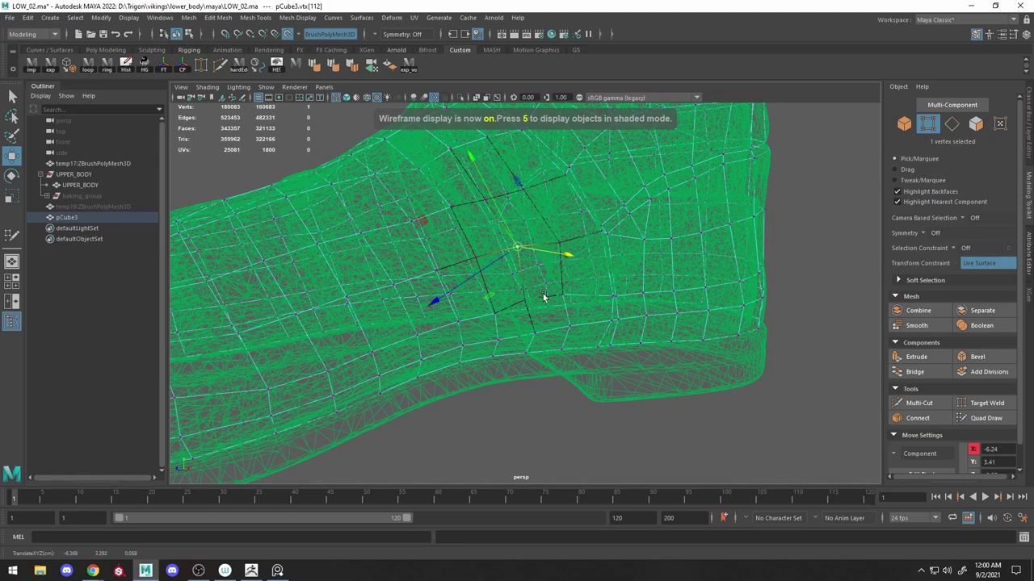
{"action": "left_click_drag", "start_coordinate": [421, 363], "coordinate": [379, 376], "text": "alt"}
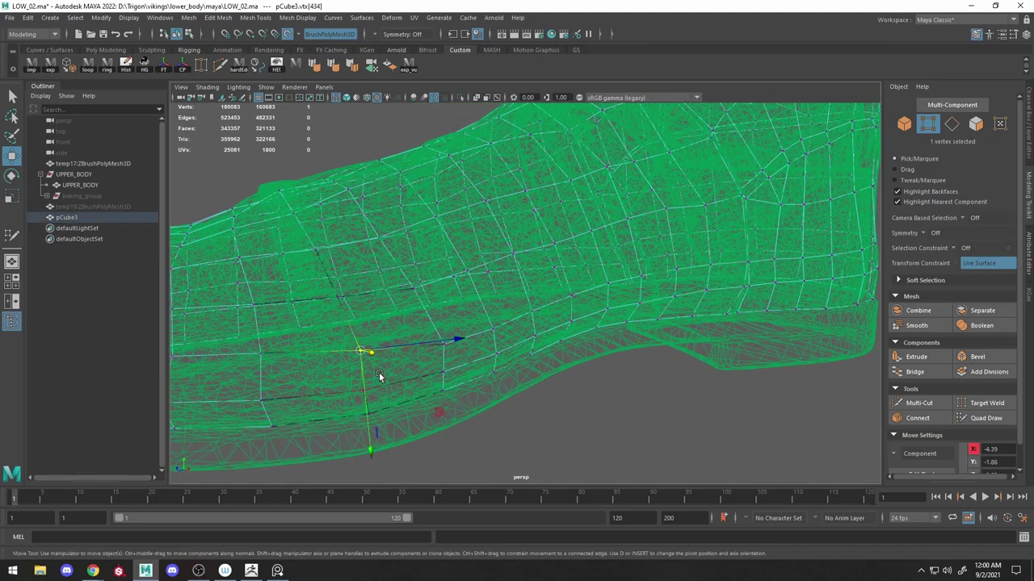
{"action": "left_click_drag", "start_coordinate": [442, 359], "coordinate": [411, 302], "text": "alt"}
{"action": "key", "text": "5"}
{"action": "mouse_move", "coordinate": [439, 369]}
{"action": "left_mouse_down", "text": "alt"}
{"action": "mouse_move", "coordinate": [480, 358]}
{"action": "mouse_move", "coordinate": [462, 342]}
{"action": "left_mouse_up", "text": "alt"}
Pick another boot vertex, then view the boot's rear and zoom in.
{"action": "mouse_move", "coordinate": [511, 231]}
{"action": "left_mouse_down", "text": "alt"}
{"action": "mouse_move", "coordinate": [538, 300]}
{"action": "mouse_move", "coordinate": [641, 290]}
{"action": "mouse_move", "coordinate": [566, 283]}
{"action": "mouse_move", "coordinate": [617, 310]}
{"action": "left_mouse_up", "text": "alt"}
{"action": "key", "text": "w"}
{"action": "left_click", "coordinate": [534, 299]}
{"action": "left_click", "coordinate": [1006, 418]}
{"action": "left_click_drag", "start_coordinate": [694, 307], "coordinate": [639, 322], "text": "alt"}
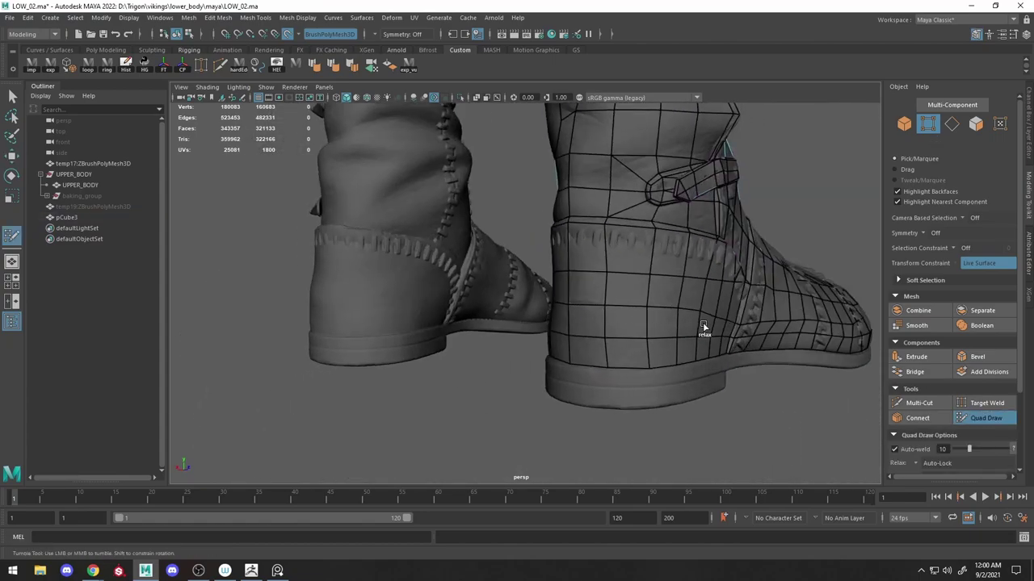
{"action": "scroll", "coordinate": [703, 327], "scroll_direction": "up", "scroll_amount": 3}
{"action": "scroll", "coordinate": [568, 346], "scroll_direction": "up", "scroll_amount": 3}
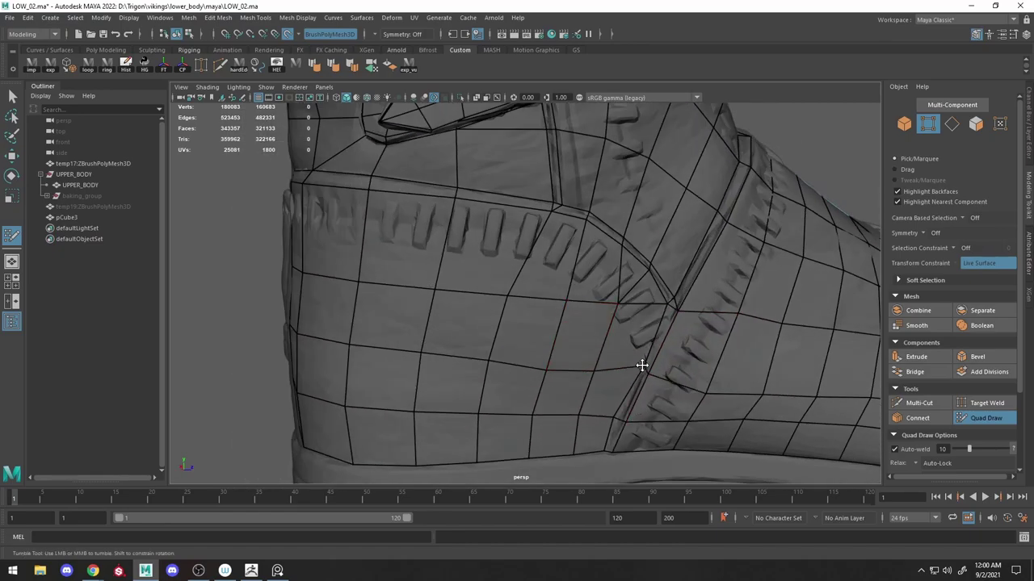
{"action": "scroll", "coordinate": [683, 375], "scroll_direction": "down", "scroll_amount": 5}
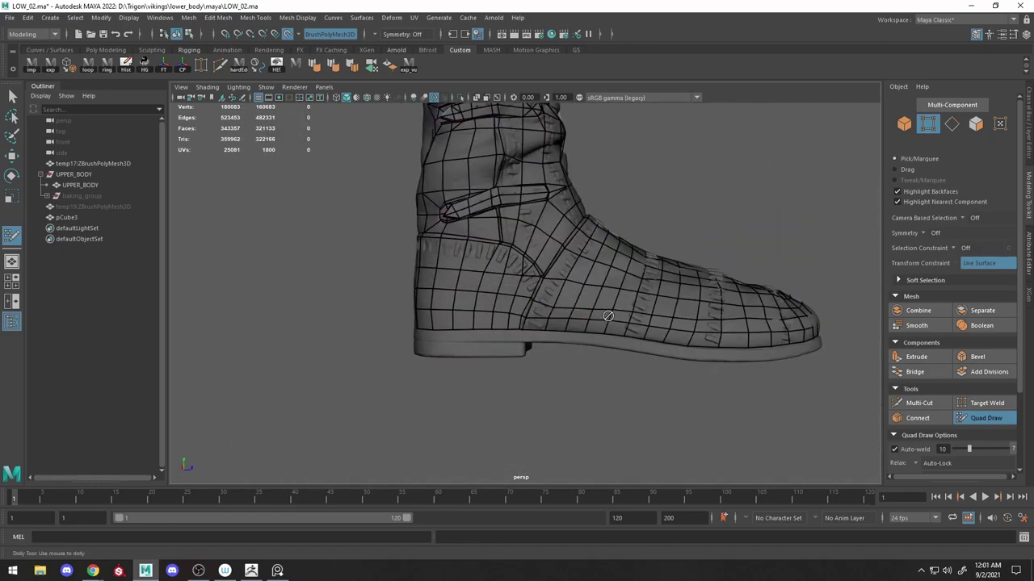
{"action": "scroll", "coordinate": [719, 319], "scroll_direction": "up", "scroll_amount": 2}
{"action": "scroll", "coordinate": [692, 346], "scroll_direction": "up", "scroll_amount": 3}
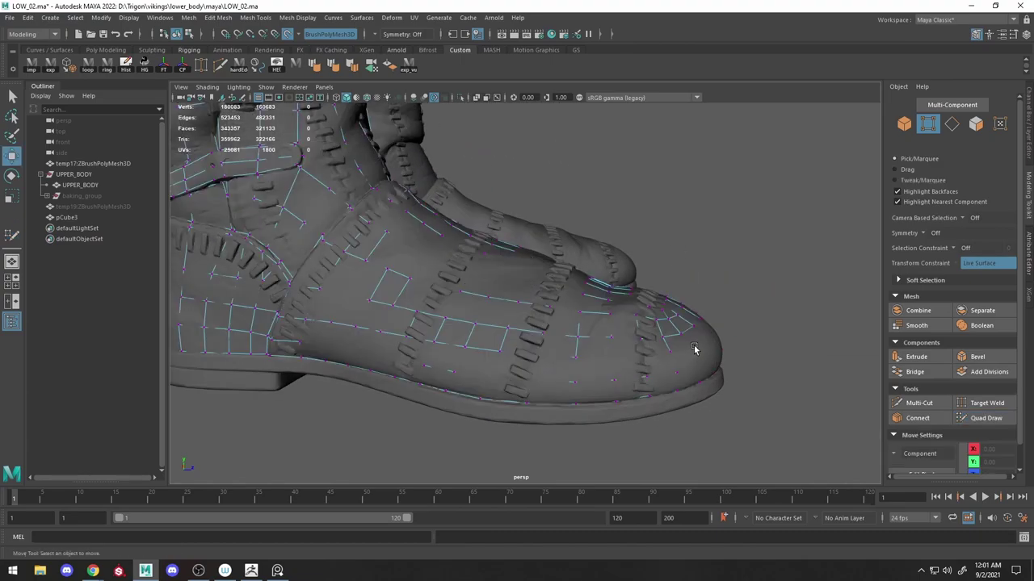
{"action": "scroll", "coordinate": [566, 307], "scroll_direction": "up", "scroll_amount": 3}
Slide the toe-tip vertex onto the sculpted surface and nudge its neighbour to follow the curve.
{"action": "key", "text": "w"}
{"action": "left_click", "coordinate": [531, 288]}
{"action": "key", "text": "4"}
{"action": "left_click", "coordinate": [576, 333]}
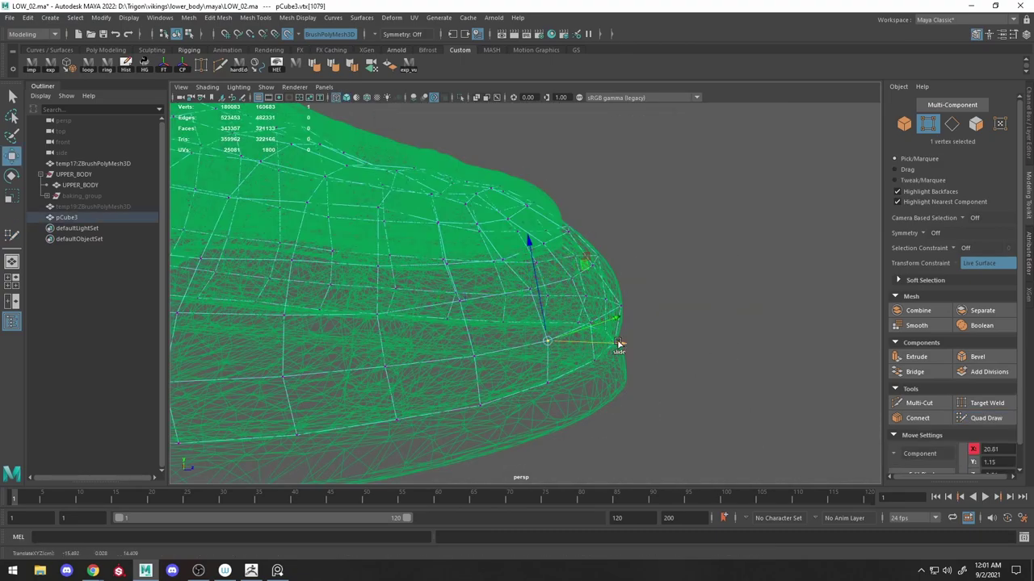
{"action": "left_click_drag", "start_coordinate": [648, 311], "coordinate": [718, 328]}
{"action": "left_click", "coordinate": [568, 270]}
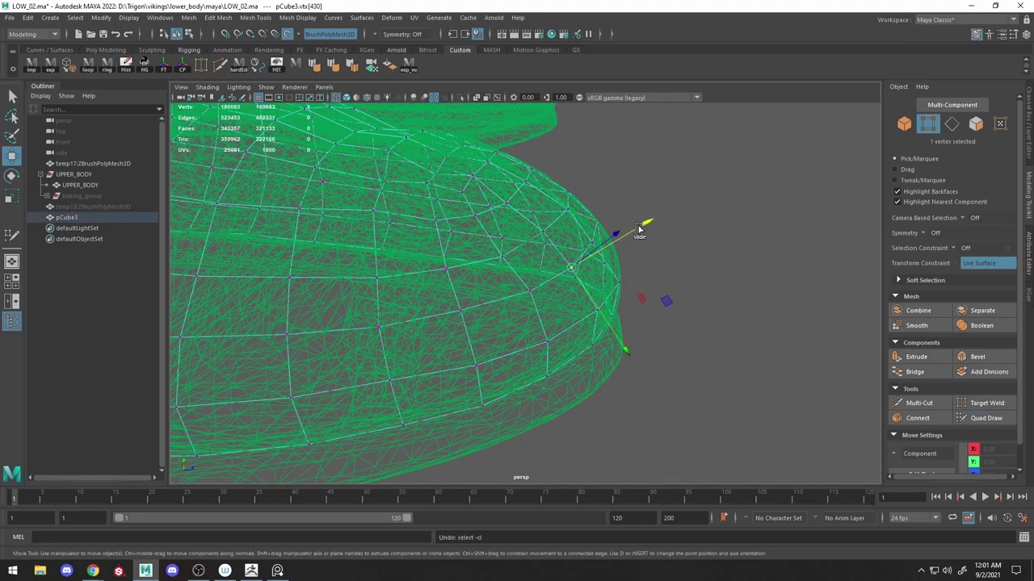
{"action": "mouse_move", "coordinate": [568, 271]}
{"action": "left_mouse_down", "text": "alt"}
{"action": "mouse_move", "coordinate": [662, 277]}
{"action": "mouse_move", "coordinate": [566, 261]}
{"action": "left_mouse_up", "text": "alt"}
{"action": "scroll", "coordinate": [632, 299], "scroll_direction": "up", "scroll_amount": 2}
Nudge toe vertices and relax the quads around the toe tip with Quad Draw.
{"action": "left_click", "coordinate": [559, 341]}
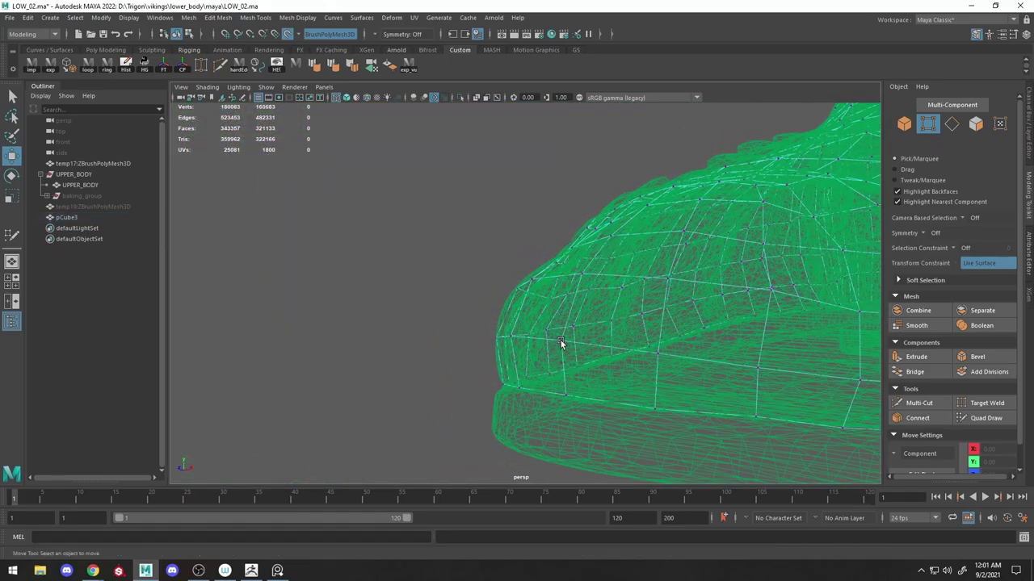
{"action": "left_click", "coordinate": [653, 358]}
{"action": "mouse_move", "coordinate": [653, 358]}
{"action": "left_mouse_down", "text": "alt"}
{"action": "mouse_move", "coordinate": [622, 249]}
{"action": "mouse_move", "coordinate": [795, 269]}
{"action": "left_mouse_up", "text": "alt"}
{"action": "key", "text": "5"}
{"action": "left_click", "coordinate": [986, 417]}
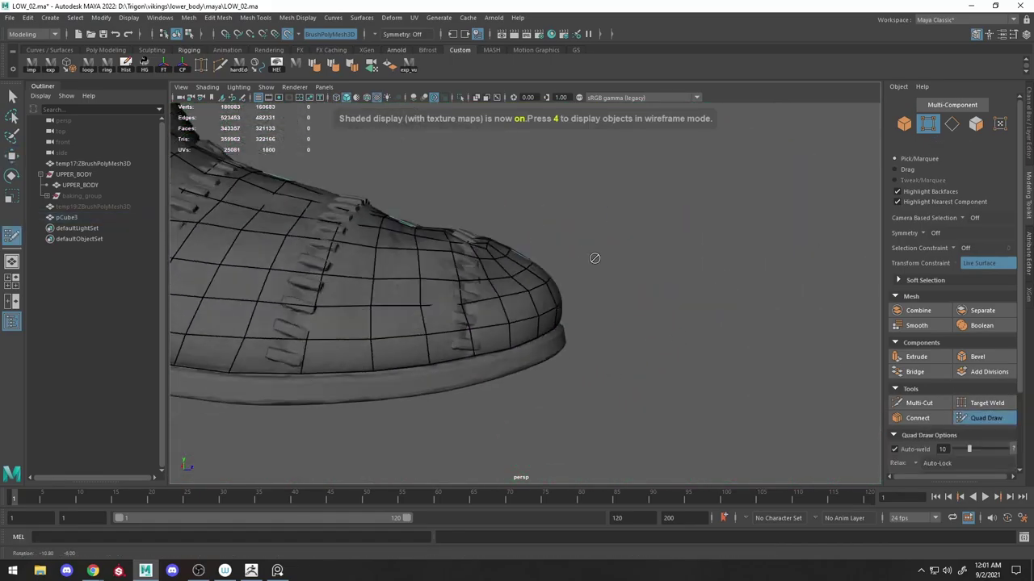
{"action": "mouse_move", "coordinate": [550, 299]}
{"action": "left_mouse_down", "text": "alt"}
{"action": "mouse_move", "coordinate": [457, 265]}
{"action": "mouse_move", "coordinate": [492, 238]}
{"action": "mouse_move", "coordinate": [601, 289]}
{"action": "left_mouse_up", "text": "alt"}
{"action": "key", "text": "w"}
{"action": "key", "text": "4"}
Adjust more vertices on the toe's upper surface and side.
{"action": "left_click", "coordinate": [604, 315]}
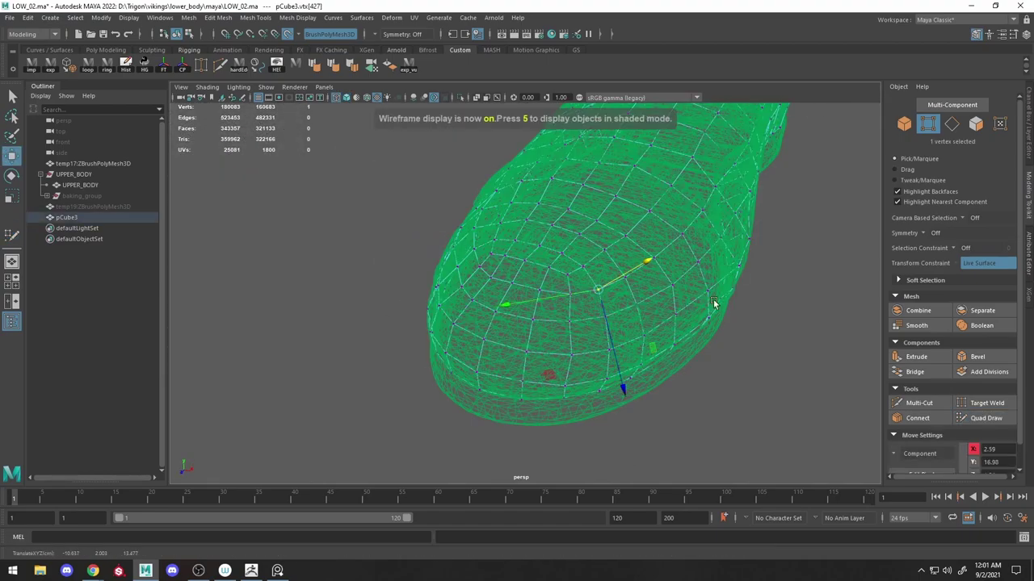
{"action": "key", "text": "5"}
{"action": "mouse_move", "coordinate": [628, 351]}
{"action": "left_mouse_down", "text": "alt"}
{"action": "mouse_move", "coordinate": [623, 369]}
{"action": "mouse_move", "coordinate": [592, 273]}
{"action": "mouse_move", "coordinate": [653, 359]}
{"action": "mouse_move", "coordinate": [642, 365]}
{"action": "left_mouse_up", "text": "alt"}
{"action": "left_click", "coordinate": [630, 387]}
{"action": "key", "text": "4"}
{"action": "key", "text": "5"}
{"action": "key", "text": "y"}
{"action": "left_click_drag", "start_coordinate": [688, 339], "coordinate": [621, 319], "text": "alt"}
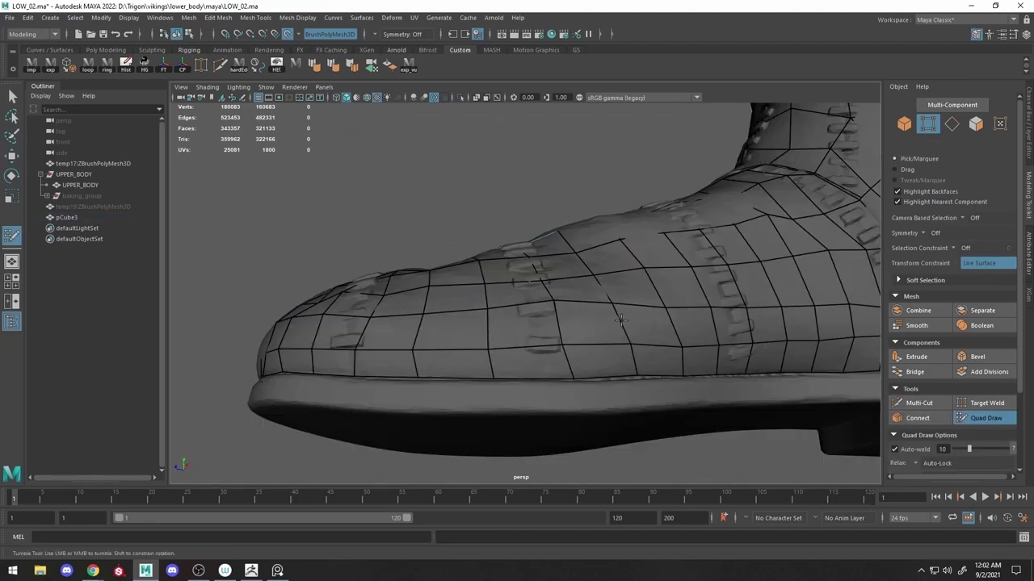
{"action": "mouse_move", "coordinate": [670, 243]}
{"action": "left_mouse_down", "text": "alt"}
{"action": "mouse_move", "coordinate": [616, 339]}
{"action": "mouse_move", "coordinate": [588, 261]}
{"action": "mouse_move", "coordinate": [621, 244]}
{"action": "left_mouse_up", "text": "alt"}
Slide ankle vertices along the ankle surface onto the sculpt in wireframe view.
{"action": "key", "text": "w"}
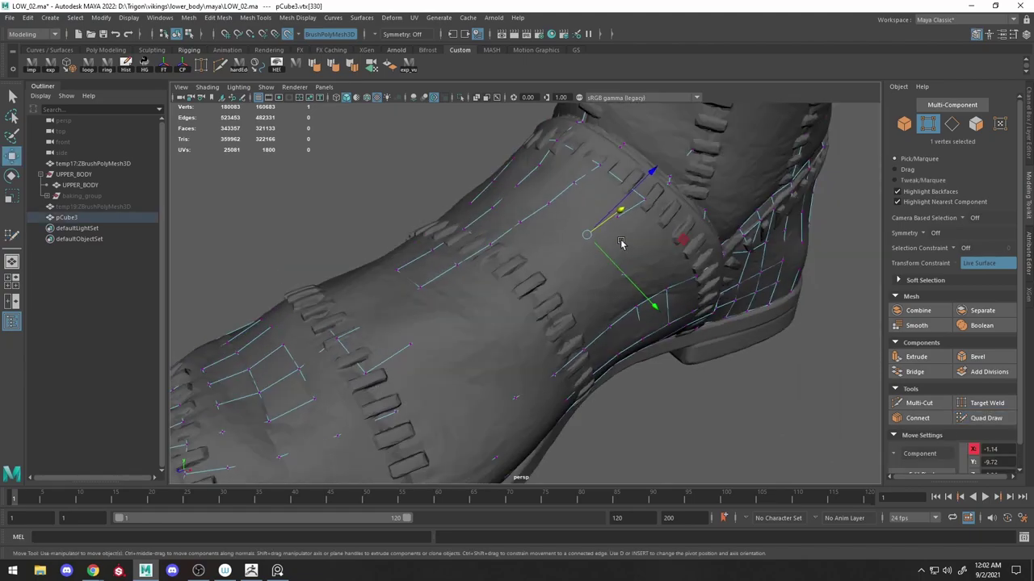
{"action": "key", "text": "4"}
{"action": "left_click", "coordinate": [522, 272]}
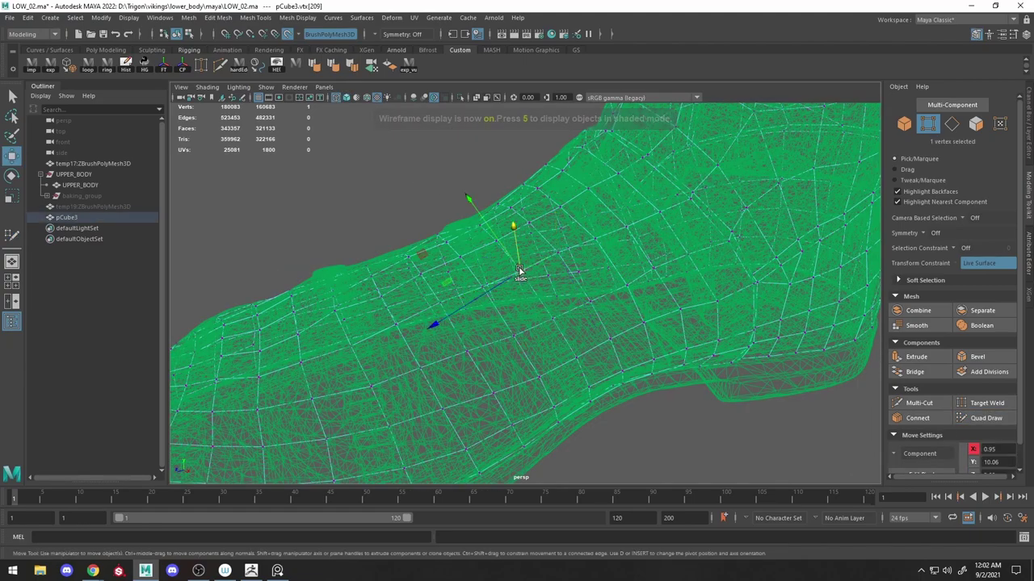
{"action": "left_click", "coordinate": [439, 301]}
{"action": "left_click", "coordinate": [577, 319]}
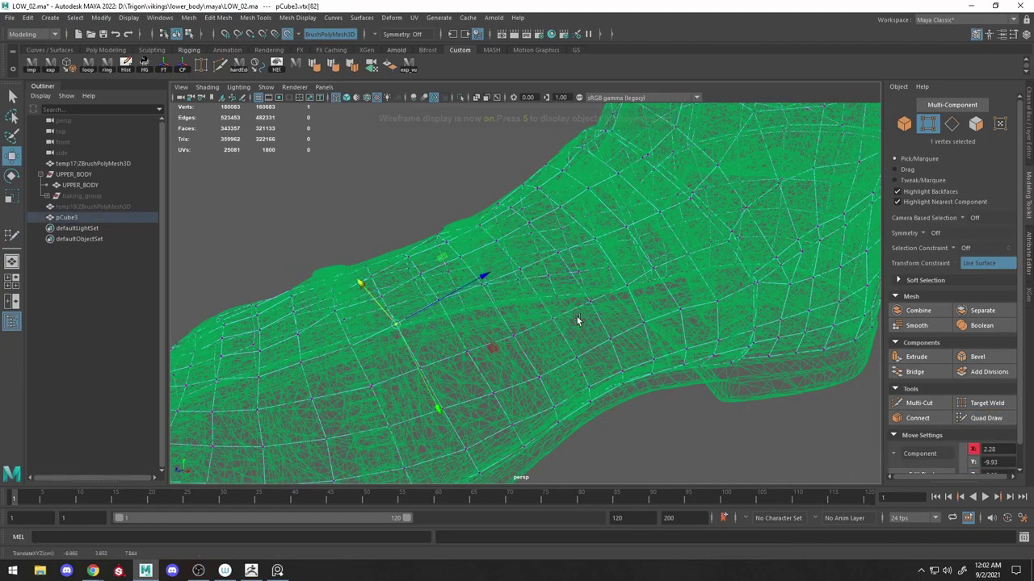
{"action": "key", "text": "5"}
{"action": "key", "text": "4"}
{"action": "mouse_move", "coordinate": [512, 342]}
{"action": "left_mouse_down", "text": "alt"}
{"action": "mouse_move", "coordinate": [481, 358]}
{"action": "mouse_move", "coordinate": [473, 348]}
{"action": "left_mouse_up", "text": "alt"}
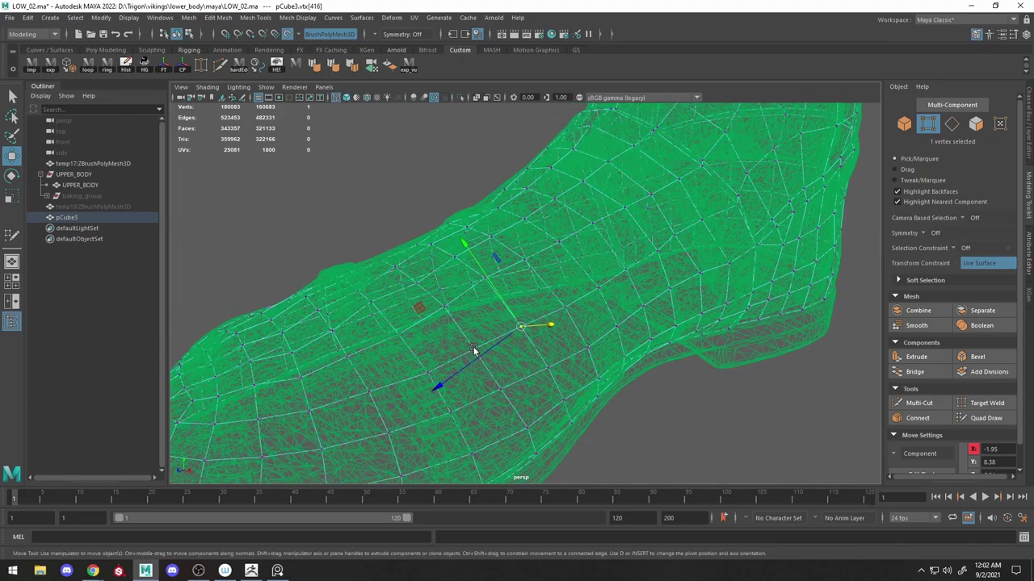
{"action": "left_click", "coordinate": [432, 374]}
{"action": "key", "text": "6"}
Slide a vertex on the boot's upper into place over the instep.
{"action": "scroll", "coordinate": [636, 277], "scroll_direction": "down", "scroll_amount": 3}
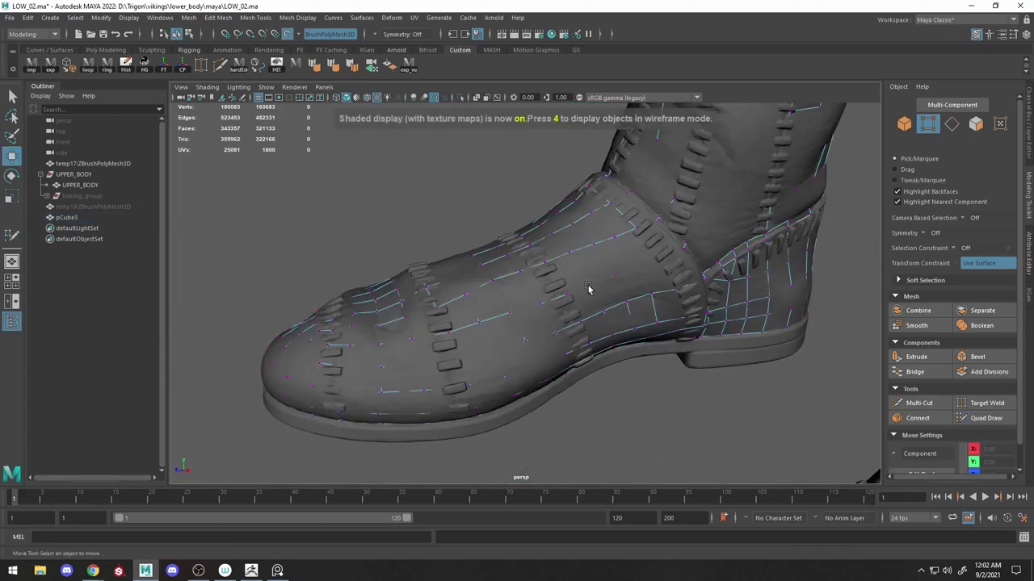
{"action": "key", "text": "4"}
{"action": "left_click", "coordinate": [674, 275]}
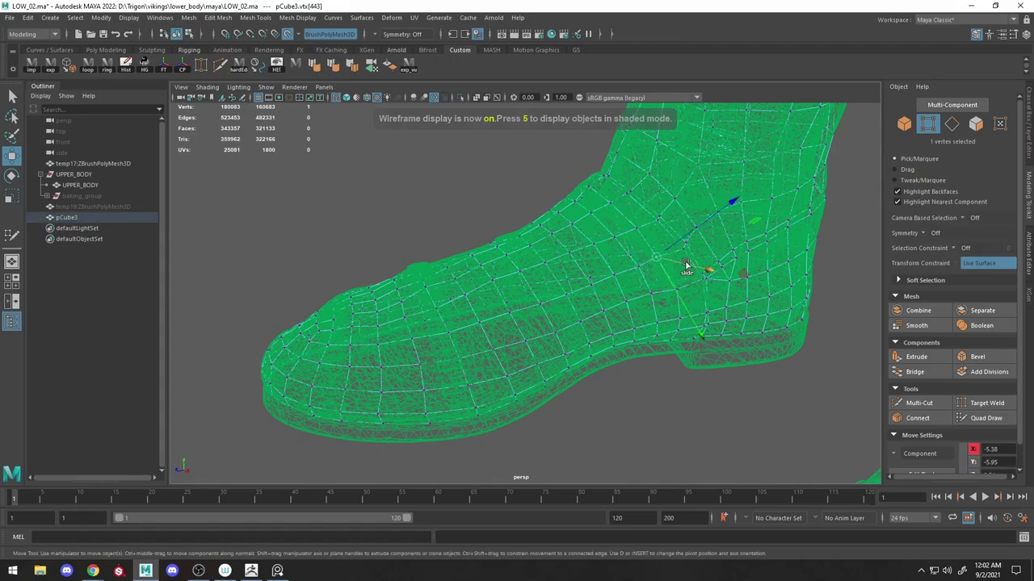
{"action": "key", "text": "f"}
{"action": "left_click_drag", "start_coordinate": [667, 324], "coordinate": [664, 302], "text": "alt"}
{"action": "key", "text": "6"}
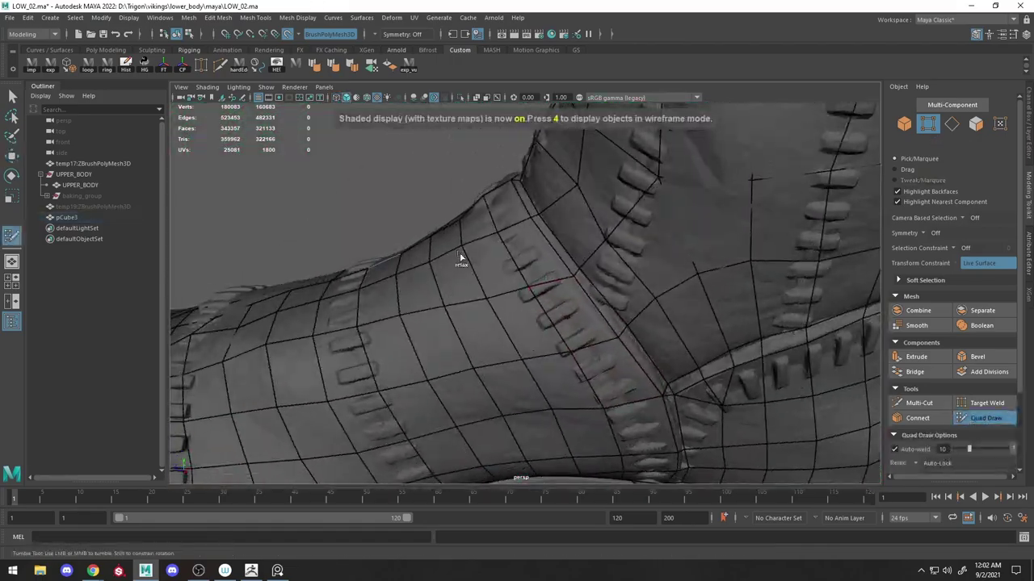
{"action": "left_click_drag", "start_coordinate": [461, 260], "coordinate": [380, 326], "text": "alt"}
{"action": "scroll", "coordinate": [409, 322], "scroll_direction": "up", "scroll_amount": 3}
Adjust inner ankle vertices, then orbit around the boot to check the fit.
{"action": "key", "text": "4"}
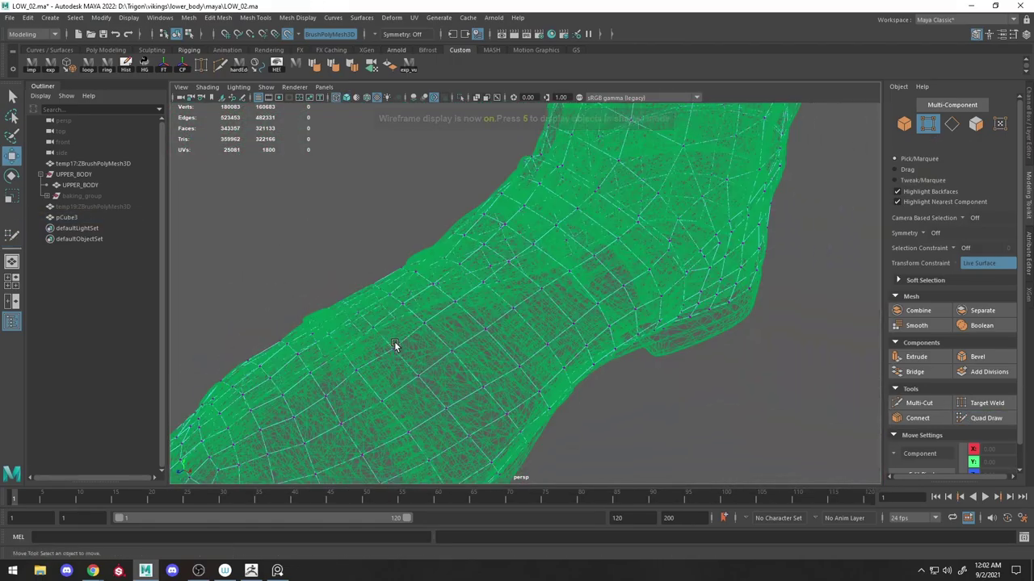
{"action": "left_click", "coordinate": [393, 348]}
{"action": "left_click_drag", "start_coordinate": [374, 330], "coordinate": [471, 329], "text": "alt"}
{"action": "left_click", "coordinate": [416, 358]}
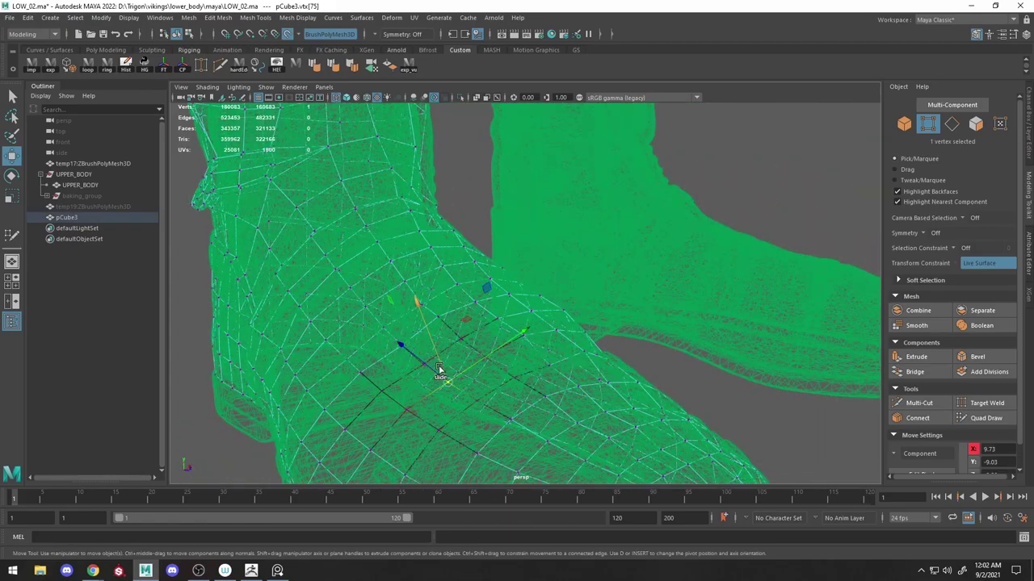
{"action": "key", "text": "5"}
{"action": "mouse_move", "coordinate": [446, 378]}
{"action": "left_mouse_down", "text": "alt"}
{"action": "mouse_move", "coordinate": [508, 404]}
{"action": "mouse_move", "coordinate": [542, 342]}
{"action": "mouse_move", "coordinate": [611, 363]}
{"action": "left_mouse_up", "text": "alt"}
{"action": "right_click_drag", "start_coordinate": [611, 362], "coordinate": [637, 316], "text": "alt"}
{"action": "left_click_drag", "start_coordinate": [637, 316], "coordinate": [468, 315], "text": "alt"}
Isolate and select the low-poly boot mesh pCube3, orbiting round to the toe.
{"action": "key", "text": "w"}
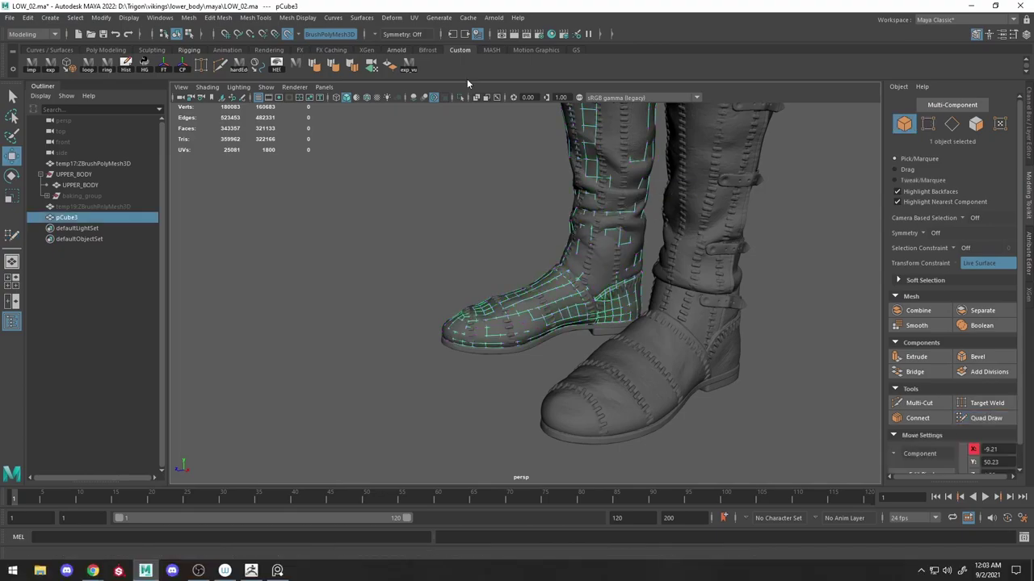
{"action": "left_click", "coordinate": [460, 96]}
{"action": "mouse_move", "coordinate": [466, 159]}
{"action": "left_mouse_down", "text": "alt"}
{"action": "mouse_move", "coordinate": [534, 279]}
{"action": "mouse_move", "coordinate": [643, 289]}
{"action": "mouse_move", "coordinate": [823, 257]}
{"action": "mouse_move", "coordinate": [566, 258]}
{"action": "left_mouse_up", "text": "alt"}
{"action": "left_click", "coordinate": [535, 278]}
{"action": "left_click", "coordinate": [472, 98]}
{"action": "left_click", "coordinate": [986, 418]}
{"action": "scroll", "coordinate": [489, 300], "scroll_direction": "up", "scroll_amount": 5}
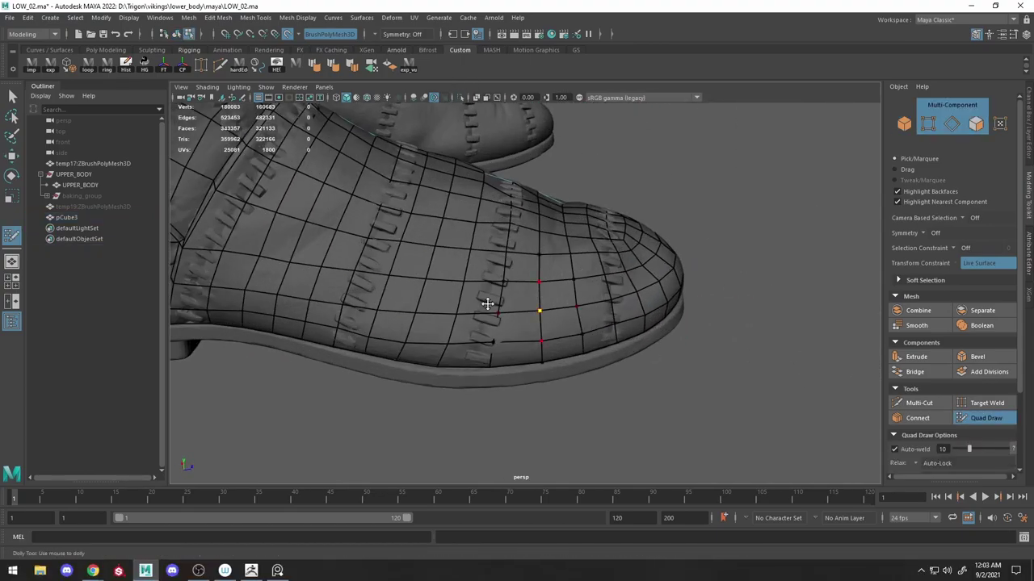
{"action": "mouse_move", "coordinate": [490, 299]}
{"action": "left_mouse_down", "text": "alt"}
{"action": "mouse_move", "coordinate": [512, 299]}
{"action": "mouse_move", "coordinate": [574, 430]}
{"action": "left_mouse_up", "text": "alt"}
{"action": "mouse_move", "coordinate": [331, 448]}
{"action": "left_mouse_down", "text": "alt"}
{"action": "mouse_move", "coordinate": [528, 390]}
{"action": "mouse_move", "coordinate": [757, 364]}
{"action": "mouse_move", "coordinate": [621, 339]}
{"action": "mouse_move", "coordinate": [600, 299]}
{"action": "mouse_move", "coordinate": [576, 307]}
{"action": "mouse_move", "coordinate": [596, 353]}
{"action": "left_mouse_up", "text": "alt"}
Run Edit Edge Flow on two toe edge loops, undoing the second, then exit isolate.
{"action": "key", "text": "F10"}
{"action": "key", "text": "ctrl+1"}
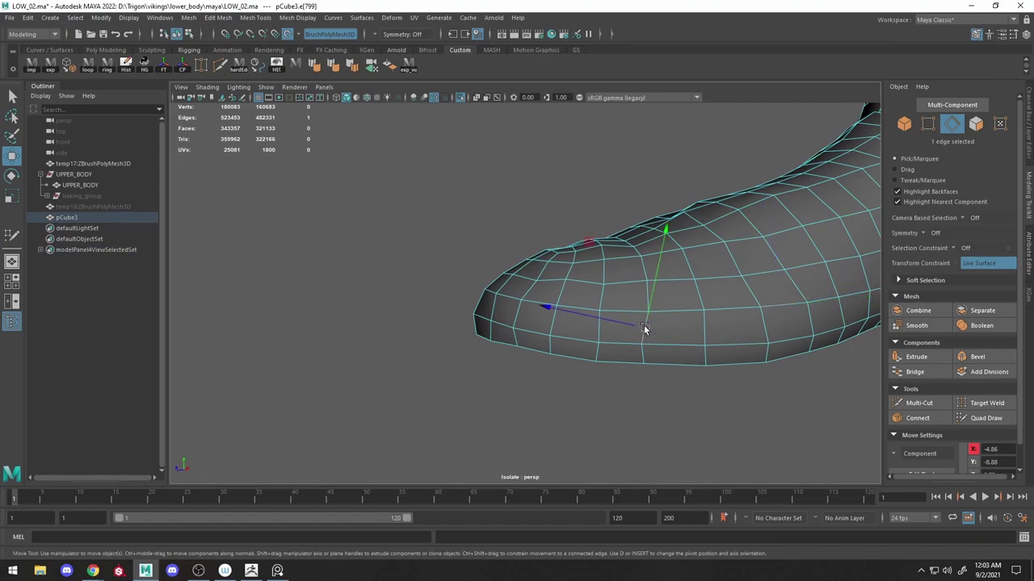
{"action": "double_click", "coordinate": [614, 332]}
{"action": "key", "text": "ctrl+e"}
{"action": "mouse_move", "coordinate": [705, 334]}
{"action": "left_mouse_down", "text": "alt"}
{"action": "mouse_move", "coordinate": [489, 321]}
{"action": "mouse_move", "coordinate": [571, 324]}
{"action": "left_mouse_up", "text": "alt"}
{"action": "double_click", "coordinate": [529, 323]}
{"action": "key", "text": "ctrl+e"}
{"action": "key", "text": "ctrl+e"}
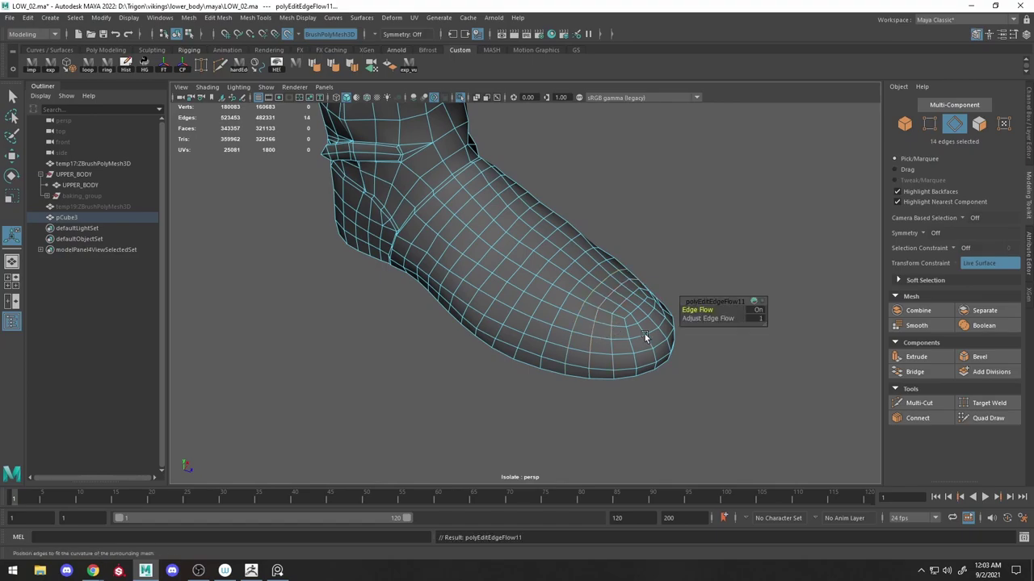
{"action": "mouse_move", "coordinate": [645, 334]}
{"action": "left_mouse_down", "text": "alt"}
{"action": "mouse_move", "coordinate": [526, 311]}
{"action": "mouse_move", "coordinate": [562, 343]}
{"action": "mouse_move", "coordinate": [519, 300]}
{"action": "left_mouse_up", "text": "alt"}
{"action": "key", "text": "ctrl+z"}
{"action": "key", "text": "F8"}
{"action": "key", "text": "ctrl+1"}
Nudge vertices on the toe and along its side with the Move tool.
{"action": "key", "text": "w"}
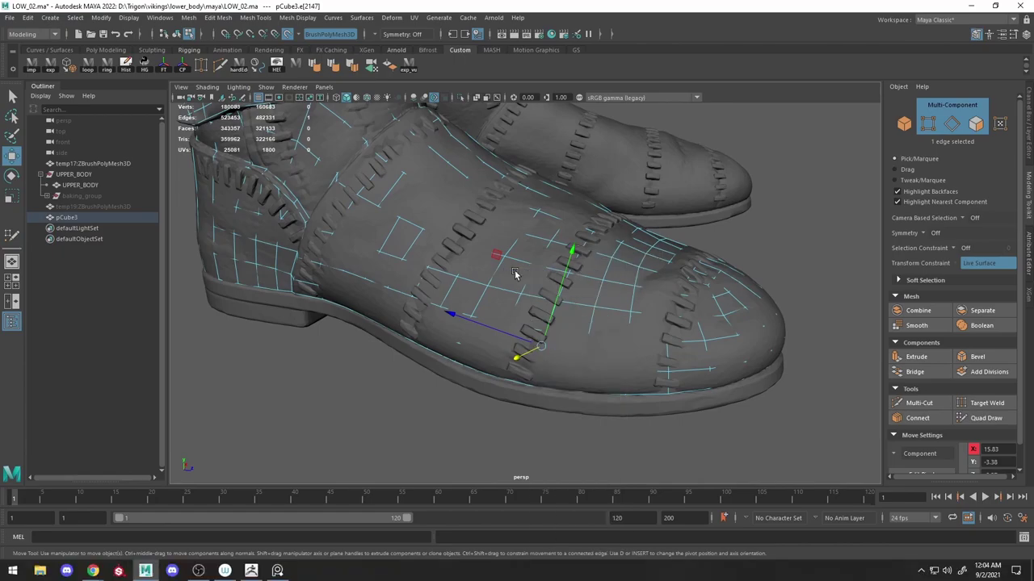
{"action": "key", "text": "4"}
{"action": "left_click", "coordinate": [579, 365]}
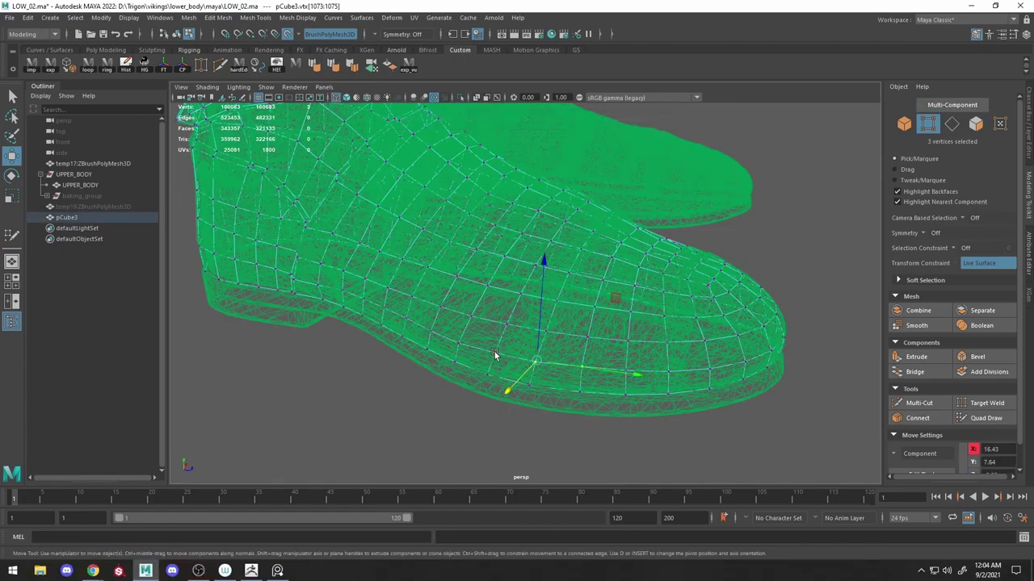
{"action": "key", "text": "6"}
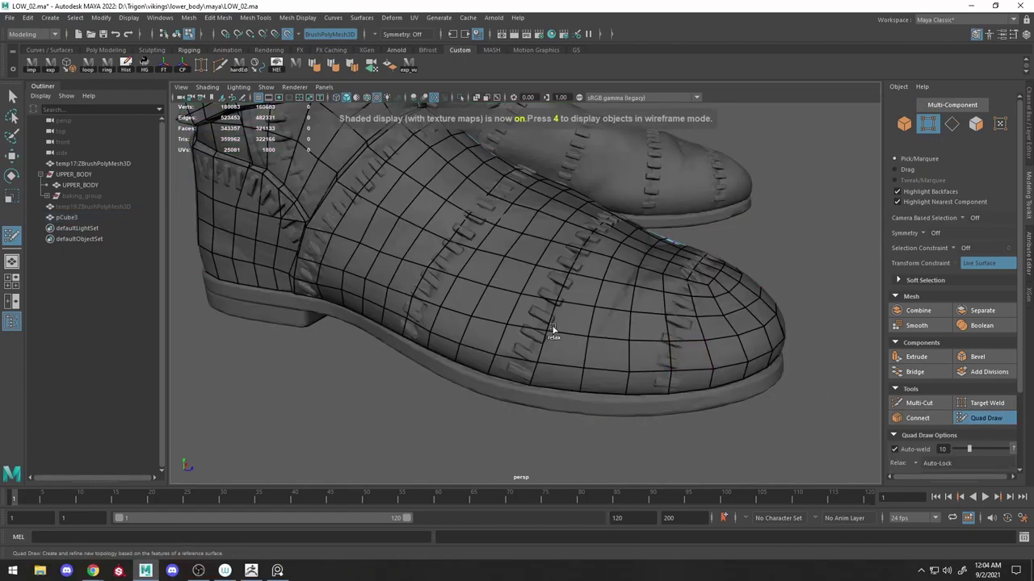
{"action": "left_click_drag", "start_coordinate": [553, 331], "coordinate": [561, 334], "text": "alt"}
{"action": "key", "text": "w"}
{"action": "left_click", "coordinate": [483, 361]}
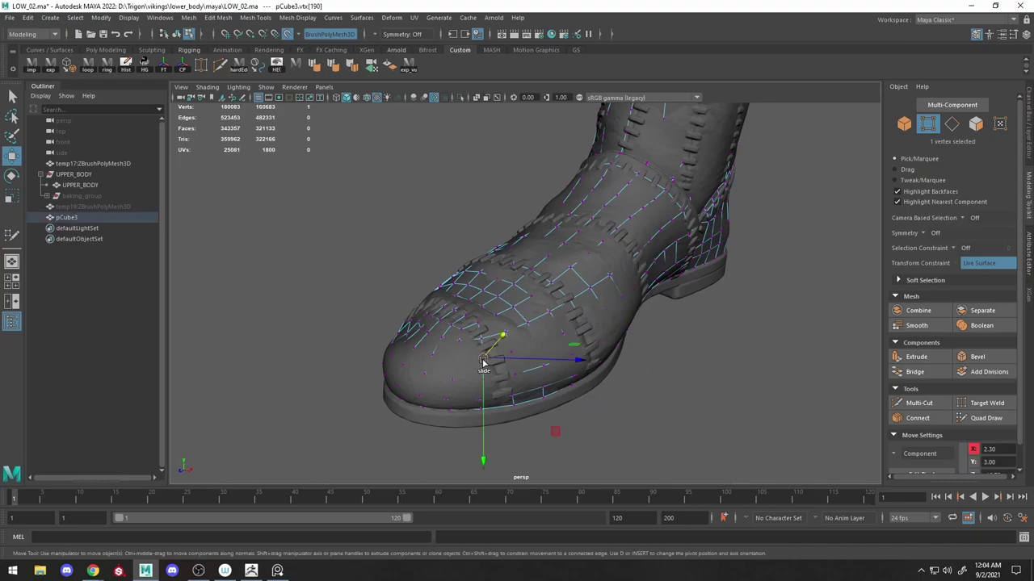
{"action": "left_click_drag", "start_coordinate": [483, 361], "coordinate": [565, 348], "text": "alt"}
{"action": "left_click", "coordinate": [549, 347]}
{"action": "key", "text": "6"}
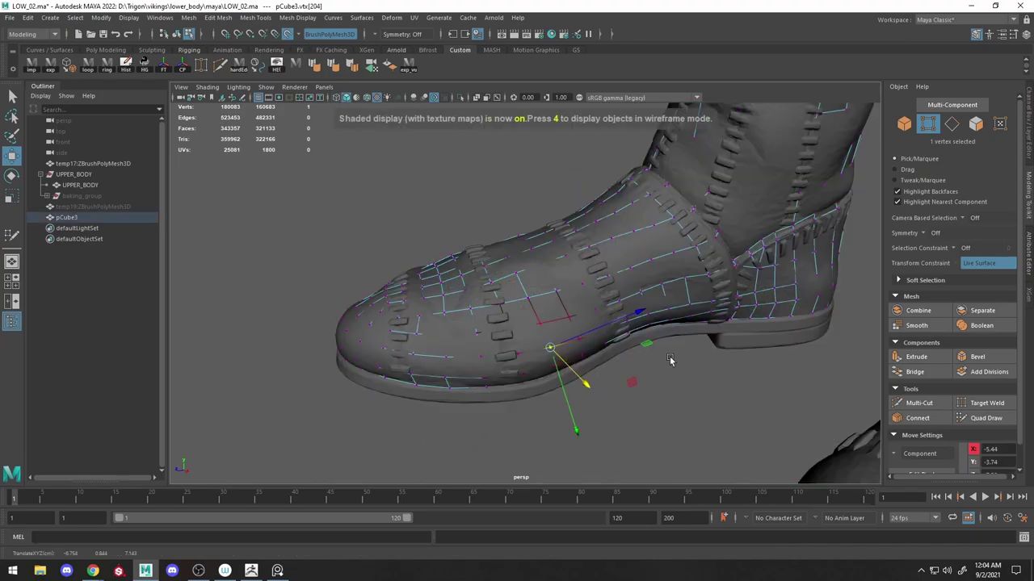
{"action": "left_click_drag", "start_coordinate": [508, 334], "coordinate": [565, 340], "text": "alt"}
Relax the quads on the toe's side and select the sole edge loop.
{"action": "left_click", "coordinate": [985, 418]}
{"action": "mouse_move", "coordinate": [485, 339]}
{"action": "left_mouse_down", "text": "shift"}
{"action": "mouse_move", "coordinate": [531, 319]}
{"action": "mouse_move", "coordinate": [614, 339]}
{"action": "left_mouse_up", "text": "shift"}
{"action": "key", "text": "w"}
{"action": "left_click", "coordinate": [630, 319]}
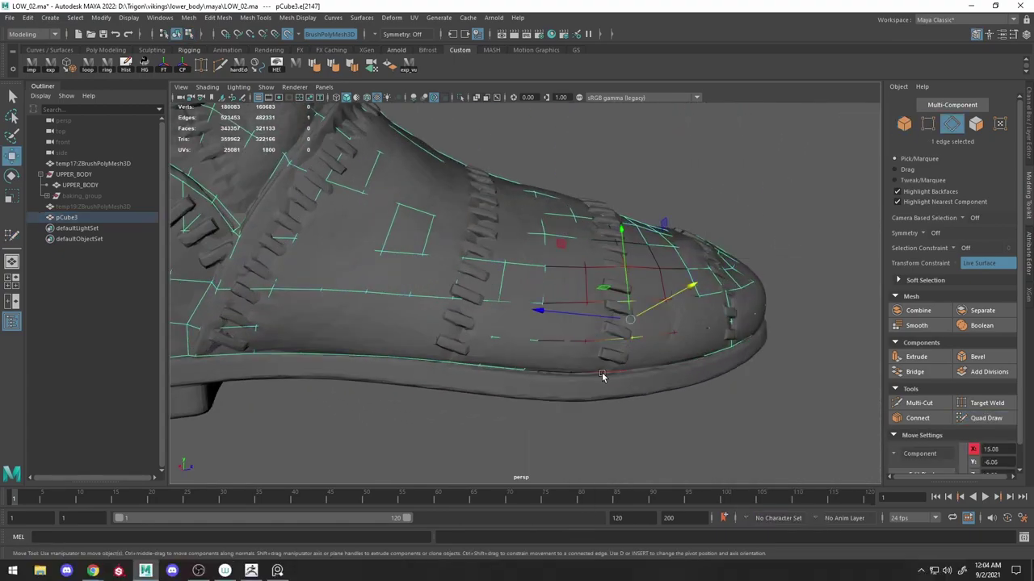
{"action": "double_click", "coordinate": [601, 376]}
{"action": "left_click_drag", "start_coordinate": [595, 387], "coordinate": [593, 385], "text": "alt"}
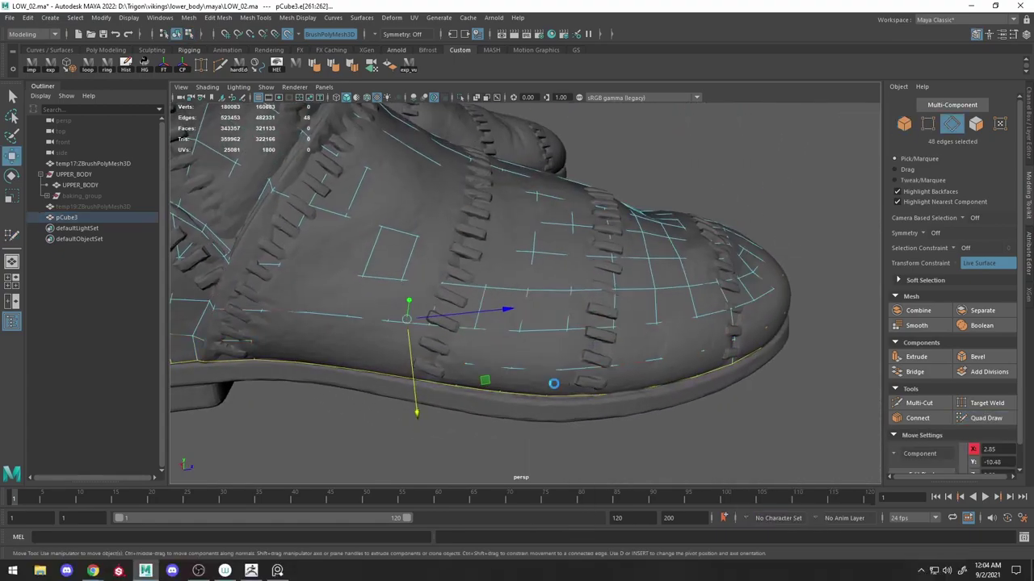
Extrude the sole edge loop, undo a test move, and turn off Make Live.
{"action": "key", "text": "ctrl+e"}
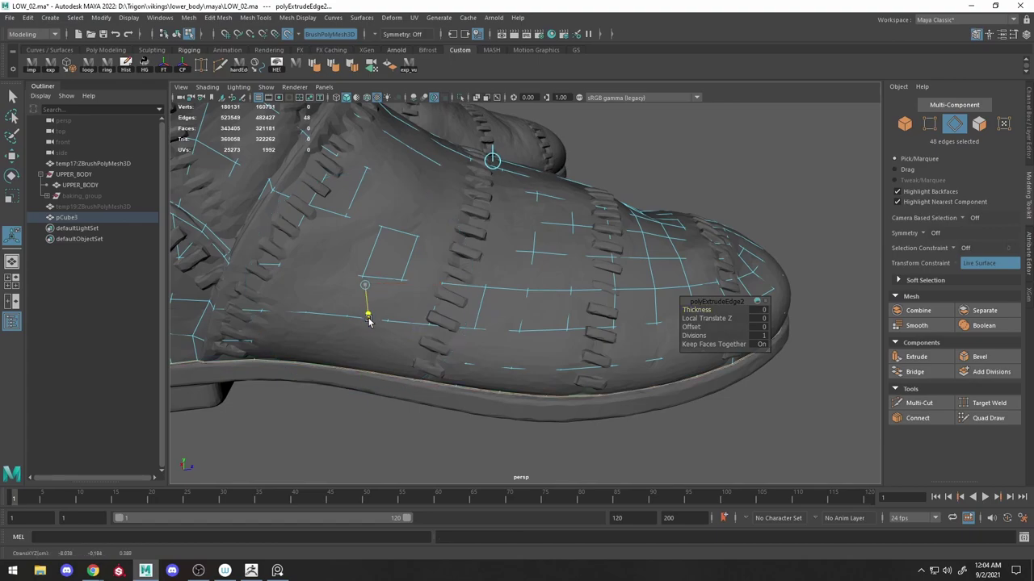
{"action": "left_click_drag", "start_coordinate": [368, 321], "coordinate": [369, 319]}
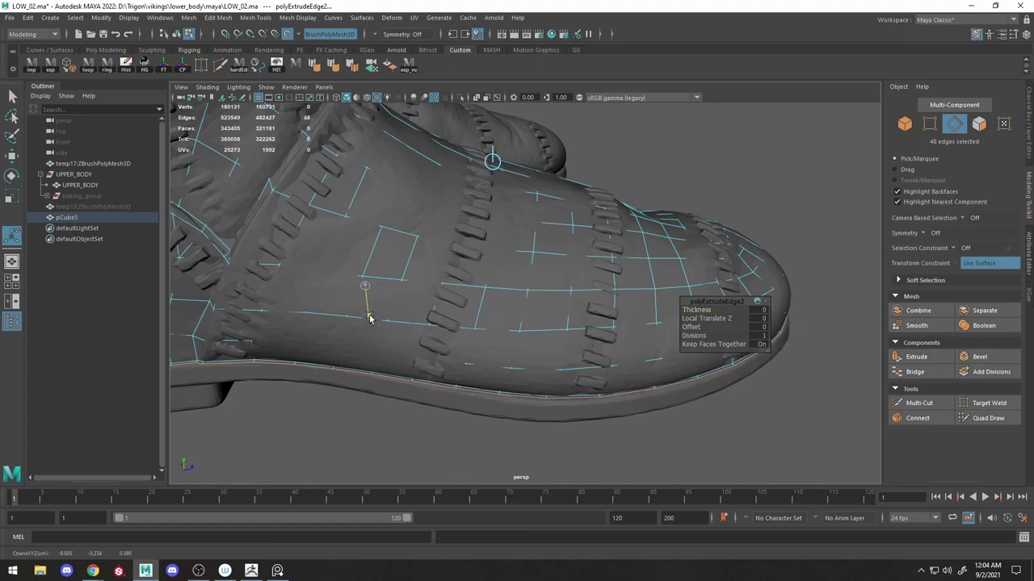
{"action": "left_click_drag", "start_coordinate": [464, 360], "coordinate": [517, 331], "text": "alt"}
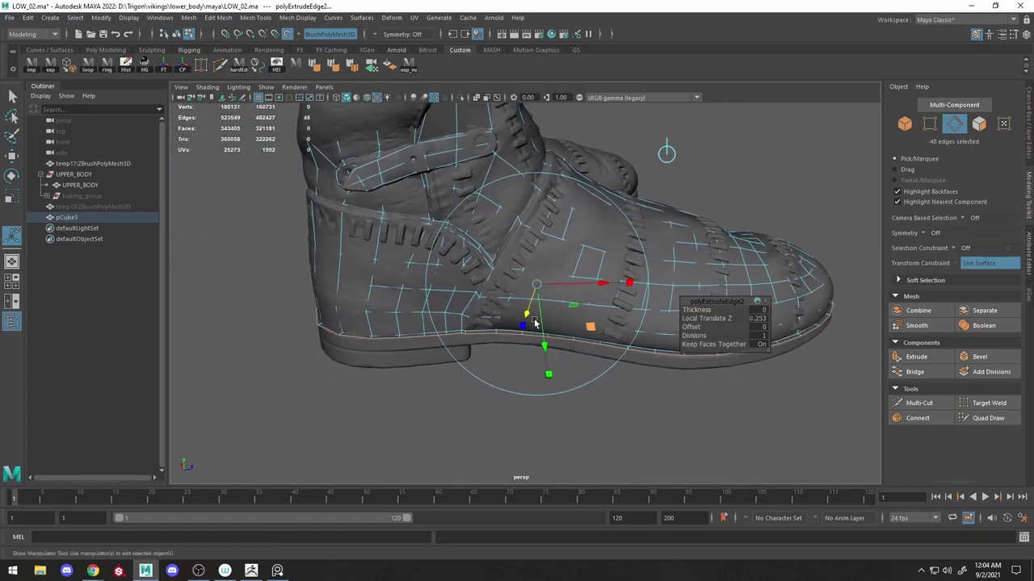
{"action": "scroll", "coordinate": [552, 309], "scroll_direction": "up", "scroll_amount": 3}
{"action": "key", "text": "w"}
{"action": "left_click_drag", "start_coordinate": [592, 263], "coordinate": [592, 265]}
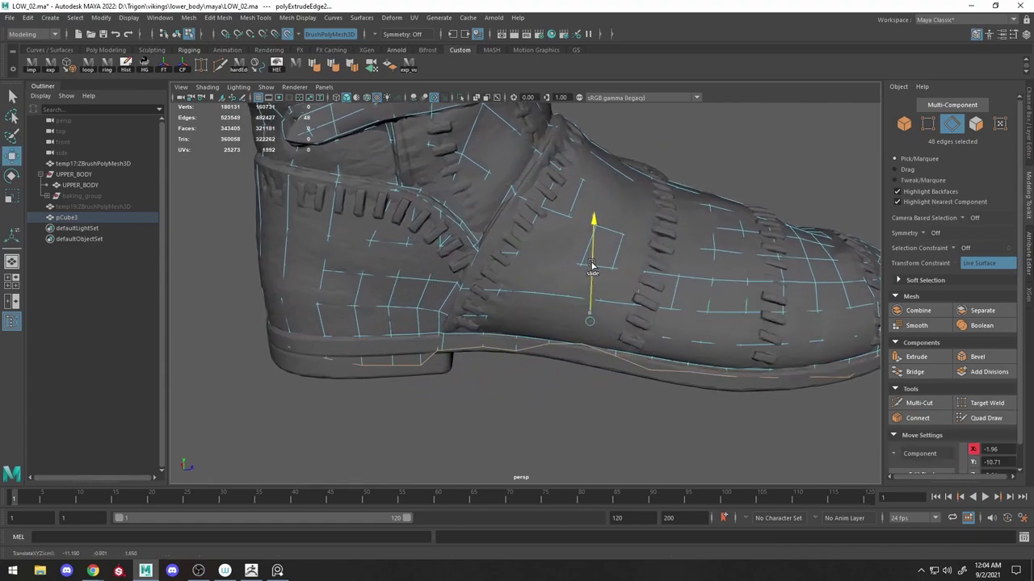
{"action": "key", "text": "ctrl+z"}
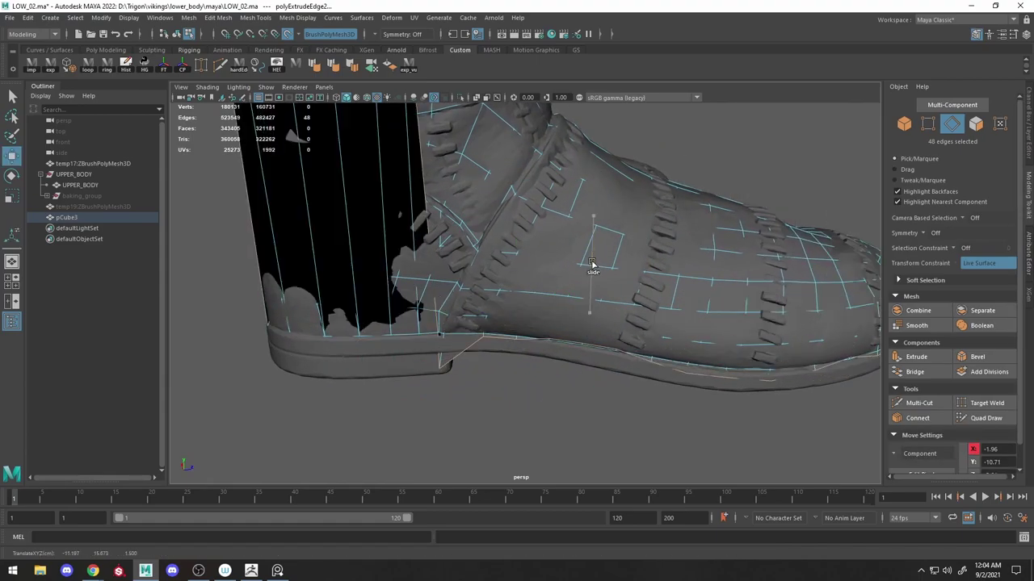
{"action": "left_click", "coordinate": [288, 34]}
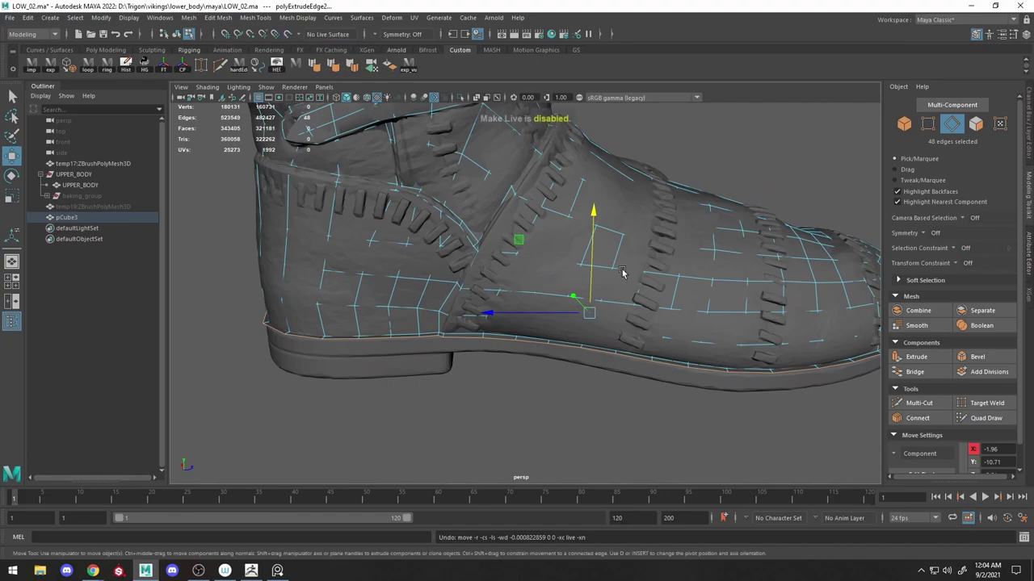
Scale the extruded loop inward, convert it to 48 vertices and move them in World orientation.
{"action": "key", "text": "r"}
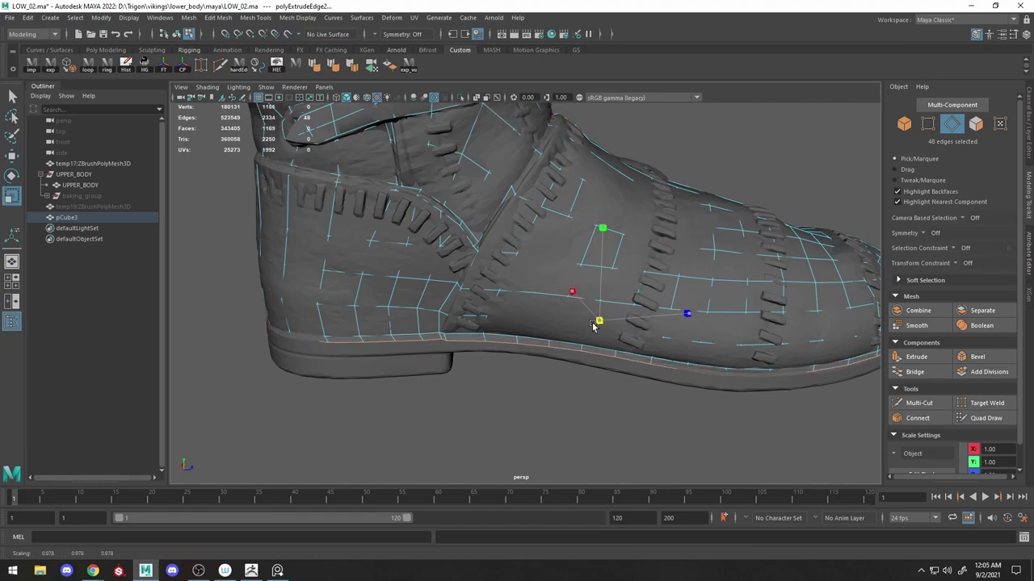
{"action": "right_click_drag", "start_coordinate": [602, 292], "coordinate": [546, 290], "text": "ctrl"}
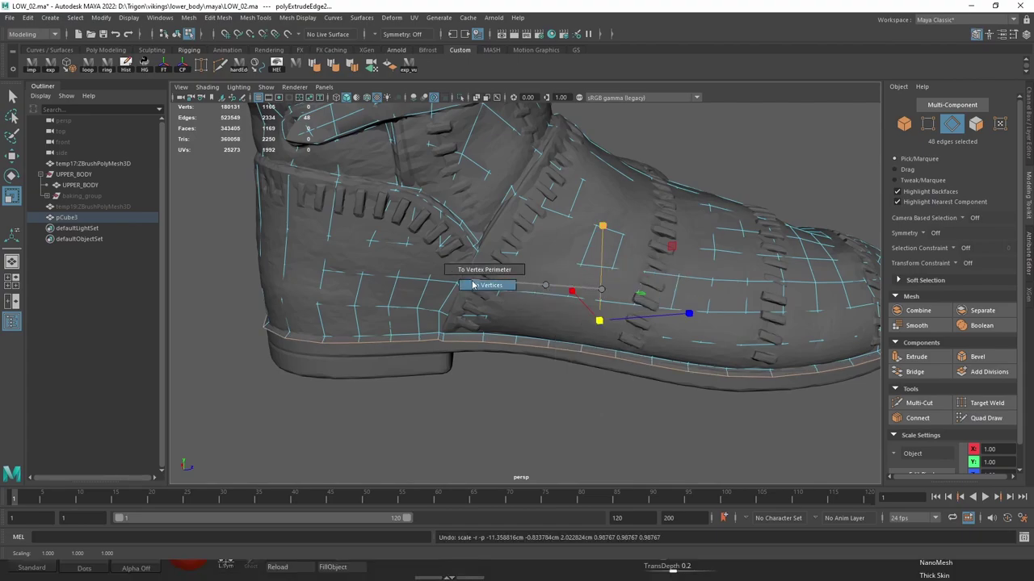
{"action": "right_click_drag", "start_coordinate": [474, 285], "coordinate": [474, 285], "text": "ctrl"}
{"action": "key", "text": "w"}
{"action": "mouse_move", "coordinate": [546, 283]}
{"action": "left_mouse_down"}
{"action": "mouse_move", "coordinate": [508, 283]}
{"action": "mouse_move", "coordinate": [489, 267]}
{"action": "left_mouse_up"}
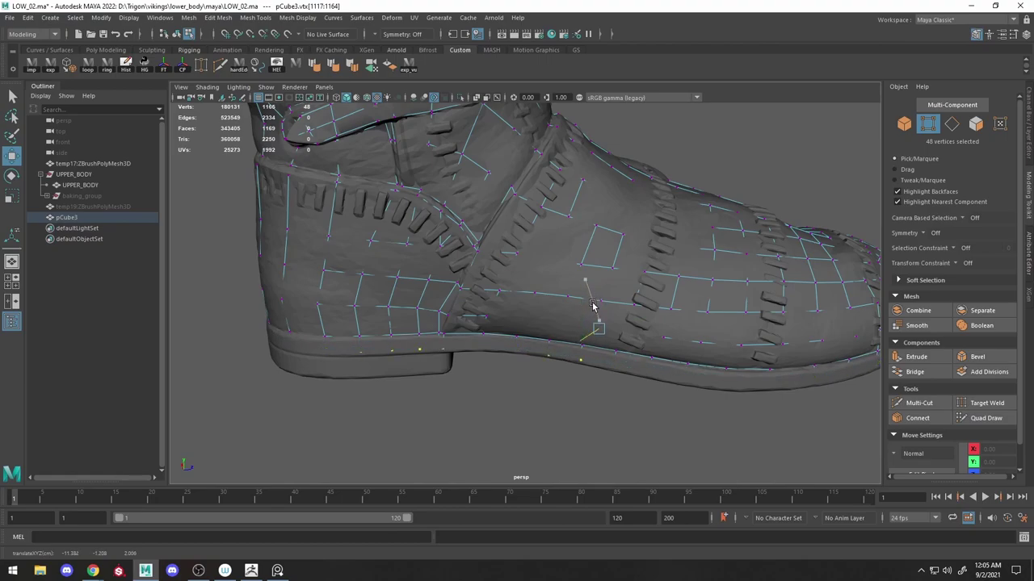
{"action": "left_click_drag", "start_coordinate": [598, 296], "coordinate": [538, 293]}
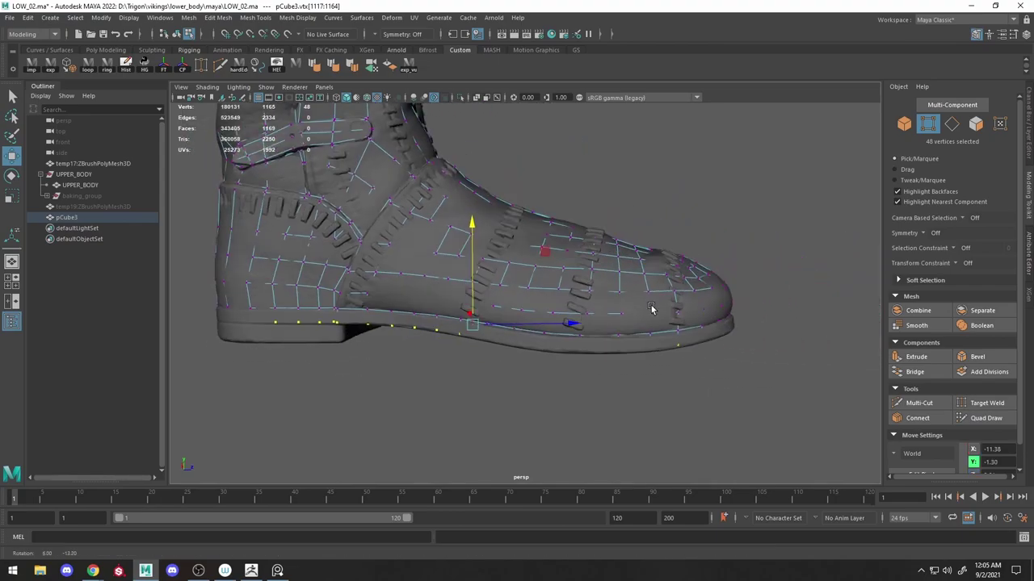
{"action": "key", "text": "F8"}
{"action": "left_click", "coordinate": [438, 345]}
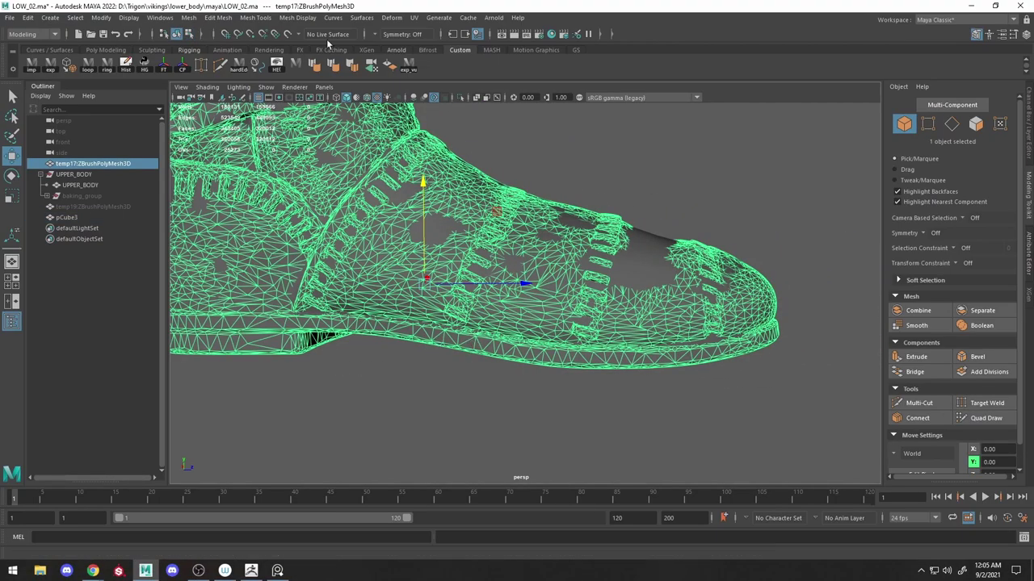
Make the ZBrush sculpt live again and activate Quad Draw on pCube3.
{"action": "left_click", "coordinate": [286, 35]}
{"action": "left_click", "coordinate": [473, 258]}
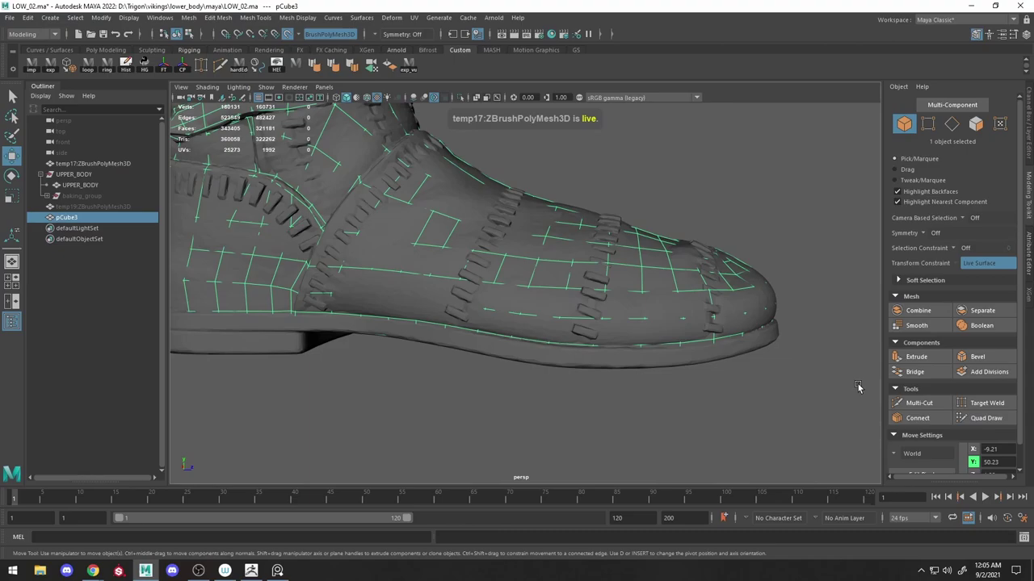
{"action": "left_click", "coordinate": [986, 418]}
{"action": "scroll", "coordinate": [574, 382], "scroll_direction": "up", "scroll_amount": 3}
{"action": "mouse_move", "coordinate": [579, 392]}
{"action": "left_mouse_down", "text": "alt"}
{"action": "mouse_move", "coordinate": [586, 364]}
{"action": "mouse_move", "coordinate": [574, 289]}
{"action": "left_mouse_up", "text": "alt"}
{"action": "middle_click_drag", "start_coordinate": [577, 287], "coordinate": [603, 271], "text": "alt"}
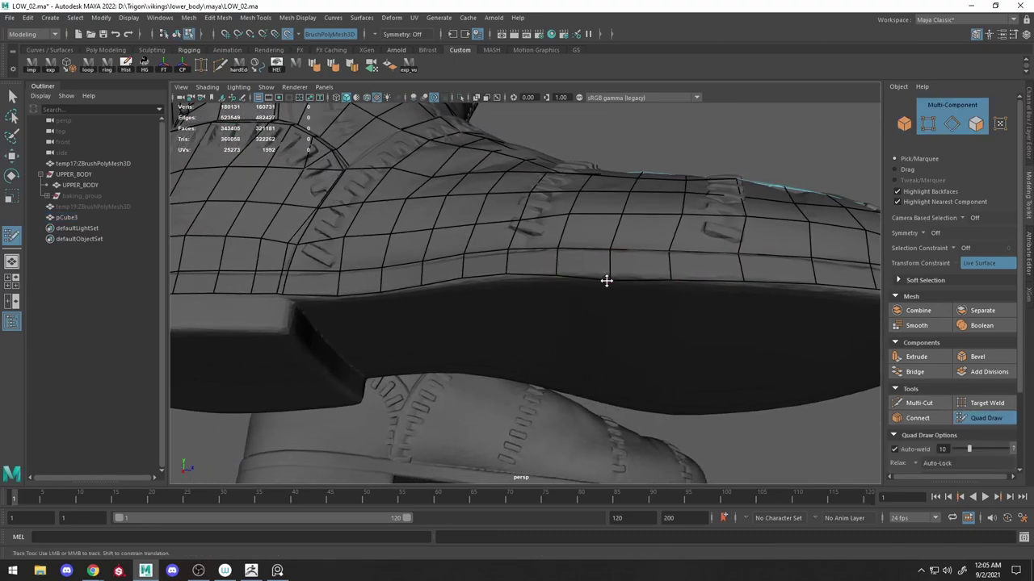
{"action": "left_click_drag", "start_coordinate": [498, 277], "coordinate": [614, 254], "text": "alt"}
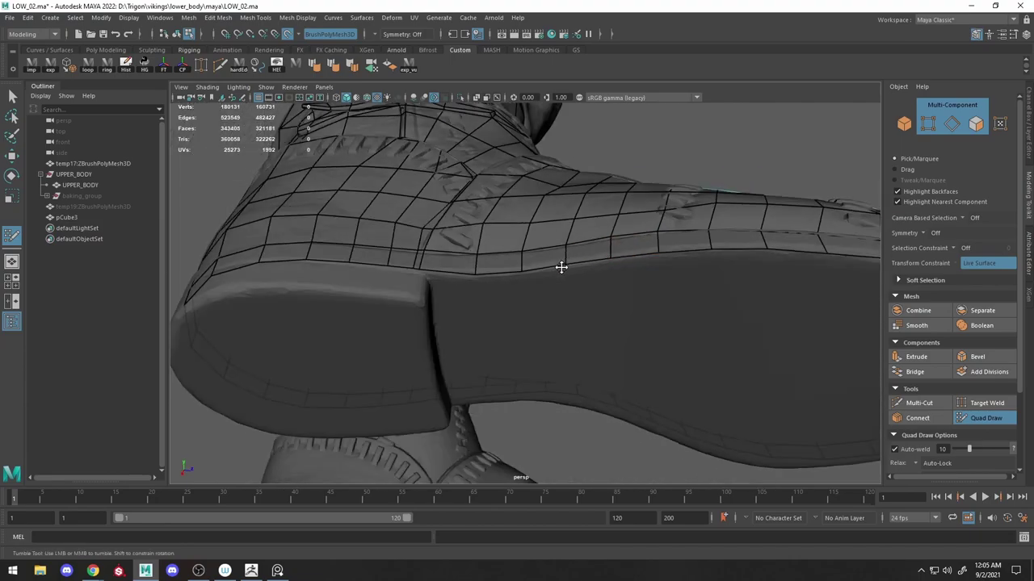
{"action": "mouse_move", "coordinate": [510, 269]}
{"action": "left_mouse_down", "text": "alt"}
{"action": "mouse_move", "coordinate": [560, 307]}
{"action": "mouse_move", "coordinate": [549, 289]}
{"action": "mouse_move", "coordinate": [556, 302]}
{"action": "mouse_move", "coordinate": [518, 358]}
{"action": "left_mouse_up", "text": "alt"}
Insert a second edge loop around the boot's rim just above the sole.
{"action": "middle_click_drag", "start_coordinate": [518, 358], "coordinate": [531, 340], "text": "alt"}
{"action": "mouse_move", "coordinate": [483, 347]}
{"action": "left_mouse_down", "text": "alt"}
{"action": "mouse_move", "coordinate": [441, 346]}
{"action": "mouse_move", "coordinate": [531, 340]}
{"action": "left_mouse_up", "text": "alt"}
{"action": "mouse_move", "coordinate": [469, 354]}
{"action": "right_mouse_down", "text": "alt"}
{"action": "mouse_move", "coordinate": [491, 342]}
{"action": "mouse_move", "coordinate": [471, 312]}
{"action": "right_mouse_up", "text": "alt"}
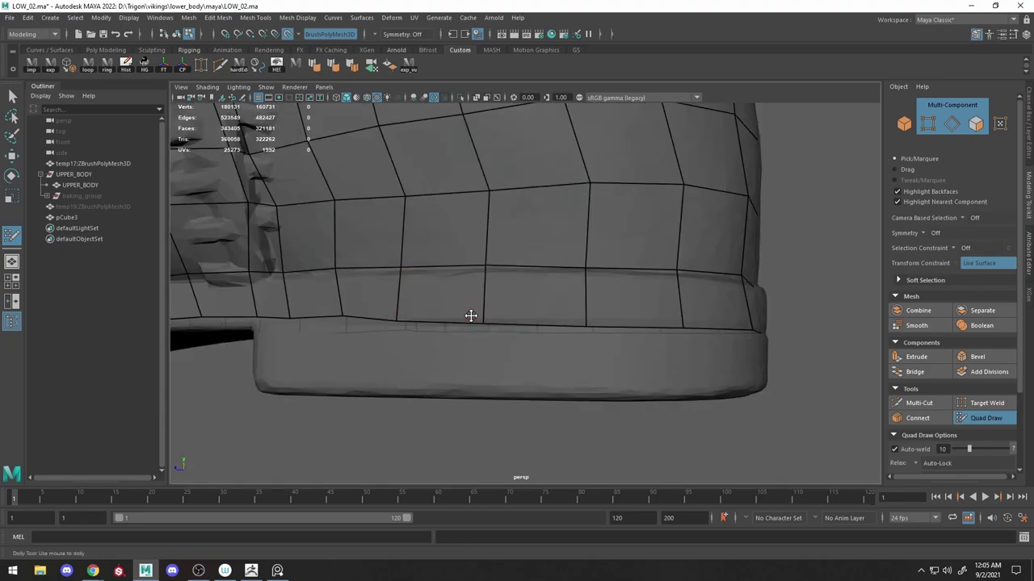
{"action": "middle_click_drag", "start_coordinate": [471, 312], "coordinate": [538, 323], "text": "alt"}
{"action": "mouse_move", "coordinate": [344, 309]}
{"action": "left_mouse_down", "text": "alt"}
{"action": "mouse_move", "coordinate": [627, 331]}
{"action": "mouse_move", "coordinate": [582, 296]}
{"action": "left_mouse_up", "text": "alt"}
{"action": "left_click_drag", "start_coordinate": [708, 260], "coordinate": [646, 308], "text": "alt"}
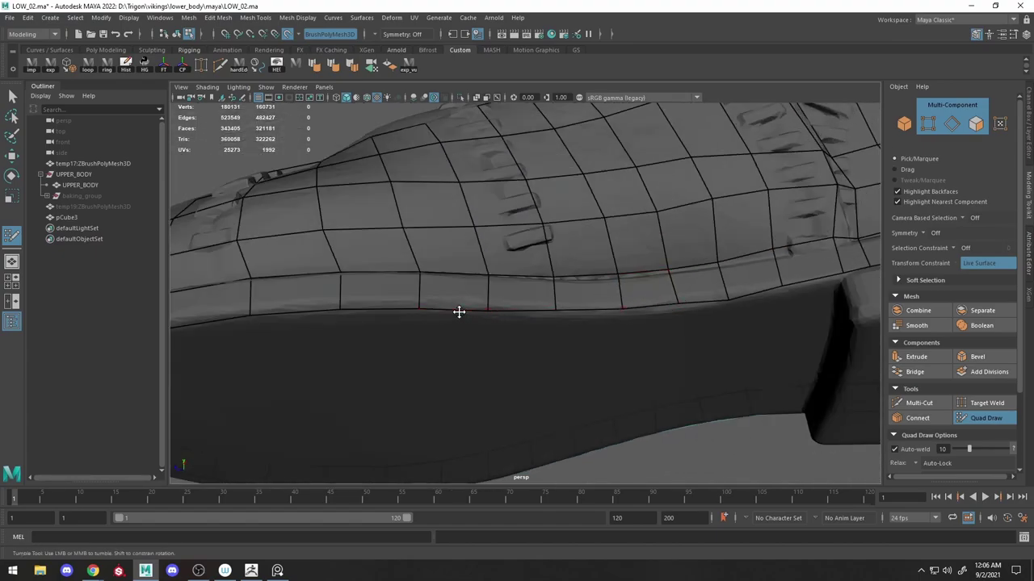
{"action": "middle_click_drag", "start_coordinate": [337, 316], "coordinate": [471, 311], "text": "alt"}
{"action": "middle_click_drag", "start_coordinate": [586, 297], "coordinate": [521, 302], "text": "alt"}
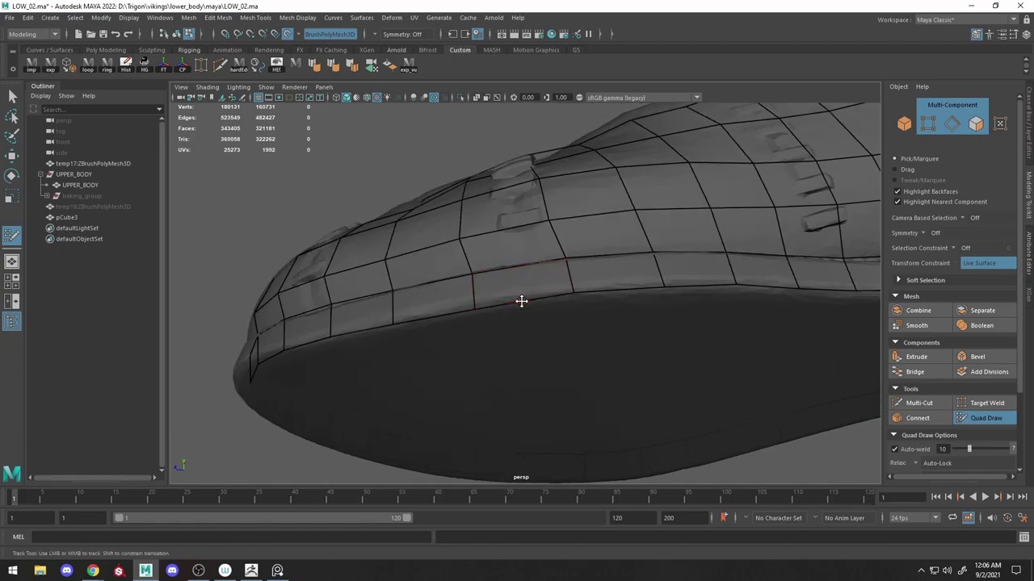
{"action": "left_click_drag", "start_coordinate": [476, 303], "coordinate": [607, 307], "text": "alt"}
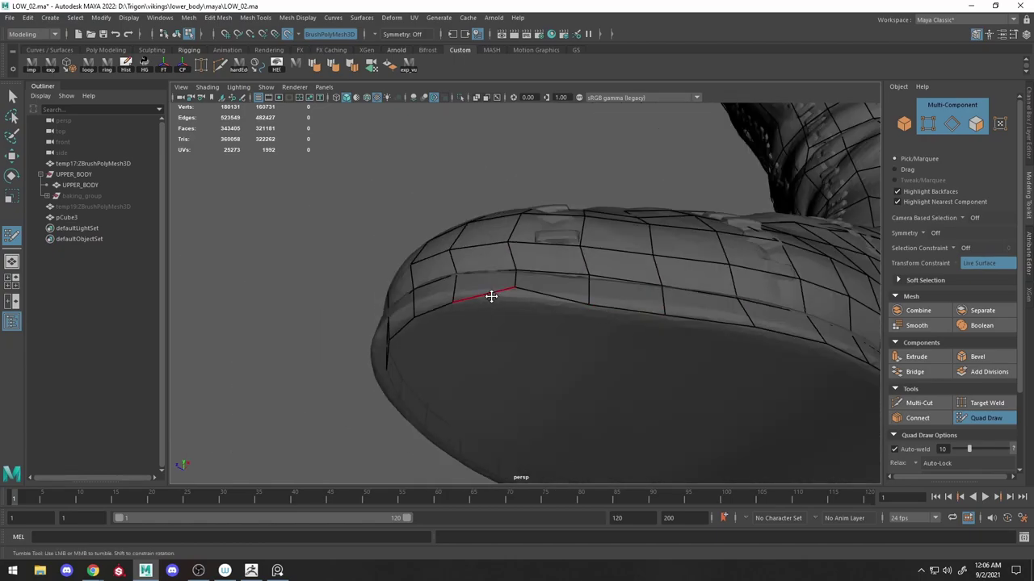
{"action": "mouse_move", "coordinate": [491, 296]}
{"action": "left_mouse_down", "text": "alt"}
{"action": "mouse_move", "coordinate": [550, 307]}
{"action": "mouse_move", "coordinate": [484, 325]}
{"action": "left_mouse_up", "text": "alt"}
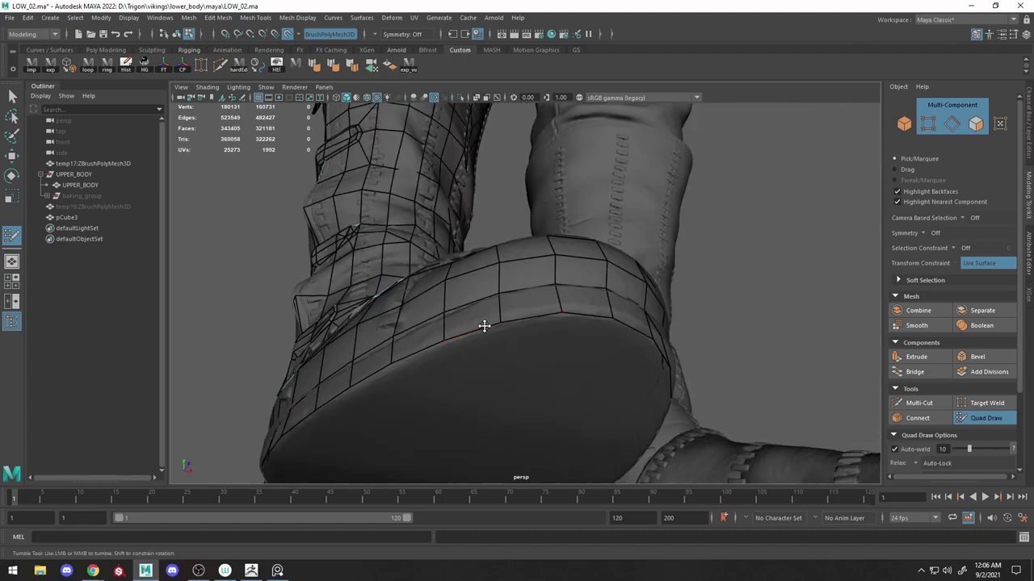
{"action": "mouse_move", "coordinate": [429, 357]}
{"action": "left_mouse_down", "text": "alt"}
{"action": "mouse_move", "coordinate": [472, 342]}
{"action": "mouse_move", "coordinate": [439, 349]}
{"action": "mouse_move", "coordinate": [545, 348]}
{"action": "left_mouse_up", "text": "alt"}
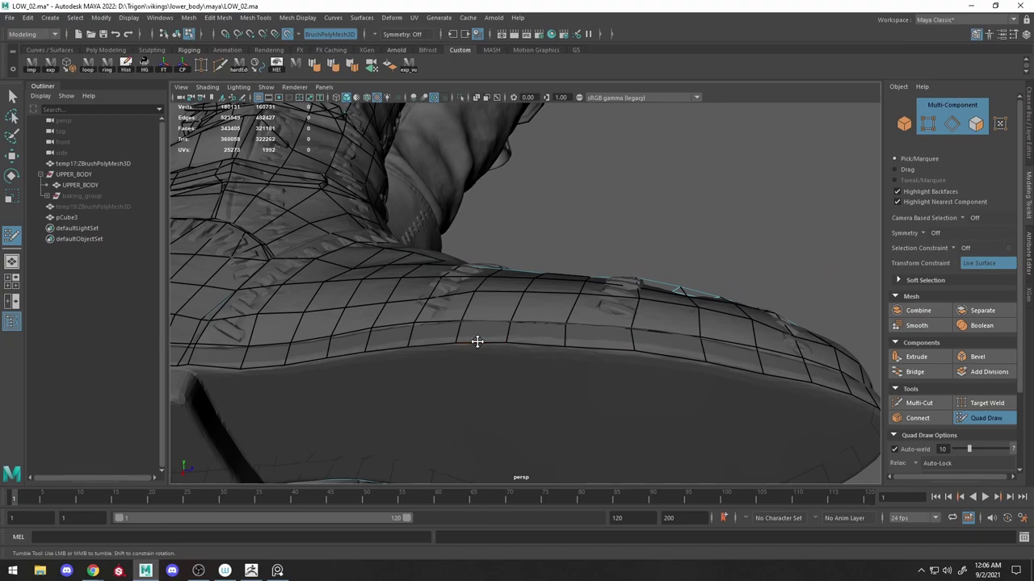
{"action": "left_click_drag", "start_coordinate": [477, 342], "coordinate": [533, 335], "text": "alt"}
{"action": "scroll", "coordinate": [460, 294], "scroll_direction": "up", "scroll_amount": 5}
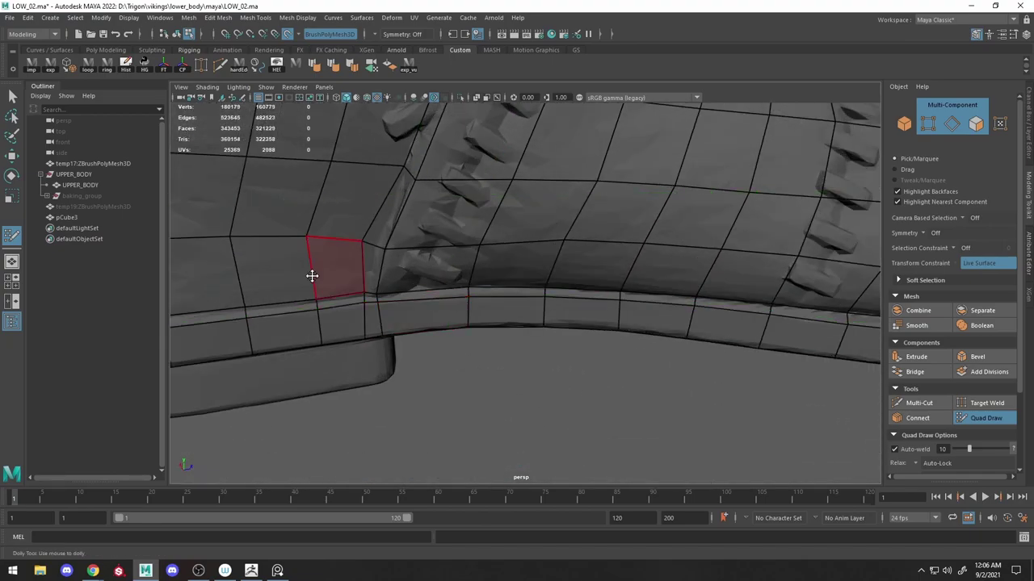
Weld stray rim vertices onto their neighbours at the heel step corner with Quad Draw.
{"action": "scroll", "coordinate": [311, 276], "scroll_direction": "down", "scroll_amount": 5}
{"action": "mouse_move", "coordinate": [582, 268]}
{"action": "left_mouse_down", "text": "alt"}
{"action": "mouse_move", "coordinate": [514, 312]}
{"action": "mouse_move", "coordinate": [625, 286]}
{"action": "left_mouse_up", "text": "alt"}
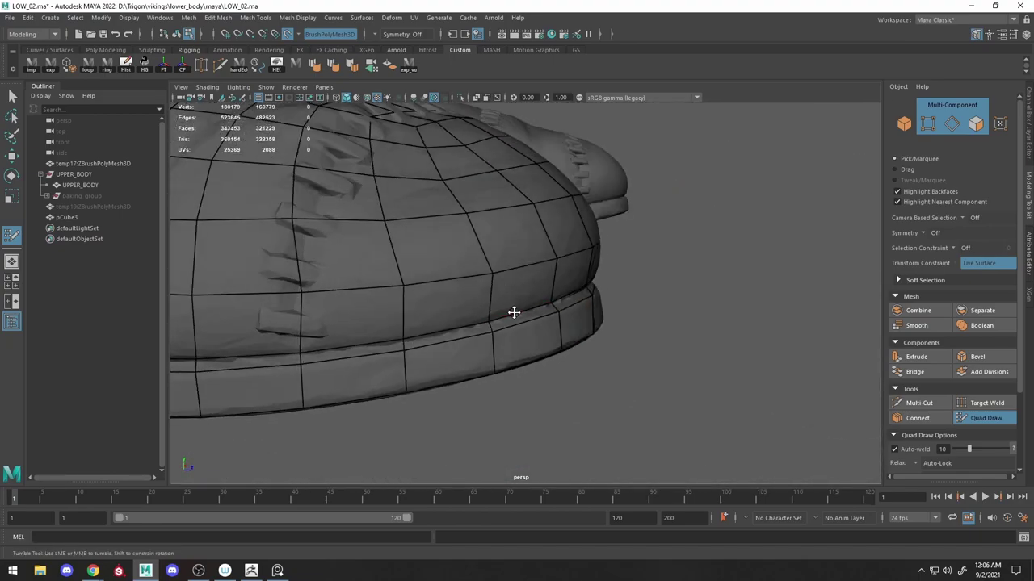
{"action": "scroll", "coordinate": [626, 286], "scroll_direction": "up", "scroll_amount": 3}
{"action": "middle_click_drag", "start_coordinate": [727, 377], "coordinate": [617, 336], "text": "alt"}
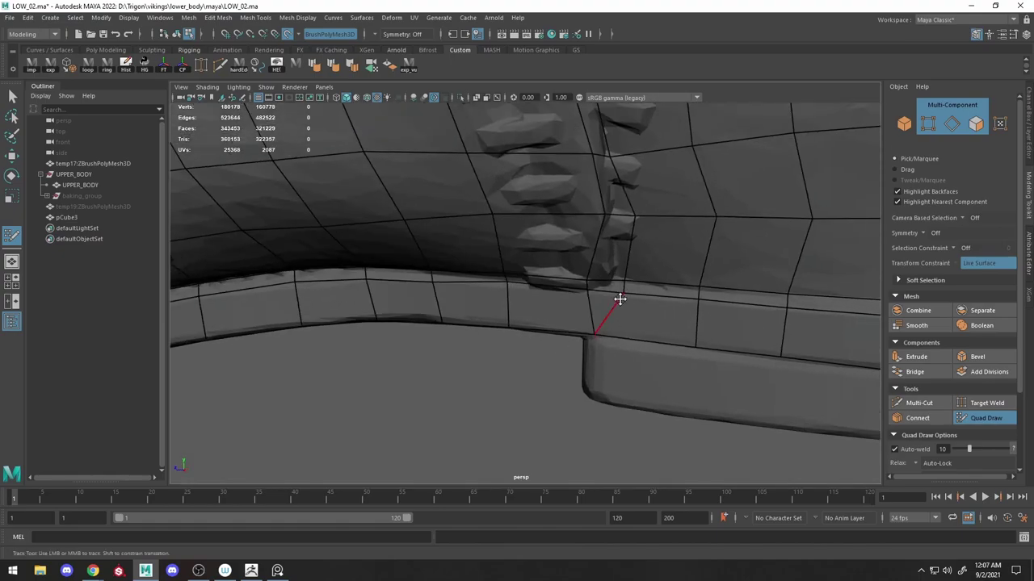
{"action": "left_click_drag", "start_coordinate": [609, 290], "coordinate": [710, 328], "text": "alt"}
{"action": "left_click_drag", "start_coordinate": [766, 379], "coordinate": [649, 401], "text": "alt"}
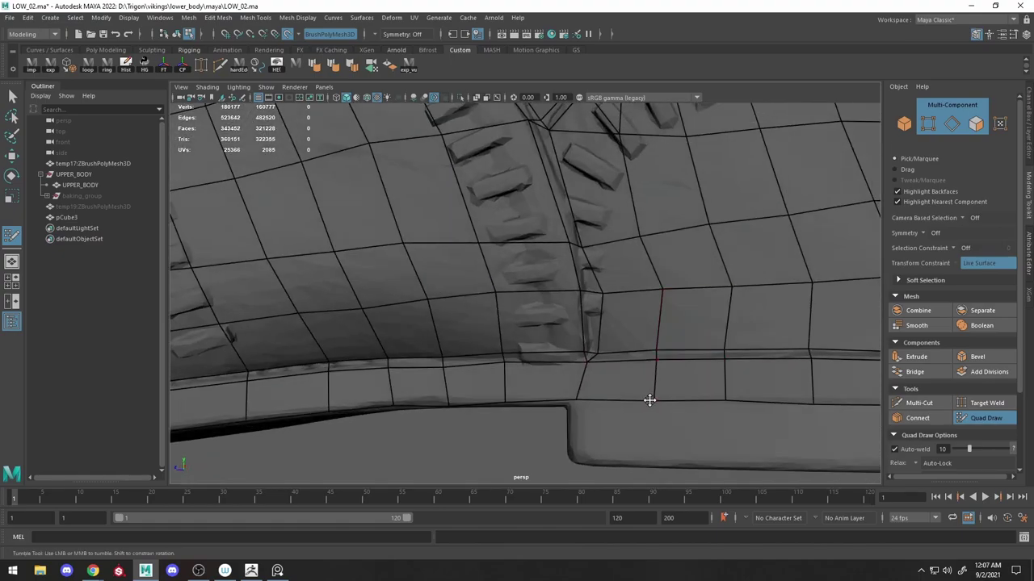
{"action": "left_click_drag", "start_coordinate": [719, 396], "coordinate": [596, 353], "text": "alt"}
{"action": "scroll", "coordinate": [735, 439], "scroll_direction": "up", "scroll_amount": 5}
{"action": "middle_click_drag", "start_coordinate": [734, 439], "coordinate": [512, 404], "text": "alt"}
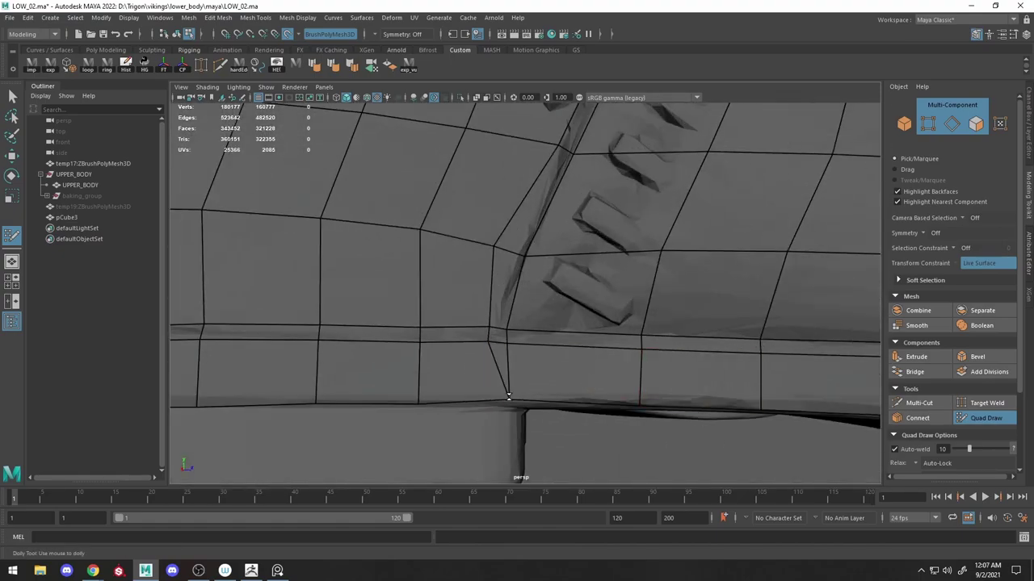
{"action": "left_click_drag", "start_coordinate": [512, 404], "coordinate": [517, 339]}
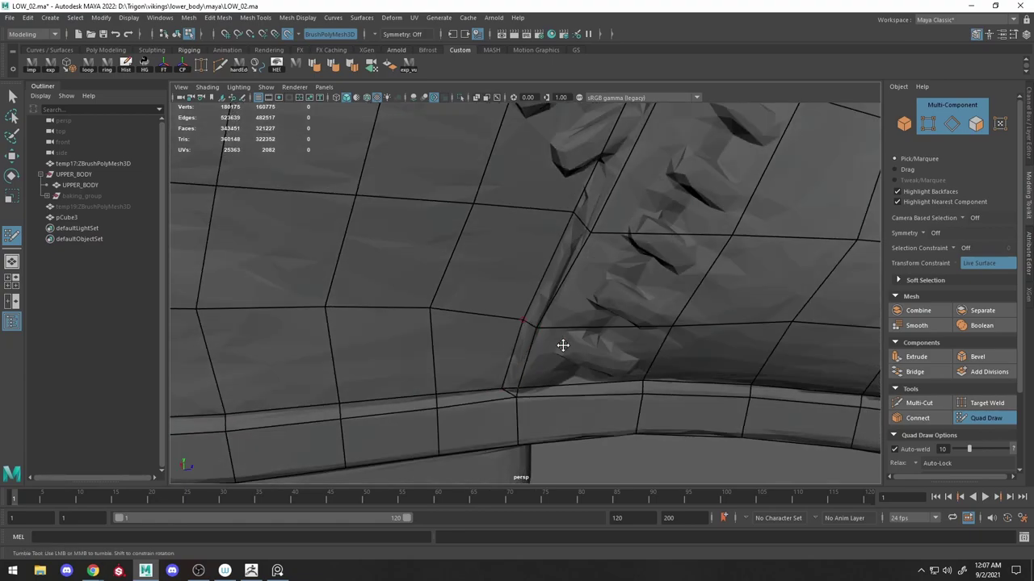
Slice a diagonal edge across the heel step corner face with Multi-Cut.
{"action": "right_click_drag", "start_coordinate": [517, 339], "coordinate": [474, 345], "text": "alt"}
{"action": "mouse_move", "coordinate": [390, 345]}
{"action": "left_mouse_down", "text": "alt"}
{"action": "mouse_move", "coordinate": [388, 323]}
{"action": "mouse_move", "coordinate": [502, 308]}
{"action": "mouse_move", "coordinate": [355, 272]}
{"action": "left_mouse_up", "text": "alt"}
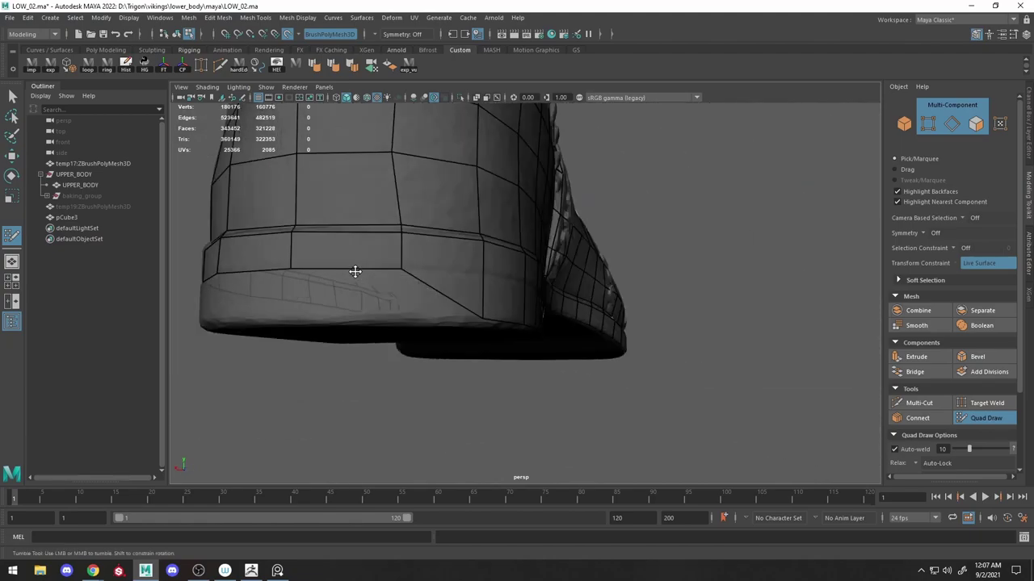
{"action": "mouse_move", "coordinate": [355, 318]}
{"action": "left_mouse_down", "text": "alt"}
{"action": "mouse_move", "coordinate": [535, 316]}
{"action": "mouse_move", "coordinate": [541, 295]}
{"action": "left_mouse_up", "text": "alt"}
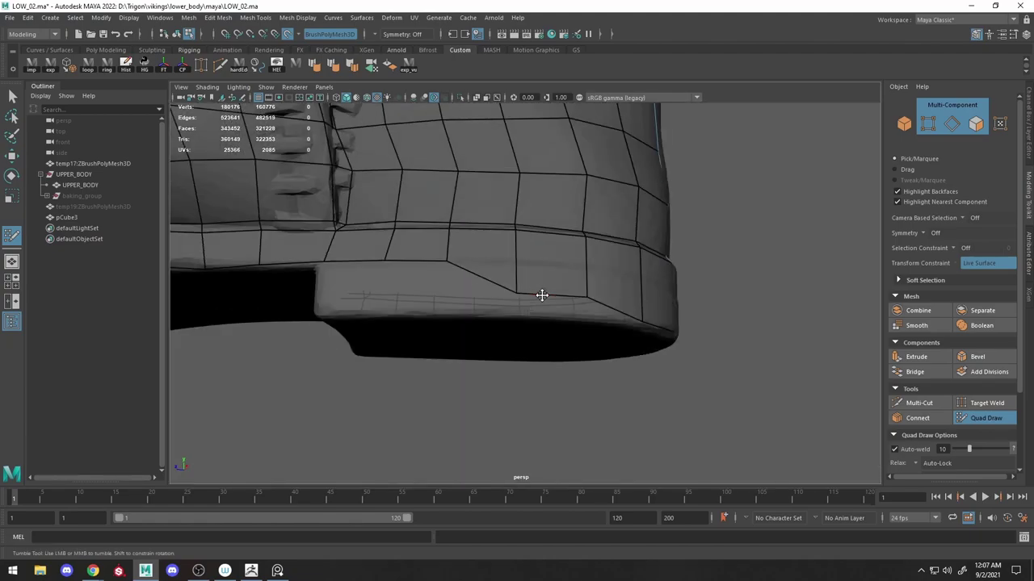
{"action": "middle_click_drag", "start_coordinate": [540, 295], "coordinate": [544, 293], "text": "alt"}
{"action": "left_click_drag", "start_coordinate": [544, 293], "coordinate": [578, 324], "text": "alt"}
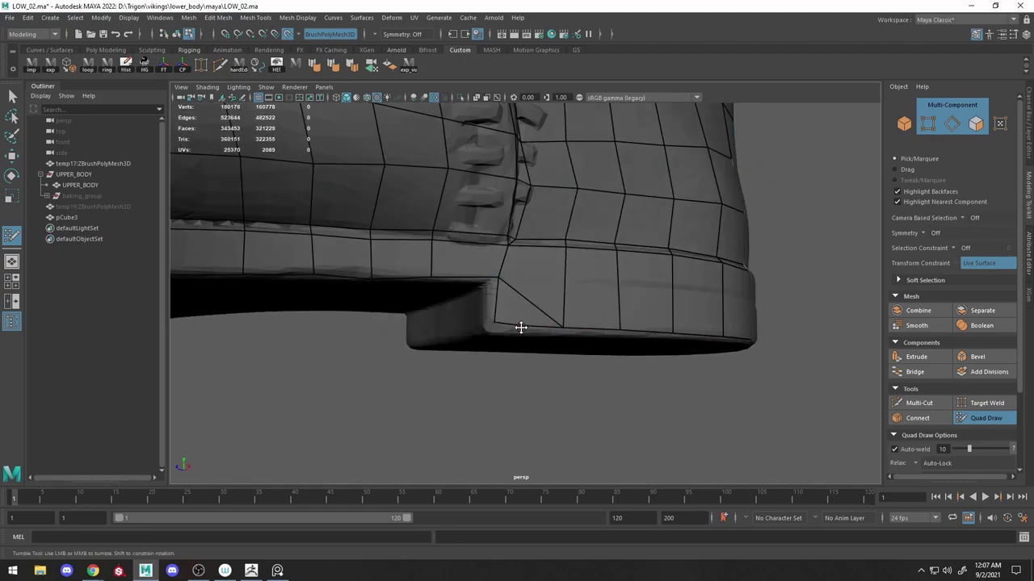
{"action": "right_click_drag", "start_coordinate": [563, 327], "coordinate": [588, 284], "text": "shift"}
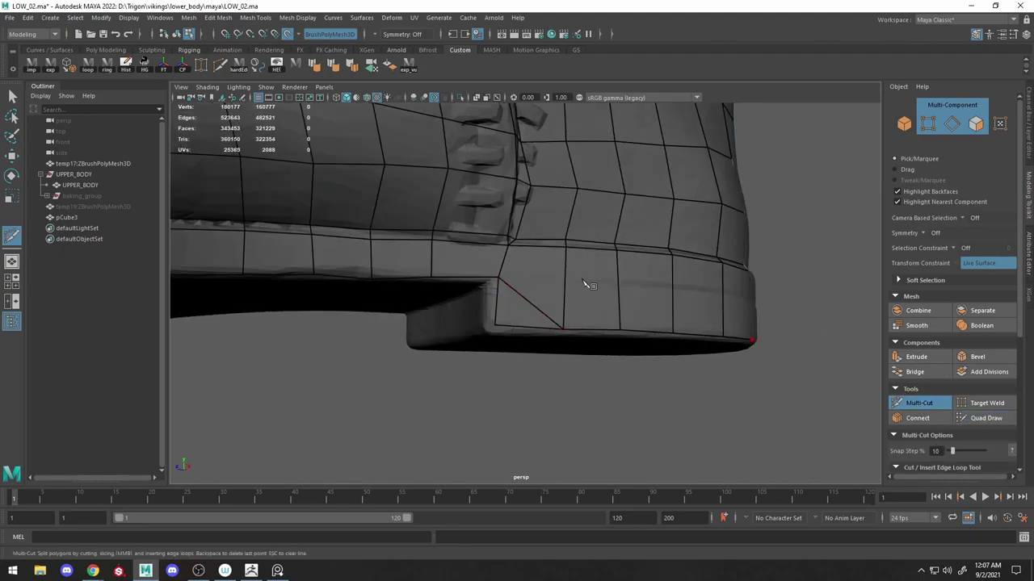
{"action": "left_click_drag", "start_coordinate": [570, 255], "coordinate": [600, 258], "text": "alt"}
{"action": "right_click_drag", "start_coordinate": [600, 258], "coordinate": [581, 316], "text": "alt"}
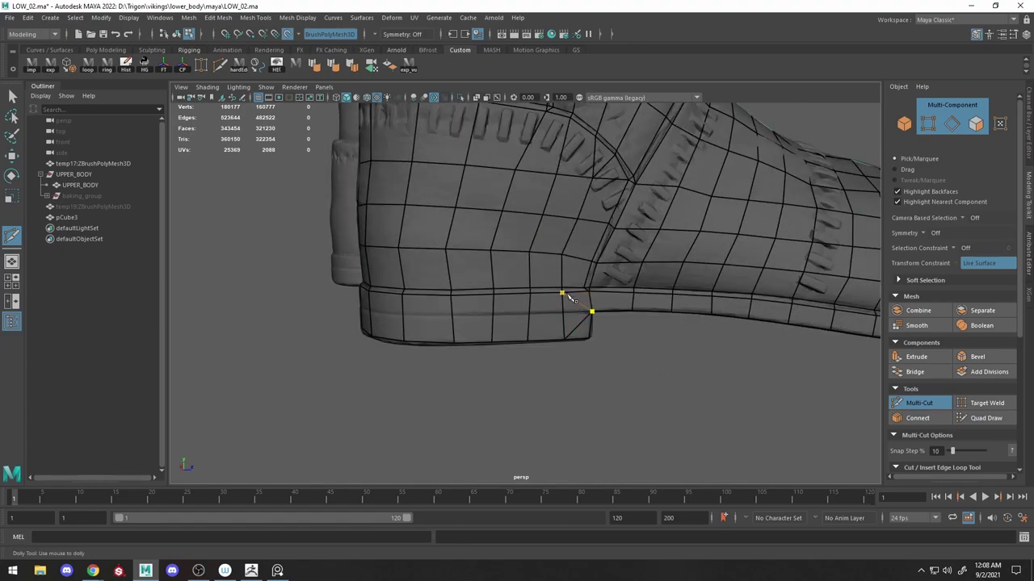
Return to Quad Draw and Move, pick two lower-seam edges, and isolate the low-poly boot.
{"action": "left_click_drag", "start_coordinate": [807, 231], "coordinate": [832, 266], "text": "alt"}
{"action": "right_click_drag", "start_coordinate": [832, 267], "coordinate": [856, 356], "text": "shift"}
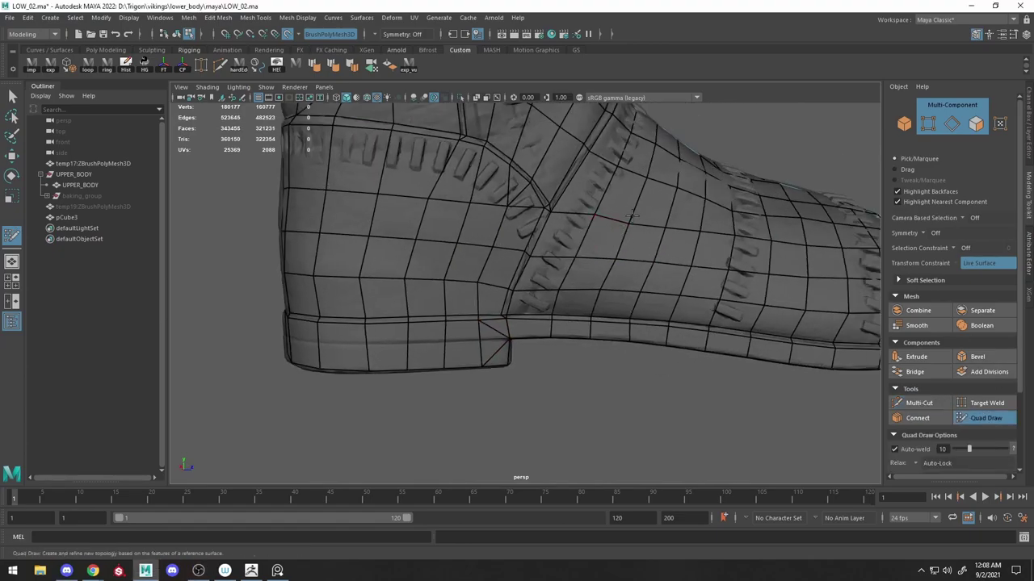
{"action": "key", "text": "w"}
{"action": "left_click_drag", "start_coordinate": [634, 215], "coordinate": [672, 255], "text": "alt"}
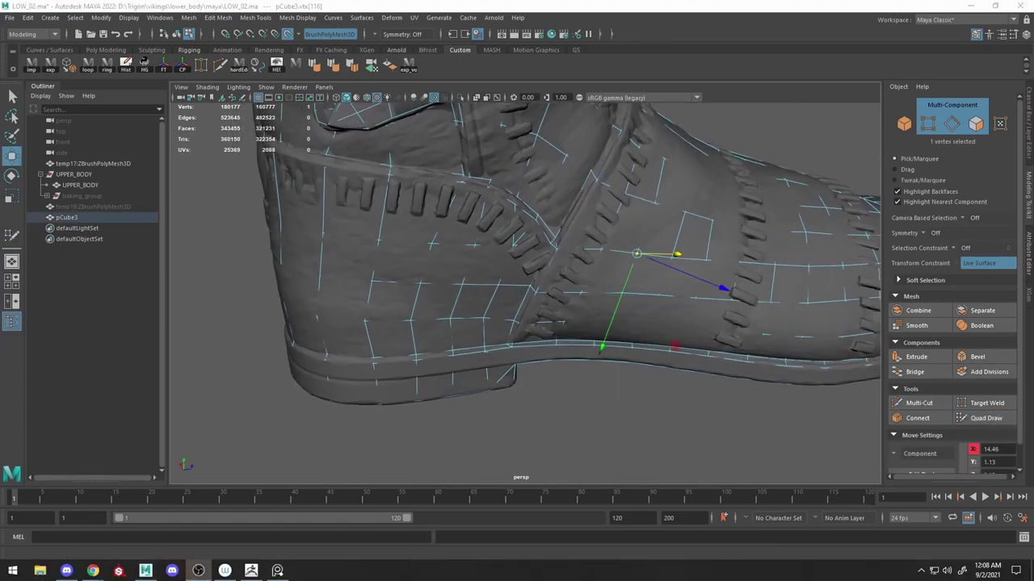
{"action": "left_click", "coordinate": [646, 324]}
{"action": "left_click", "coordinate": [703, 328]}
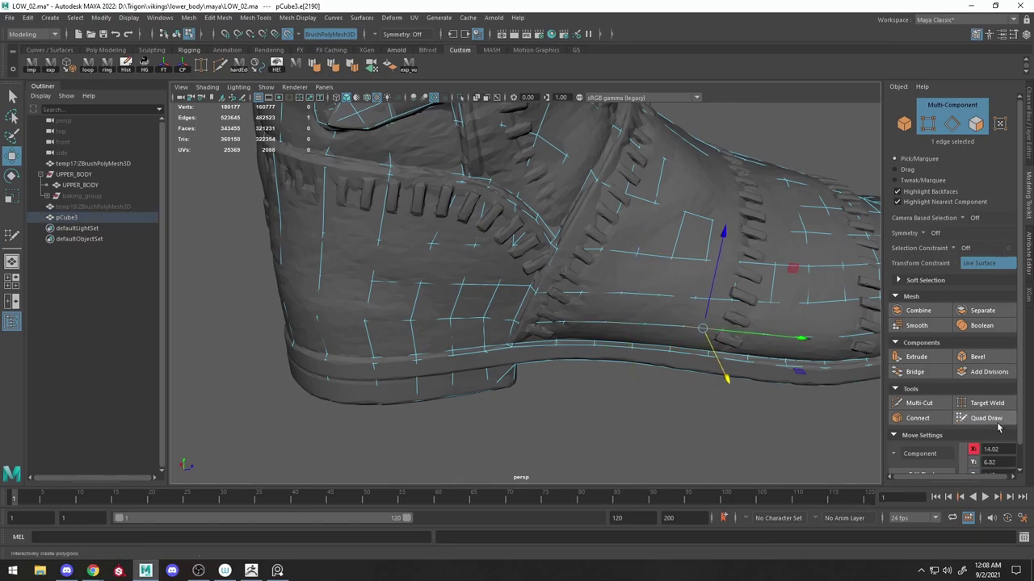
{"action": "left_click_drag", "start_coordinate": [556, 277], "coordinate": [517, 267], "text": "alt"}
{"action": "key", "text": "F8"}
Bridge the heel opening edge loop to close the gap at the heel.
{"action": "key", "text": "ctrl+1"}
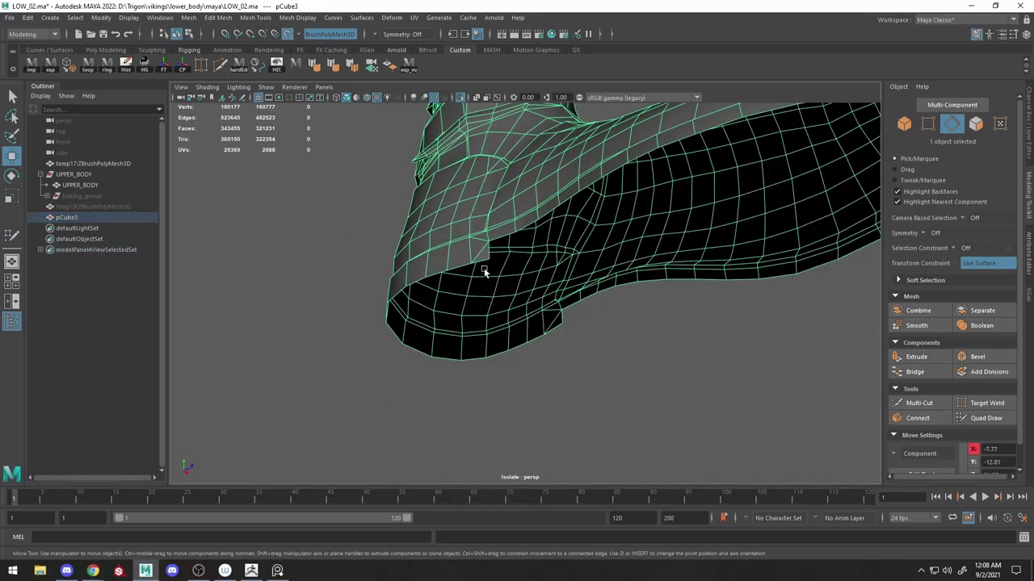
{"action": "double_click", "coordinate": [563, 317]}
{"action": "left_click_drag", "start_coordinate": [496, 325], "coordinate": [572, 212], "text": "alt"}
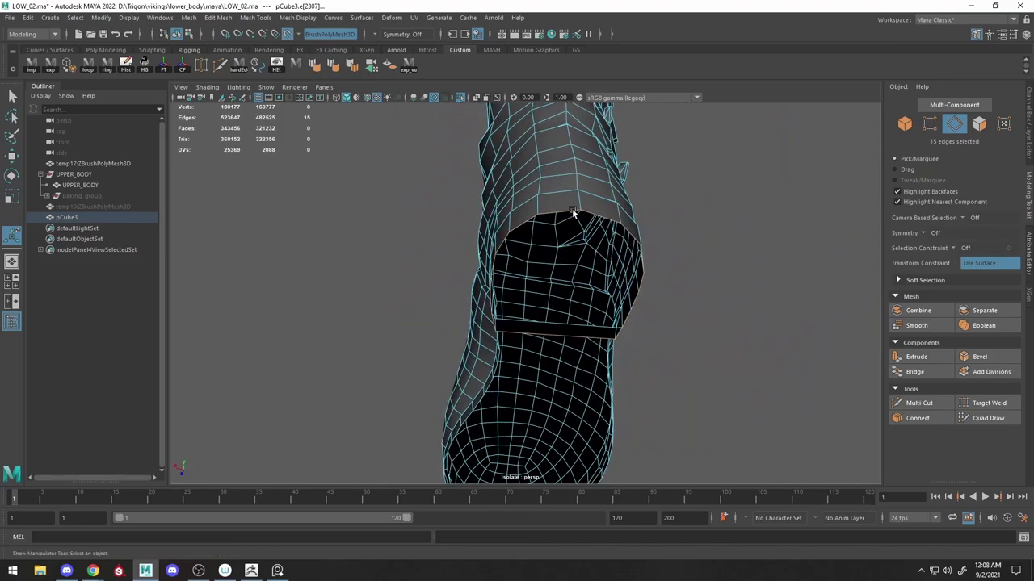
{"action": "mouse_move", "coordinate": [587, 318]}
{"action": "left_mouse_down", "text": "alt"}
{"action": "mouse_move", "coordinate": [554, 328]}
{"action": "mouse_move", "coordinate": [471, 296]}
{"action": "left_mouse_up", "text": "alt"}
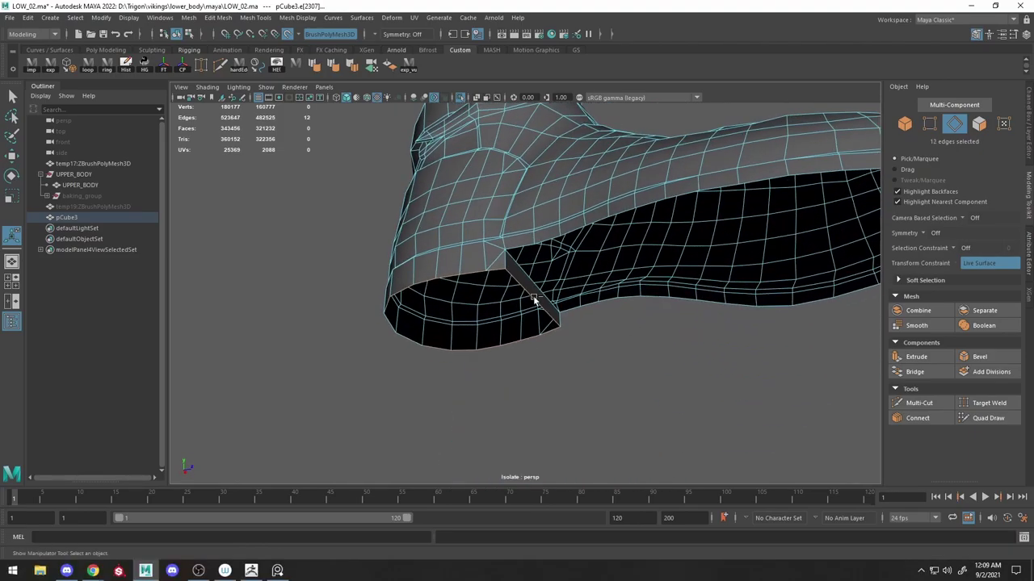
{"action": "right_click_drag", "start_coordinate": [471, 296], "coordinate": [604, 321], "text": "shift"}
Try selecting and moving heel edge loops, then undo those two changes.
{"action": "right_click_drag", "start_coordinate": [438, 258], "coordinate": [484, 275], "text": "shift"}
{"action": "key", "text": "w"}
{"action": "left_click_drag", "start_coordinate": [526, 272], "coordinate": [483, 279], "text": "alt"}
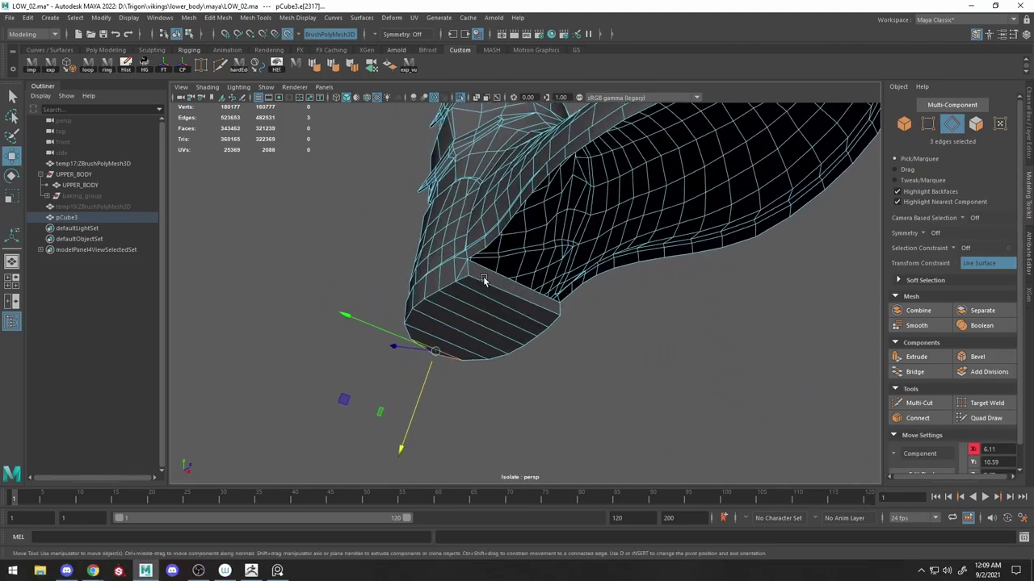
{"action": "double_click", "coordinate": [554, 299], "text": "shift"}
{"action": "left_click_drag", "start_coordinate": [554, 299], "coordinate": [429, 247], "text": "alt"}
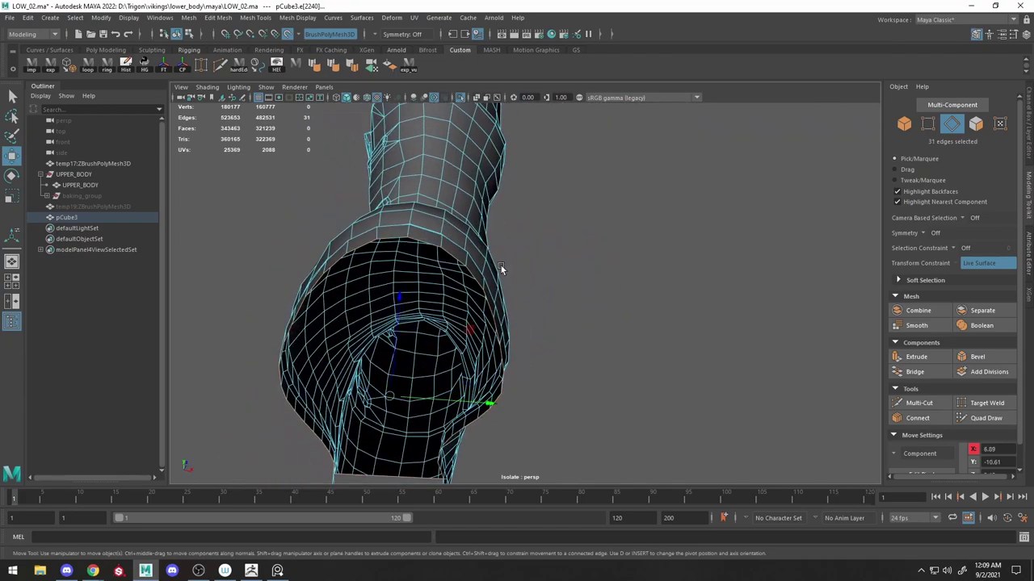
{"action": "key", "text": "ctrl+z"}
{"action": "key", "text": "ctrl+z"}
{"action": "key", "text": "ctrl+z"}
{"action": "key", "text": "ctrl+z"}
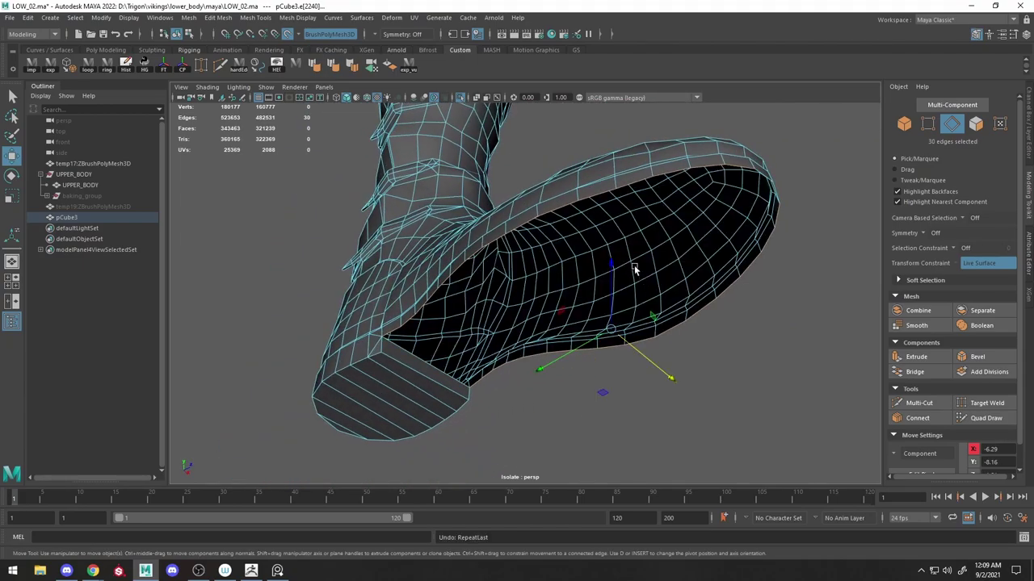
{"action": "key", "text": "ctrl+z"}
{"action": "key", "text": "ctrl+z"}
{"action": "key", "text": "ctrl+z"}
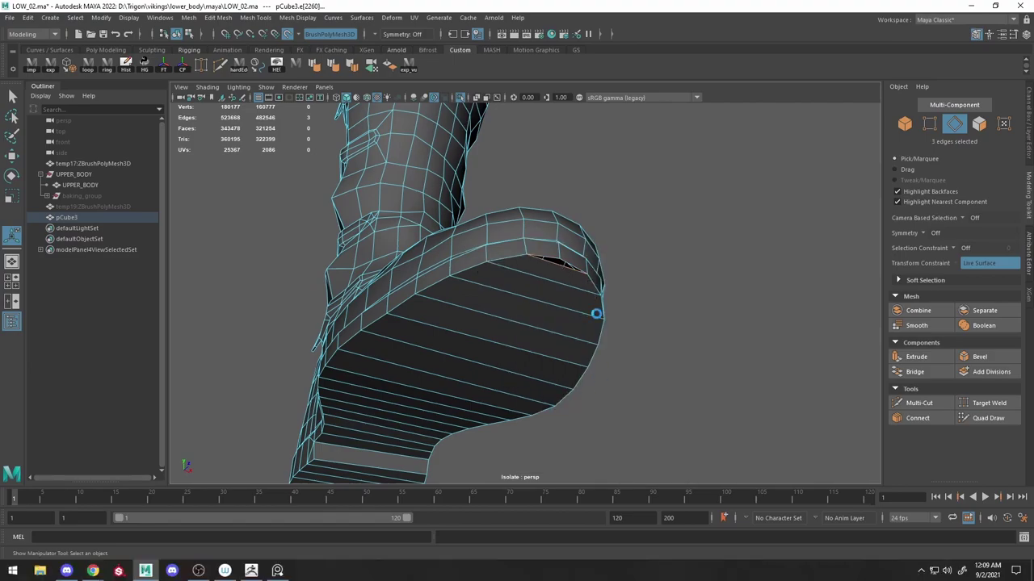
{"action": "mouse_move", "coordinate": [595, 314]}
{"action": "left_mouse_down", "text": "alt"}
{"action": "mouse_move", "coordinate": [504, 369]}
{"action": "mouse_move", "coordinate": [440, 310]}
{"action": "mouse_move", "coordinate": [534, 313]}
{"action": "left_mouse_up", "text": "alt"}
Select the sole rim loop plus heel corner edges and apply Harden Edge.
{"action": "scroll", "coordinate": [559, 279], "scroll_direction": "up", "scroll_amount": 5}
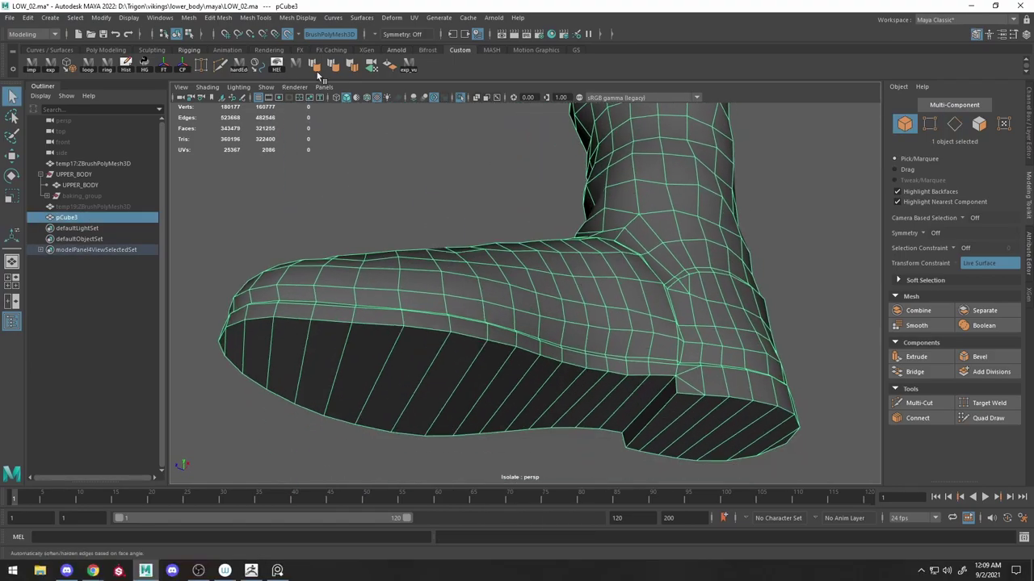
{"action": "key", "text": "F10"}
{"action": "left_click", "coordinate": [419, 328]}
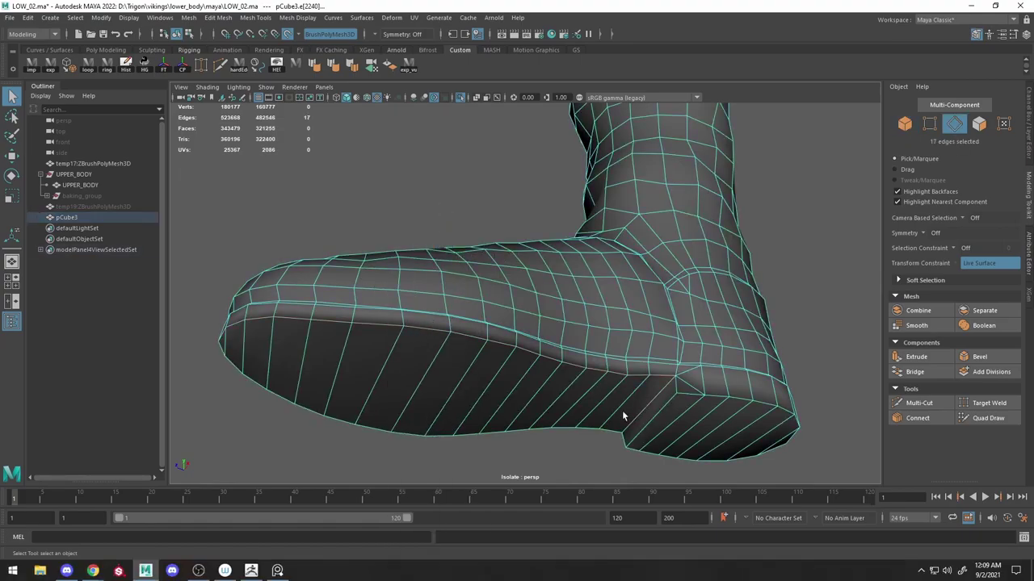
{"action": "mouse_move", "coordinate": [622, 416]}
{"action": "left_mouse_down", "text": "alt"}
{"action": "mouse_move", "coordinate": [439, 364]}
{"action": "mouse_move", "coordinate": [586, 363]}
{"action": "left_mouse_up", "text": "alt"}
{"action": "double_click", "coordinate": [580, 364], "text": "shift"}
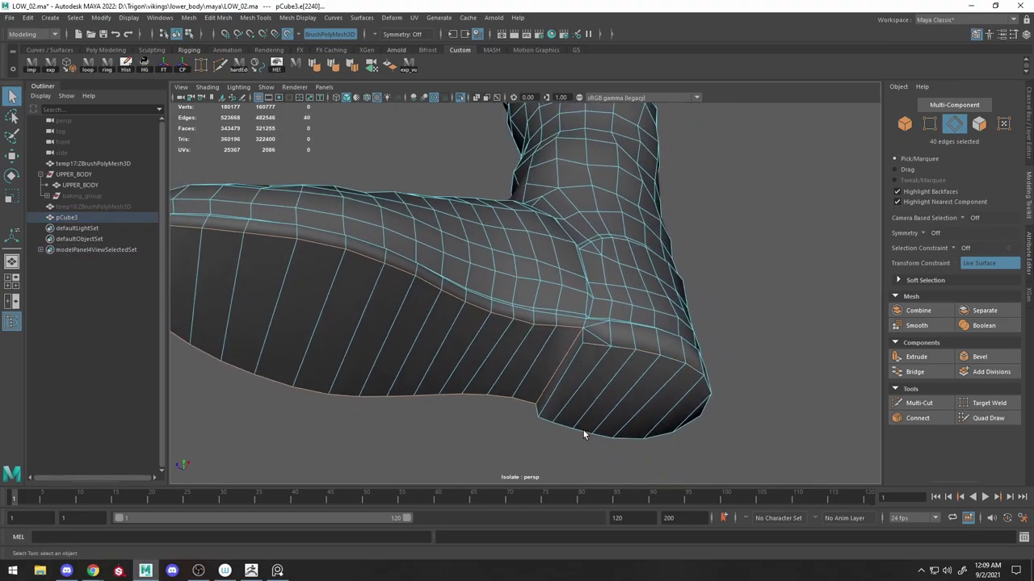
{"action": "left_click", "coordinate": [545, 420], "text": "shift"}
{"action": "left_click", "coordinate": [581, 339], "text": "shift"}
{"action": "right_click_drag", "start_coordinate": [583, 337], "coordinate": [669, 401], "text": "shift"}
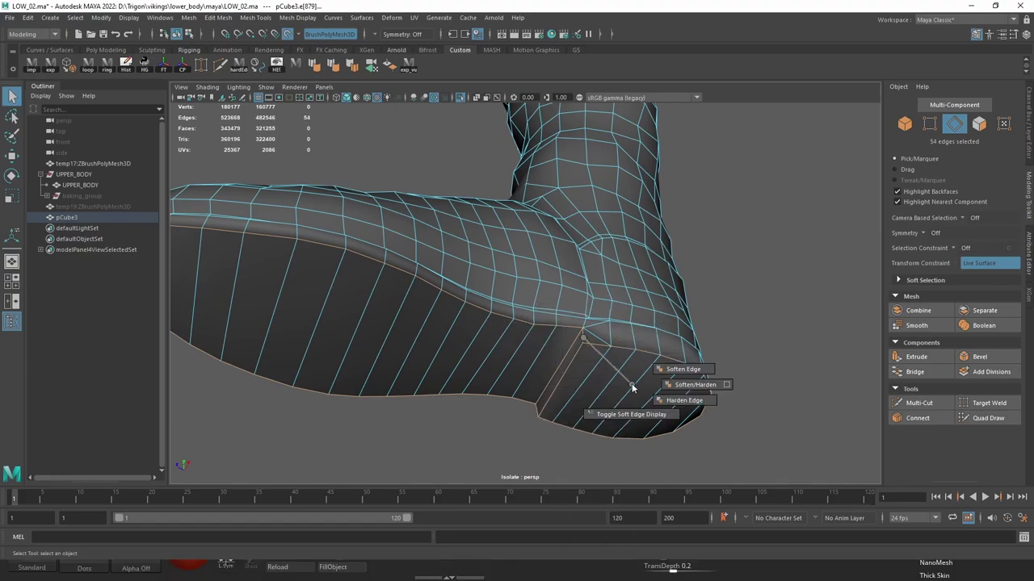
{"action": "left_click_drag", "start_coordinate": [626, 337], "coordinate": [611, 345], "text": "alt"}
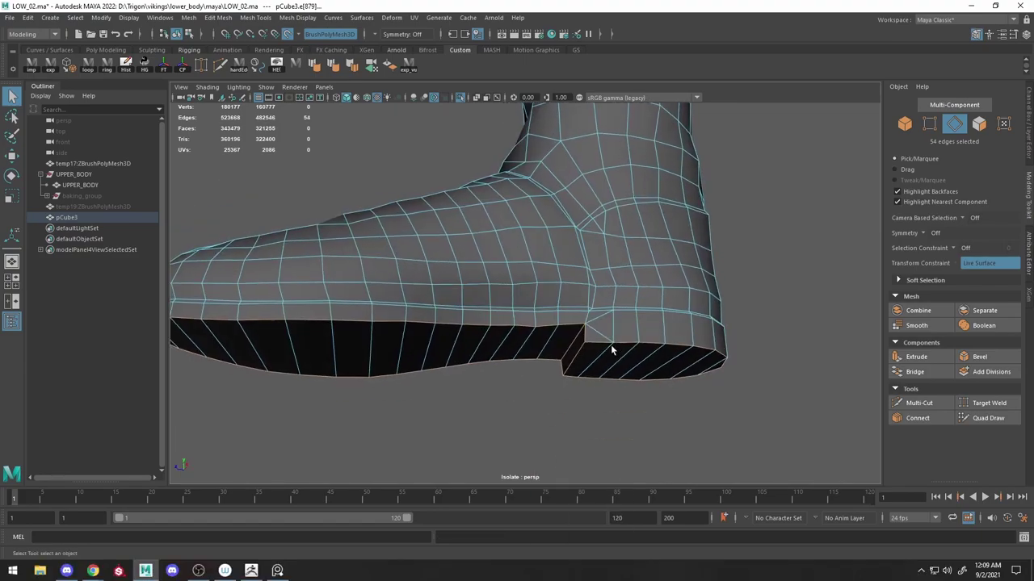
{"action": "left_click", "coordinate": [774, 169]}
{"action": "left_click_drag", "start_coordinate": [528, 227], "coordinate": [671, 269], "text": "alt"}
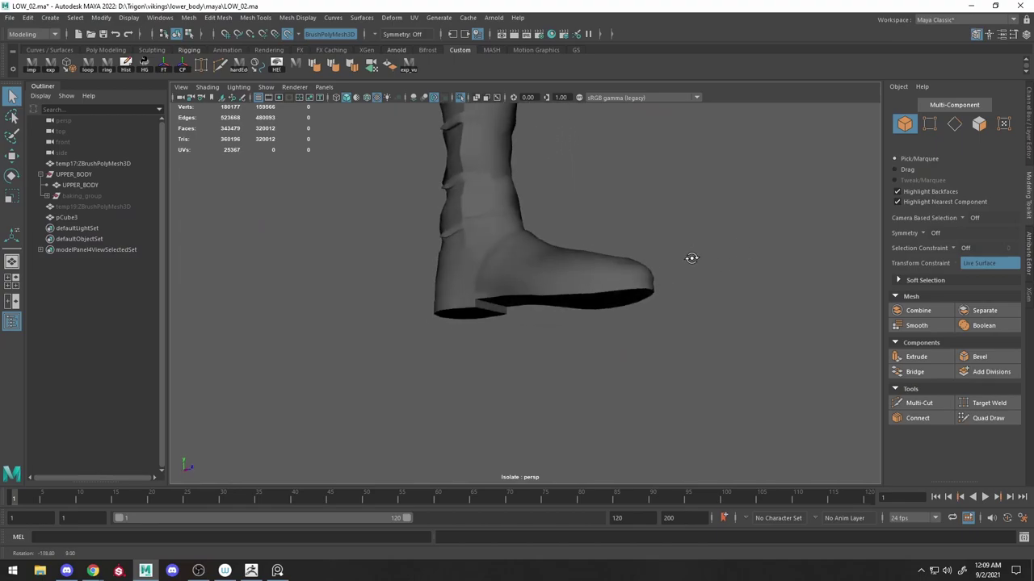
Select the low-poly boot and bring Quad Draw in close on the strap.
{"action": "left_click", "coordinate": [526, 237]}
{"action": "left_click_drag", "start_coordinate": [526, 237], "coordinate": [566, 259], "text": "alt"}
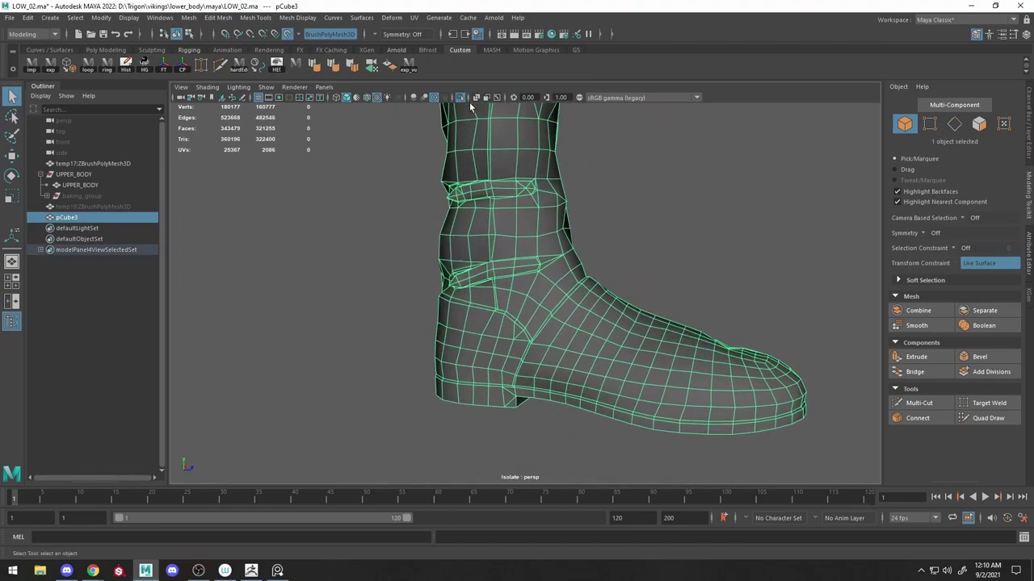
{"action": "scroll", "coordinate": [525, 266], "scroll_direction": "up", "scroll_amount": 3}
{"action": "left_click", "coordinate": [986, 417]}
{"action": "scroll", "coordinate": [517, 289], "scroll_direction": "down", "scroll_amount": 3}
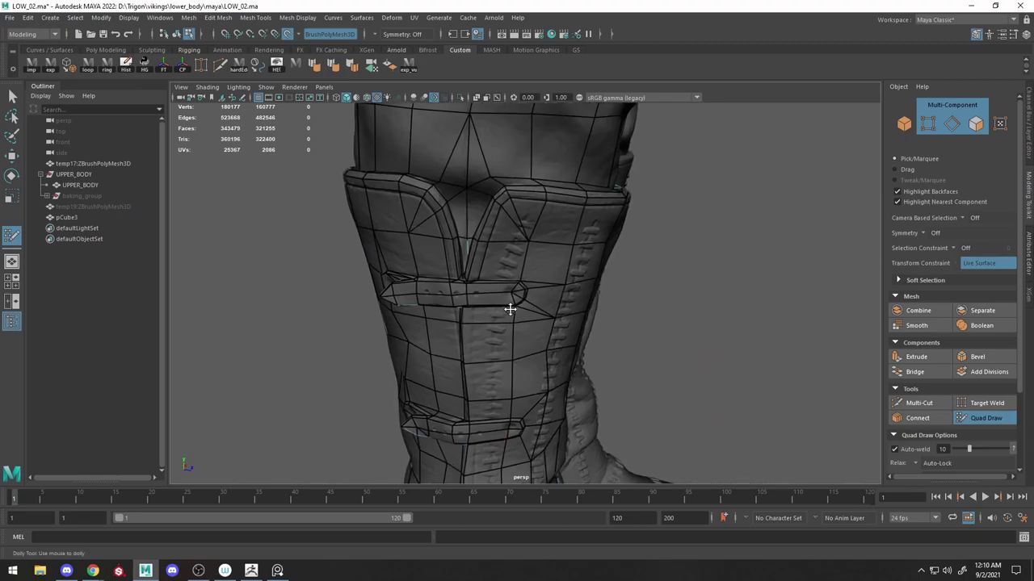
{"action": "left_click_drag", "start_coordinate": [512, 307], "coordinate": [535, 309], "text": "alt"}
{"action": "scroll", "coordinate": [545, 319], "scroll_direction": "up", "scroll_amount": 3}
{"action": "scroll", "coordinate": [545, 319], "scroll_direction": "down", "scroll_amount": 3}
{"action": "mouse_move", "coordinate": [595, 365]}
{"action": "left_mouse_down", "text": "alt"}
{"action": "mouse_move", "coordinate": [590, 315]}
{"action": "mouse_move", "coordinate": [600, 347]}
{"action": "left_mouse_up", "text": "alt"}
{"action": "scroll", "coordinate": [646, 291], "scroll_direction": "up", "scroll_amount": 5}
{"action": "key", "text": "w"}
Cut a new edge line beside the strap with Multi-Cut.
{"action": "key", "text": "ctrl+shift+x"}
{"action": "left_click_drag", "start_coordinate": [713, 257], "coordinate": [525, 292], "text": "alt"}
{"action": "left_click_drag", "start_coordinate": [517, 220], "coordinate": [498, 174], "text": "alt"}
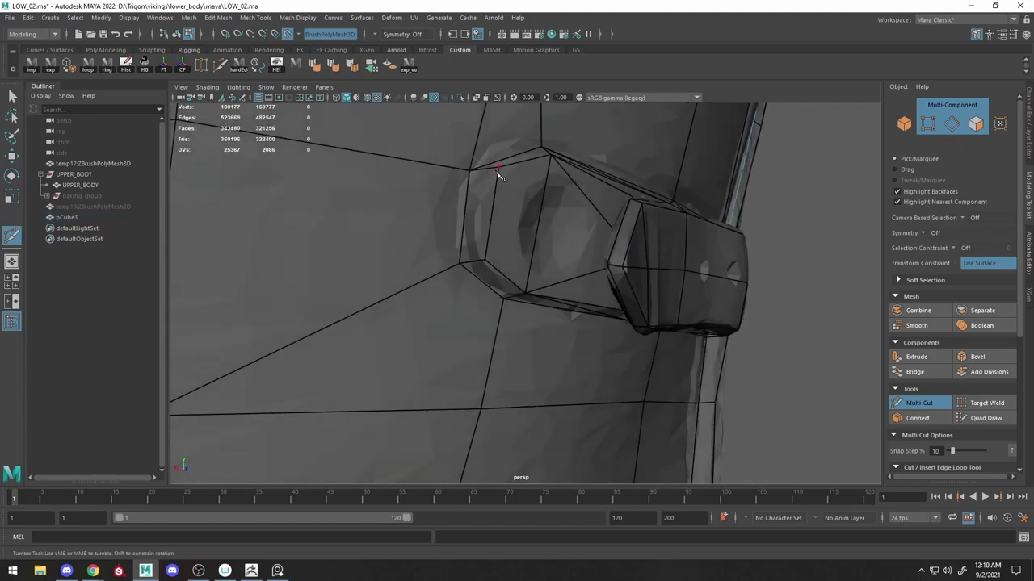
{"action": "left_click", "coordinate": [563, 245]}
{"action": "mouse_move", "coordinate": [563, 246]}
{"action": "left_mouse_down", "text": "alt"}
{"action": "mouse_move", "coordinate": [604, 252]}
{"action": "mouse_move", "coordinate": [485, 167]}
{"action": "mouse_move", "coordinate": [692, 330]}
{"action": "mouse_move", "coordinate": [567, 282]}
{"action": "left_mouse_up", "text": "alt"}
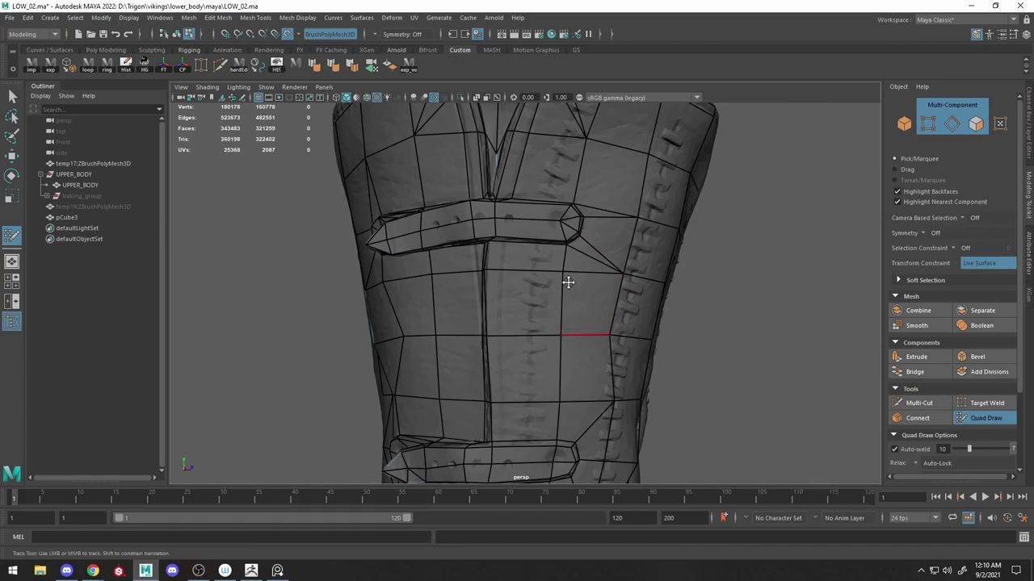
{"action": "scroll", "coordinate": [564, 319], "scroll_direction": "up", "scroll_amount": 3}
{"action": "mouse_move", "coordinate": [563, 319]}
{"action": "left_mouse_down", "text": "alt"}
{"action": "mouse_move", "coordinate": [614, 282]}
{"action": "mouse_move", "coordinate": [662, 266]}
{"action": "left_mouse_up", "text": "alt"}
{"action": "left_click", "coordinate": [918, 402]}
{"action": "scroll", "coordinate": [557, 347], "scroll_direction": "up", "scroll_amount": 2}
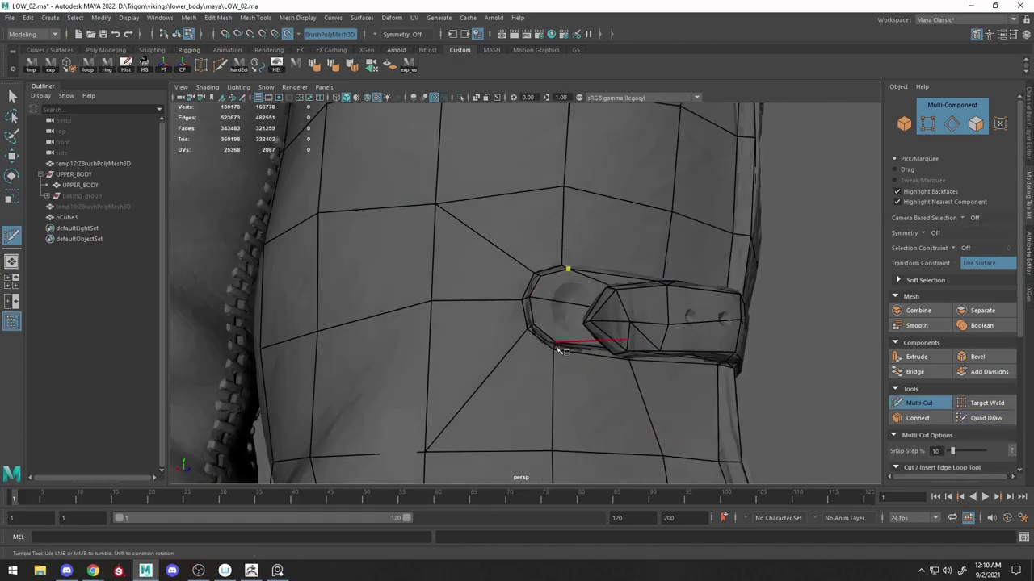
{"action": "scroll", "coordinate": [667, 302], "scroll_direction": "down", "scroll_amount": 5}
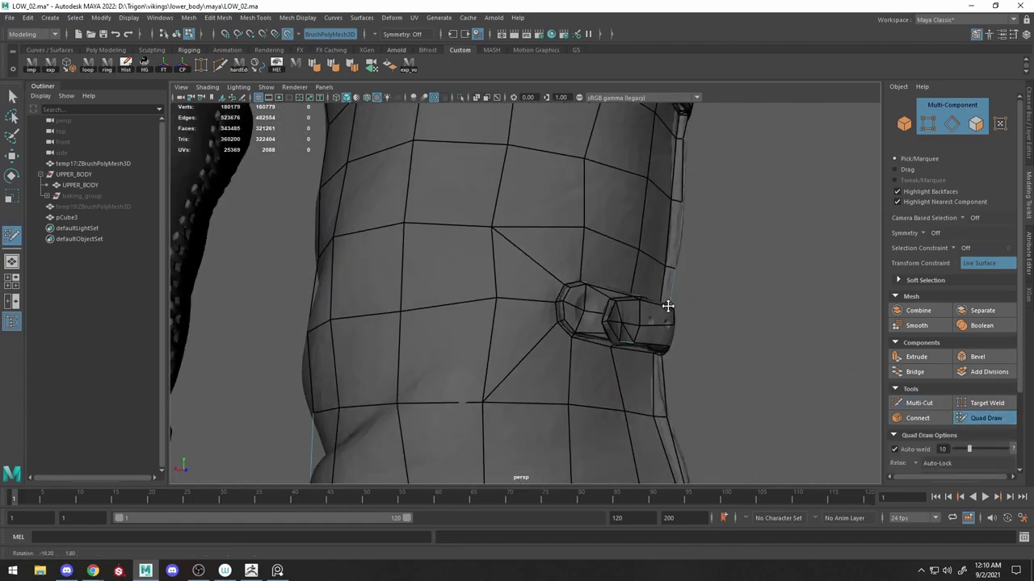
Check the strap's far end and return to Quad Draw on the boot cuff.
{"action": "left_click_drag", "start_coordinate": [668, 302], "coordinate": [533, 311], "text": "alt"}
{"action": "scroll", "coordinate": [484, 328], "scroll_direction": "up", "scroll_amount": 6}
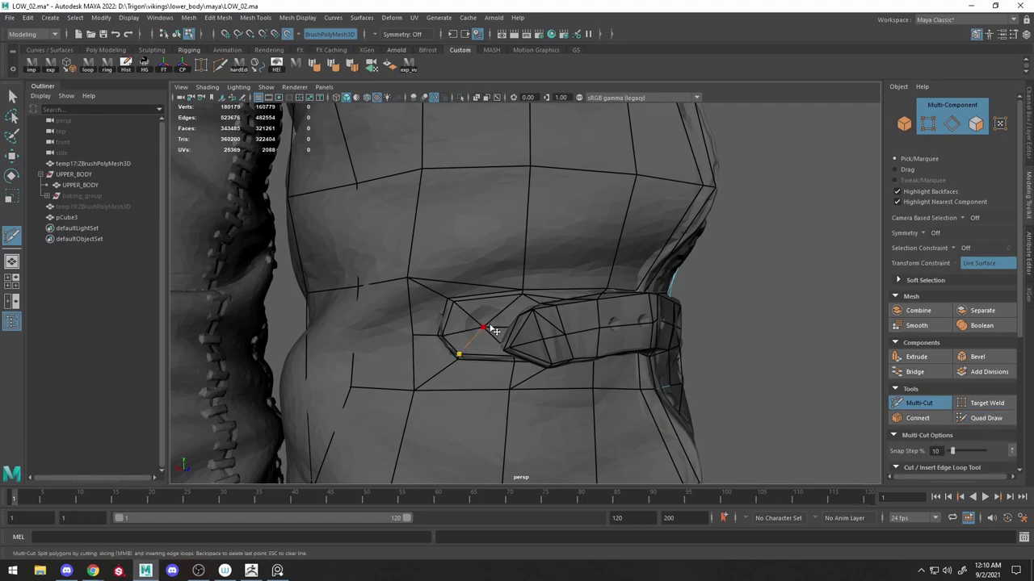
{"action": "scroll", "coordinate": [494, 330], "scroll_direction": "down", "scroll_amount": 4}
{"action": "mouse_move", "coordinate": [494, 330]}
{"action": "left_mouse_down", "text": "alt"}
{"action": "mouse_move", "coordinate": [525, 291]}
{"action": "mouse_move", "coordinate": [571, 318]}
{"action": "left_mouse_up", "text": "alt"}
{"action": "scroll", "coordinate": [525, 291], "scroll_direction": "up", "scroll_amount": 4}
{"action": "left_click", "coordinate": [986, 418]}
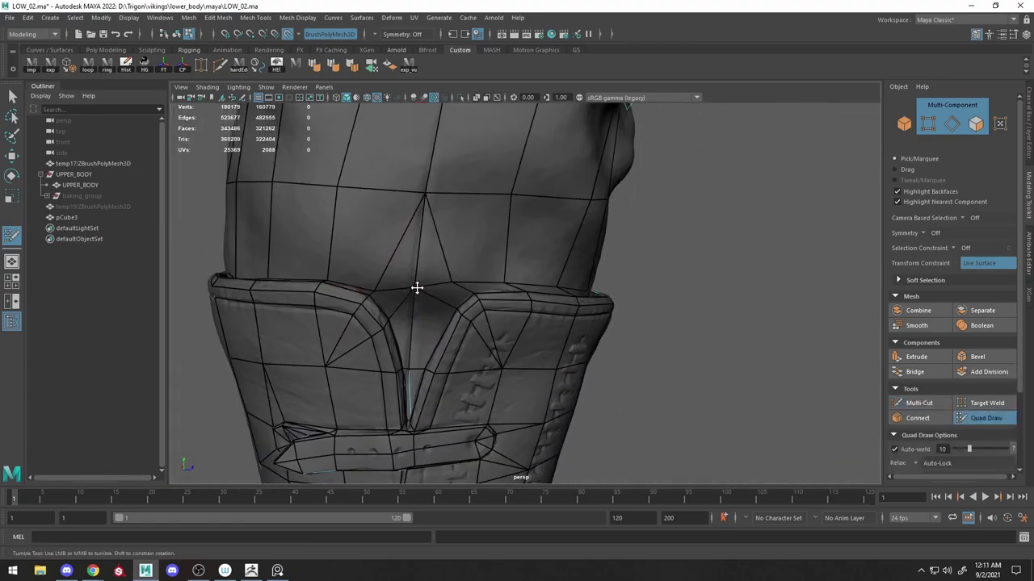
{"action": "mouse_move", "coordinate": [417, 288]}
{"action": "left_mouse_down", "text": "alt"}
{"action": "mouse_move", "coordinate": [419, 308]}
{"action": "mouse_move", "coordinate": [457, 302]}
{"action": "left_mouse_up", "text": "alt"}
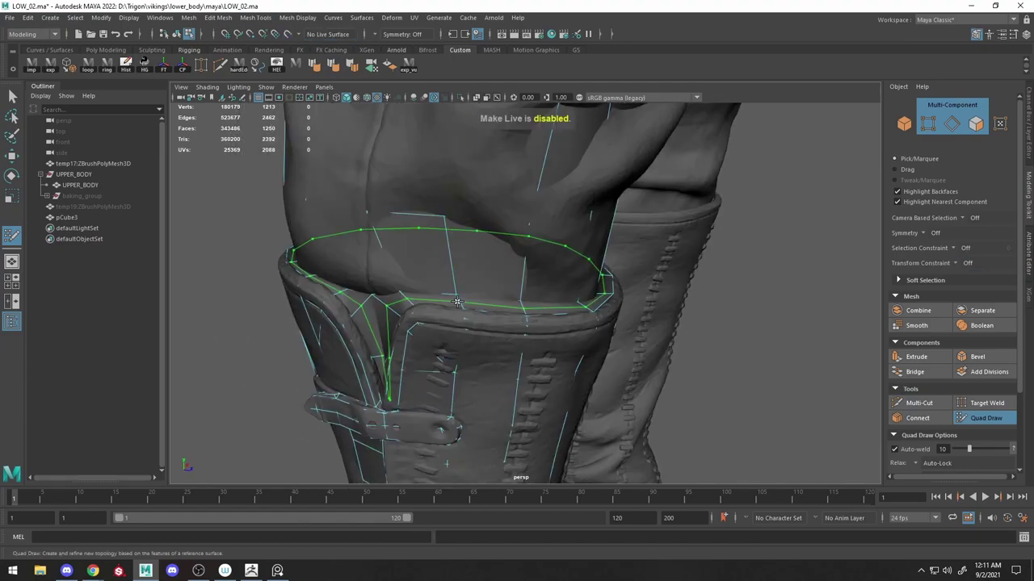
Isolate the low-poly leg and inspect its cuff vertices in vertex mode.
{"action": "right_click_drag", "start_coordinate": [384, 249], "coordinate": [436, 235]}
{"action": "key", "text": "w"}
{"action": "key", "text": "ctrl+1"}
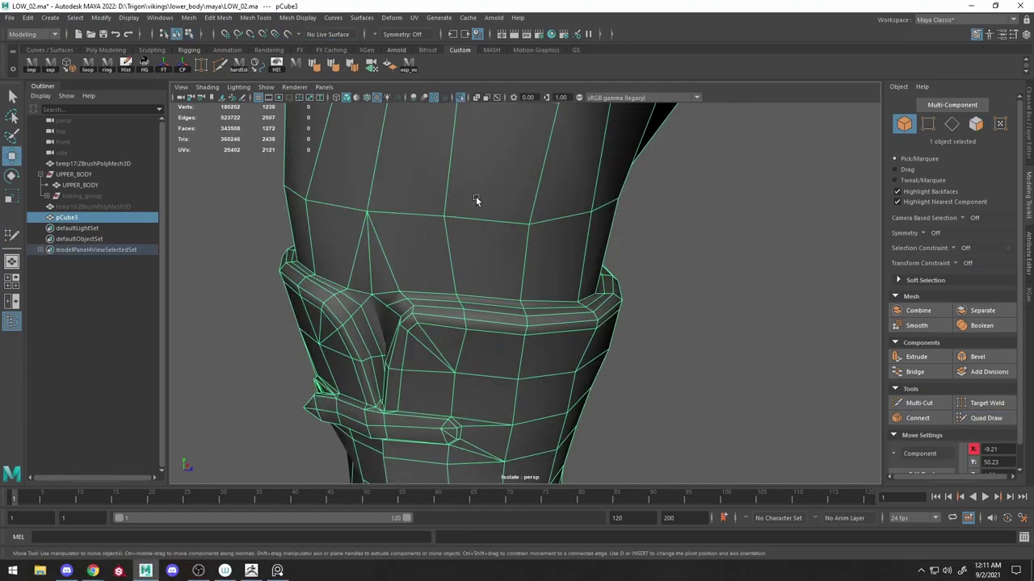
{"action": "right_click_drag", "start_coordinate": [441, 272], "coordinate": [394, 260]}
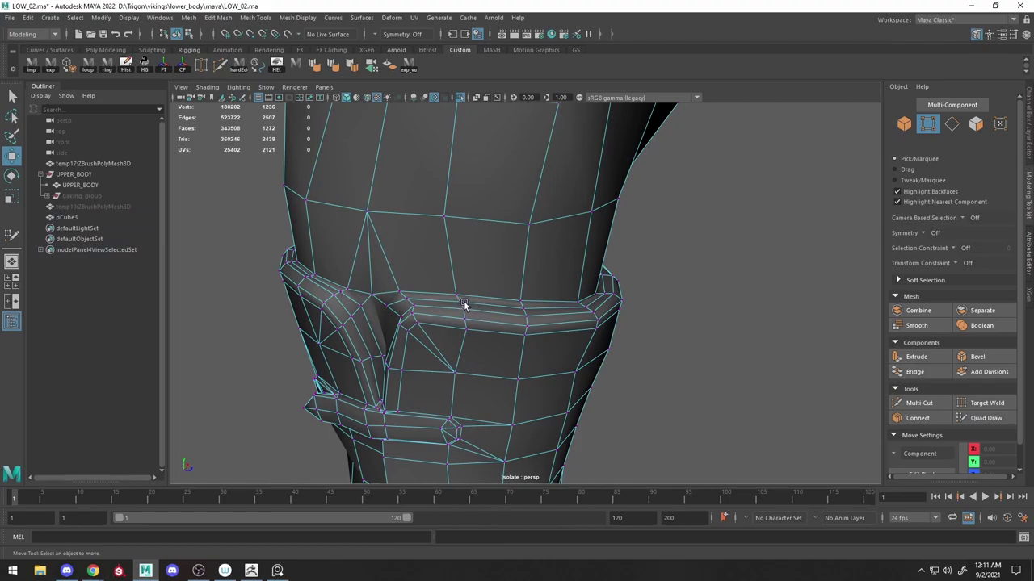
{"action": "scroll", "coordinate": [356, 329], "scroll_direction": "up", "scroll_amount": 5}
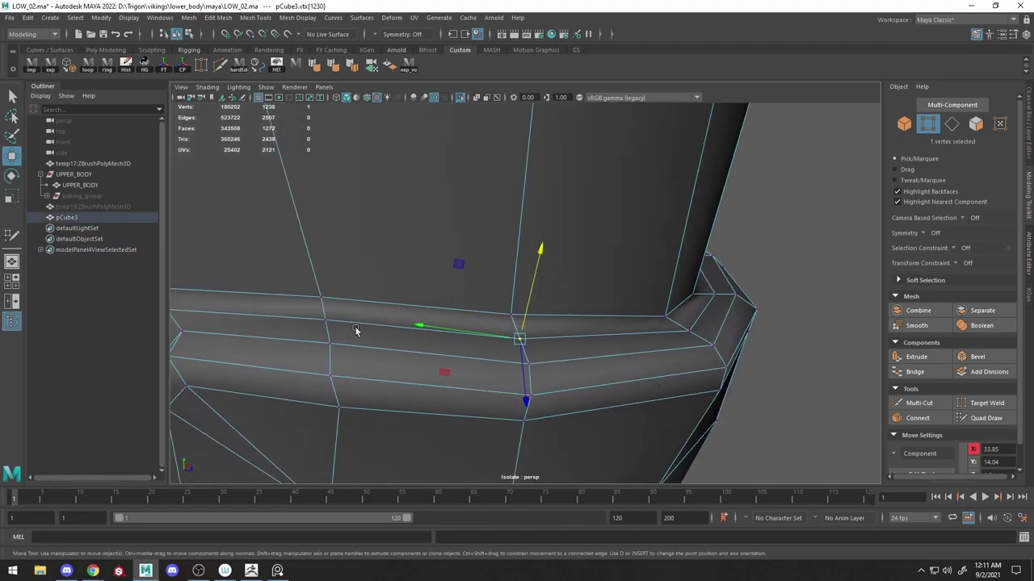
{"action": "scroll", "coordinate": [440, 236], "scroll_direction": "down", "scroll_amount": 5}
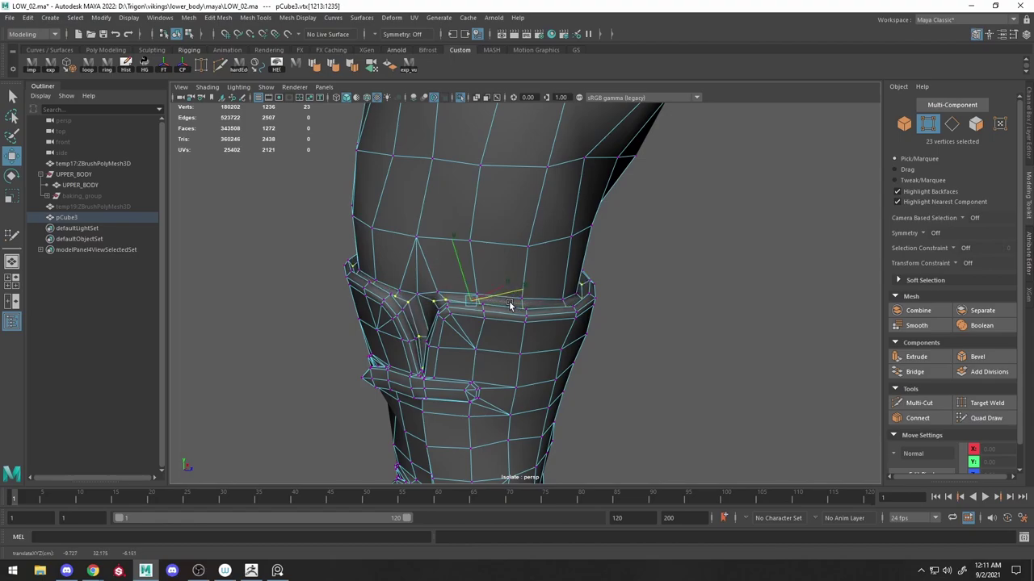
{"action": "mouse_move", "coordinate": [508, 306]}
{"action": "left_mouse_down", "text": "alt"}
{"action": "mouse_move", "coordinate": [544, 296]}
{"action": "mouse_move", "coordinate": [501, 309]}
{"action": "left_mouse_up", "text": "alt"}
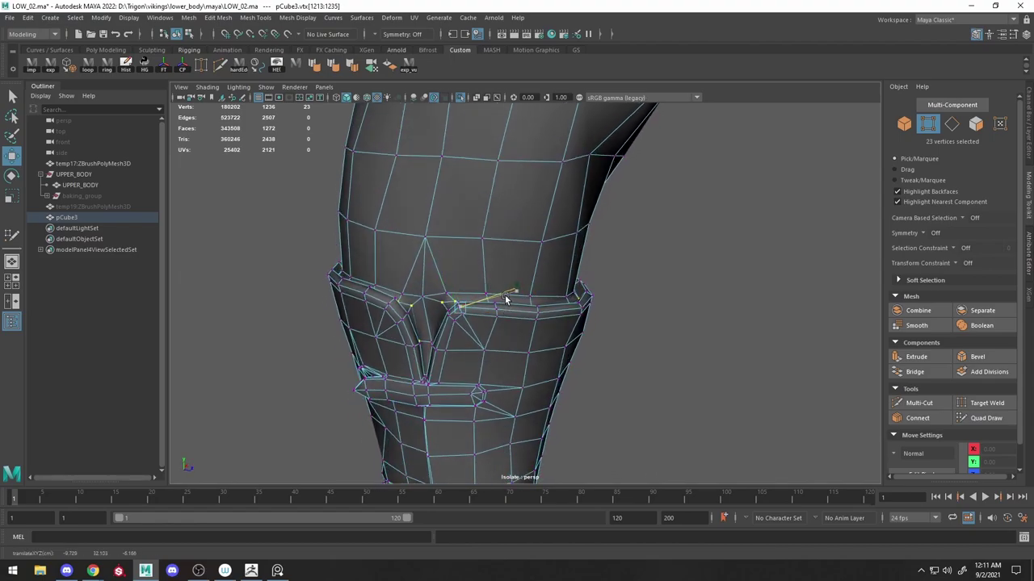
{"action": "right_click_drag", "start_coordinate": [496, 231], "coordinate": [554, 214]}
{"action": "mouse_move", "coordinate": [665, 272]}
{"action": "left_mouse_down", "text": "alt"}
{"action": "mouse_move", "coordinate": [653, 279]}
{"action": "mouse_move", "coordinate": [546, 224]}
{"action": "mouse_move", "coordinate": [576, 269]}
{"action": "mouse_move", "coordinate": [565, 245]}
{"action": "left_mouse_up", "text": "alt"}
{"action": "scroll", "coordinate": [576, 269], "scroll_direction": "up", "scroll_amount": 3}
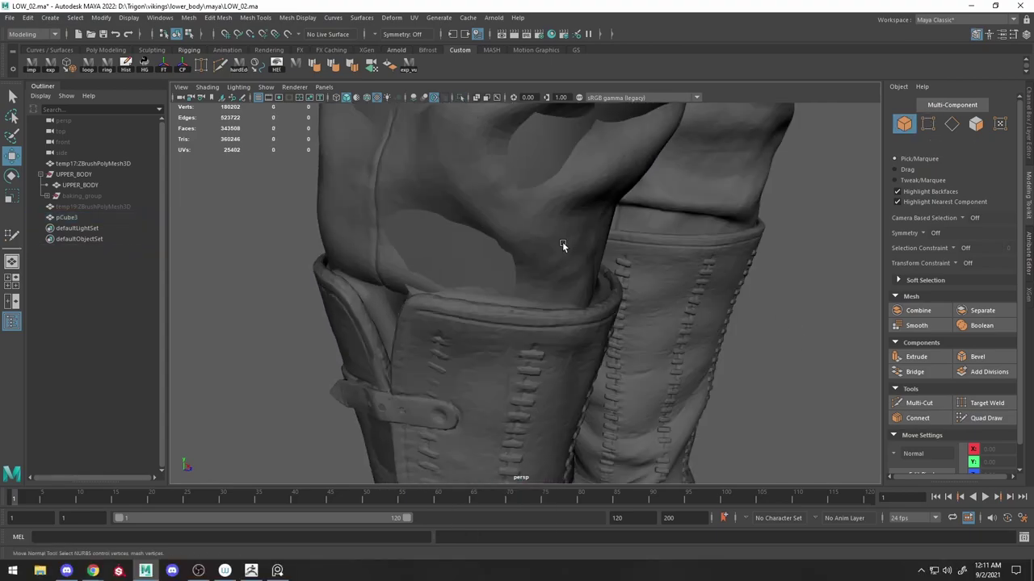
Select and frame cuff rim vertices, toggling wireframe to reveal hidden ones.
{"action": "left_click", "coordinate": [618, 287]}
{"action": "key", "text": "ctrl+1"}
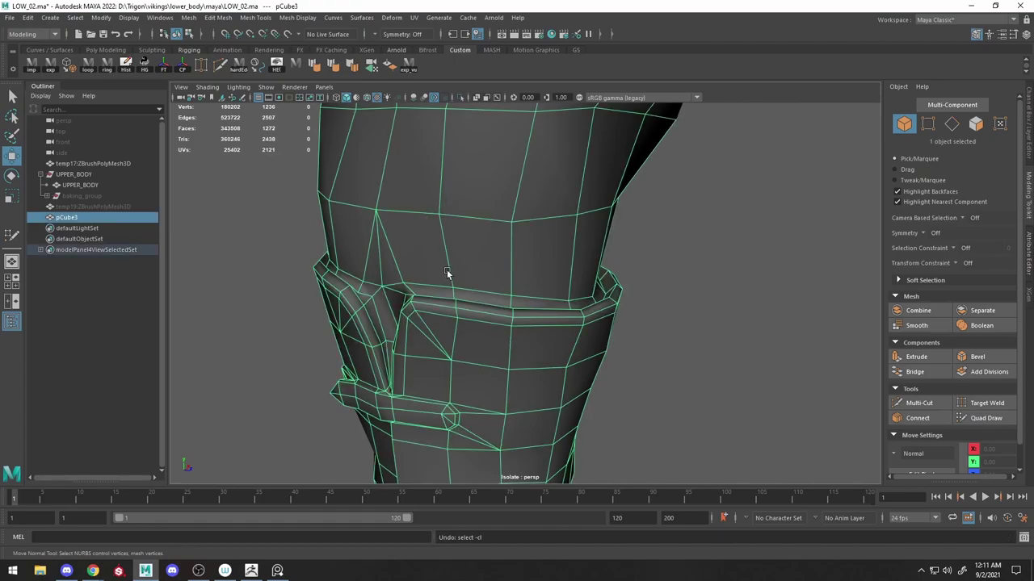
{"action": "scroll", "coordinate": [384, 301], "scroll_direction": "up", "scroll_amount": 2}
{"action": "left_click", "coordinate": [538, 266]}
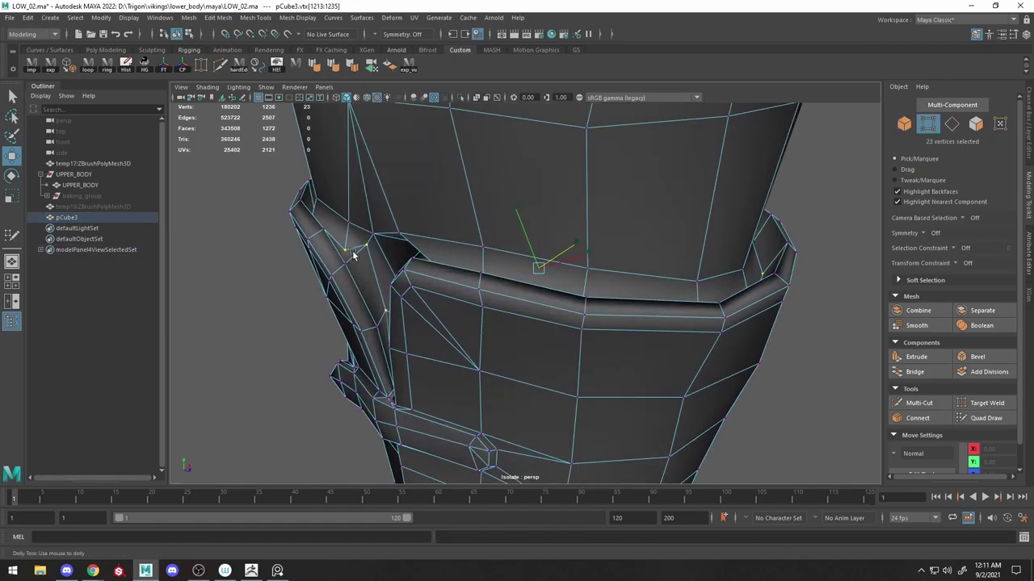
{"action": "key", "text": "f"}
{"action": "mouse_move", "coordinate": [537, 278]}
{"action": "left_mouse_down", "text": "alt"}
{"action": "mouse_move", "coordinate": [565, 273]}
{"action": "mouse_move", "coordinate": [526, 324]}
{"action": "mouse_move", "coordinate": [484, 298]}
{"action": "left_mouse_up", "text": "alt"}
{"action": "left_click", "coordinate": [528, 323]}
{"action": "key", "text": "4"}
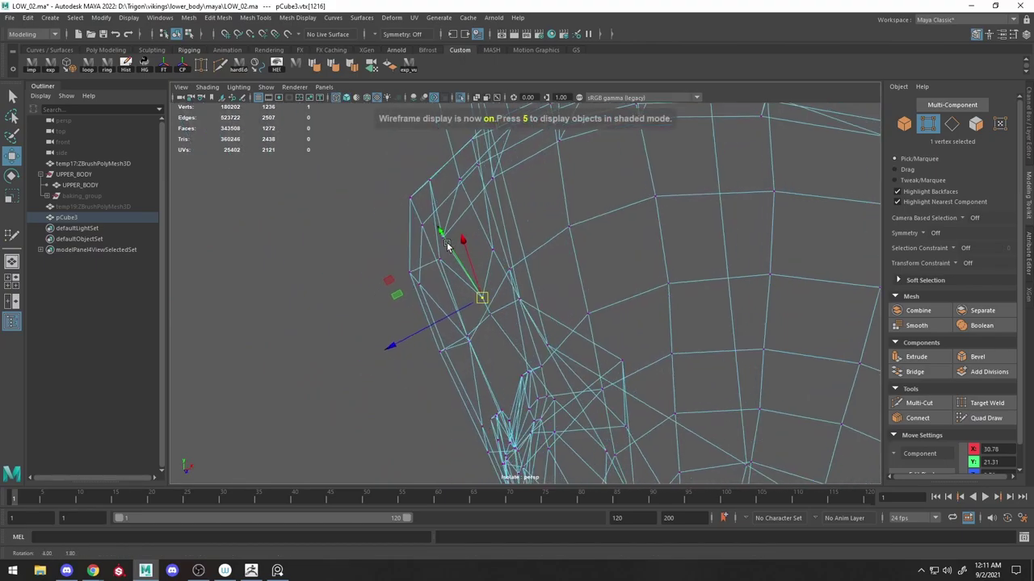
{"action": "left_click", "coordinate": [445, 237]}
{"action": "key", "text": "6"}
{"action": "right_click_drag", "start_coordinate": [452, 226], "coordinate": [466, 217], "text": "alt"}
{"action": "scroll", "coordinate": [501, 226], "scroll_direction": "down", "scroll_amount": 5}
Toggle Isolate Select to compare the low-poly leg against the high-poly sculpt.
{"action": "key", "text": "F8"}
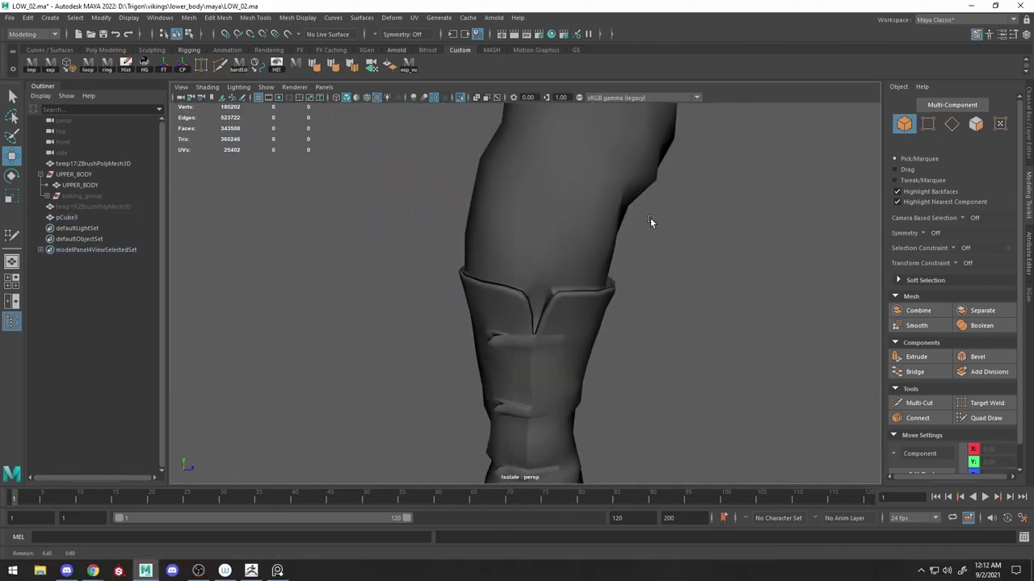
{"action": "left_click", "coordinate": [509, 256]}
{"action": "scroll", "coordinate": [611, 256], "scroll_direction": "up", "scroll_amount": 5}
{"action": "scroll", "coordinate": [611, 255], "scroll_direction": "down", "scroll_amount": 3}
{"action": "key", "text": "ctrl+1"}
{"action": "mouse_move", "coordinate": [534, 252]}
{"action": "left_mouse_down", "text": "alt"}
{"action": "mouse_move", "coordinate": [424, 172]}
{"action": "mouse_move", "coordinate": [552, 286]}
{"action": "mouse_move", "coordinate": [340, 305]}
{"action": "mouse_move", "coordinate": [530, 288]}
{"action": "left_mouse_up", "text": "alt"}
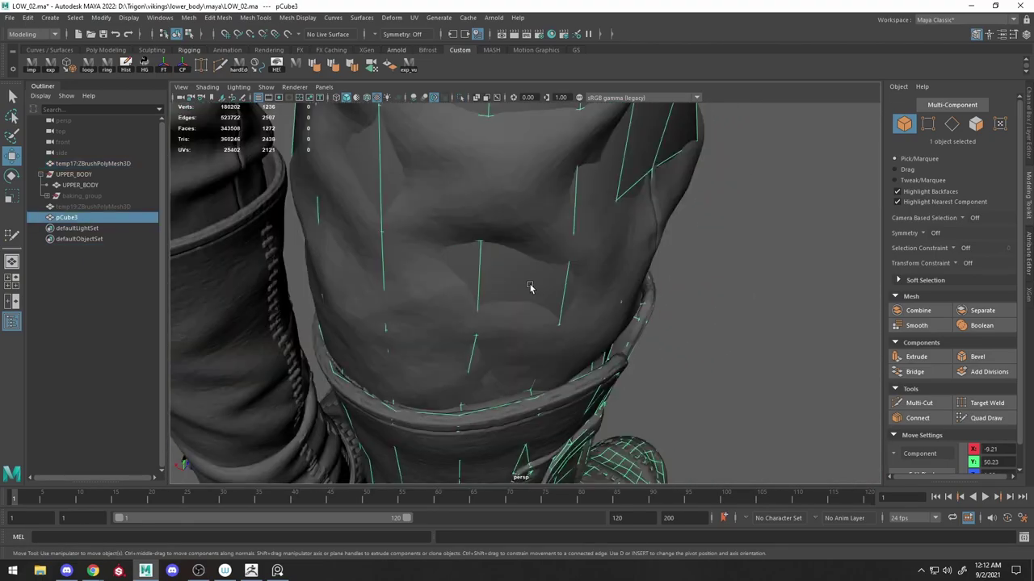
{"action": "key", "text": "ctrl+1"}
{"action": "mouse_move", "coordinate": [775, 296]}
{"action": "left_mouse_down", "text": "alt"}
{"action": "mouse_move", "coordinate": [434, 305]}
{"action": "mouse_move", "coordinate": [609, 269]}
{"action": "mouse_move", "coordinate": [378, 268]}
{"action": "left_mouse_up", "text": "alt"}
{"action": "scroll", "coordinate": [609, 269], "scroll_direction": "up", "scroll_amount": 3}
Briefly start Multi-Cut, return to Move, and undo a stray object selection.
{"action": "left_click", "coordinate": [921, 403]}
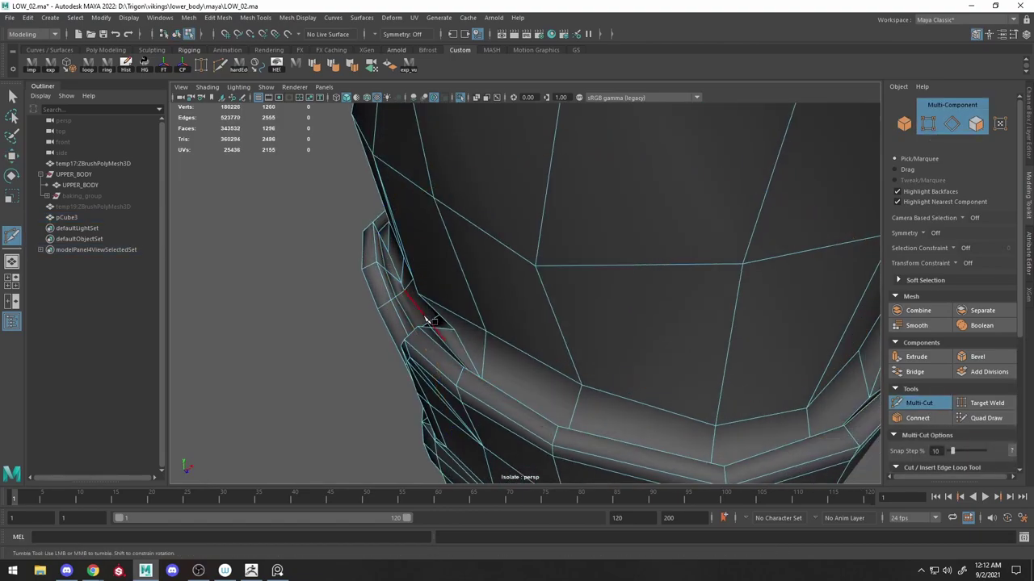
{"action": "key", "text": "w"}
{"action": "scroll", "coordinate": [512, 192], "scroll_direction": "down", "scroll_amount": 3}
{"action": "scroll", "coordinate": [526, 258], "scroll_direction": "down", "scroll_amount": 3}
{"action": "scroll", "coordinate": [695, 274], "scroll_direction": "up", "scroll_amount": 3}
{"action": "left_click", "coordinate": [577, 224]}
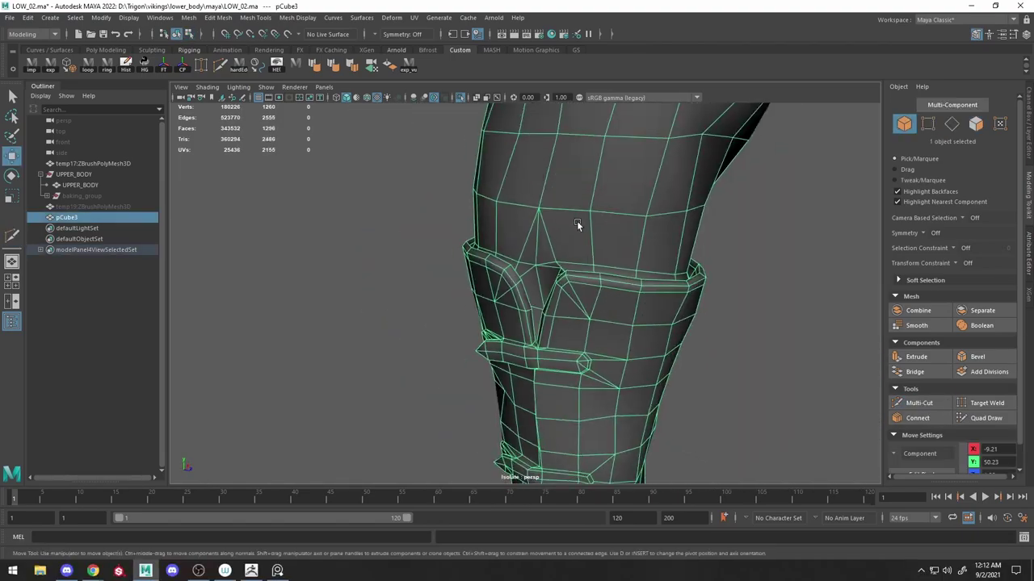
{"action": "scroll", "coordinate": [576, 224], "scroll_direction": "up", "scroll_amount": 5}
{"action": "key", "text": "ctrl+z"}
{"action": "scroll", "coordinate": [669, 285], "scroll_direction": "up", "scroll_amount": 2}
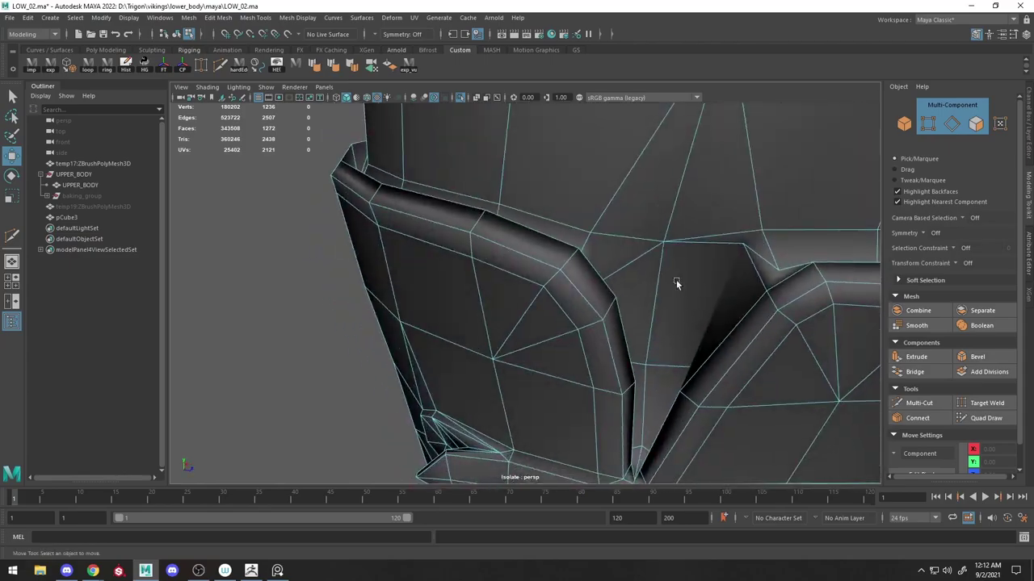
Select and frame vertices on the cuff fold and strap, switching between wireframe and shaded.
{"action": "left_click", "coordinate": [676, 282]}
{"action": "key", "text": "f"}
{"action": "scroll", "coordinate": [579, 312], "scroll_direction": "down", "scroll_amount": 5}
{"action": "mouse_move", "coordinate": [516, 316]}
{"action": "left_mouse_down", "text": "alt"}
{"action": "mouse_move", "coordinate": [531, 323]}
{"action": "mouse_move", "coordinate": [520, 349]}
{"action": "mouse_move", "coordinate": [657, 328]}
{"action": "left_mouse_up", "text": "alt"}
{"action": "left_click", "coordinate": [540, 326]}
{"action": "key", "text": "f"}
{"action": "mouse_move", "coordinate": [540, 325]}
{"action": "left_mouse_down", "text": "alt"}
{"action": "mouse_move", "coordinate": [565, 339]}
{"action": "mouse_move", "coordinate": [525, 347]}
{"action": "mouse_move", "coordinate": [577, 381]}
{"action": "mouse_move", "coordinate": [525, 426]}
{"action": "left_mouse_up", "text": "alt"}
{"action": "key", "text": "4"}
{"action": "key", "text": "5"}
{"action": "left_click", "coordinate": [532, 336]}
{"action": "mouse_move", "coordinate": [533, 339]}
{"action": "left_mouse_down", "text": "alt"}
{"action": "mouse_move", "coordinate": [560, 342]}
{"action": "mouse_move", "coordinate": [554, 270]}
{"action": "mouse_move", "coordinate": [693, 359]}
{"action": "left_mouse_up", "text": "alt"}
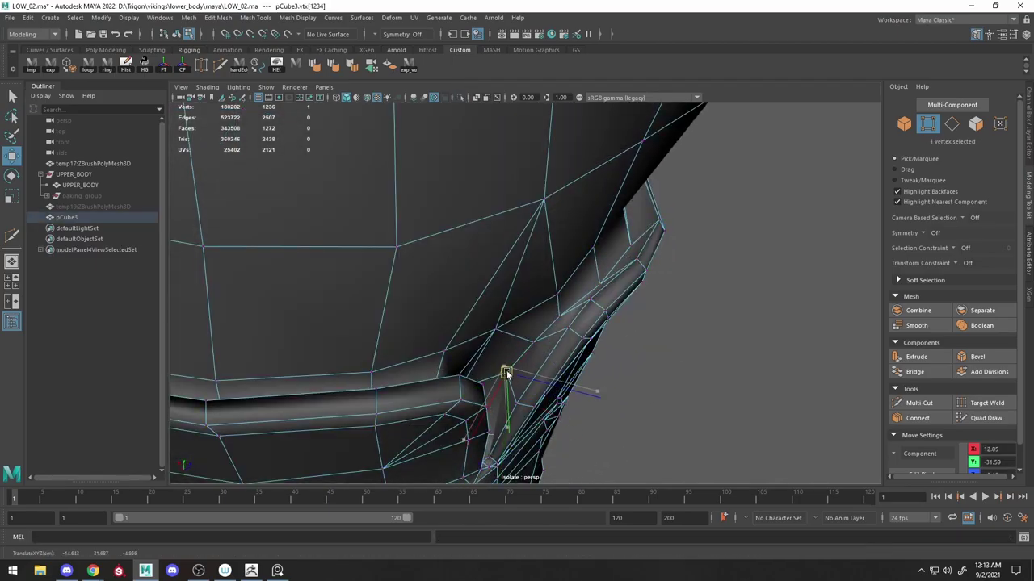
{"action": "left_click_drag", "start_coordinate": [505, 373], "coordinate": [484, 272], "text": "alt"}
Nudge neighbouring cuff-edge vertices into place and select a strap-underside vertex.
{"action": "left_click", "coordinate": [524, 293]}
{"action": "key", "text": "4"}
{"action": "mouse_move", "coordinate": [582, 282]}
{"action": "left_mouse_down", "text": "alt"}
{"action": "mouse_move", "coordinate": [578, 259]}
{"action": "mouse_move", "coordinate": [535, 326]}
{"action": "mouse_move", "coordinate": [525, 300]}
{"action": "mouse_move", "coordinate": [546, 293]}
{"action": "mouse_move", "coordinate": [569, 337]}
{"action": "left_mouse_up", "text": "alt"}
{"action": "left_click", "coordinate": [547, 293]}
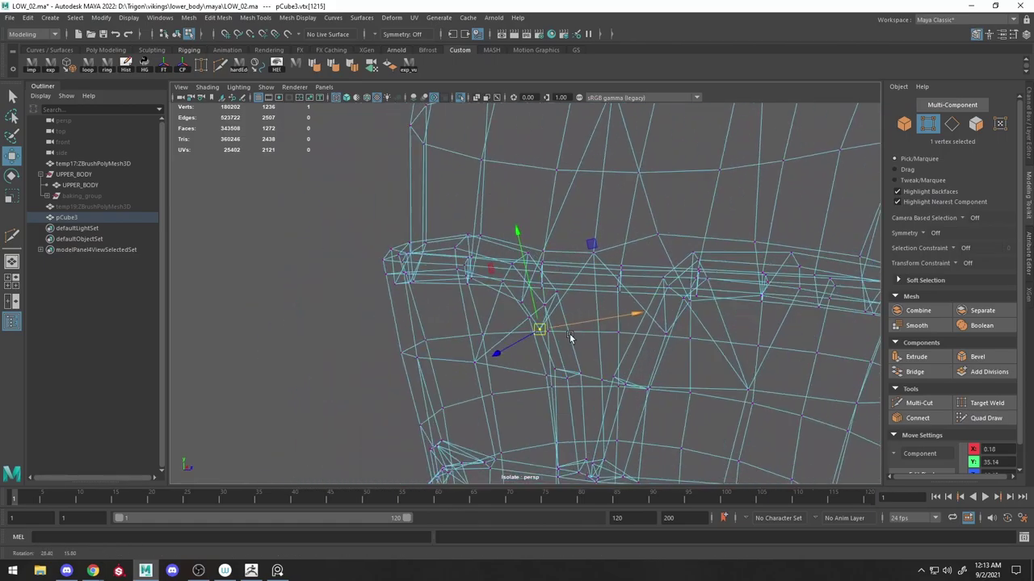
{"action": "key", "text": "5"}
{"action": "left_click_drag", "start_coordinate": [592, 257], "coordinate": [595, 255]}
{"action": "mouse_move", "coordinate": [753, 243]}
{"action": "left_mouse_down", "text": "alt"}
{"action": "mouse_move", "coordinate": [637, 223]}
{"action": "mouse_move", "coordinate": [689, 337]}
{"action": "mouse_move", "coordinate": [509, 226]}
{"action": "mouse_move", "coordinate": [548, 331]}
{"action": "left_mouse_up", "text": "alt"}
{"action": "left_click", "coordinate": [548, 331]}
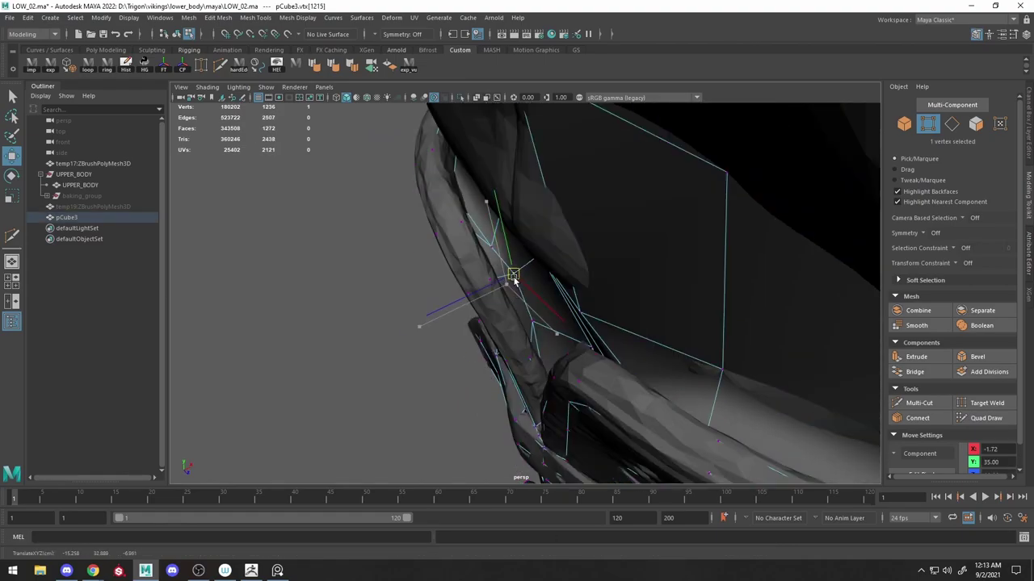
{"action": "mouse_move", "coordinate": [514, 281]}
{"action": "left_mouse_down", "text": "alt"}
{"action": "mouse_move", "coordinate": [664, 288]}
{"action": "mouse_move", "coordinate": [535, 180]}
{"action": "left_mouse_up", "text": "alt"}
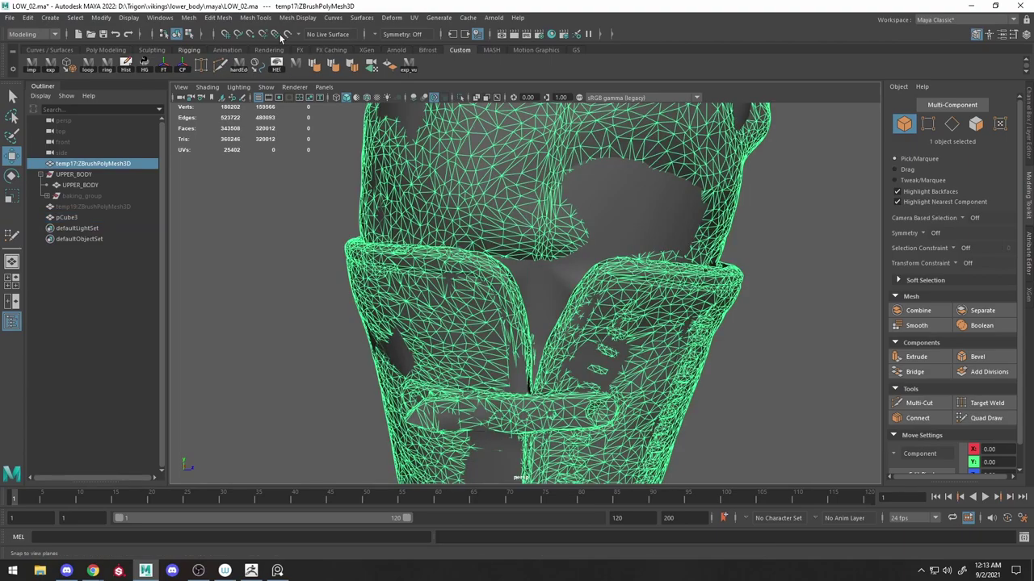
With Quad Draw active, orbit around the cuff and strap to check their topology.
{"action": "left_click", "coordinate": [964, 415]}
{"action": "left_click_drag", "start_coordinate": [517, 323], "coordinate": [541, 342], "text": "alt"}
{"action": "mouse_move", "coordinate": [552, 264]}
{"action": "left_mouse_down", "text": "alt"}
{"action": "mouse_move", "coordinate": [549, 388]}
{"action": "mouse_move", "coordinate": [563, 357]}
{"action": "mouse_move", "coordinate": [563, 374]}
{"action": "mouse_move", "coordinate": [560, 250]}
{"action": "mouse_move", "coordinate": [694, 275]}
{"action": "mouse_move", "coordinate": [537, 282]}
{"action": "mouse_move", "coordinate": [708, 275]}
{"action": "mouse_move", "coordinate": [680, 293]}
{"action": "mouse_move", "coordinate": [601, 246]}
{"action": "mouse_move", "coordinate": [519, 277]}
{"action": "mouse_move", "coordinate": [565, 266]}
{"action": "mouse_move", "coordinate": [555, 236]}
{"action": "mouse_move", "coordinate": [727, 388]}
{"action": "left_mouse_up", "text": "alt"}
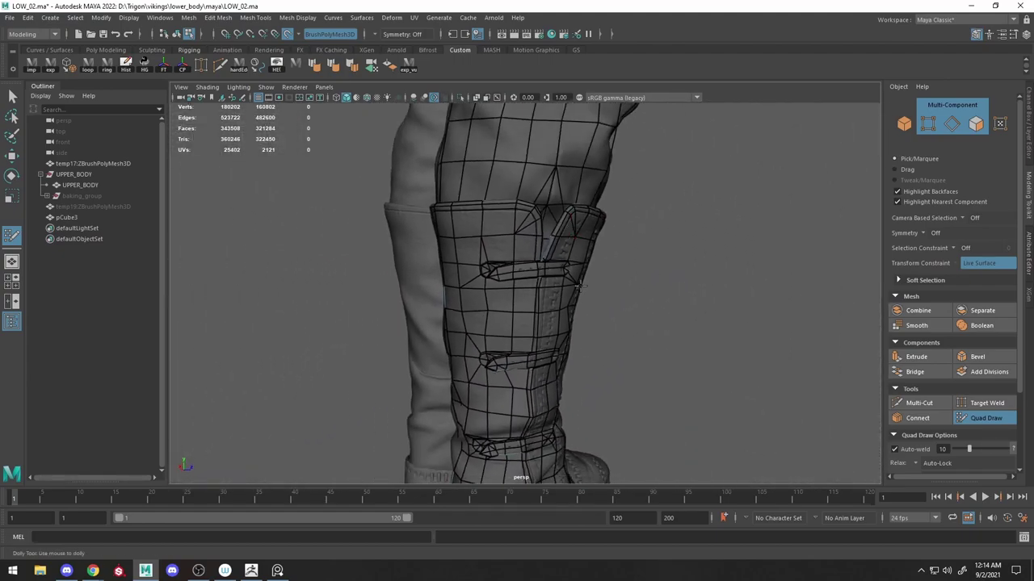
{"action": "mouse_move", "coordinate": [727, 388]}
{"action": "right_mouse_down", "text": "alt"}
{"action": "mouse_move", "coordinate": [778, 404]}
{"action": "mouse_move", "coordinate": [658, 387]}
{"action": "right_mouse_up", "text": "alt"}
{"action": "middle_click_drag", "start_coordinate": [659, 386], "coordinate": [559, 237], "text": "alt"}
{"action": "mouse_move", "coordinate": [559, 237]}
{"action": "right_mouse_down", "text": "alt"}
{"action": "mouse_move", "coordinate": [639, 323]}
{"action": "mouse_move", "coordinate": [593, 341]}
{"action": "mouse_move", "coordinate": [558, 212]}
{"action": "mouse_move", "coordinate": [581, 258]}
{"action": "right_mouse_up", "text": "alt"}
{"action": "mouse_move", "coordinate": [581, 259]}
{"action": "left_mouse_down", "text": "alt"}
{"action": "mouse_move", "coordinate": [574, 207]}
{"action": "mouse_move", "coordinate": [533, 203]}
{"action": "left_mouse_up", "text": "alt"}
{"action": "middle_click_drag", "start_coordinate": [533, 203], "coordinate": [529, 277], "text": "alt"}
{"action": "right_click_drag", "start_coordinate": [528, 277], "coordinate": [673, 318], "text": "alt"}
{"action": "left_click_drag", "start_coordinate": [673, 318], "coordinate": [630, 351], "text": "alt"}
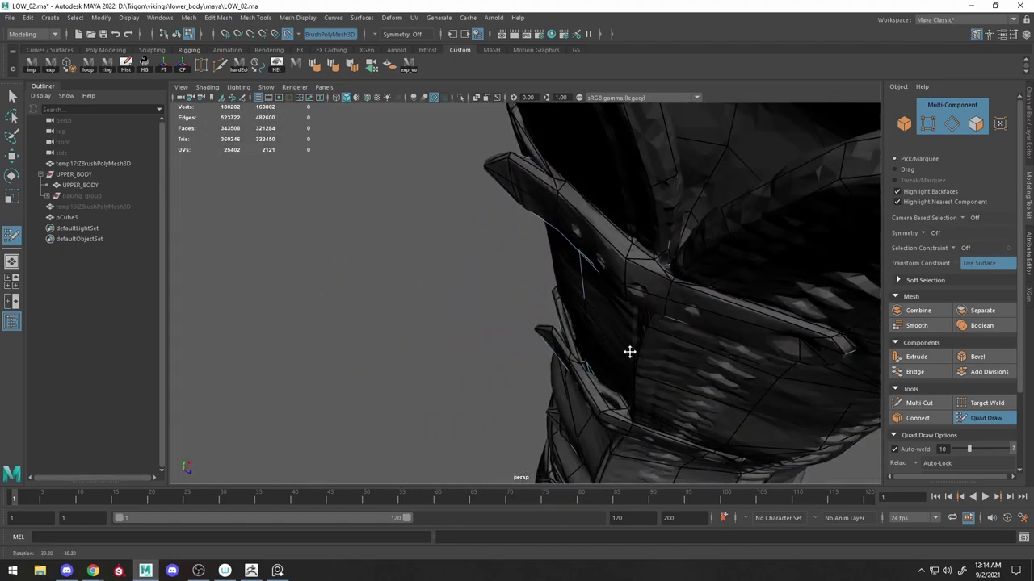
{"action": "mouse_move", "coordinate": [630, 351]}
{"action": "right_mouse_down", "text": "alt"}
{"action": "mouse_move", "coordinate": [589, 243]}
{"action": "mouse_move", "coordinate": [543, 248]}
{"action": "right_mouse_up", "text": "alt"}
Isolate the low-poly leg and inspect the boot from below, the side and the heel.
{"action": "left_click", "coordinate": [590, 234]}
{"action": "key", "text": "w"}
{"action": "key", "text": "ctrl+1"}
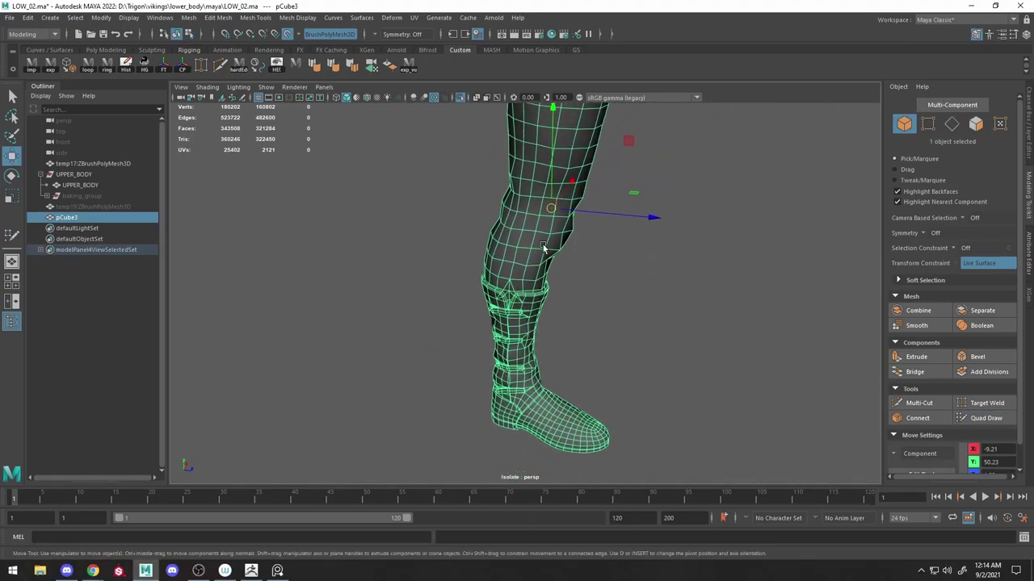
{"action": "left_click_drag", "start_coordinate": [607, 336], "coordinate": [319, 77], "text": "alt"}
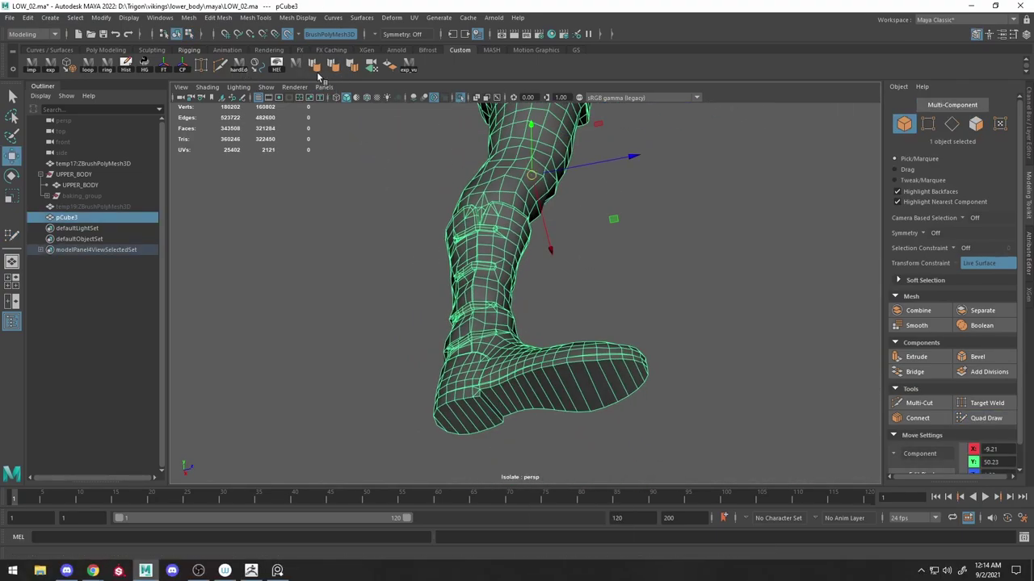
{"action": "left_click_drag", "start_coordinate": [504, 289], "coordinate": [451, 180], "text": "alt"}
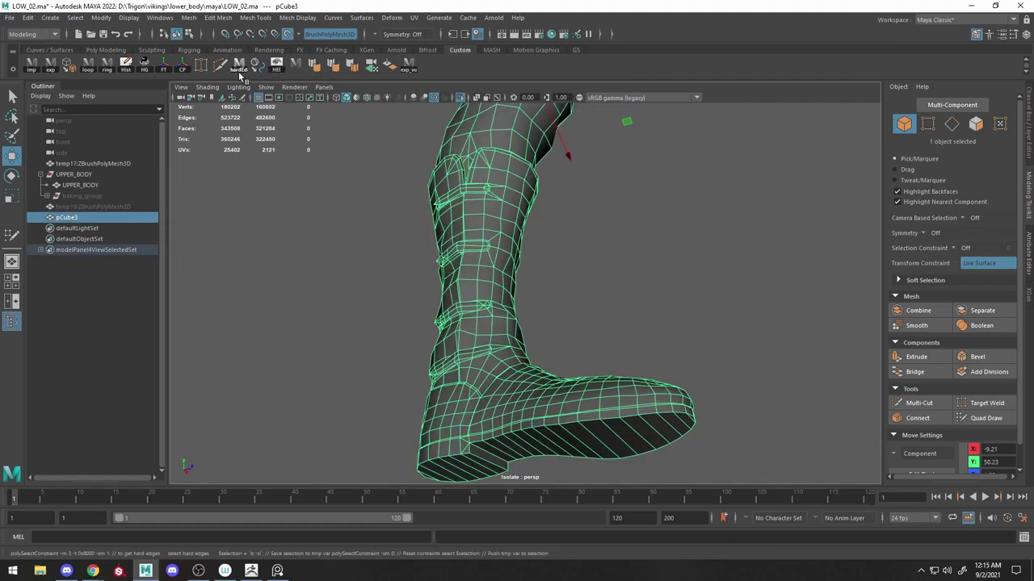
{"action": "scroll", "coordinate": [520, 349], "scroll_direction": "up", "scroll_amount": 5}
{"action": "right_click_drag", "start_coordinate": [464, 214], "coordinate": [436, 214]}
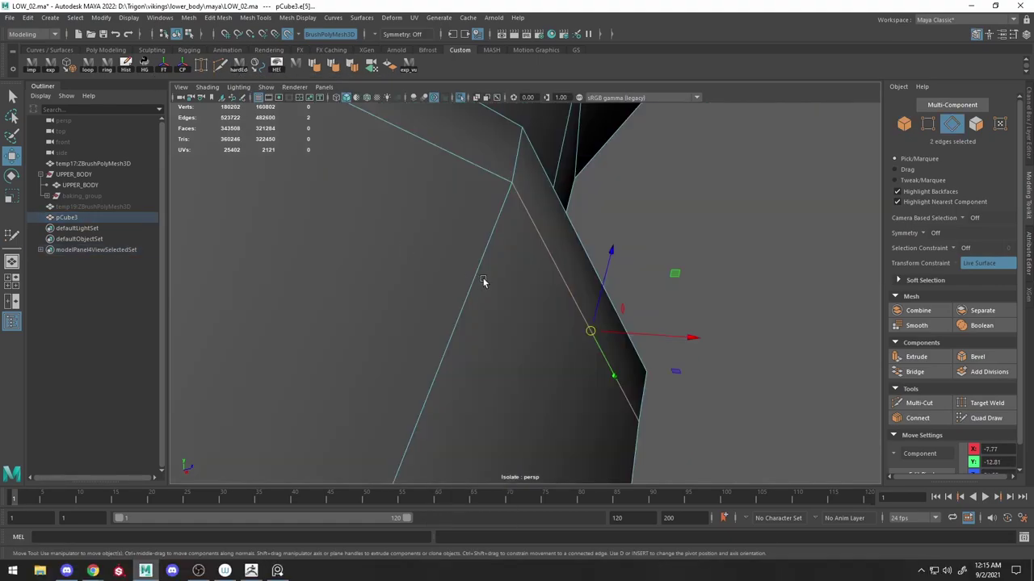
{"action": "scroll", "coordinate": [484, 280], "scroll_direction": "down", "scroll_amount": 6}
{"action": "left_click_drag", "start_coordinate": [656, 322], "coordinate": [660, 320], "text": "alt"}
{"action": "scroll", "coordinate": [454, 339], "scroll_direction": "up", "scroll_amount": 4}
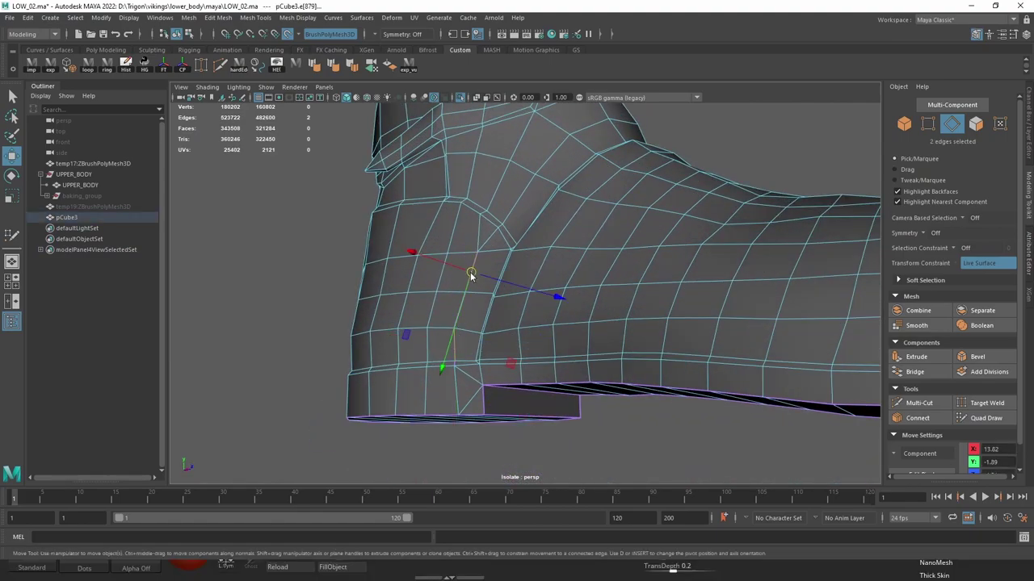
{"action": "scroll", "coordinate": [538, 324], "scroll_direction": "down", "scroll_amount": 5}
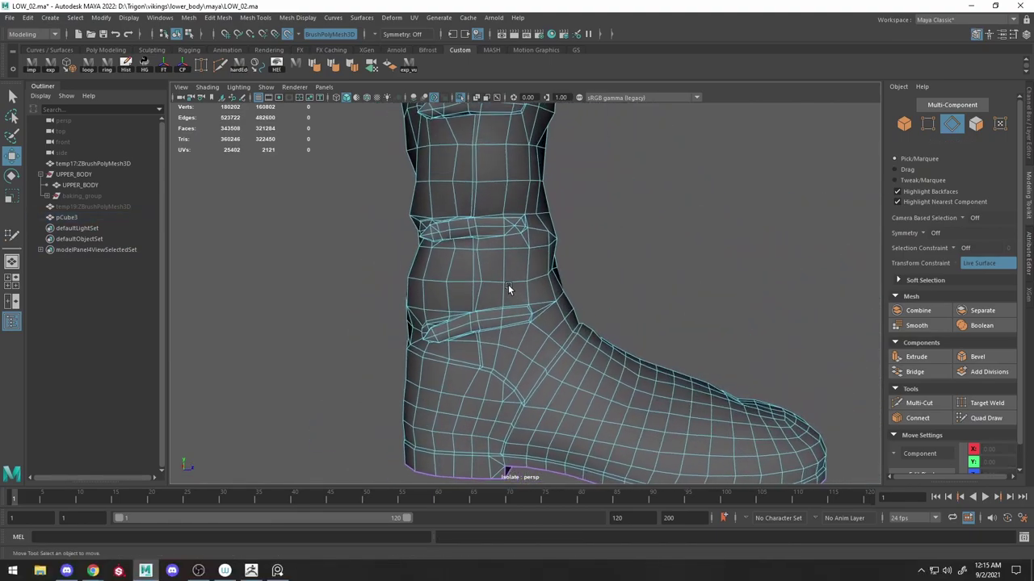
{"action": "scroll", "coordinate": [507, 288], "scroll_direction": "up", "scroll_amount": 4}
Select the shin edge loop, then all the leg's faces, and clear the selection.
{"action": "double_click", "coordinate": [536, 242]}
{"action": "scroll", "coordinate": [533, 368], "scroll_direction": "up", "scroll_amount": 2}
{"action": "mouse_move", "coordinate": [532, 367]}
{"action": "left_mouse_down", "text": "alt"}
{"action": "mouse_move", "coordinate": [545, 316]}
{"action": "mouse_move", "coordinate": [469, 296]}
{"action": "left_mouse_up", "text": "alt"}
{"action": "right_click_drag", "start_coordinate": [453, 221], "coordinate": [457, 251]}
{"action": "scroll", "coordinate": [457, 251], "scroll_direction": "down", "scroll_amount": 3}
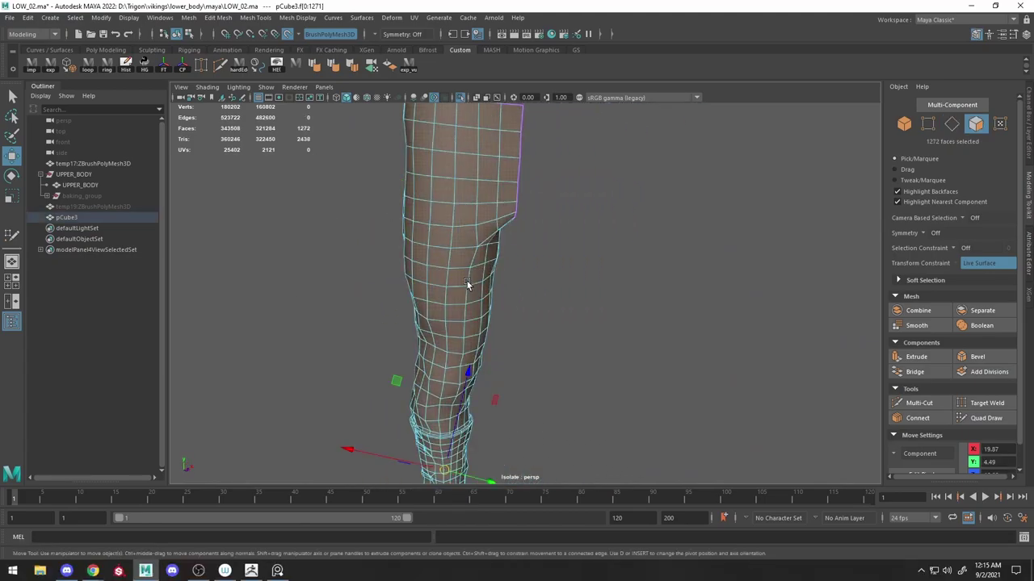
{"action": "mouse_move", "coordinate": [473, 282]}
{"action": "left_mouse_down", "text": "alt"}
{"action": "mouse_move", "coordinate": [489, 272]}
{"action": "mouse_move", "coordinate": [496, 182]}
{"action": "left_mouse_up", "text": "alt"}
{"action": "left_click", "coordinate": [413, 18]}
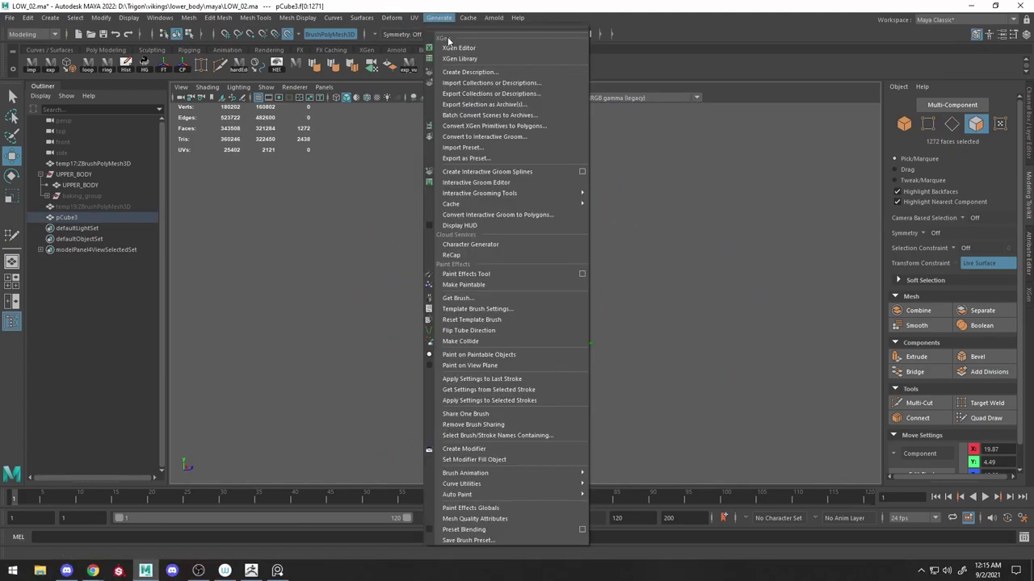
{"action": "left_click", "coordinate": [275, 261]}
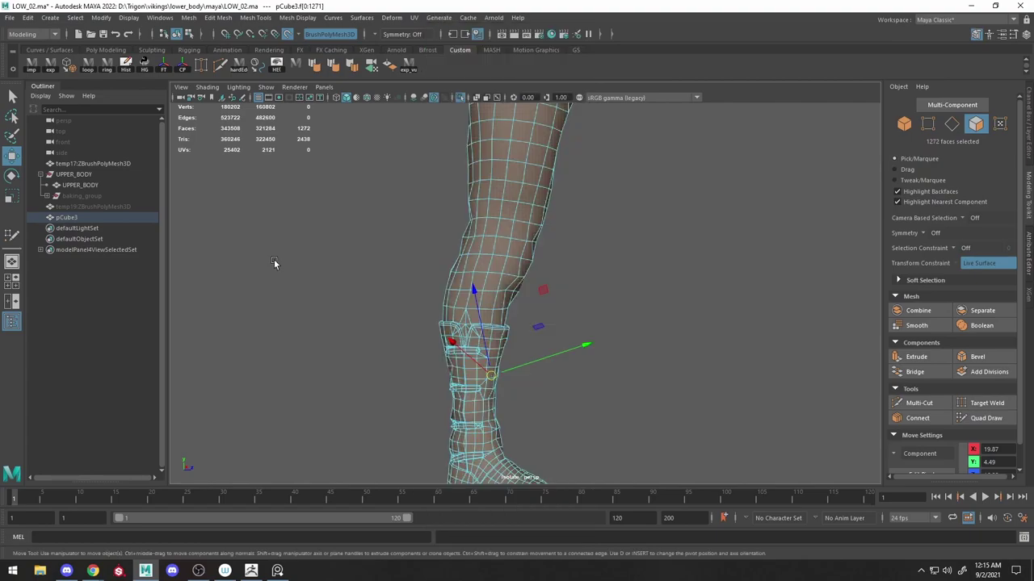
Switch to the two-pane layout and zoom the front view out to the full character.
{"action": "left_click", "coordinate": [12, 303]}
{"action": "scroll", "coordinate": [308, 319], "scroll_direction": "down", "scroll_amount": 2}
{"action": "scroll", "coordinate": [369, 295], "scroll_direction": "down", "scroll_amount": 2}
{"action": "scroll", "coordinate": [360, 278], "scroll_direction": "down", "scroll_amount": 3}
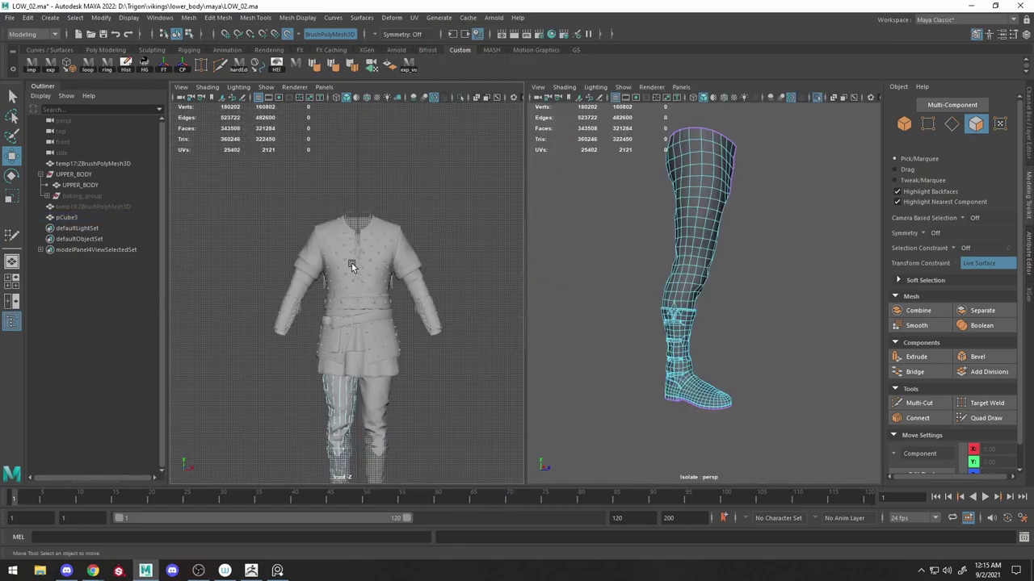